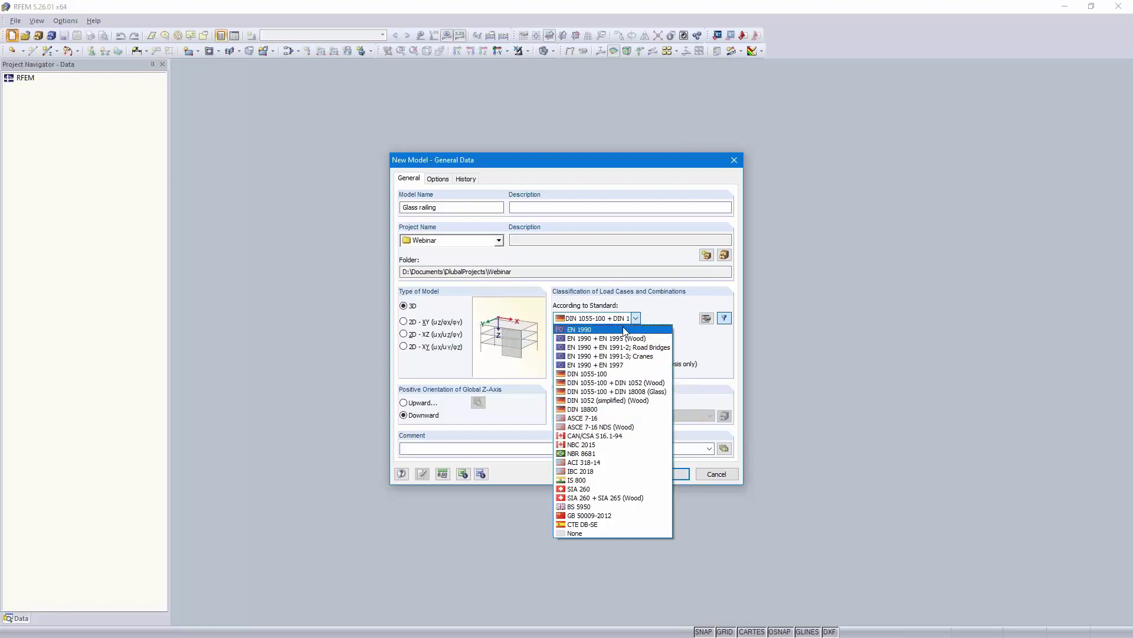
Classify the new Glass railing model's load cases according to DIN 1055-100 + DIN 18008 (Glass) and create the model
left_click(654, 392)
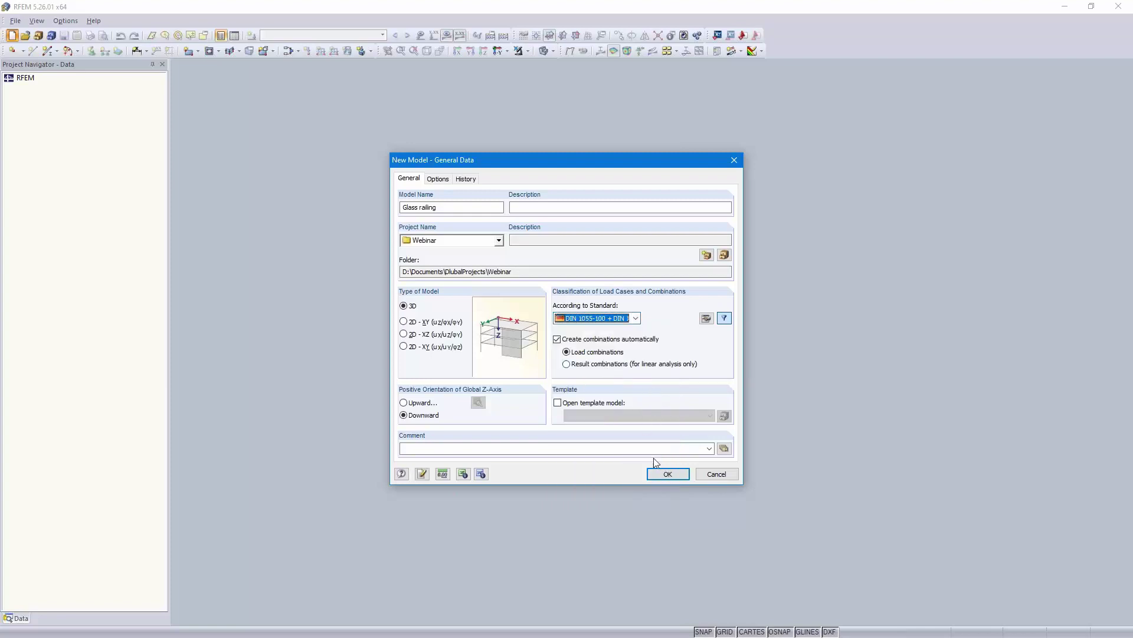
left_click(663, 475)
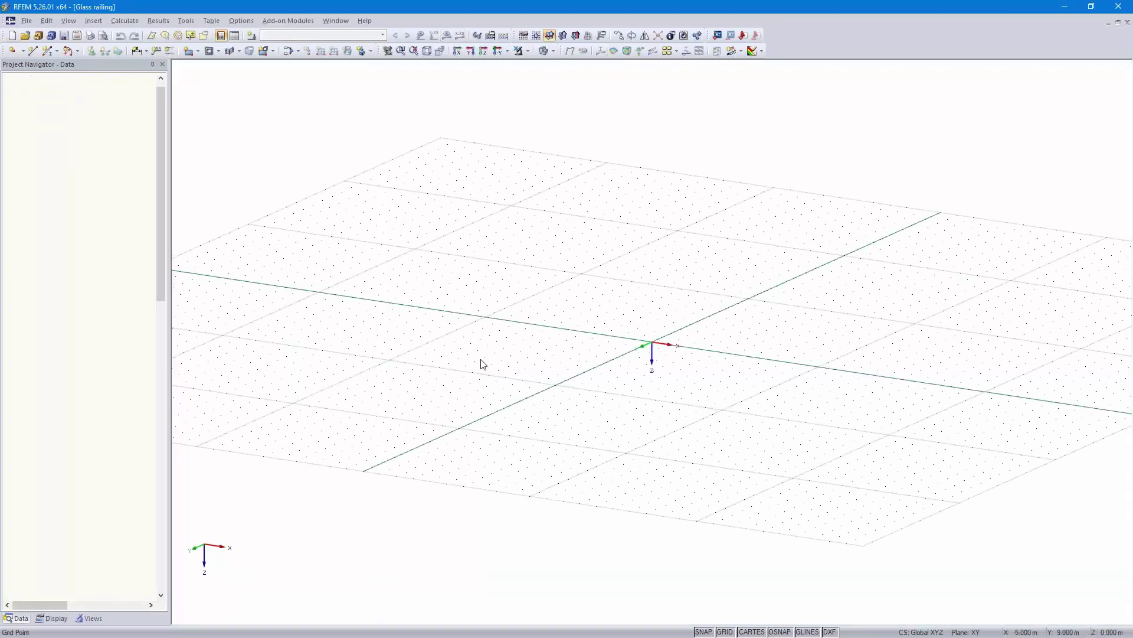
Draw a 1 m by 1 m rectangular surface from the origin in the XZ work plane, keeping the default material and thickness
left_click(576, 37)
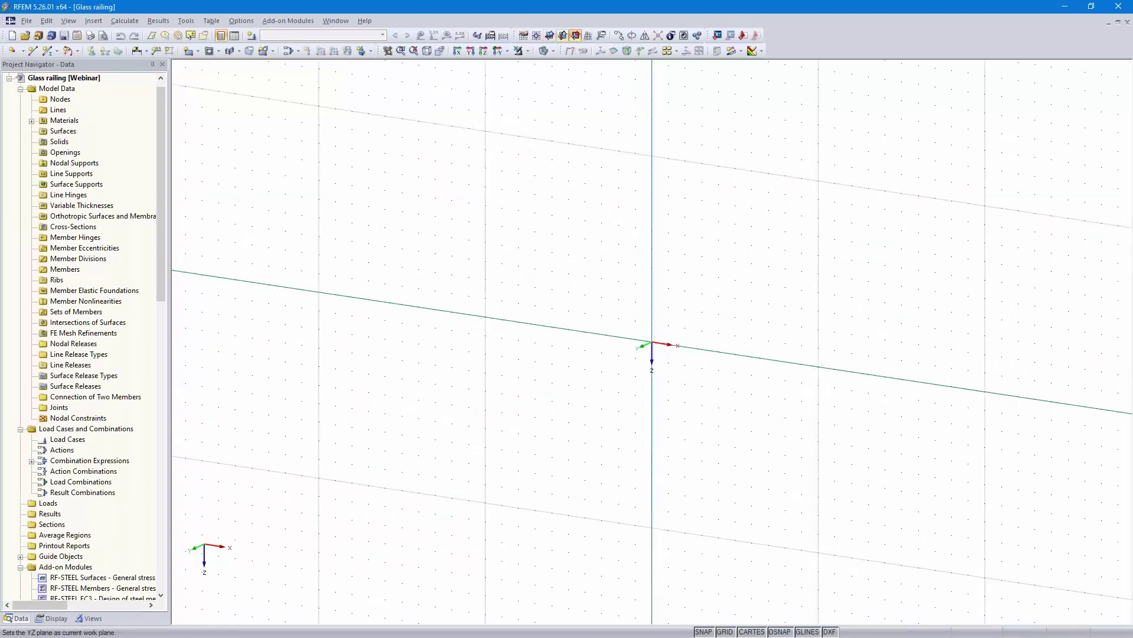
left_click(498, 52)
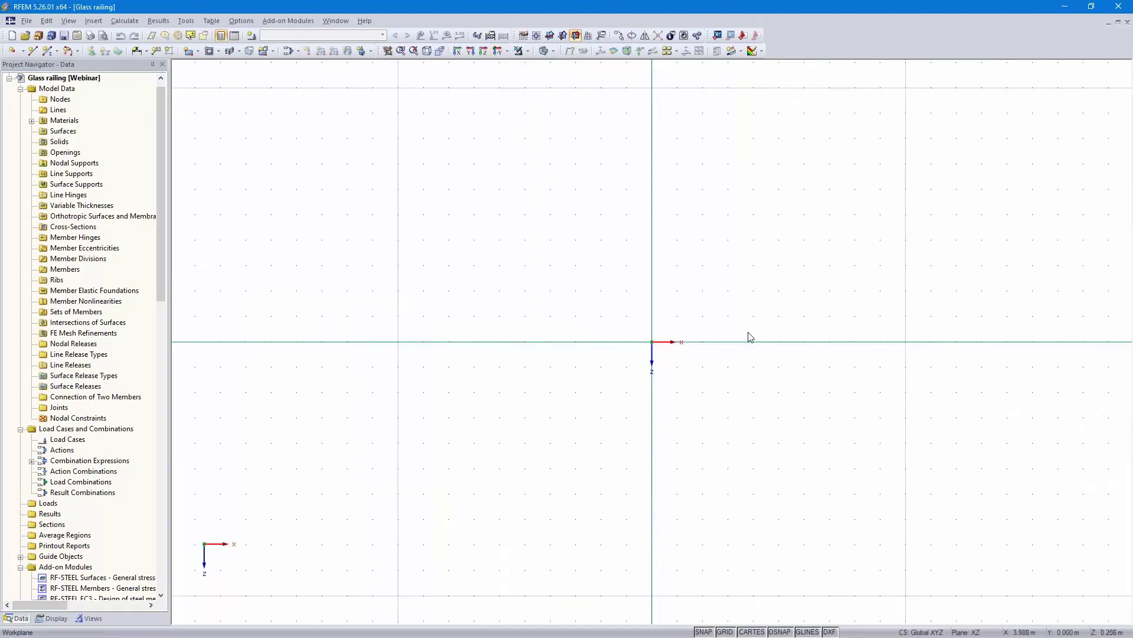
left_click(198, 52)
left_click(214, 65)
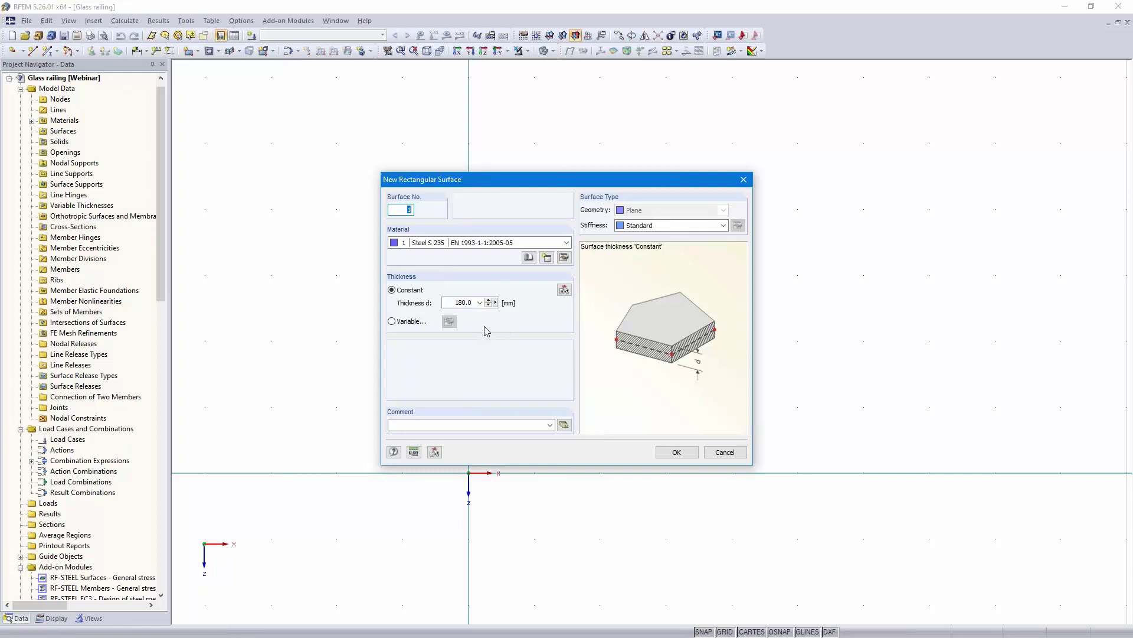
left_click(675, 453)
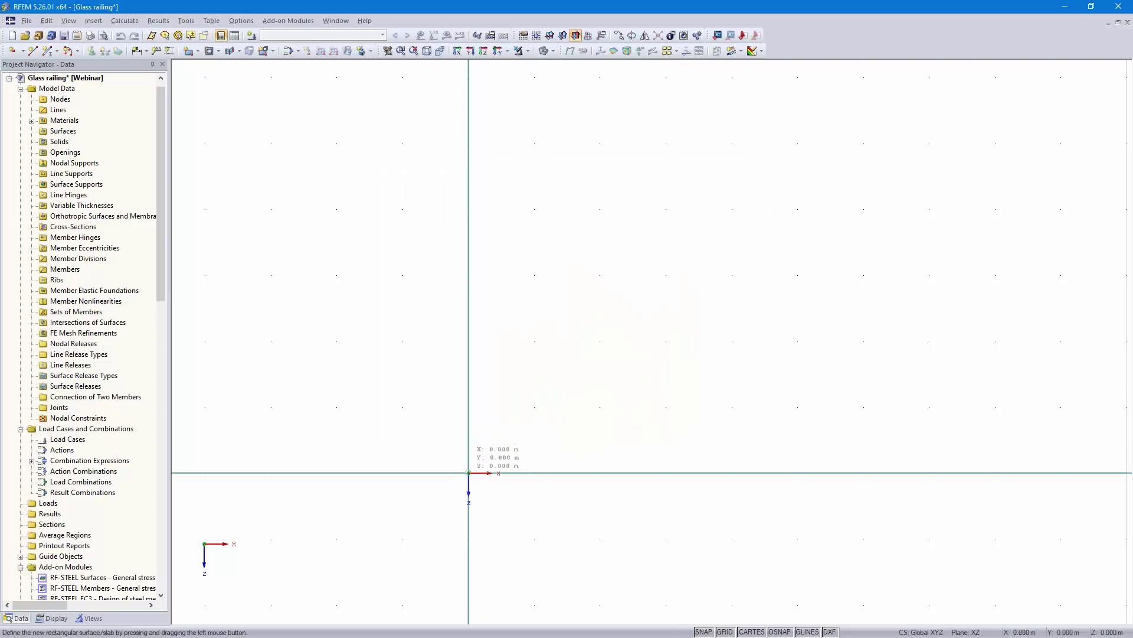
left_click(535, 407)
key("Escape")
scroll(555, 439, "up", 6)
middle_click_drag(556, 438, 908, 314)
scroll(765, 315, "up", 4)
scroll(908, 313, "down", 2)
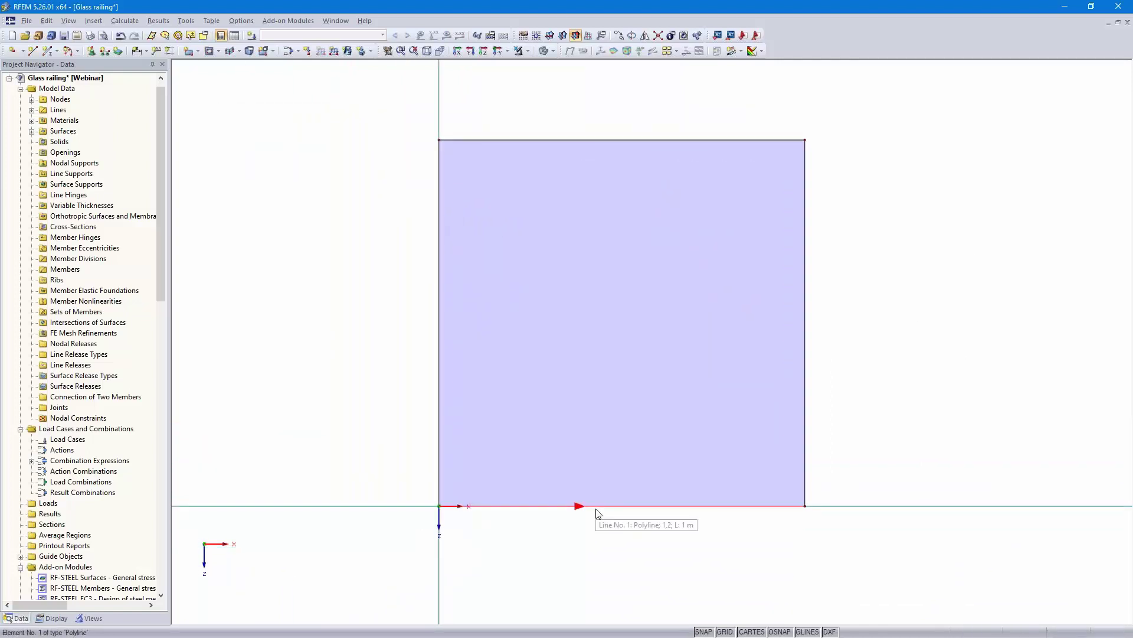
Copy the surface's bottom line once with a displacement of -0.1 m in Z
left_click(577, 250)
left_click(618, 35)
left_click(417, 217)
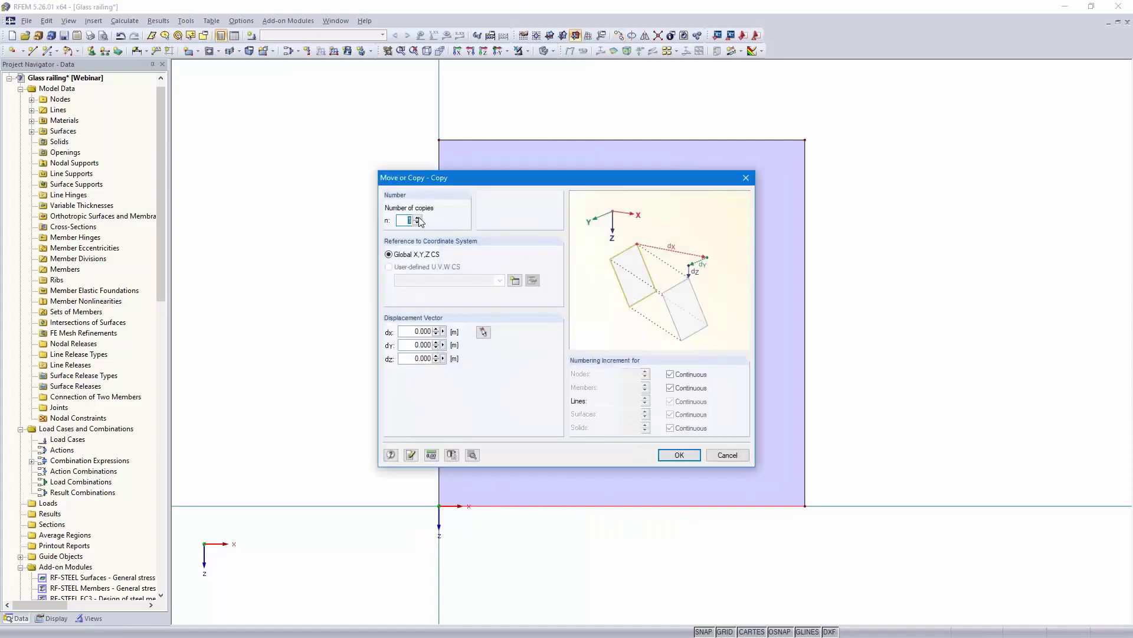
left_click(411, 358)
type("-1")
left_click(679, 456)
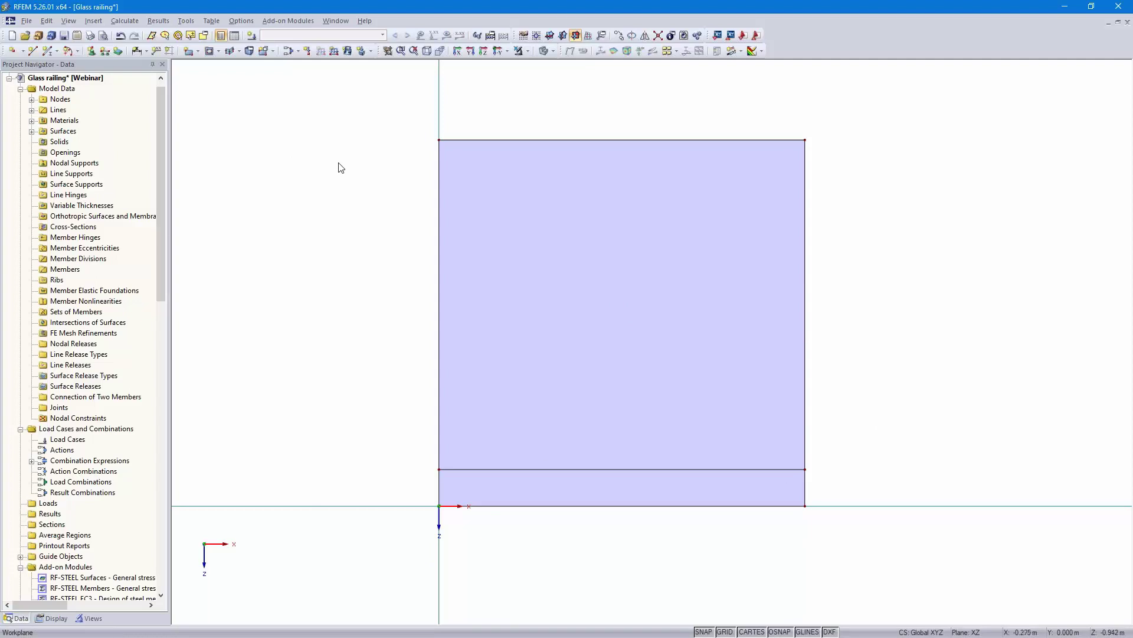
Describe load case LC1 as Self-weight and keep its action category Permanent
left_click(252, 36)
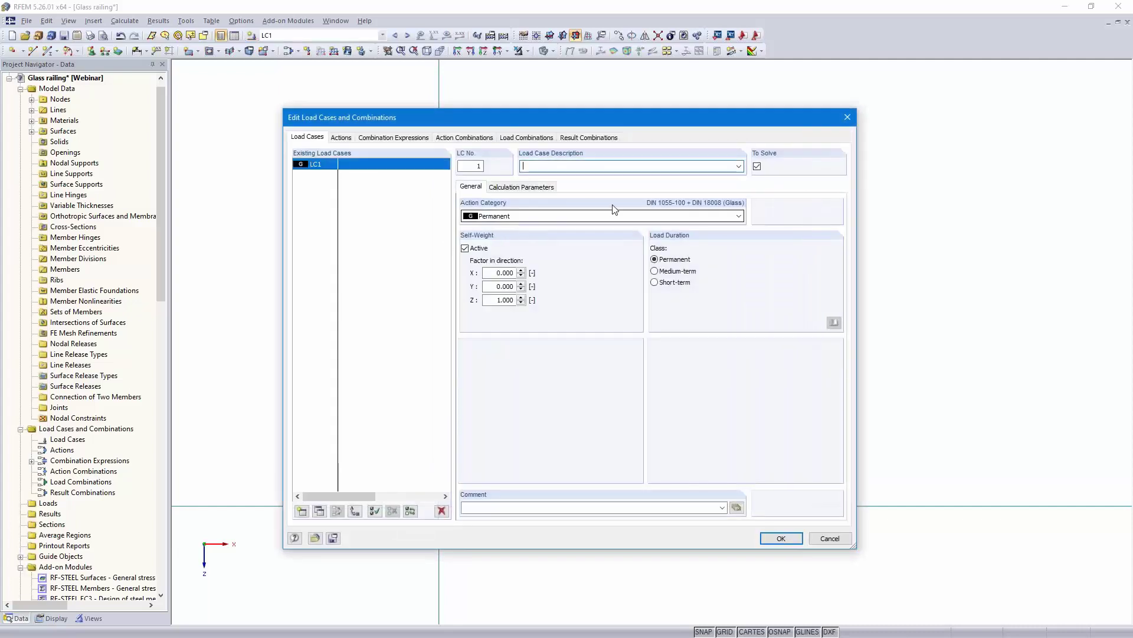
left_click(739, 167)
left_click(647, 177)
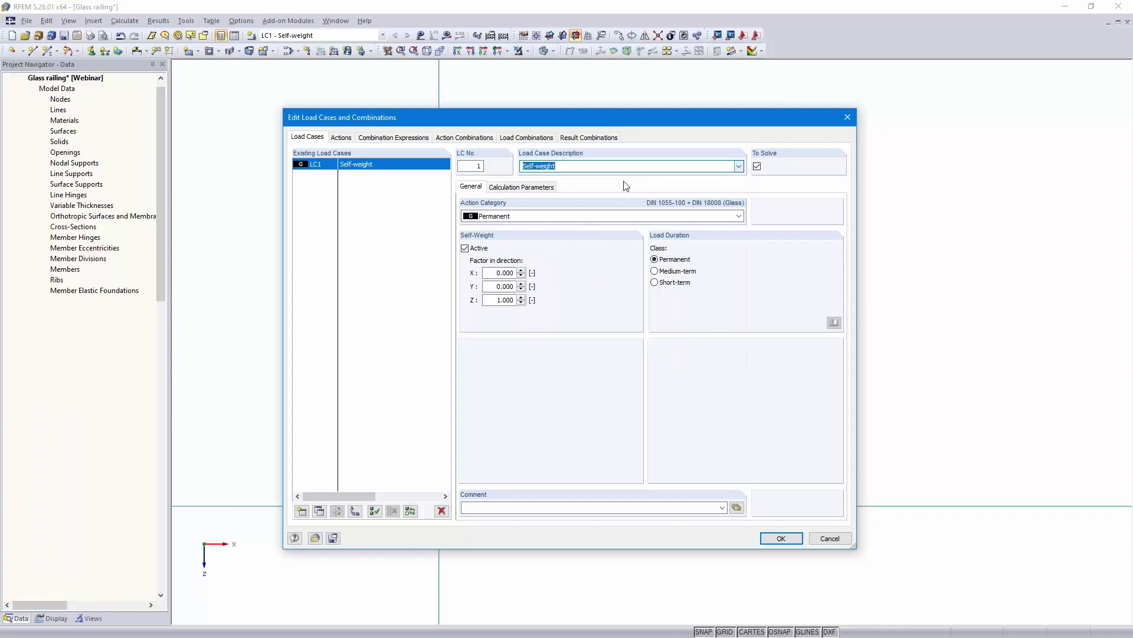
left_click(499, 222)
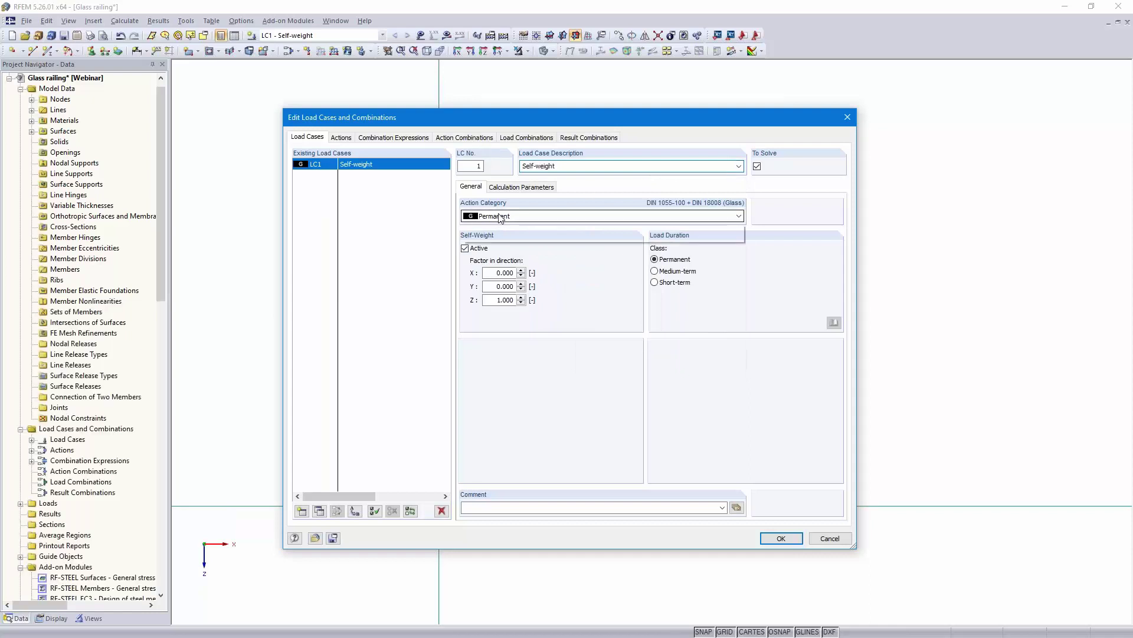
left_click(500, 218)
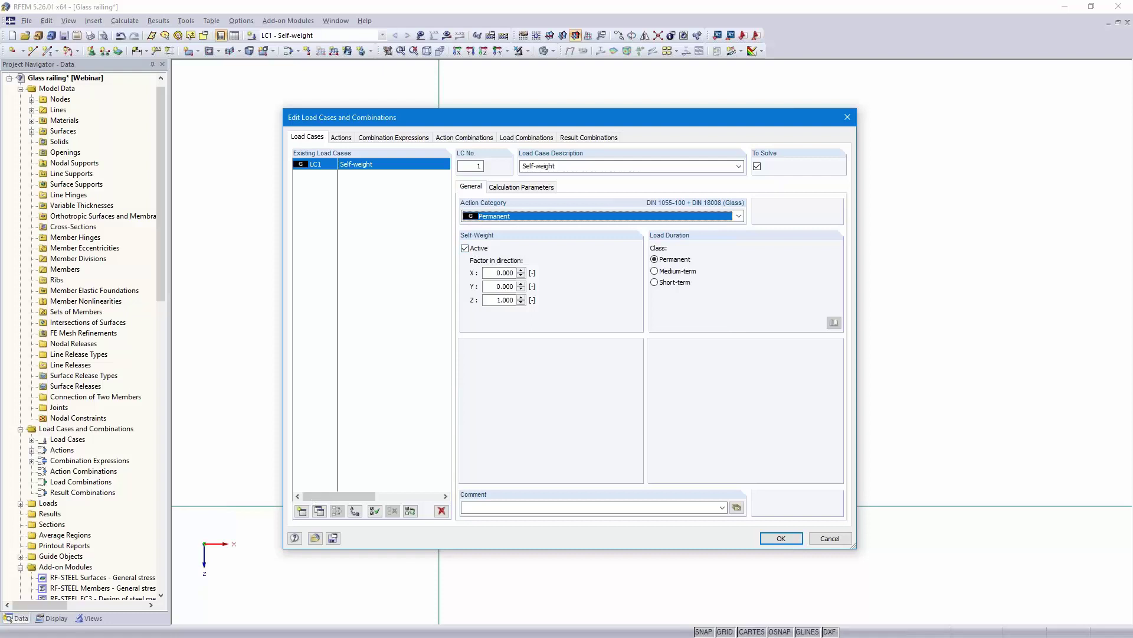
Create load case LC2 named Beam load with the action category Imposed - Category A: domestic, residential areas
left_click(303, 513)
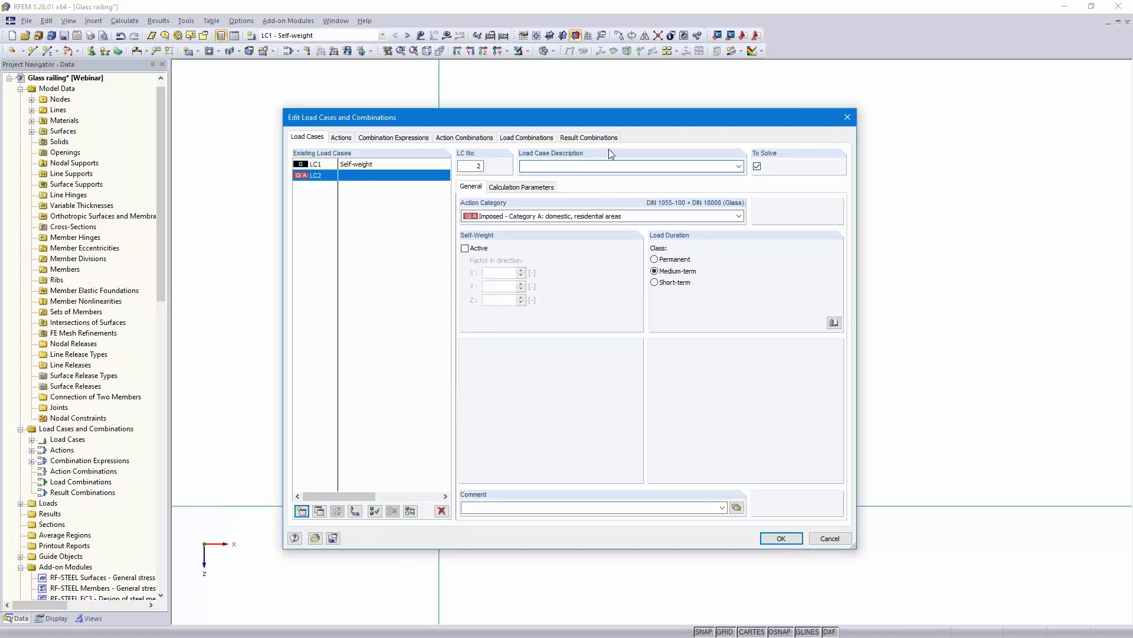
type("Beam load")
left_click(581, 216)
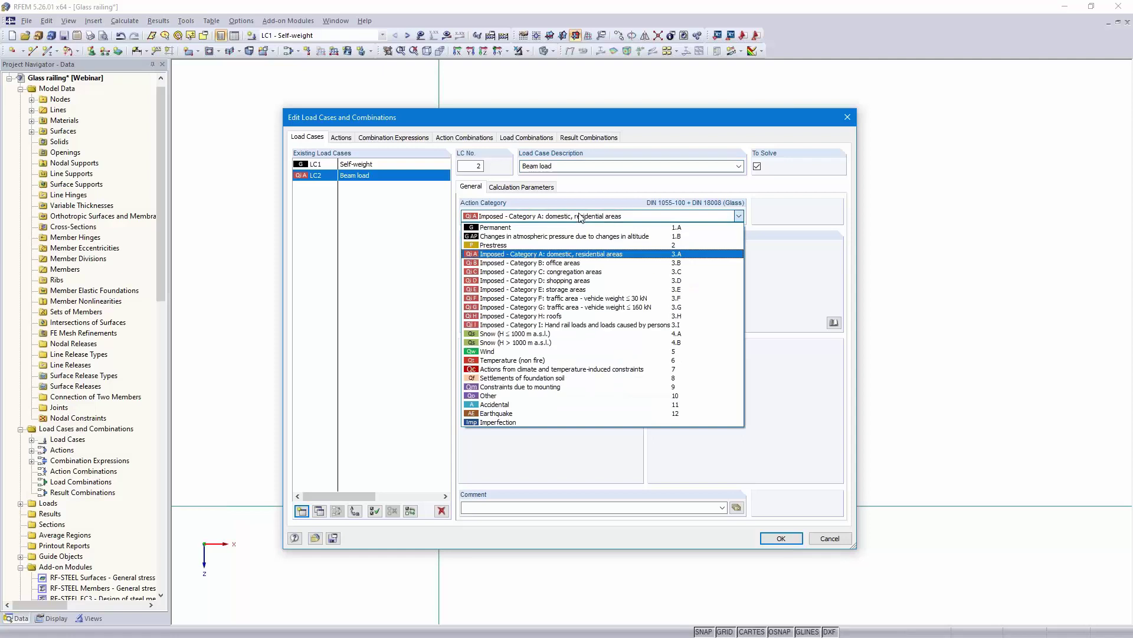
left_click(581, 217)
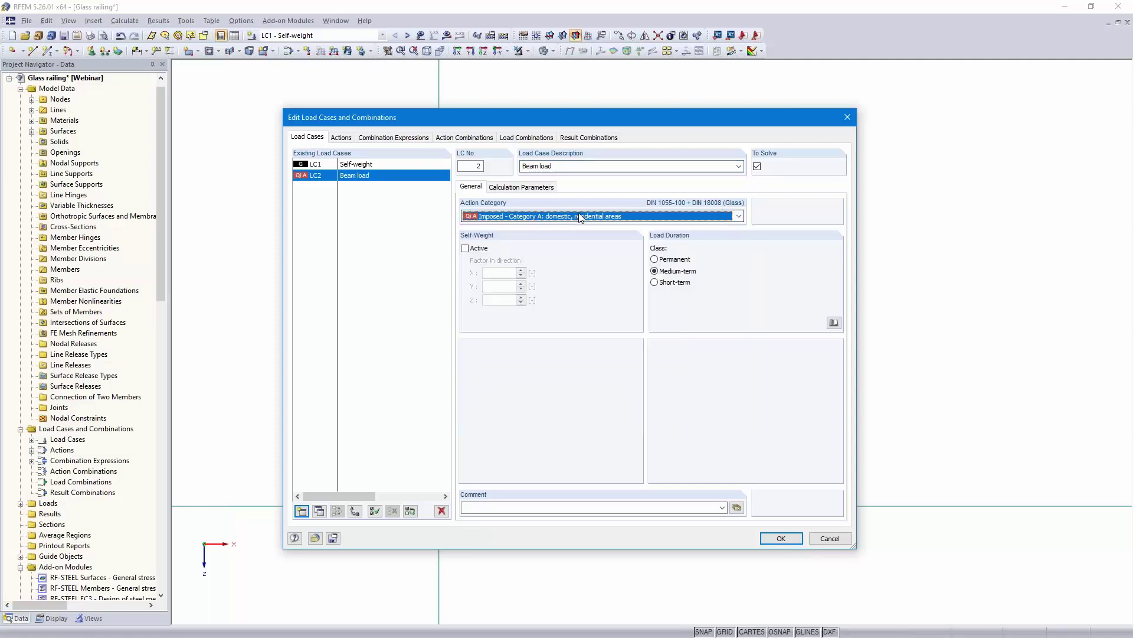
Create load case LC3 with the description Wind and the action category Wind
left_click(302, 511)
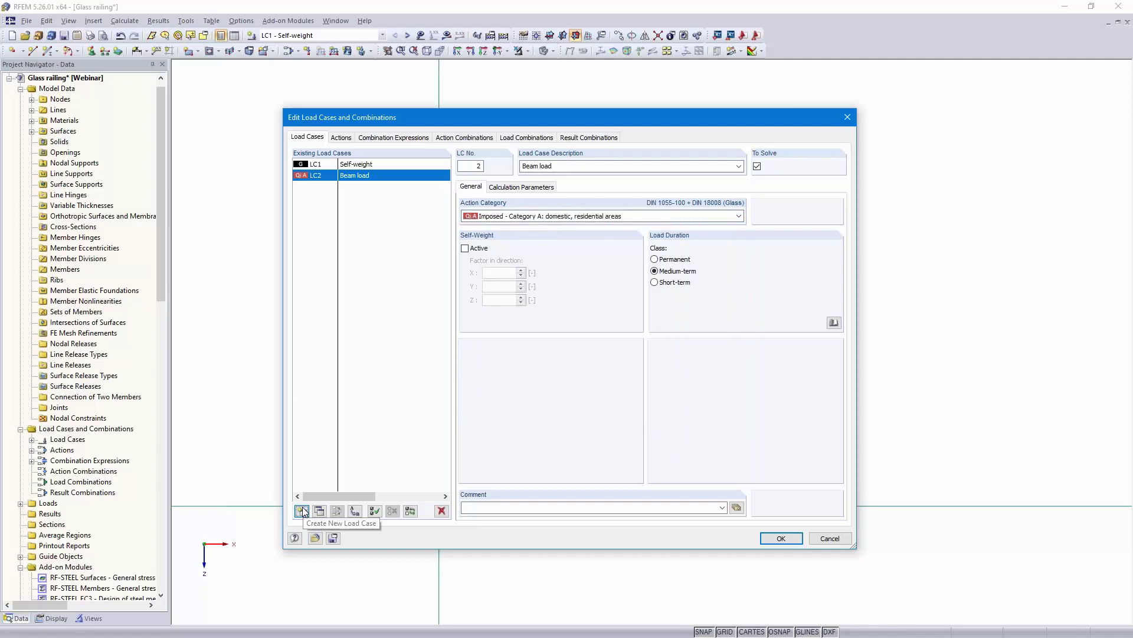
left_click(738, 167)
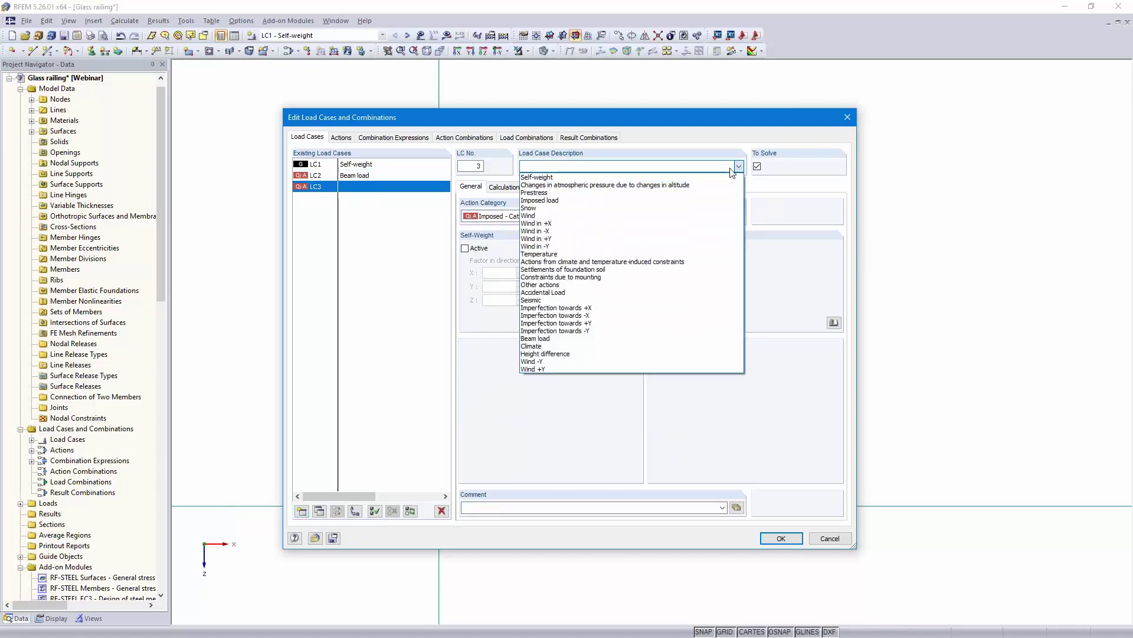
left_click(586, 215)
left_click(543, 218)
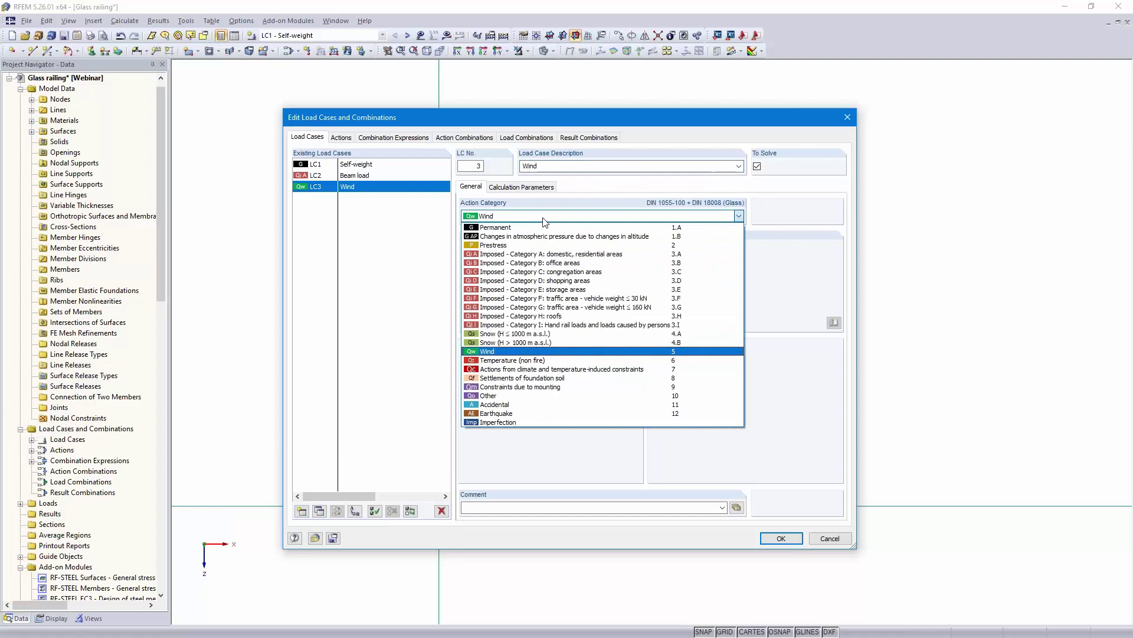
left_click(543, 219)
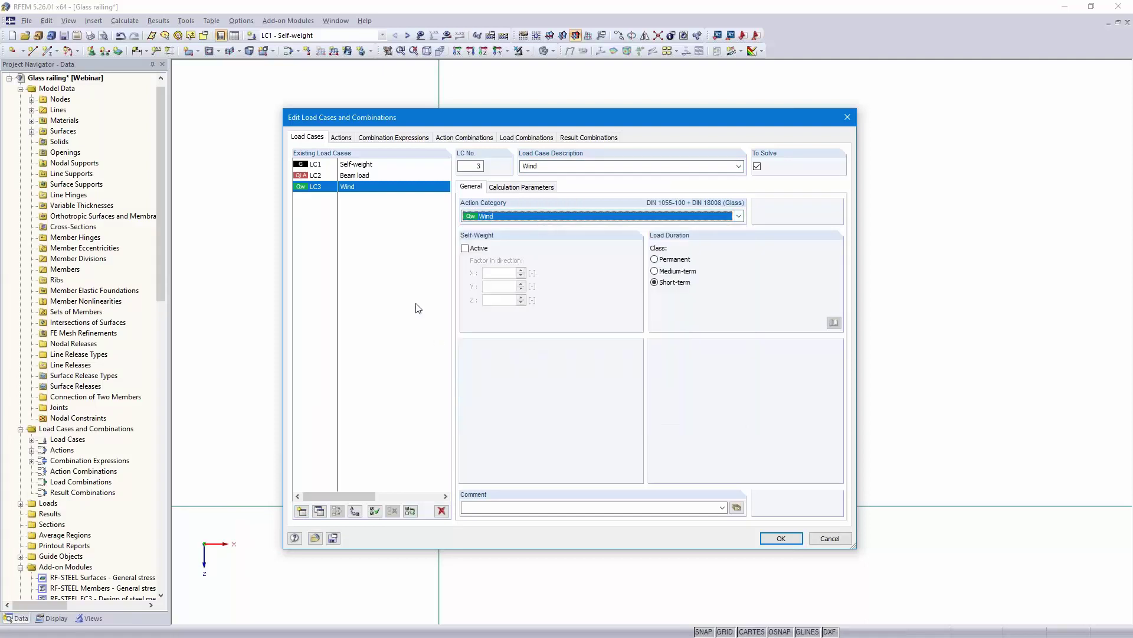
Generate the load and result combinations, examine them along with the actions and ULS/SLS combination expressions, and accept the load definitions
left_click(342, 138)
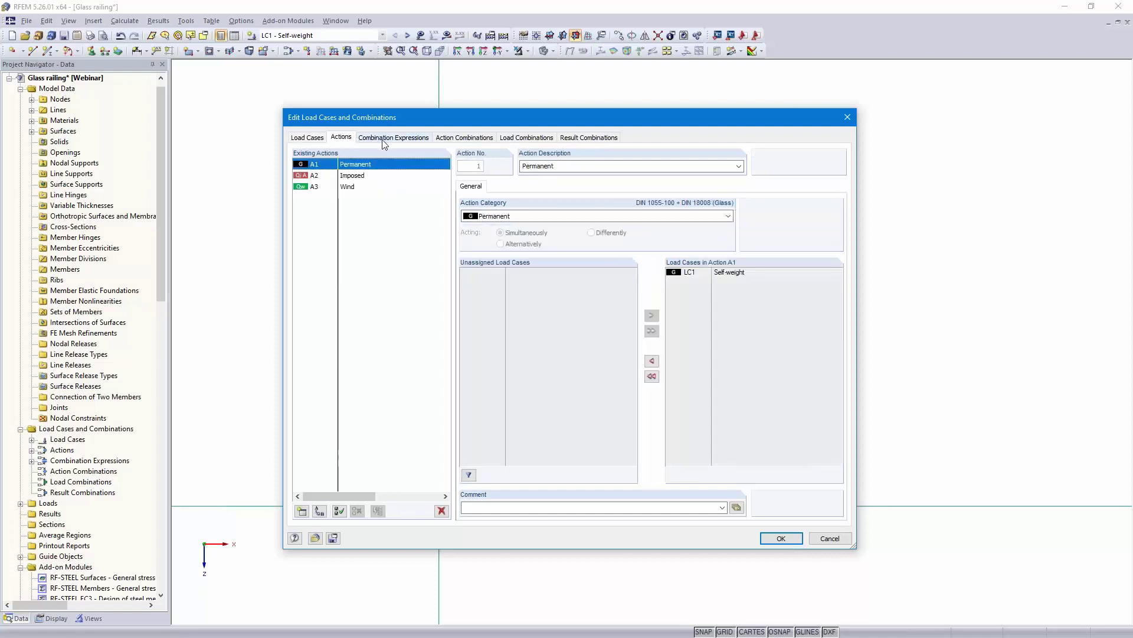
left_click(400, 138)
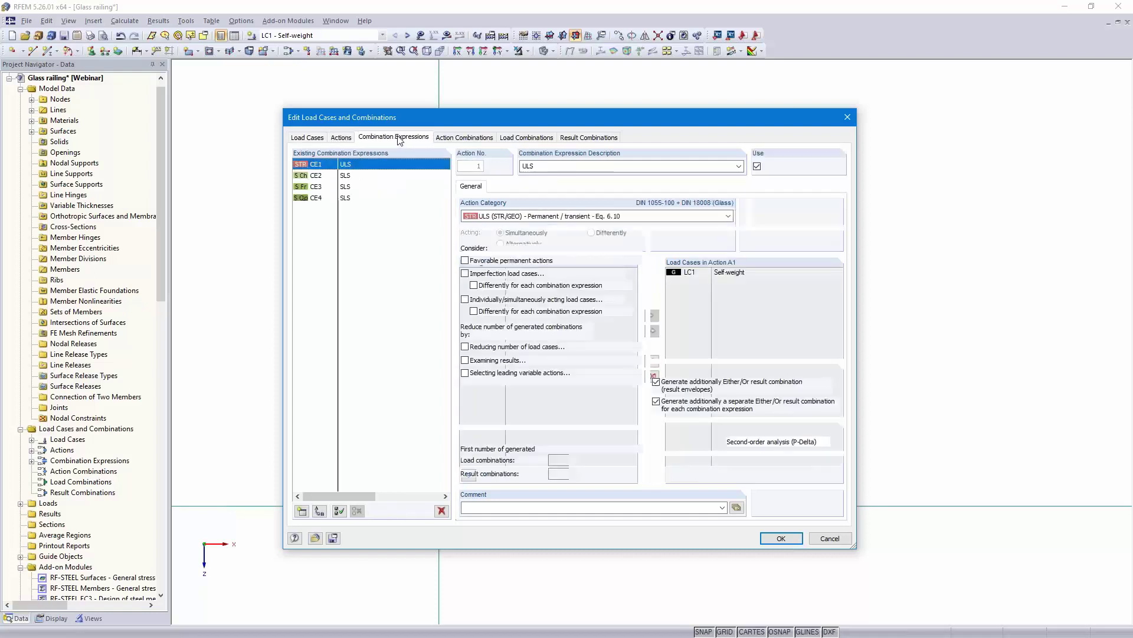
left_click(362, 176)
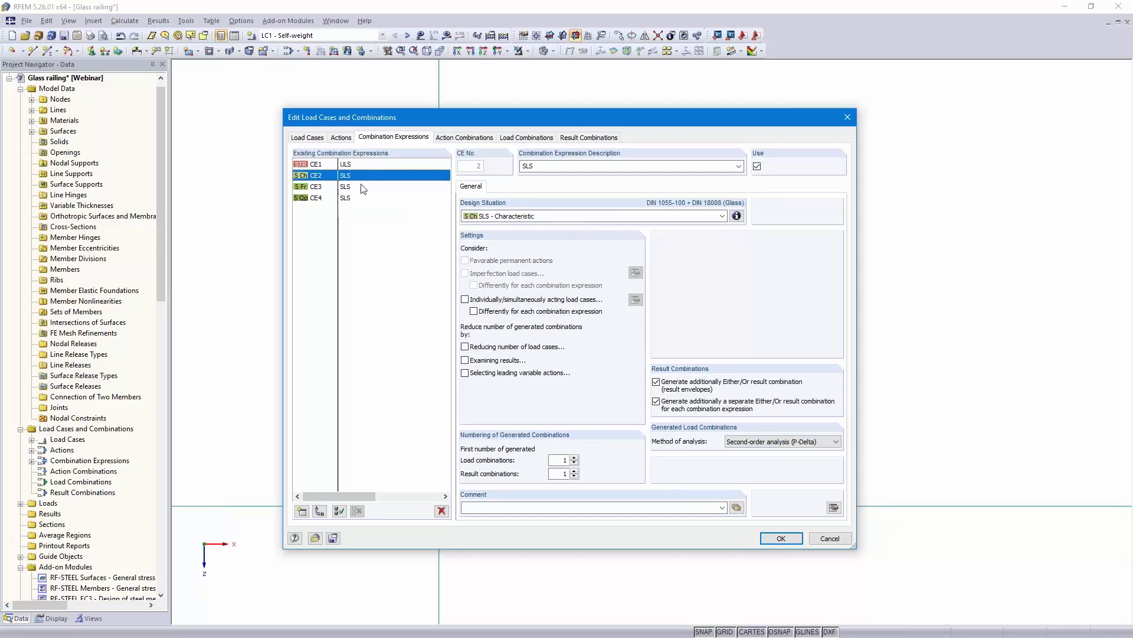
left_click(362, 189)
left_click(363, 199)
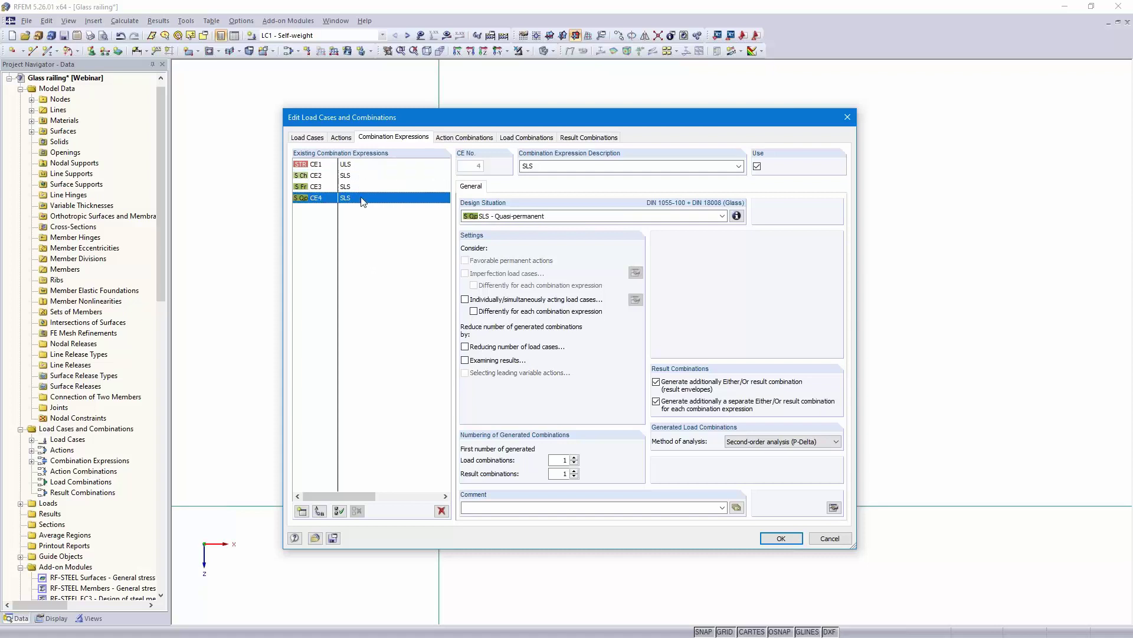
left_click(470, 140)
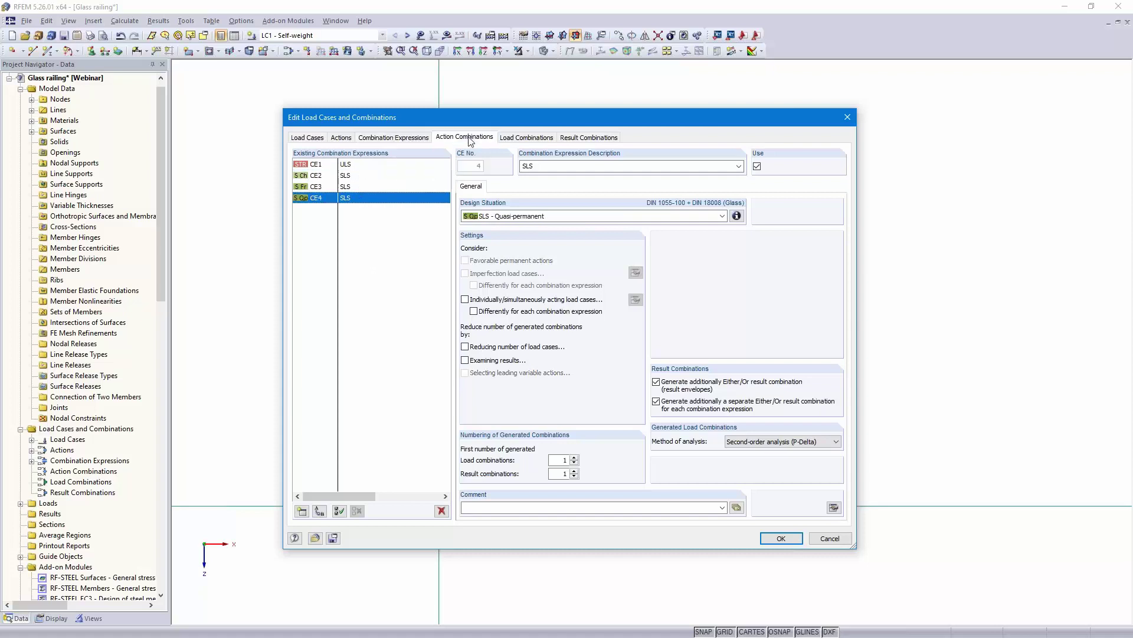
left_click(530, 139)
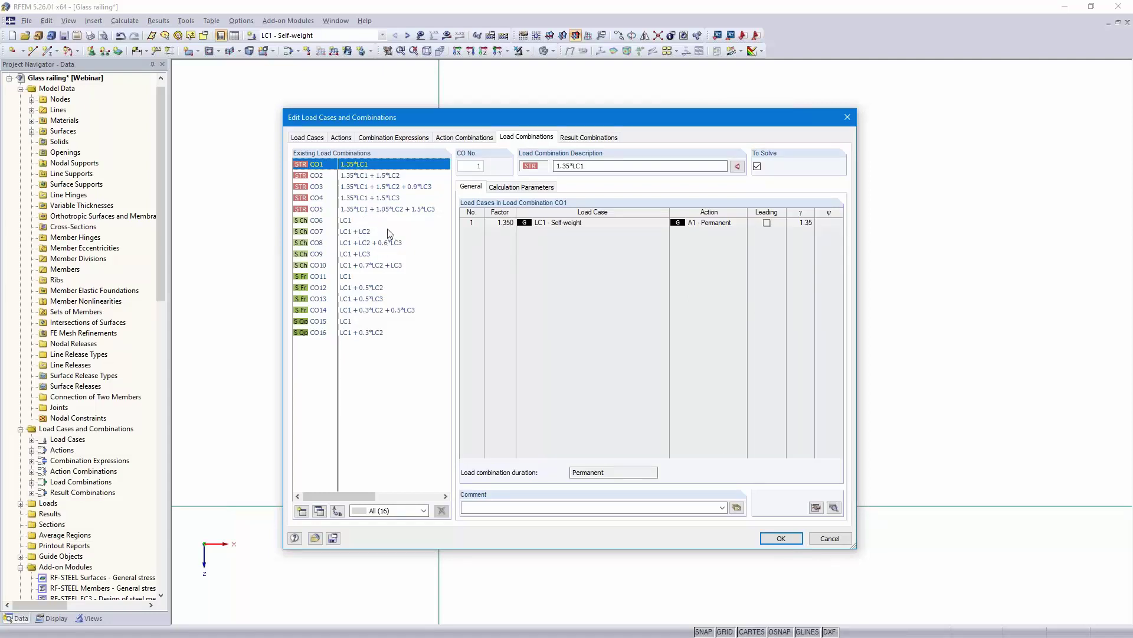
left_click(581, 137)
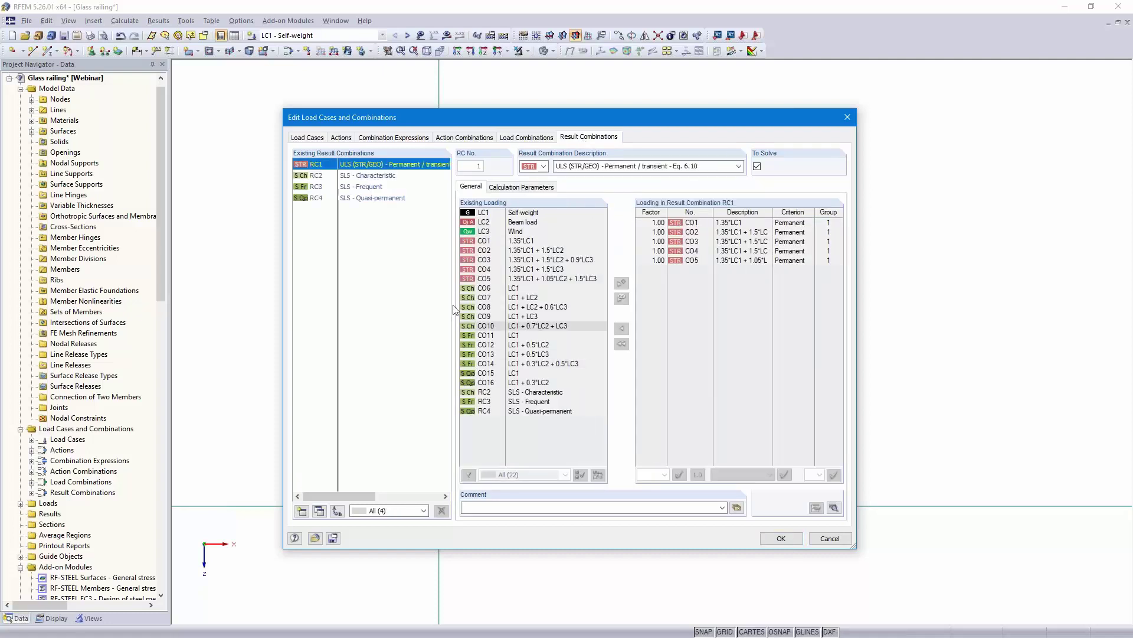
left_click(362, 177)
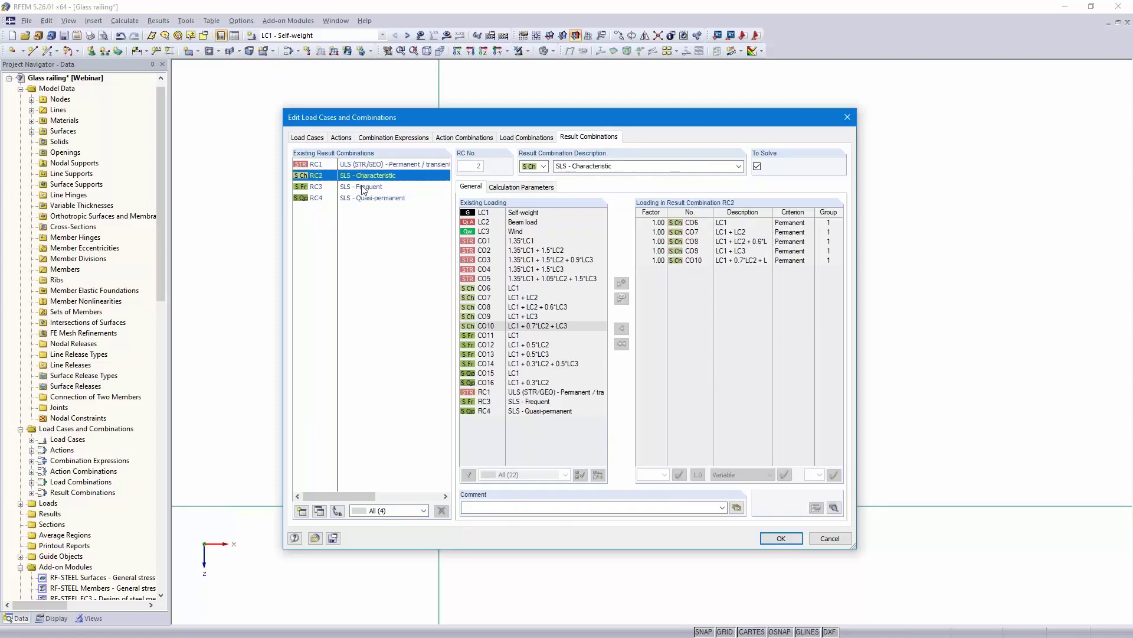
left_click(362, 188)
left_click(365, 200)
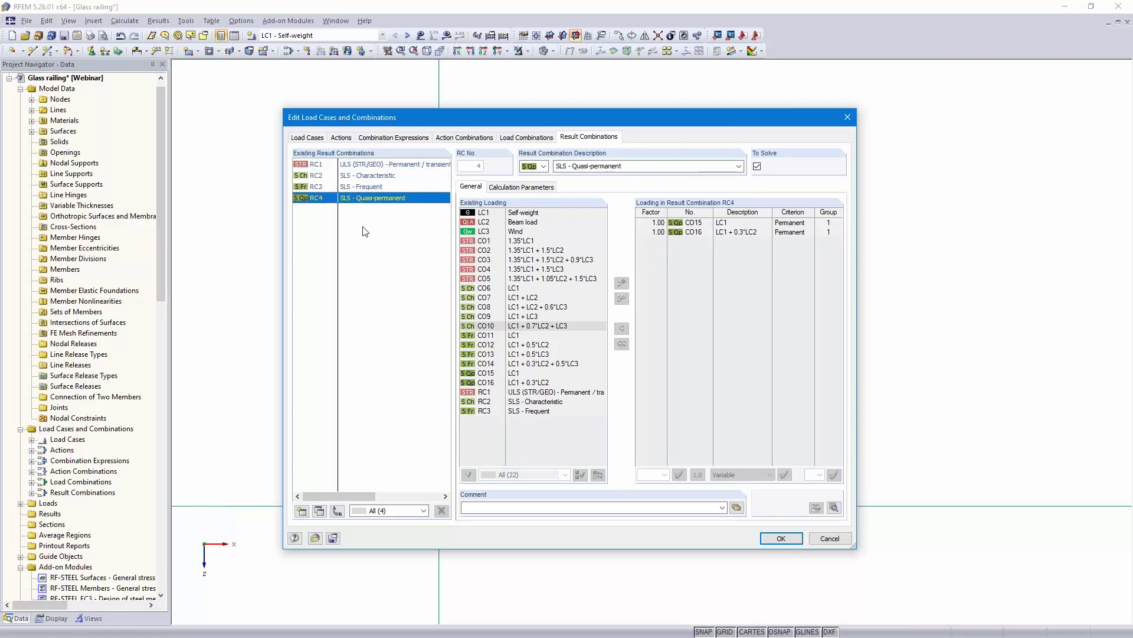
left_click(781, 538)
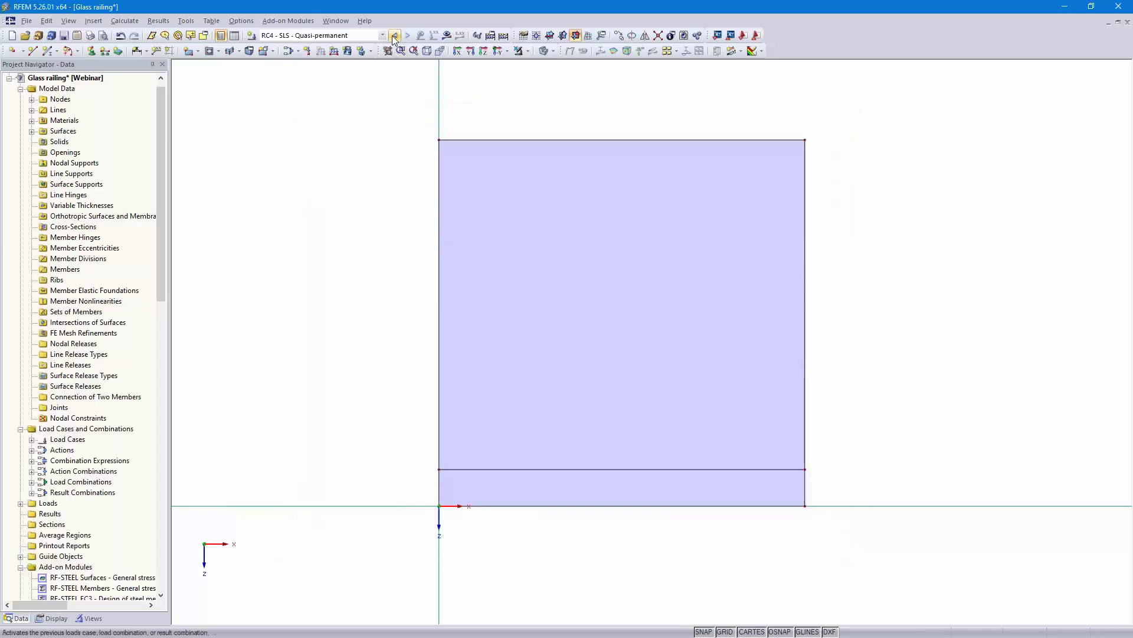
In load case LC2, apply a uniform 0.5 kN/m line load in global YL direction to the panel's upper edge
left_click(382, 36)
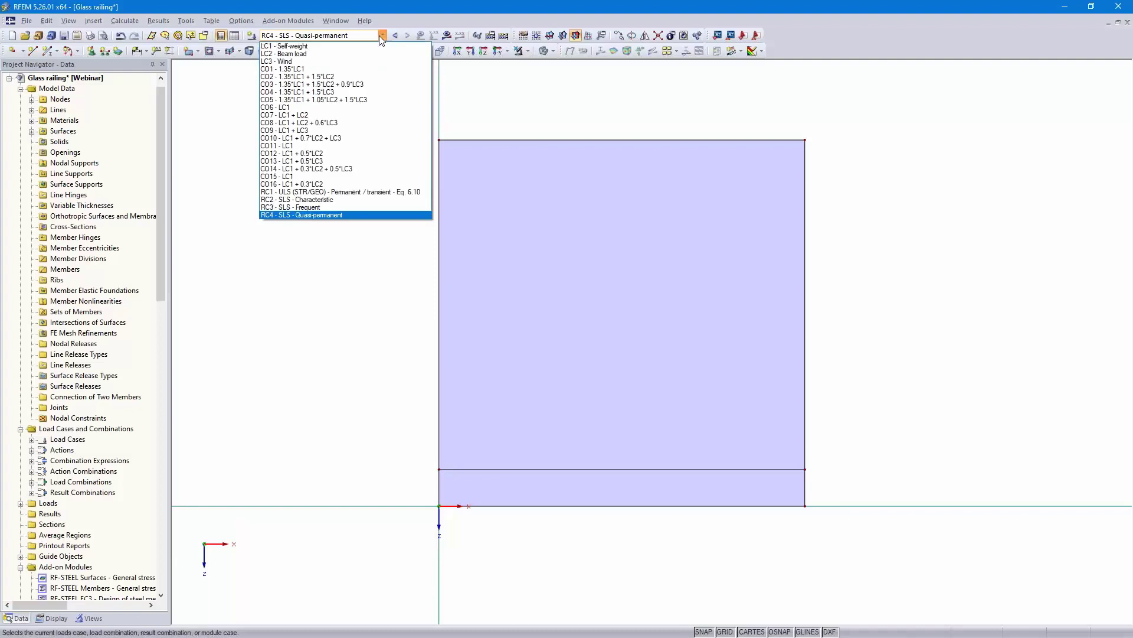
left_click(346, 54)
middle_click_drag(897, 317, 811, 368, "ctrl")
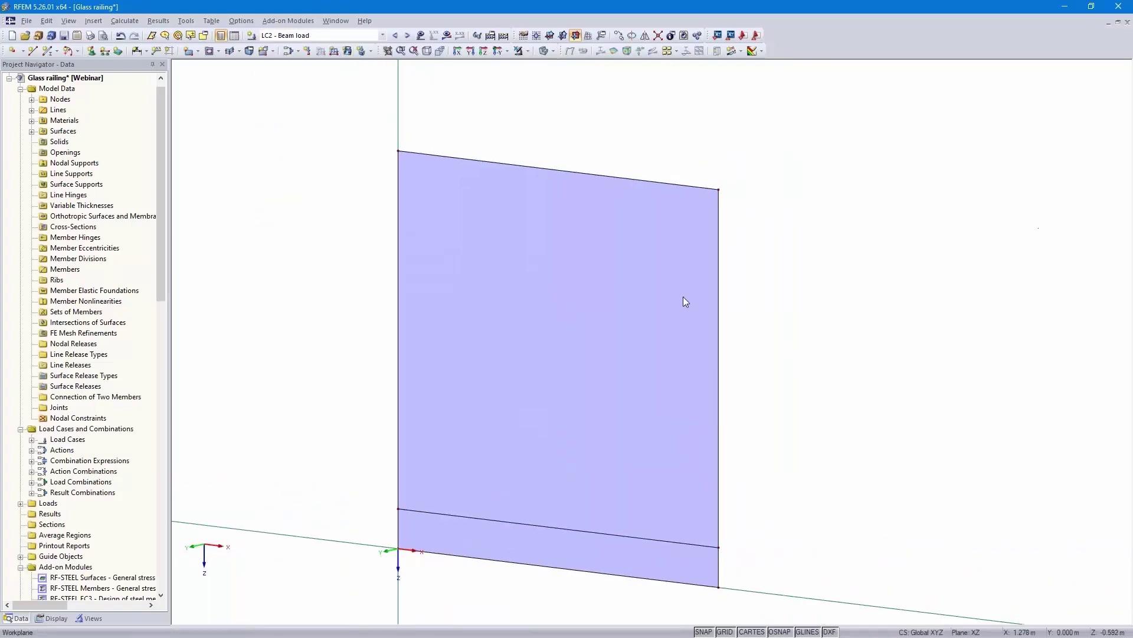
left_click(334, 52)
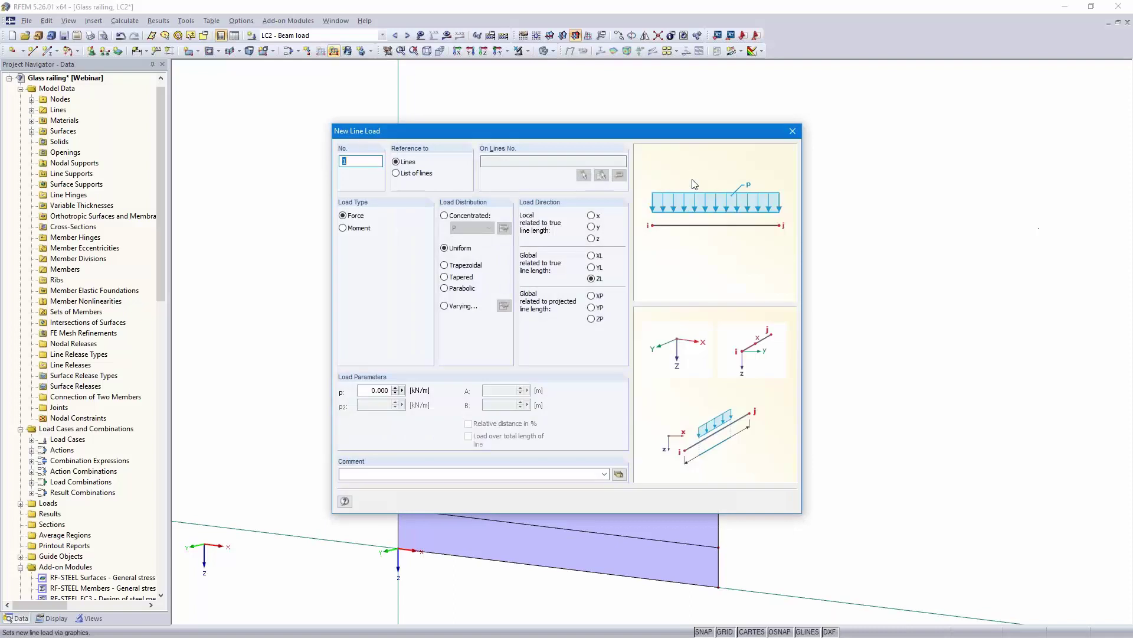
left_click(591, 267)
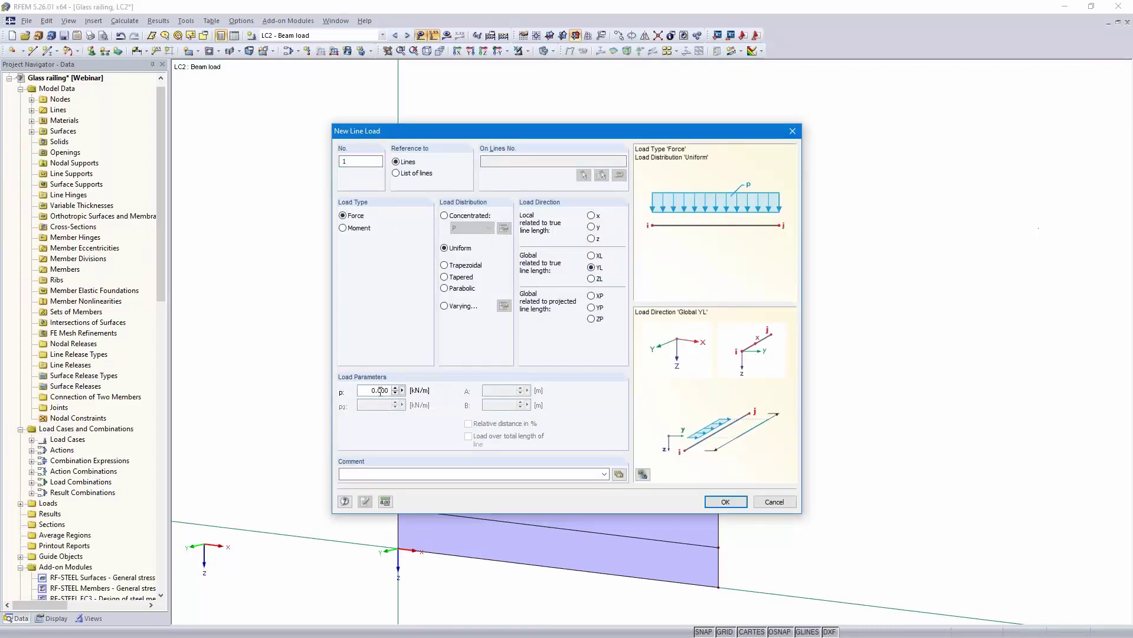
type("5")
left_click(726, 502)
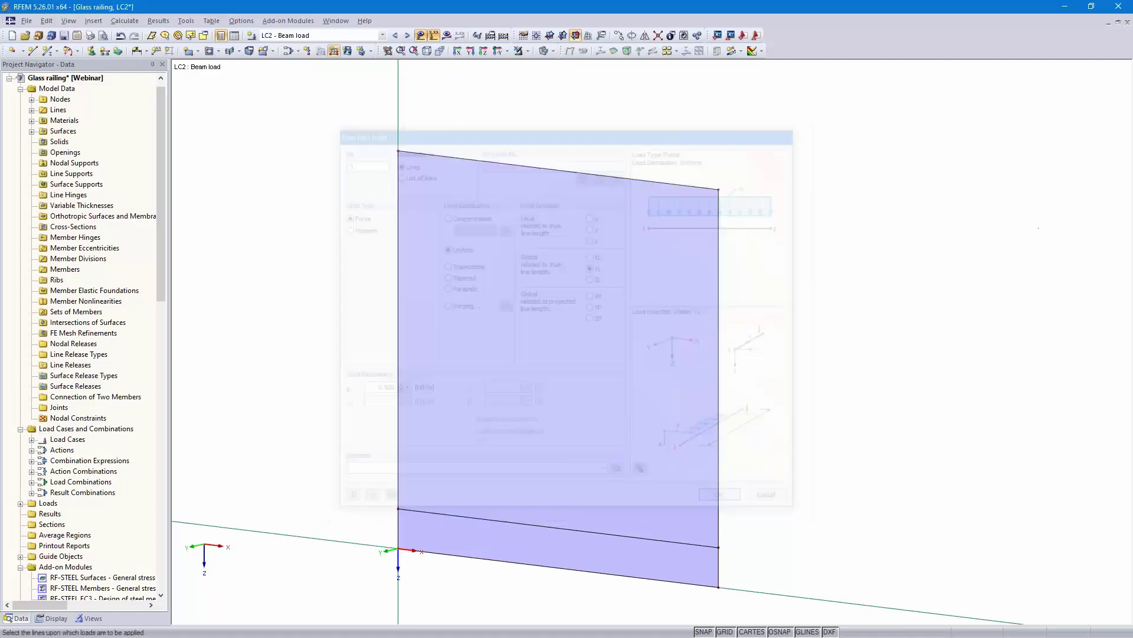
left_click(595, 174)
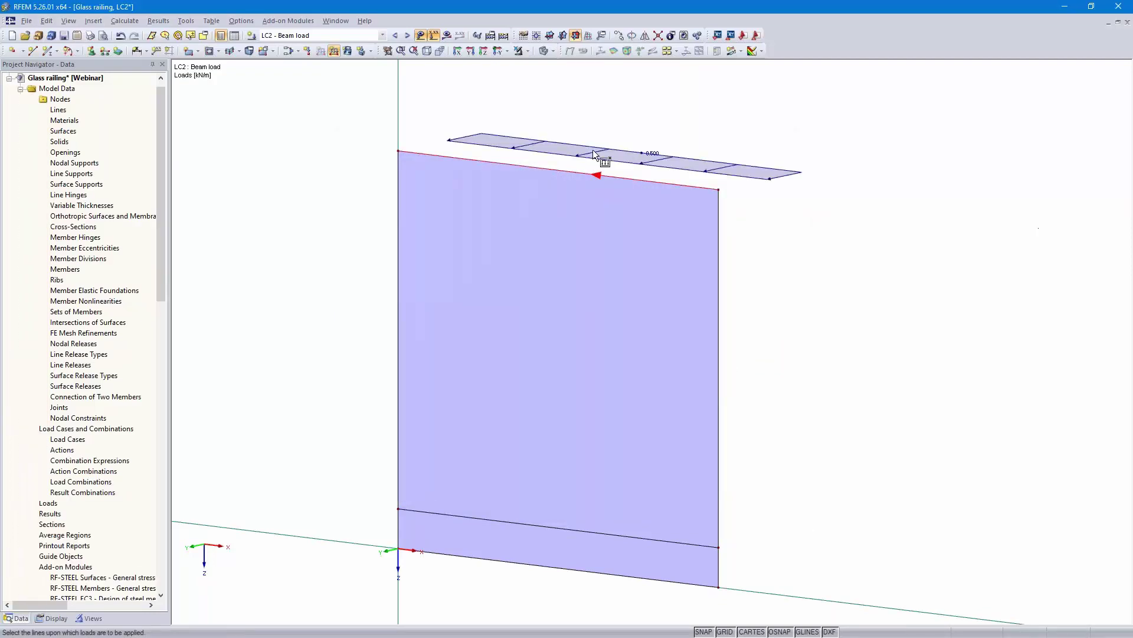
In load case LC3, apply a uniform 0.85 kN/m² surface load in global YL direction to the glass panel
left_click(407, 36)
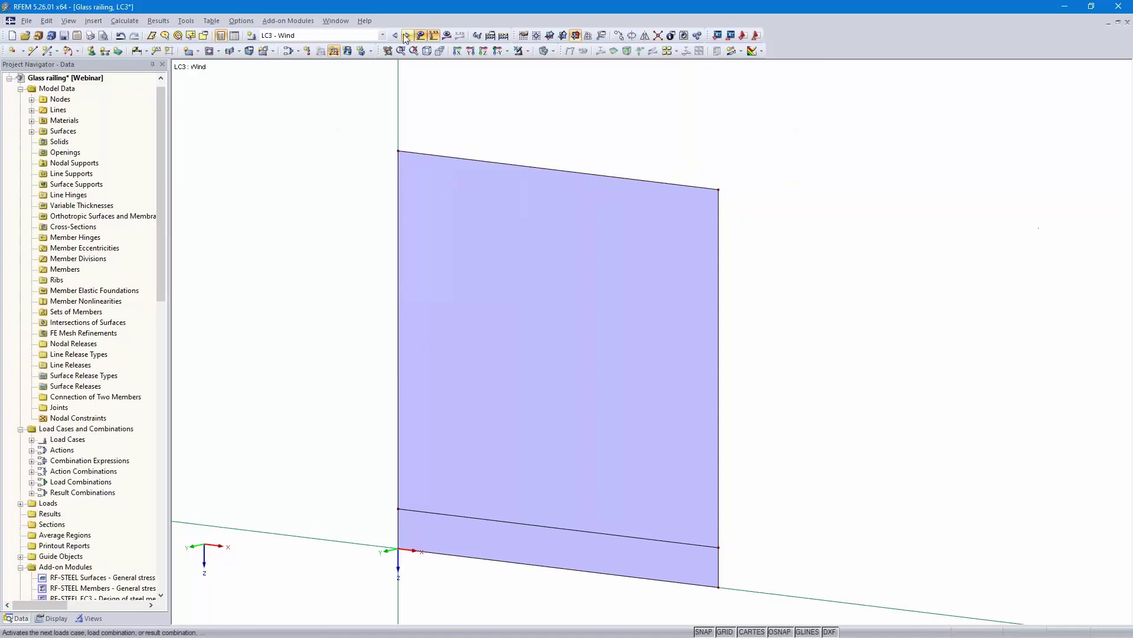
left_click(348, 51)
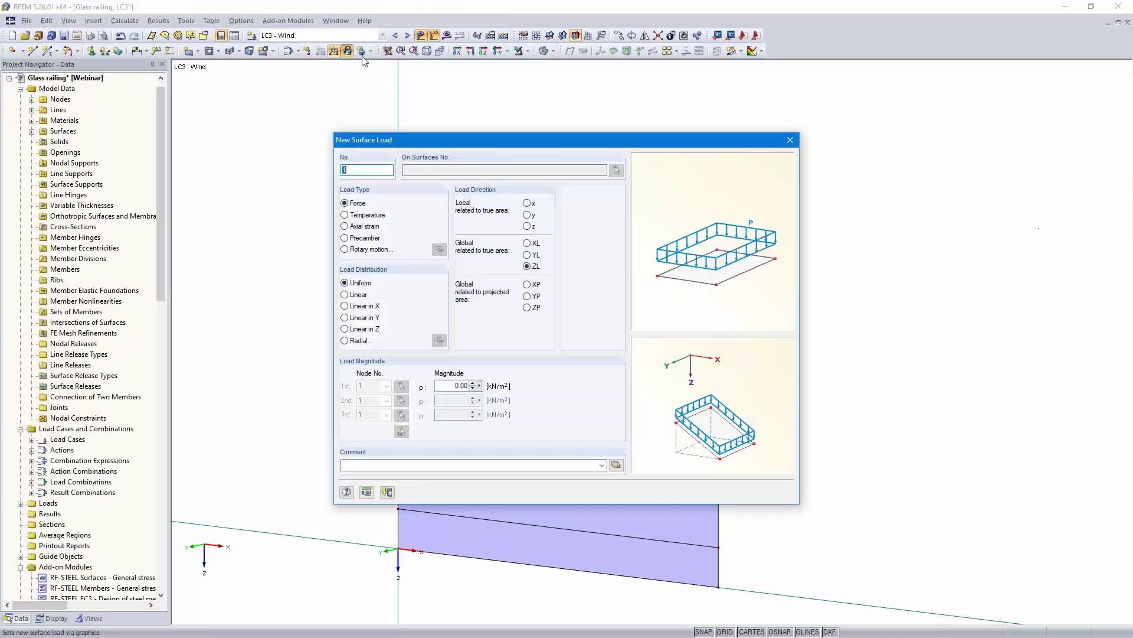
left_click(528, 255)
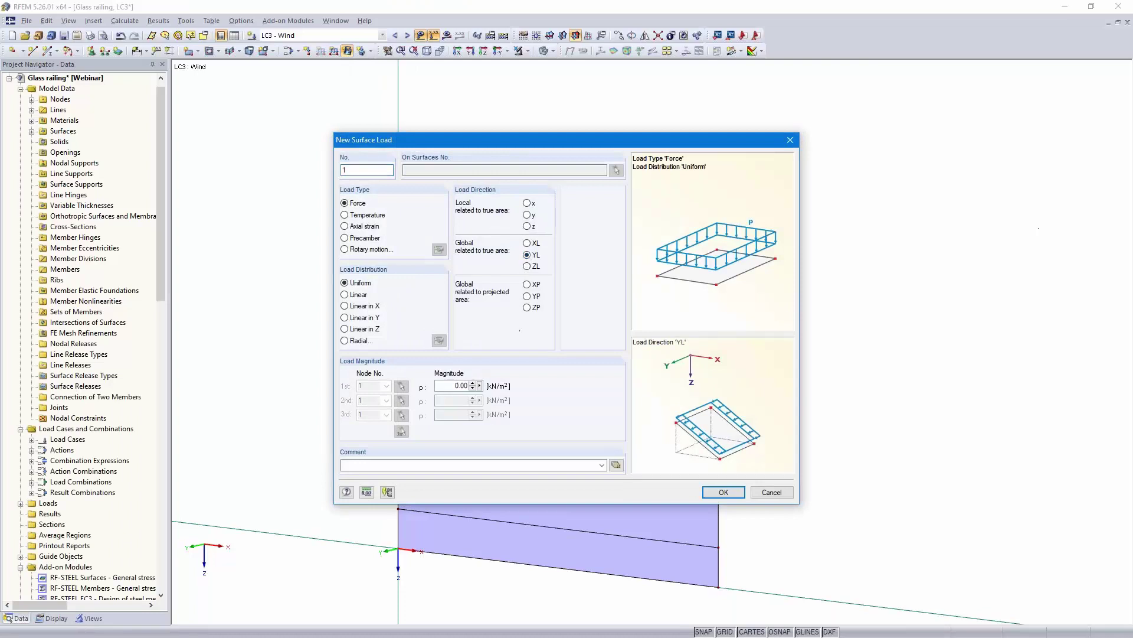
double_click(464, 385)
type("0.85")
left_click(724, 491)
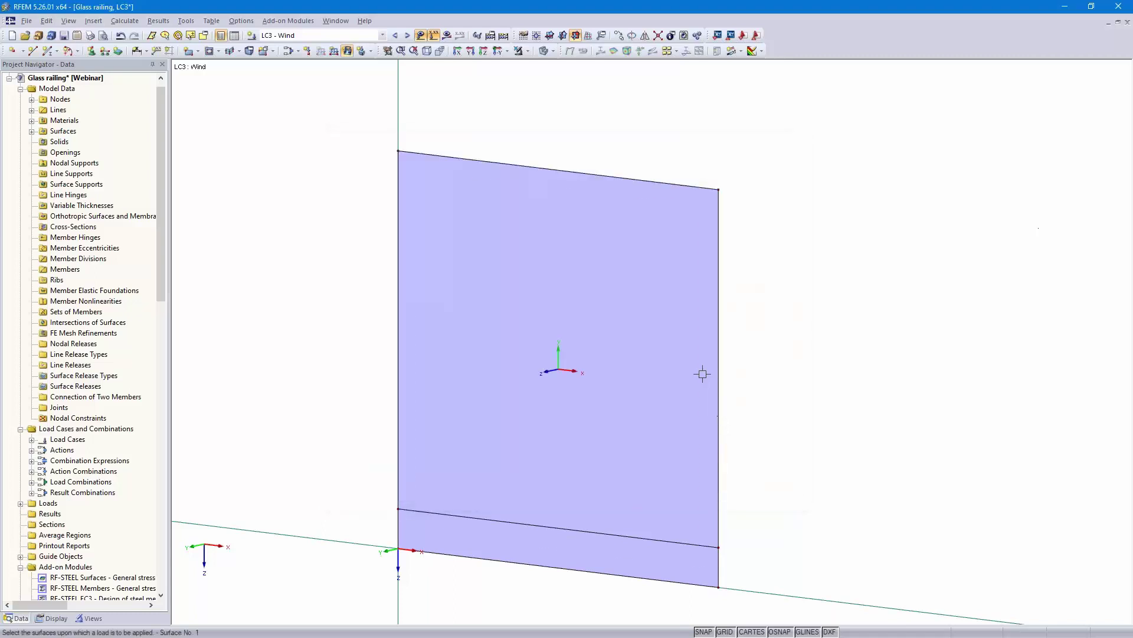
left_click(702, 373)
key("Escape")
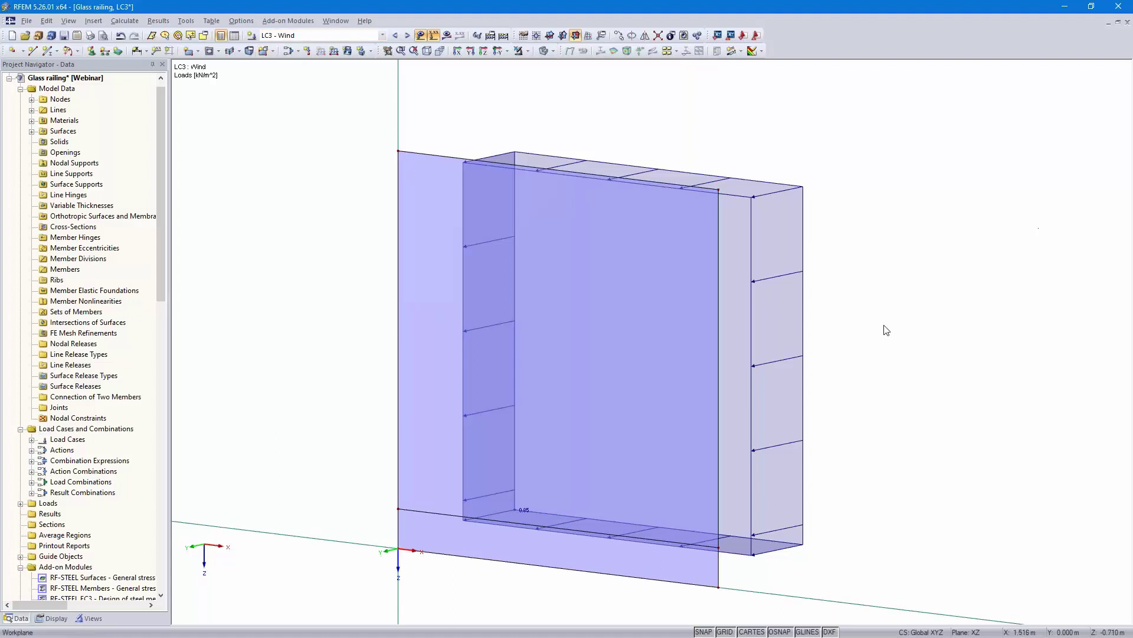
Start the RF-GLASS add-on module and set all surfaces for design to the DIN 18008:2010-12 standard
left_click(283, 23)
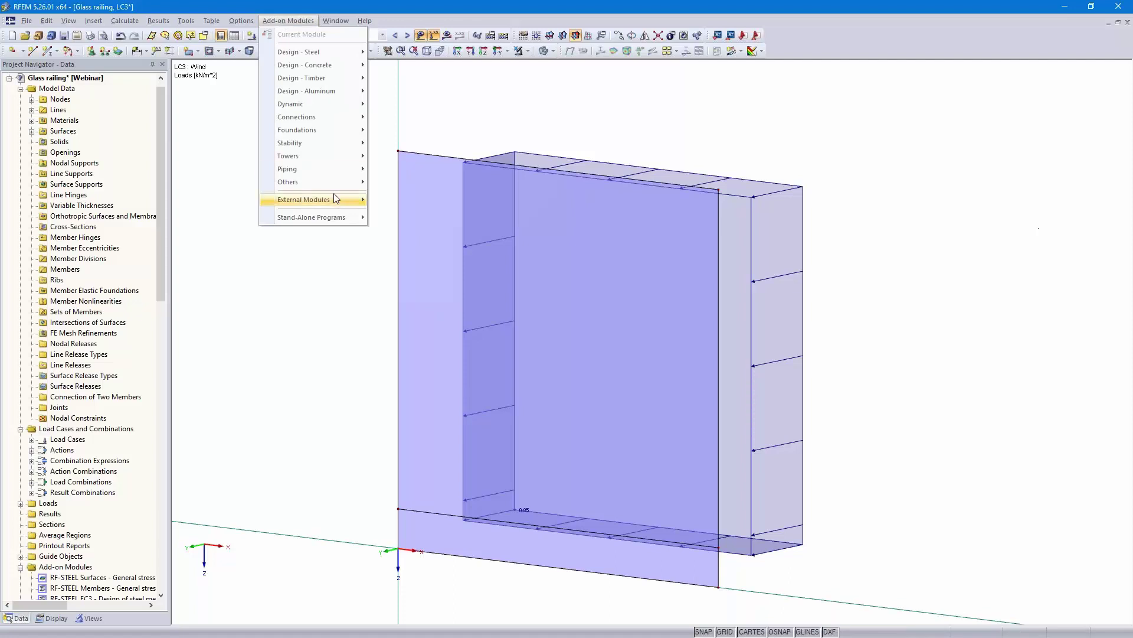
mouse_move(343, 182)
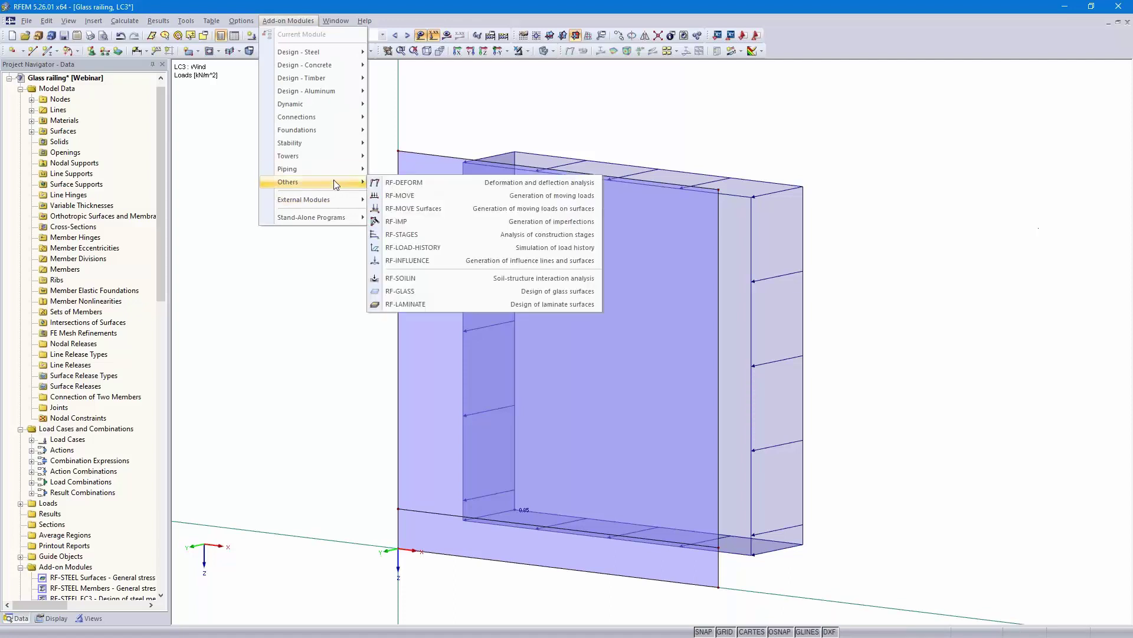
left_click(439, 292)
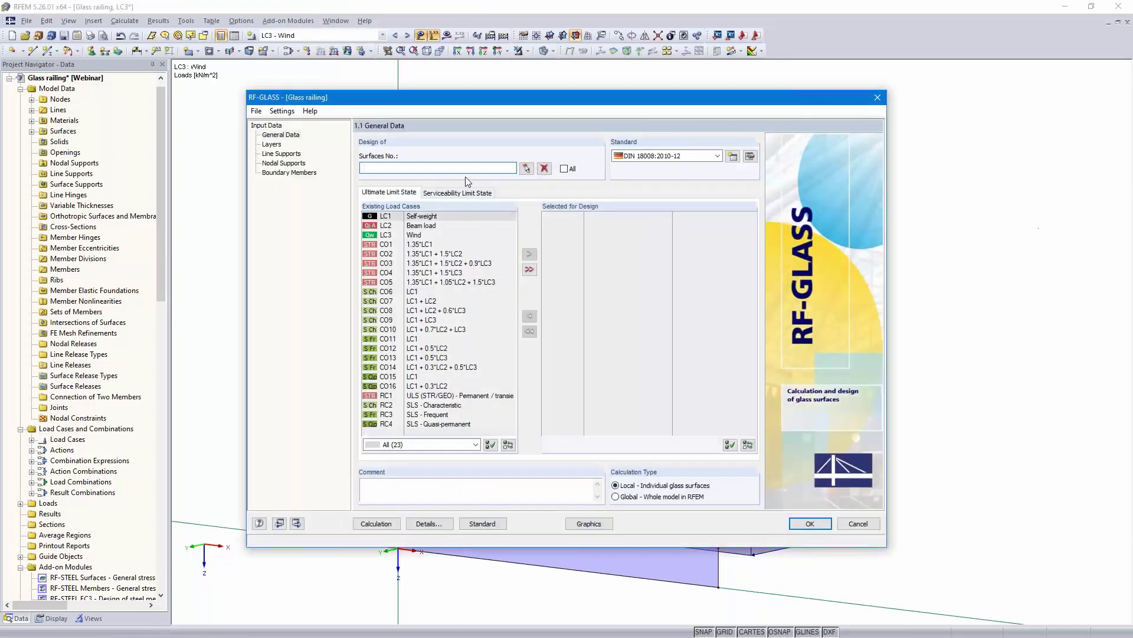
left_click(564, 169)
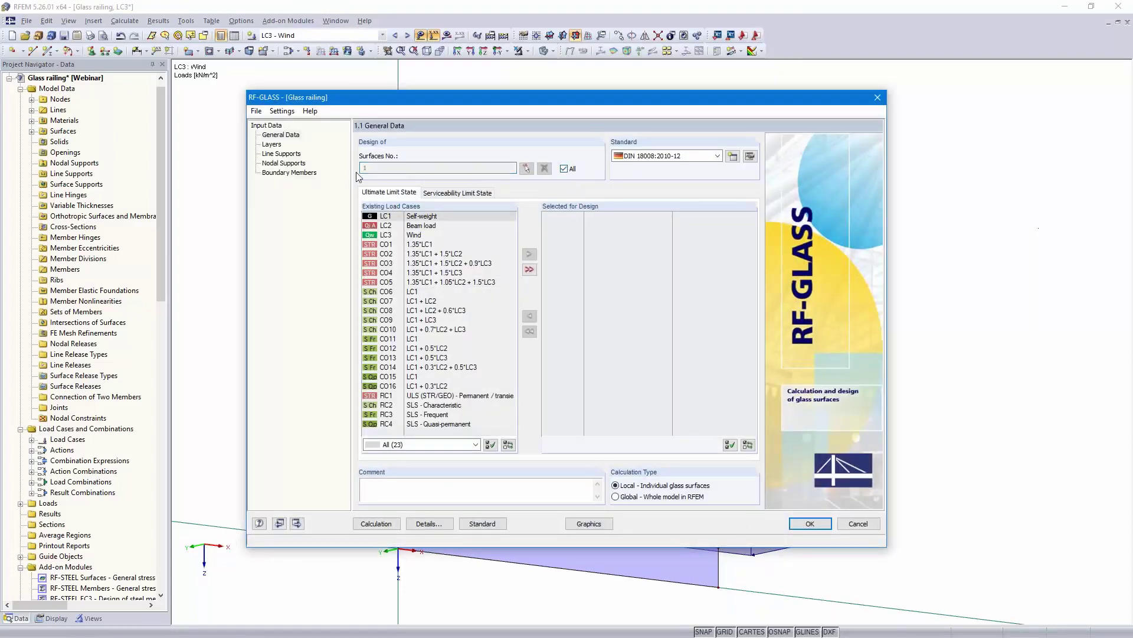
left_click(717, 156)
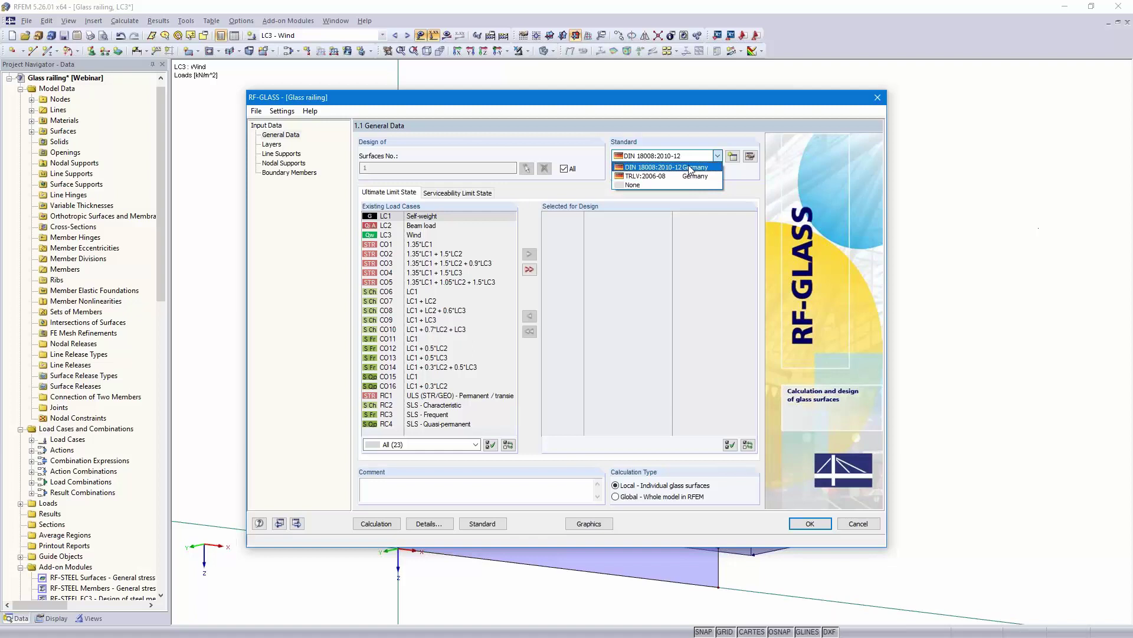
left_click(691, 170)
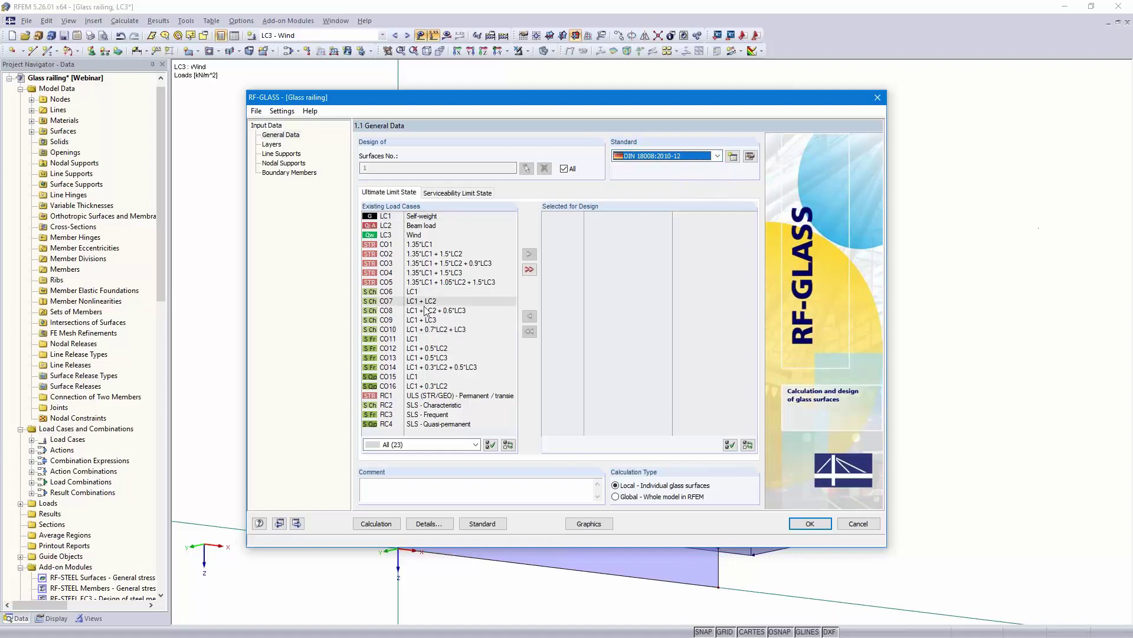
Select result combination RC1 for the ultimate limit state design and check the serviceability limit state data
double_click(432, 396)
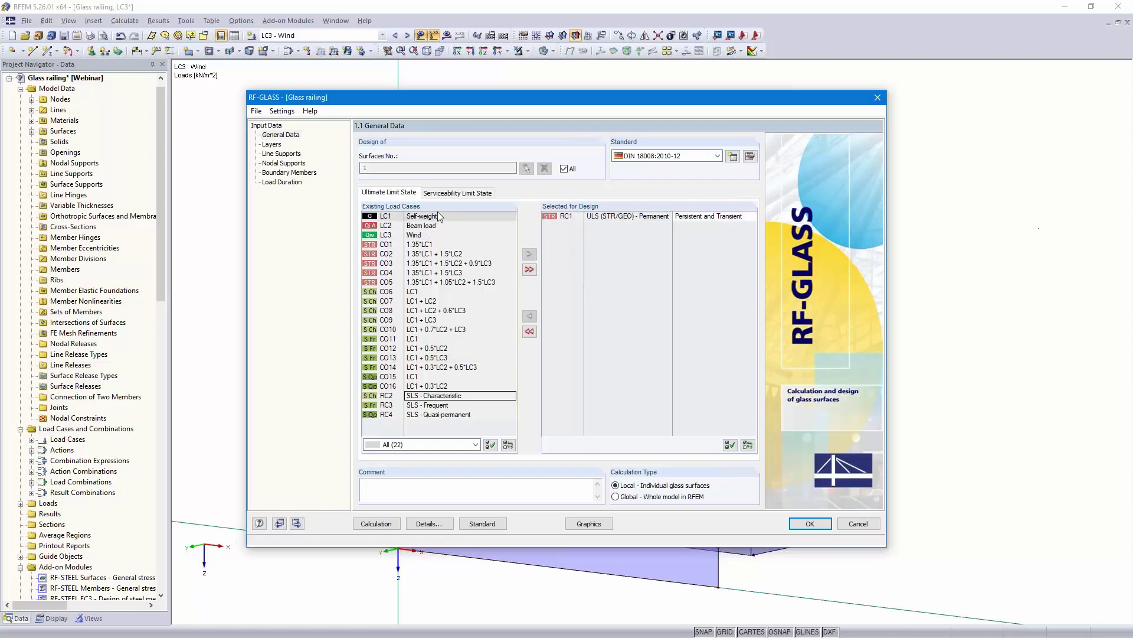
left_click(451, 193)
left_click(389, 193)
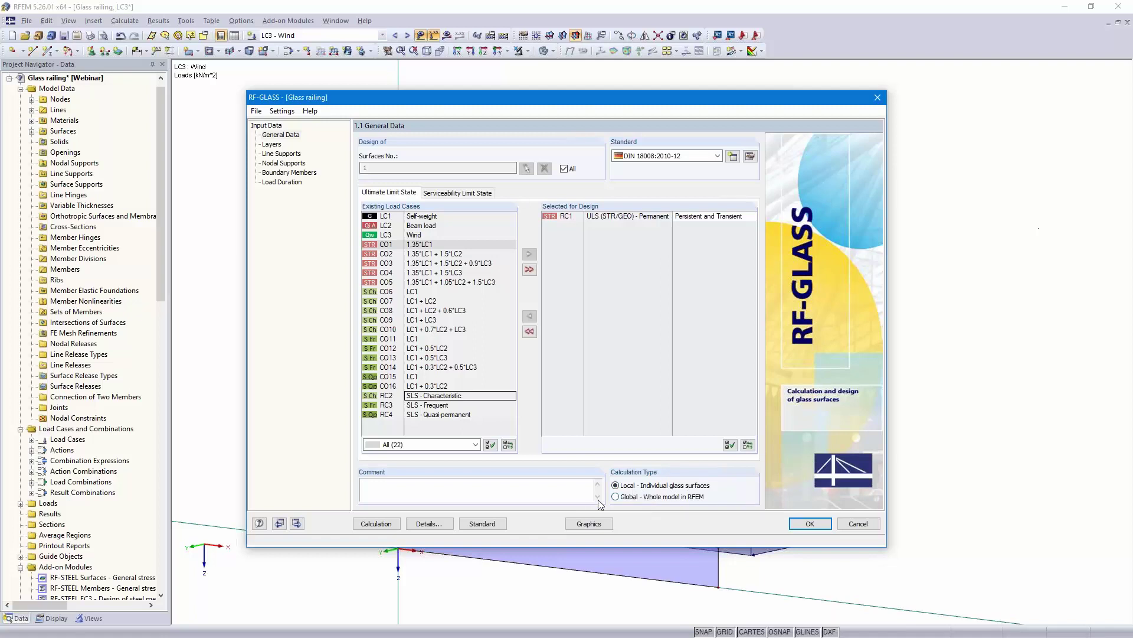
Assign Composition 1 to surface 1 and define its first layer as Glass
left_click(297, 523)
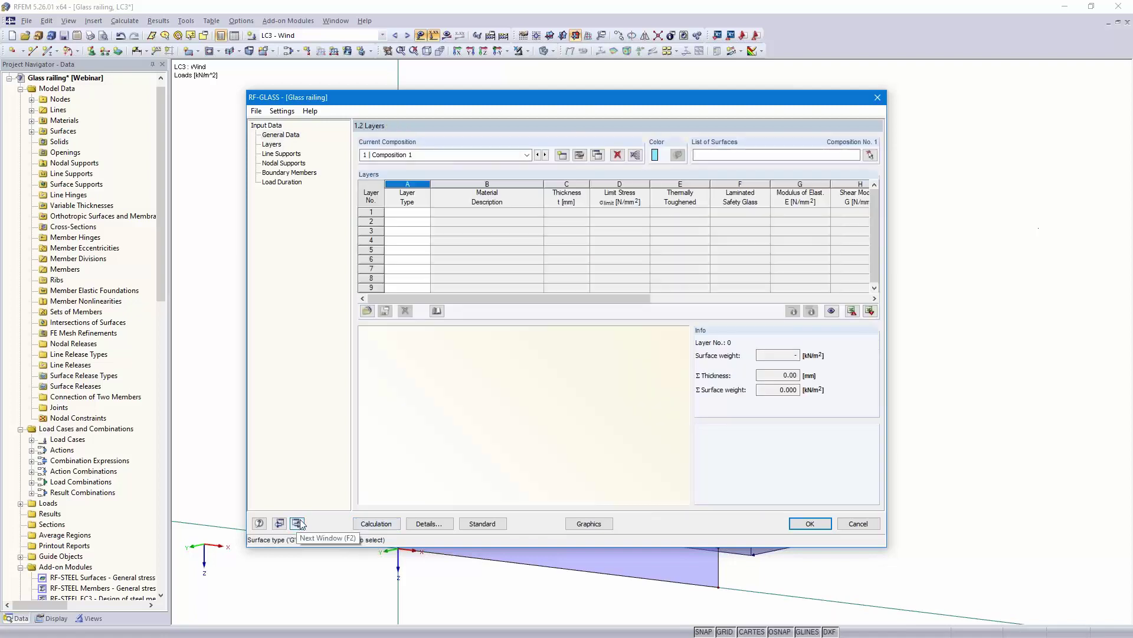
left_click(726, 154)
left_click(418, 214)
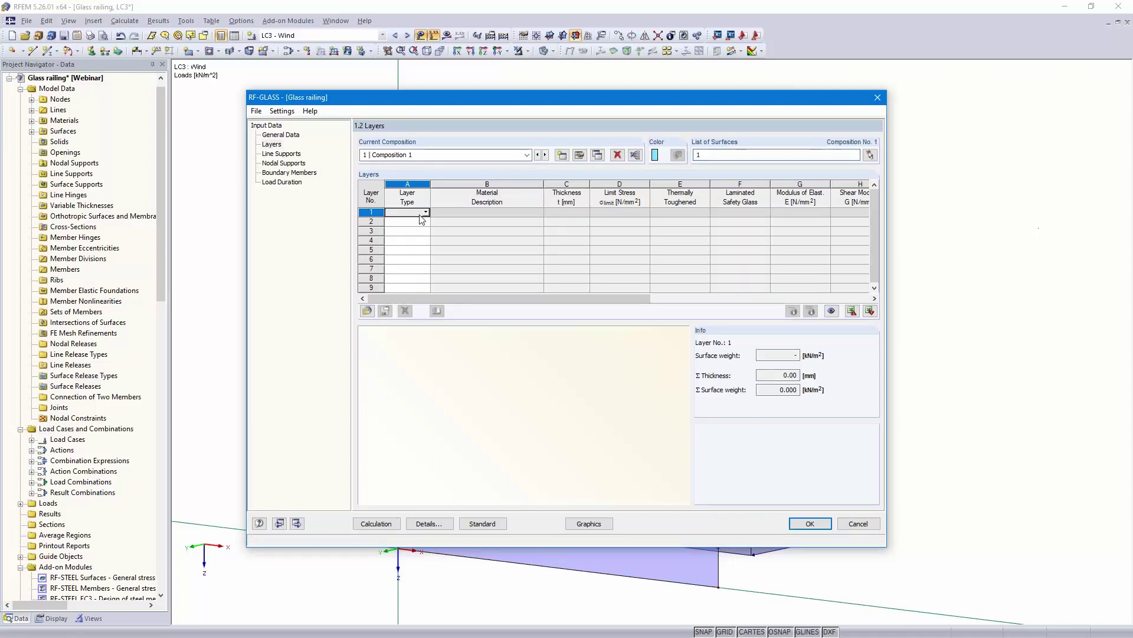
left_click(426, 213)
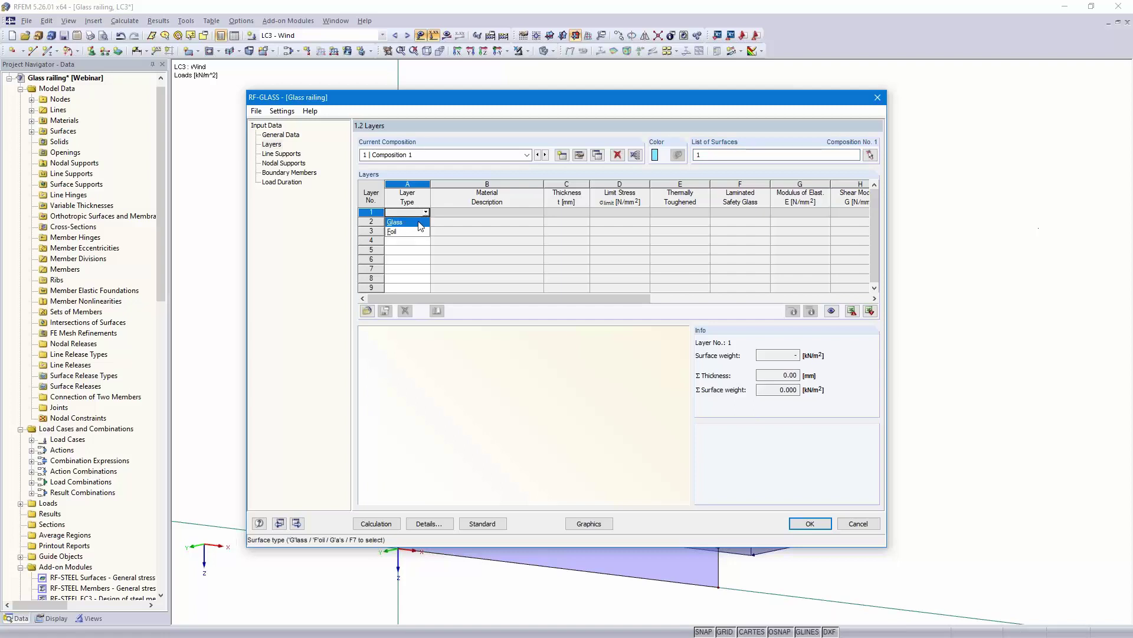
left_click(421, 223)
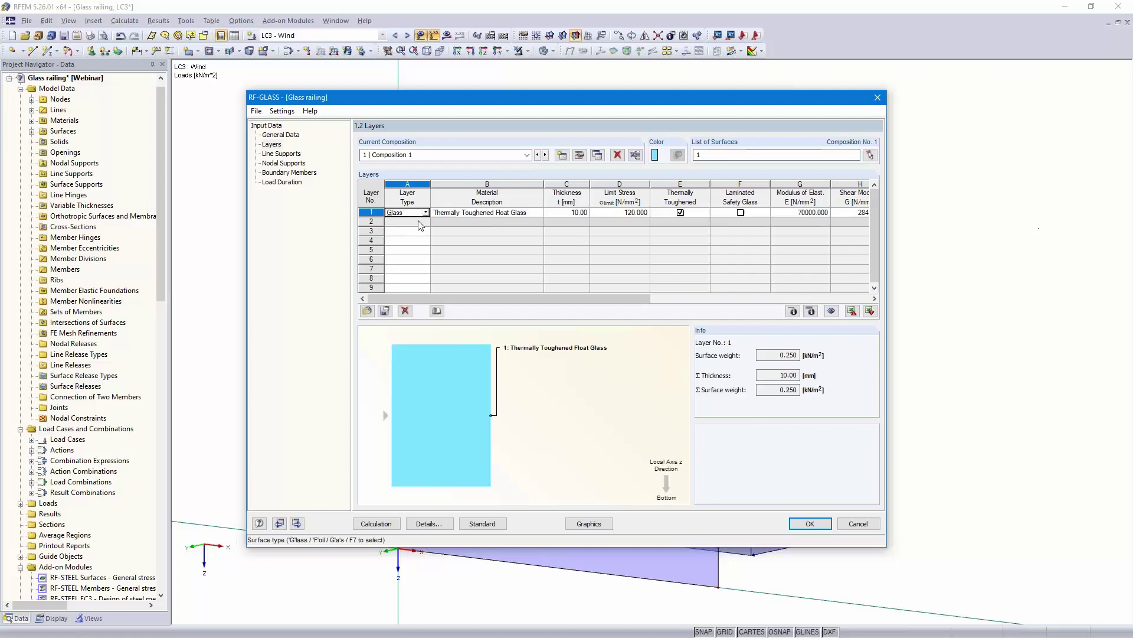
Keep Thermally Toughened Float Glass from the material library for layer 1 and mark the layer as laminated safety glass
left_click(536, 213)
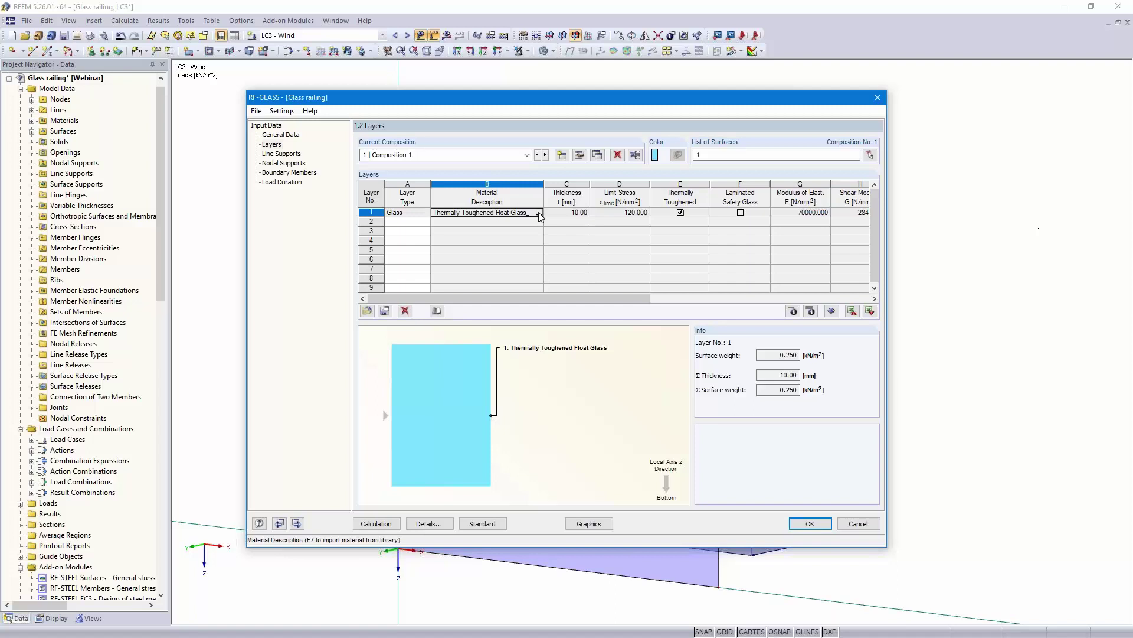
left_click(539, 214)
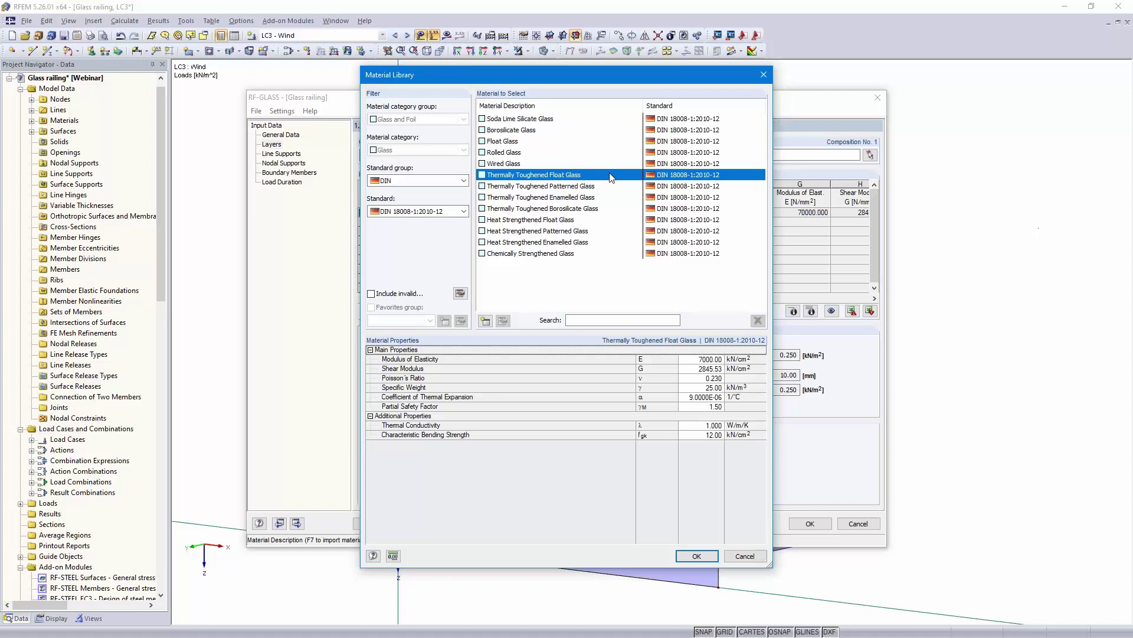
left_click(694, 556)
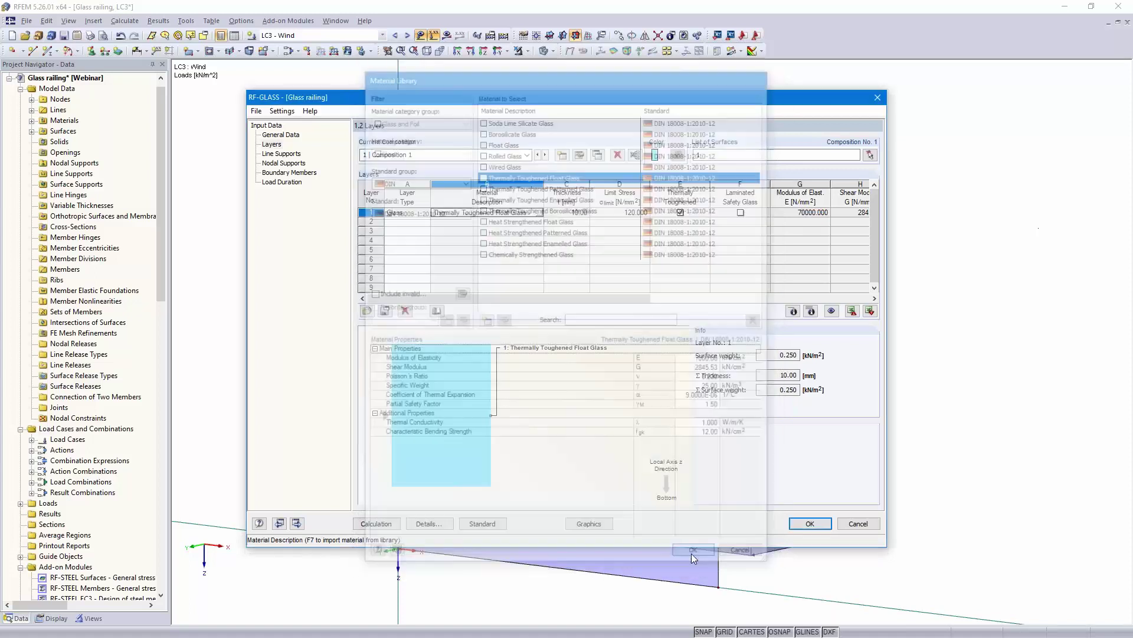
left_click(568, 212)
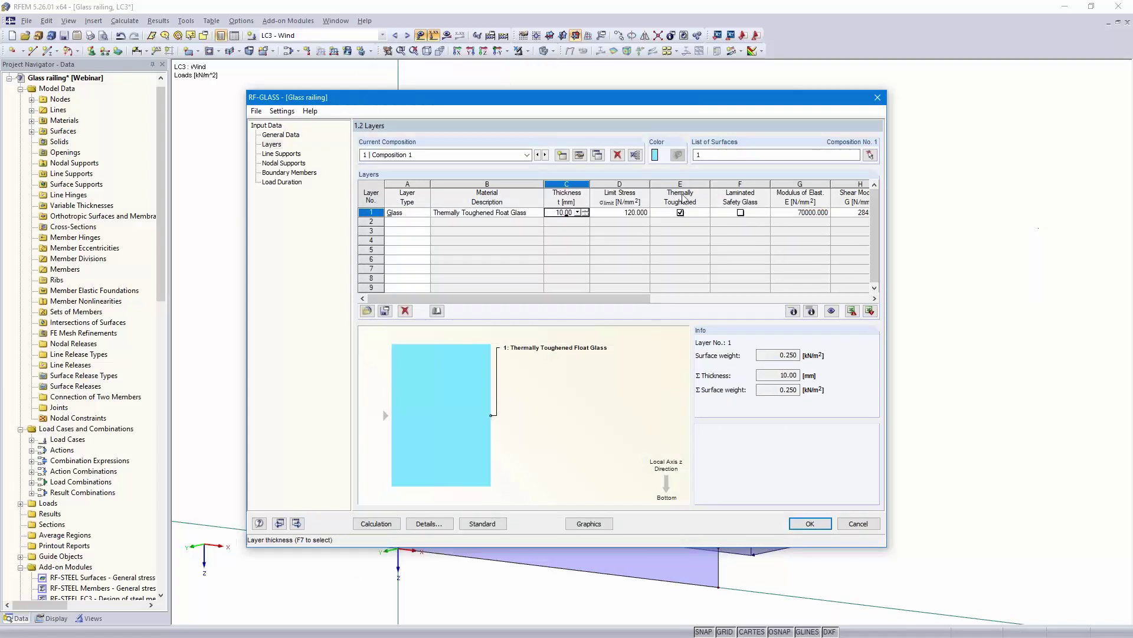
left_click(741, 213)
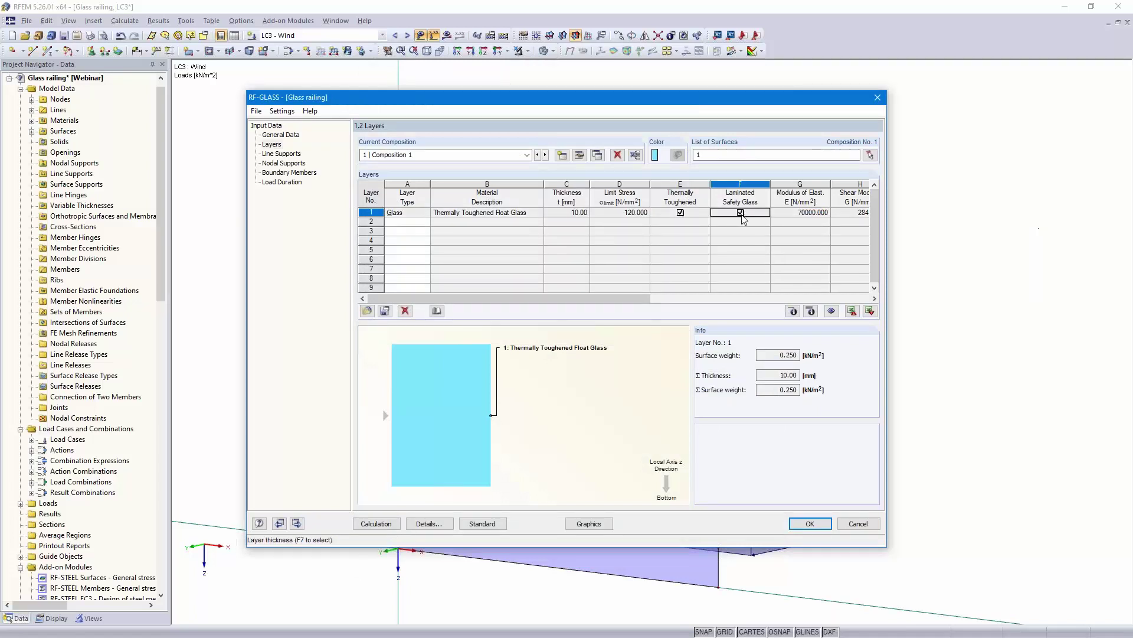
Define layer 2 of Composition 1 as Foil with the PVB long time loading material from the library
left_click(407, 223)
left_click(426, 223)
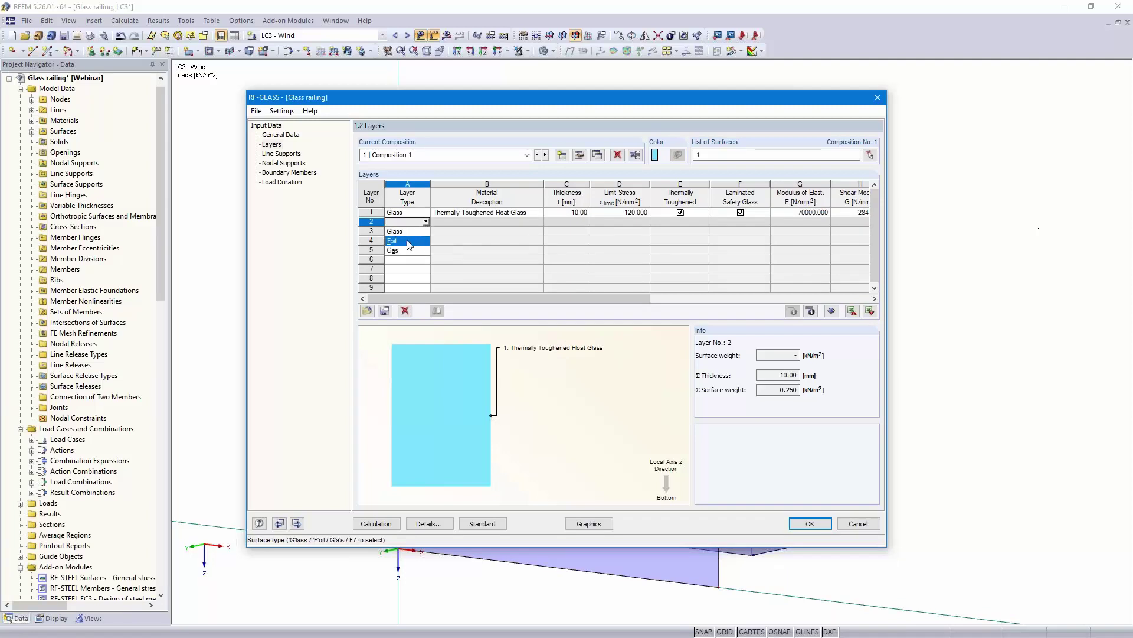
left_click(409, 242)
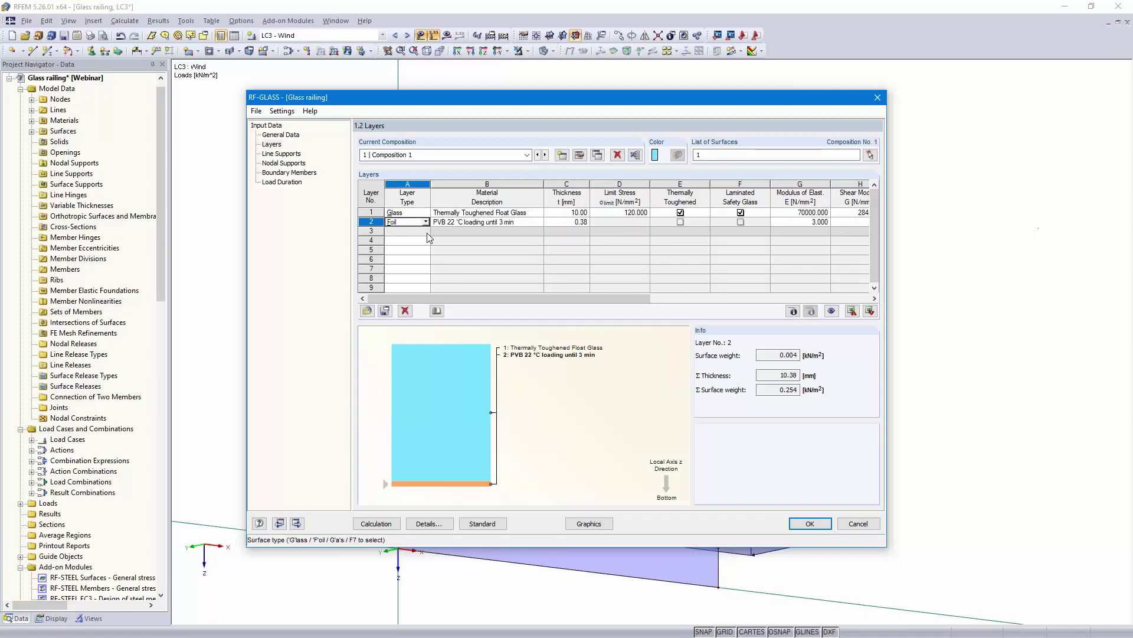
left_click(538, 222)
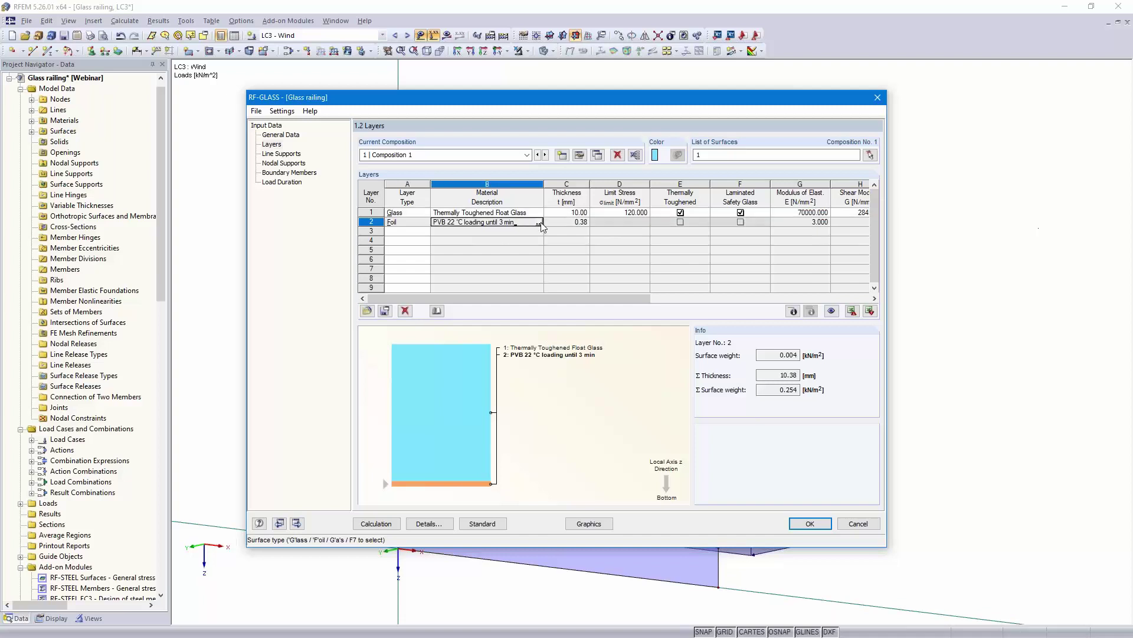
left_click(539, 222)
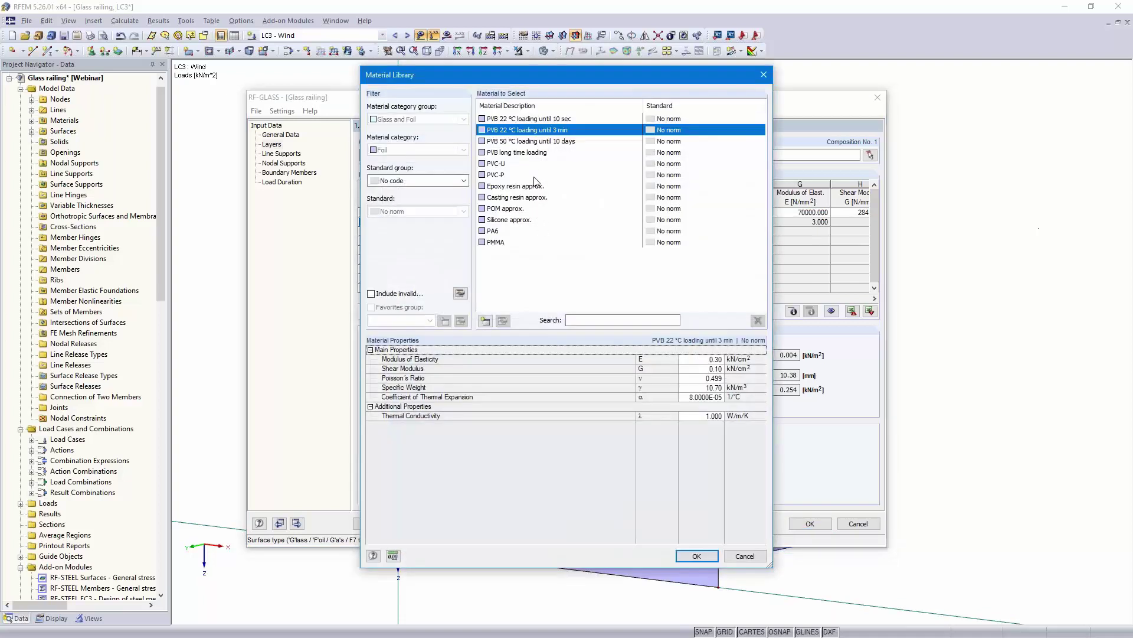
left_click(537, 153)
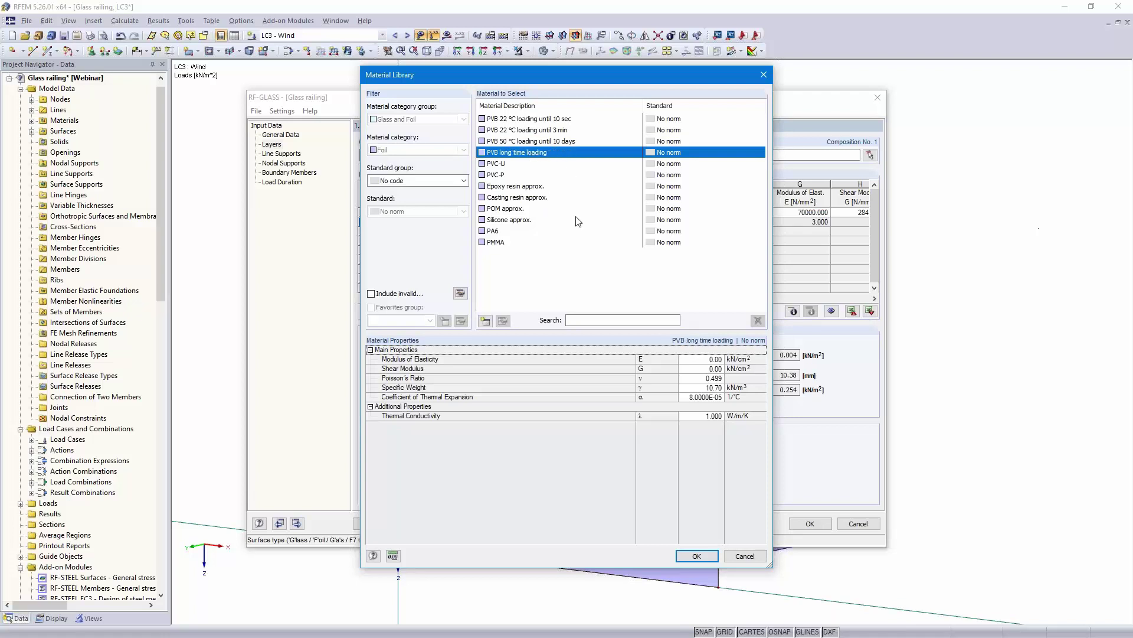
left_click(695, 557)
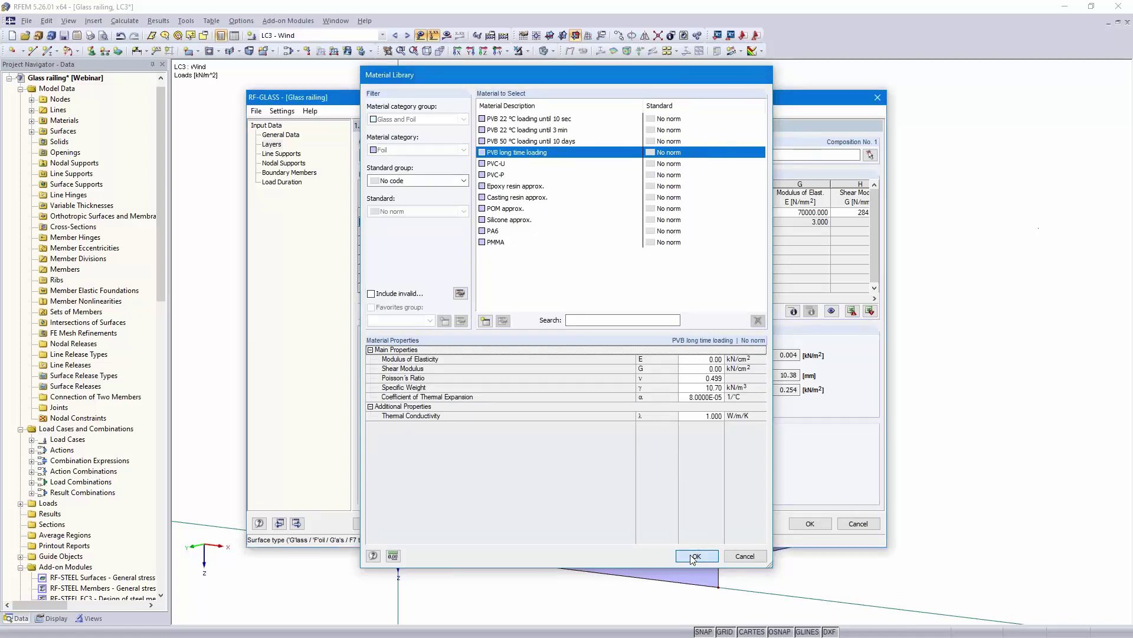
Set the foil layer's thickness to 1.52 mm and add Glass as layer 3
left_click(569, 222)
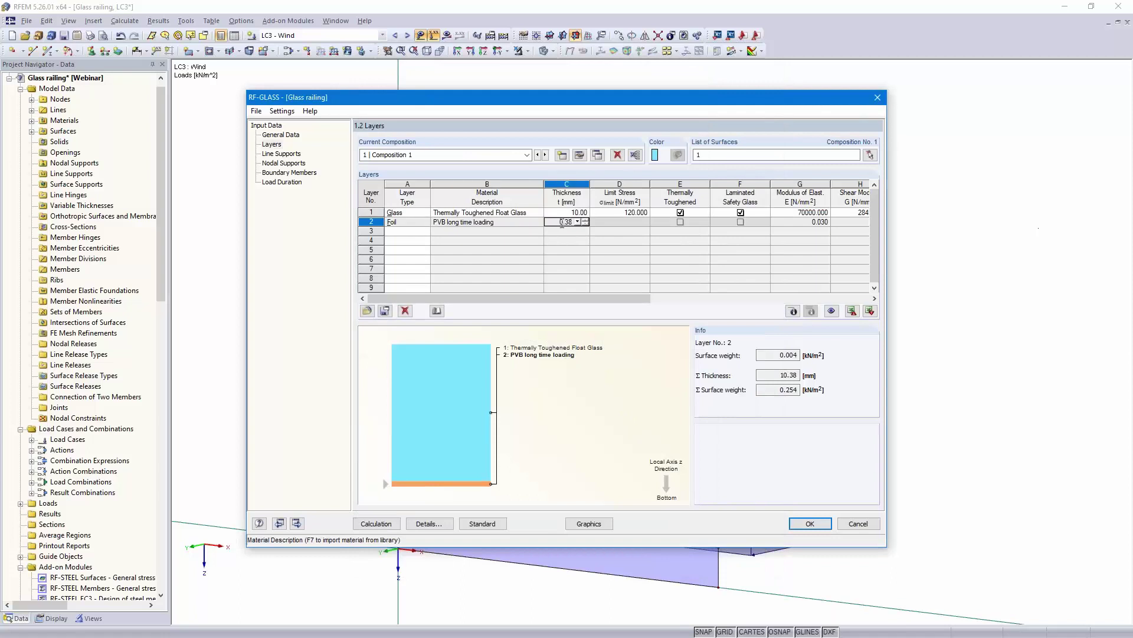
key("BackSpace")
key("BackSpace")
type("52")
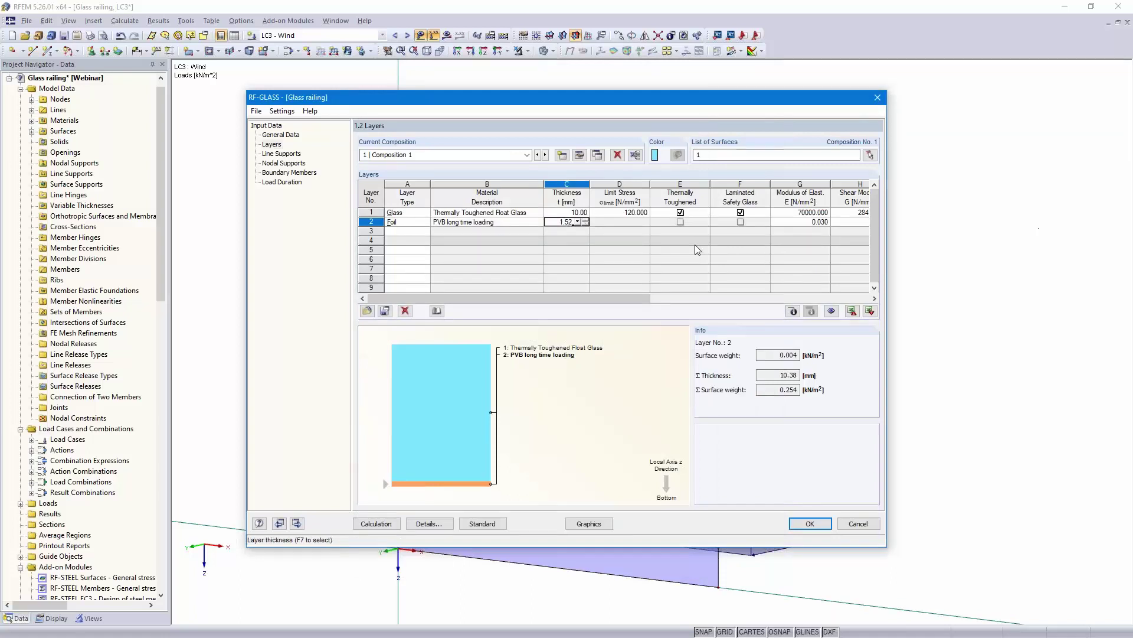
left_click(625, 220)
left_click(408, 232)
left_click(426, 231)
left_click(418, 241)
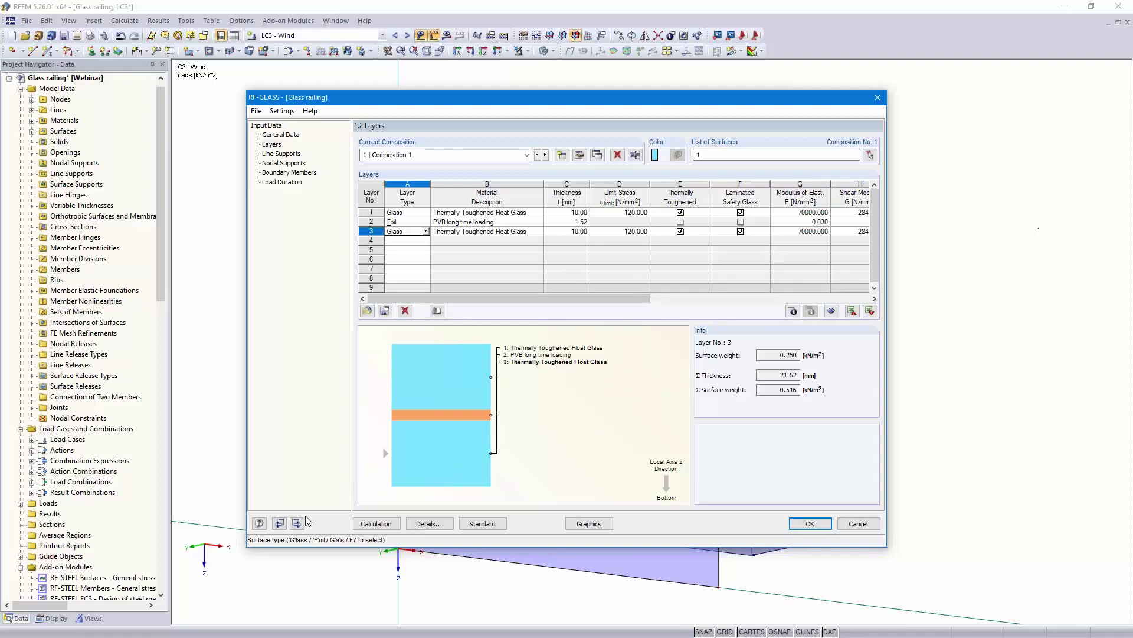
Turn off the Consider coupling option in the calculation details of Composition 1
left_click(579, 155)
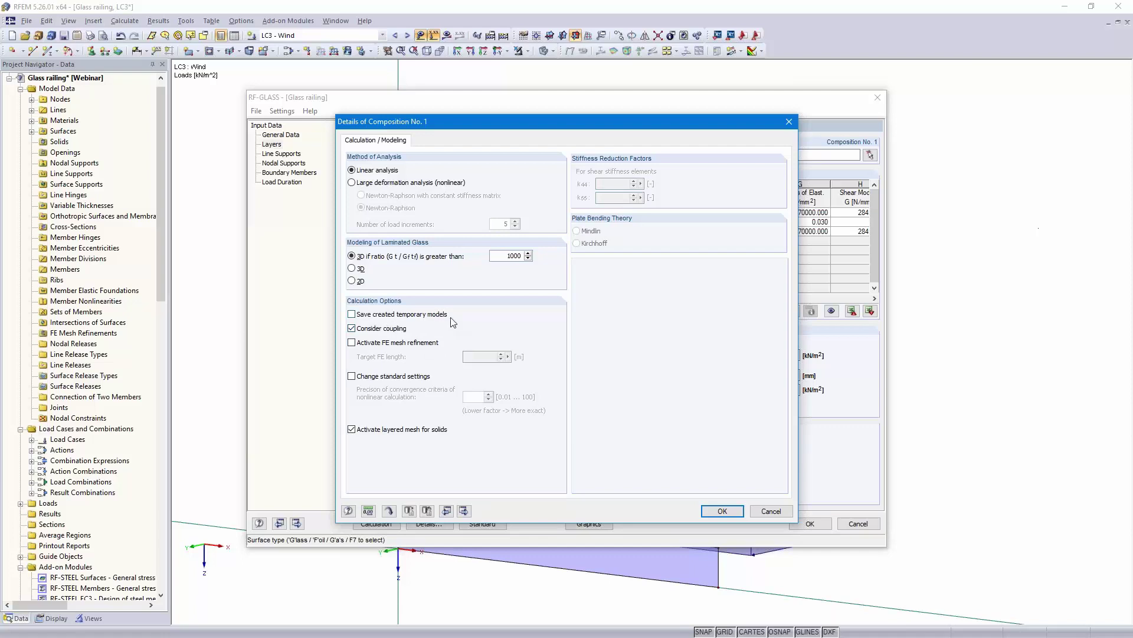
left_click(352, 330)
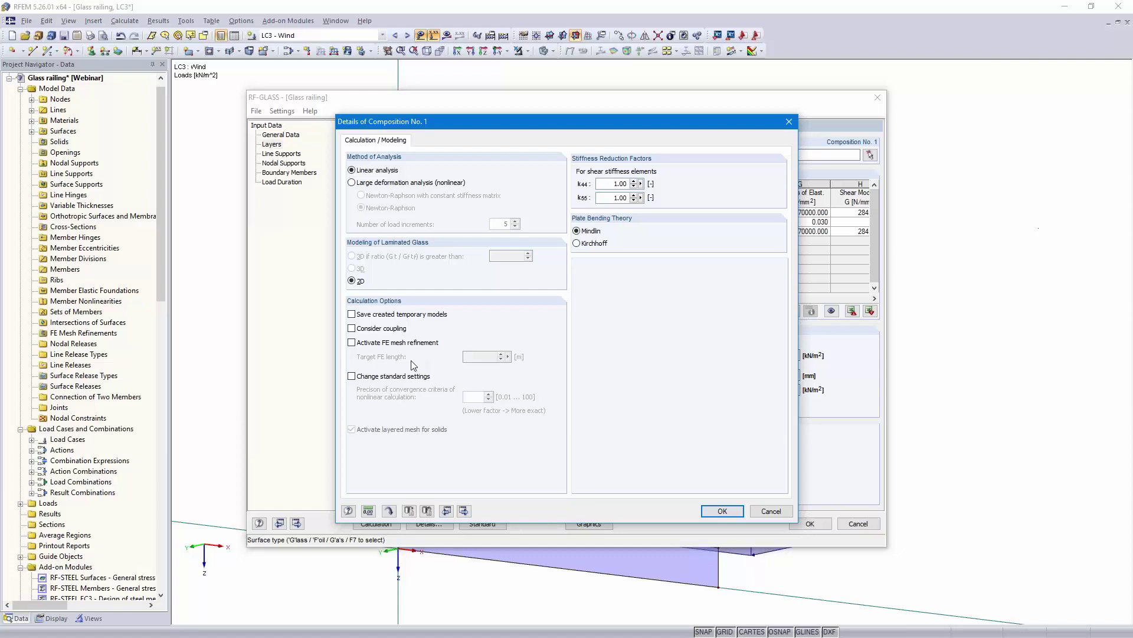
left_click(720, 511)
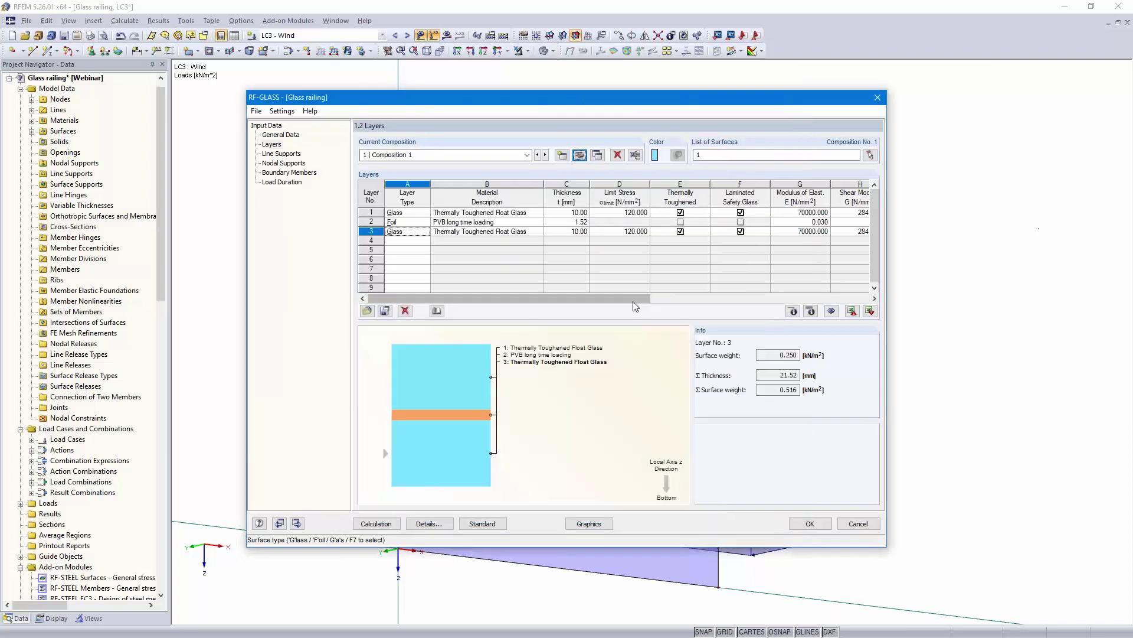
Activate FE mesh refinement for Composition 1 with a target FE length of 0.05 m
left_click(580, 154)
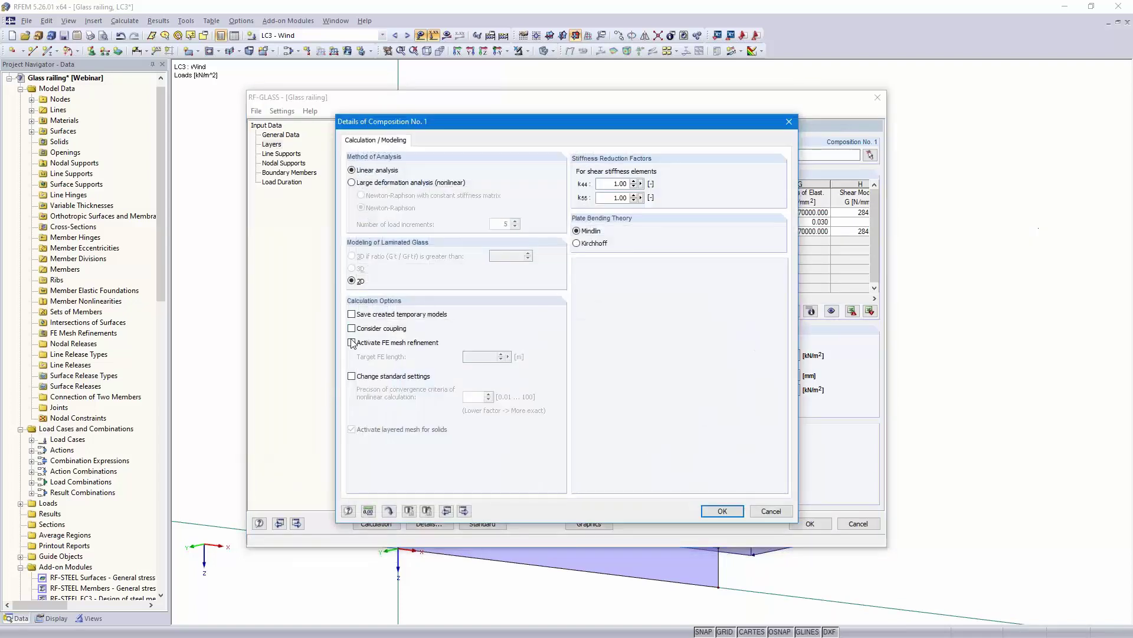
left_click(352, 343)
left_click_drag(484, 356, 520, 356)
type("05")
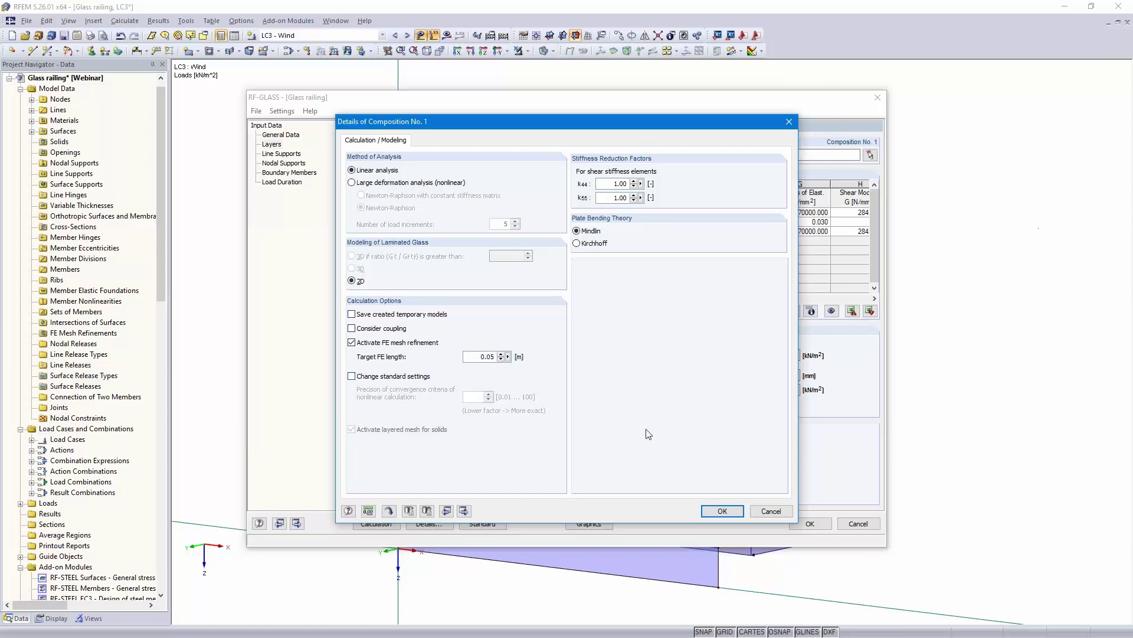
left_click(720, 511)
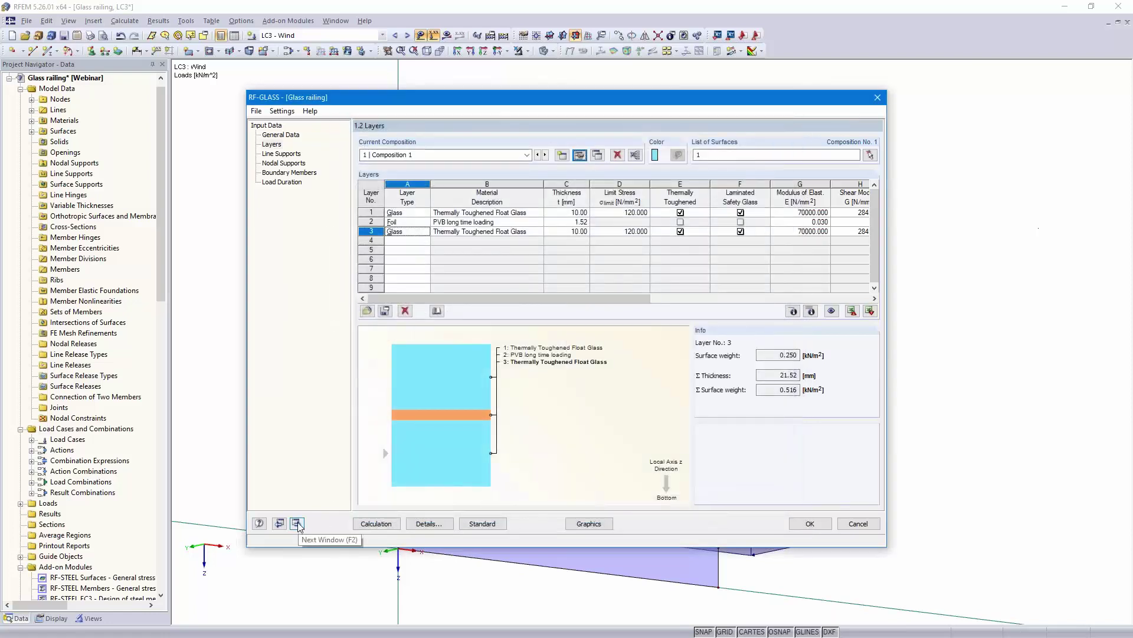
Assign the first line support to line 1 along the bottom edge of the glass panel
left_click(297, 524)
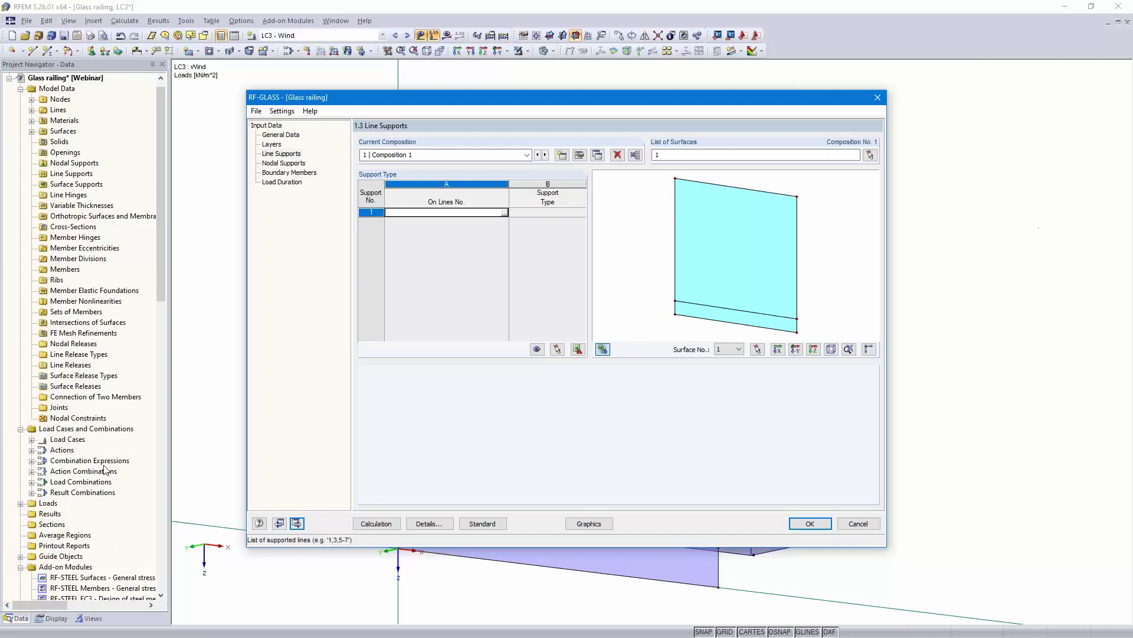
left_click(504, 212)
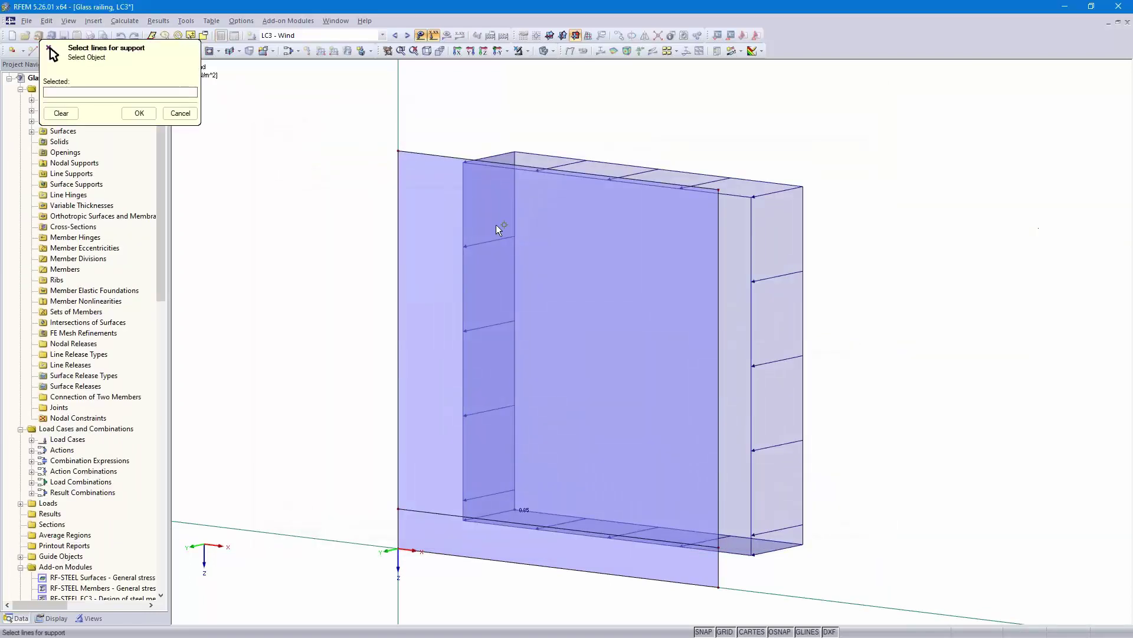
left_click(545, 567)
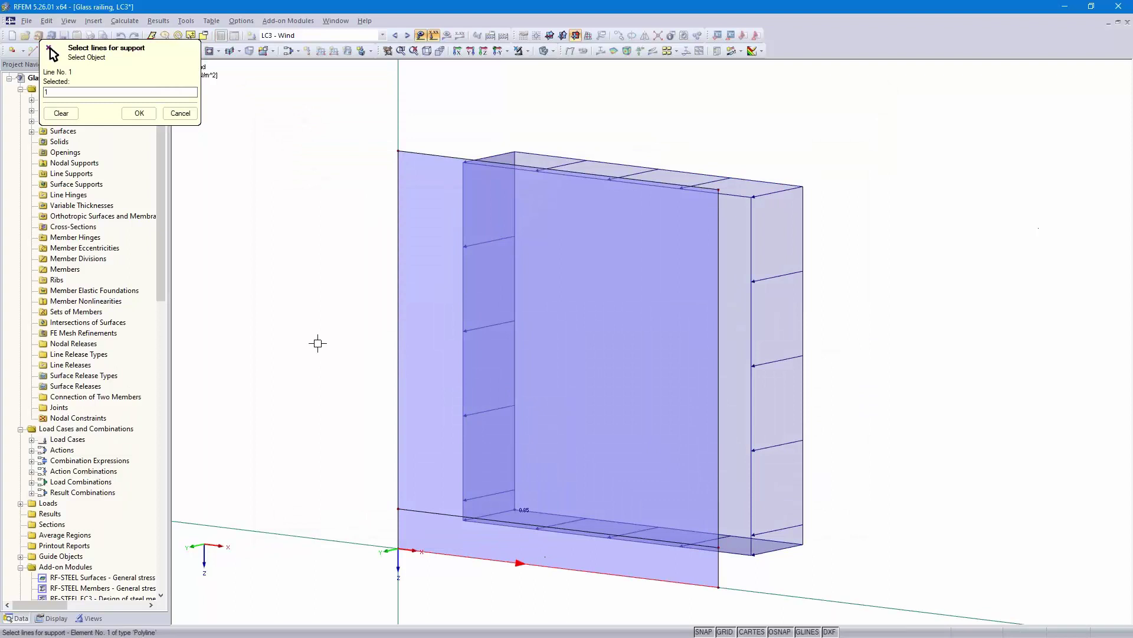
left_click(138, 113)
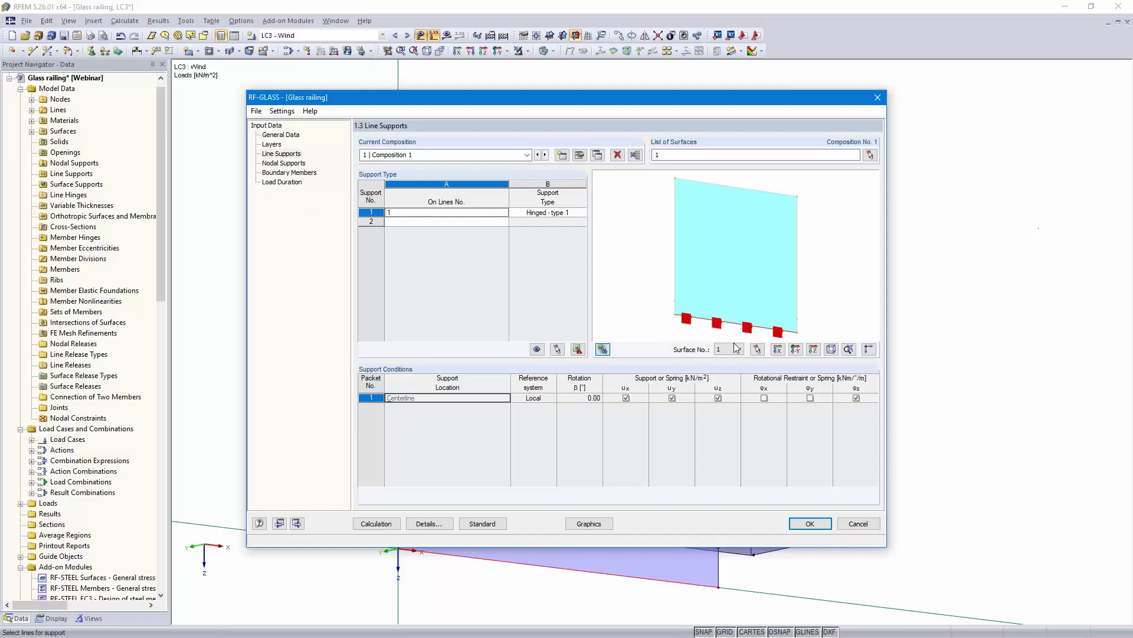
Set the line 1 support type to User-defined and release its rotational restraint φz
left_click(566, 214)
left_click(582, 213)
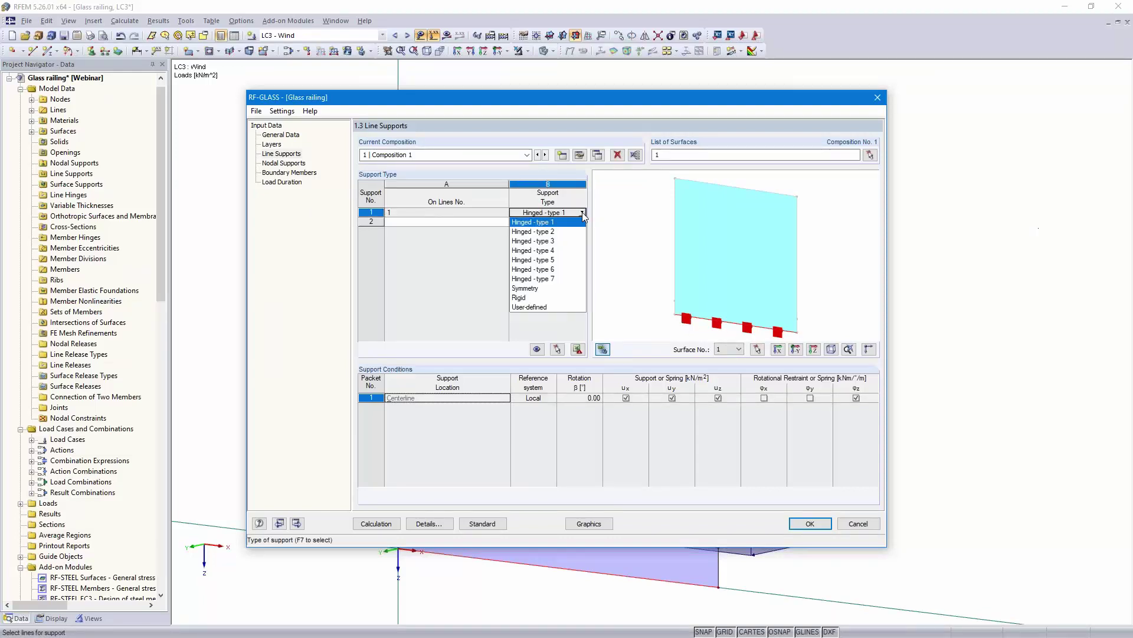
left_click(565, 307)
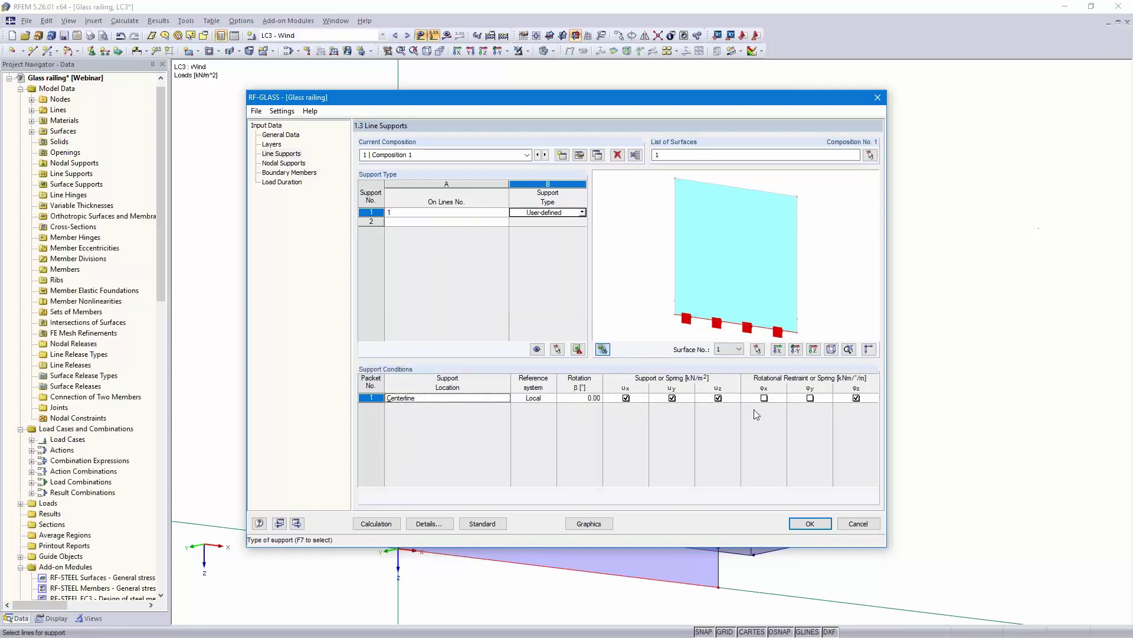
left_click(857, 398)
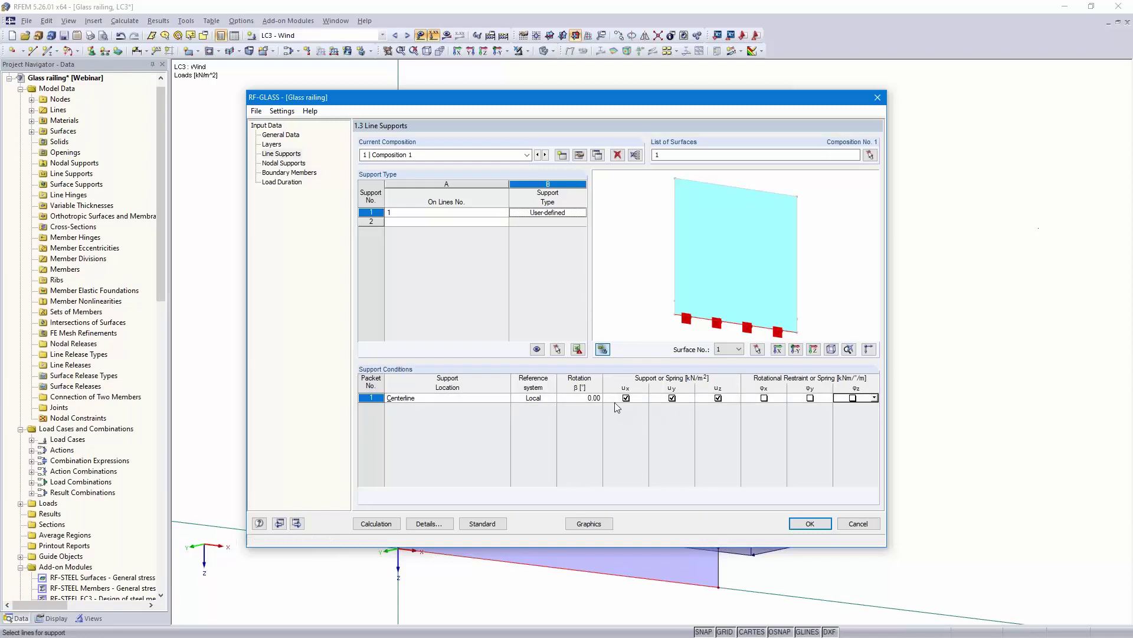
Replace the fixed ux, uy and uz supports on line 1 with springs of 10000 kN/m² each
left_click(635, 398)
left_click(644, 398)
left_click(628, 429)
key("Return")
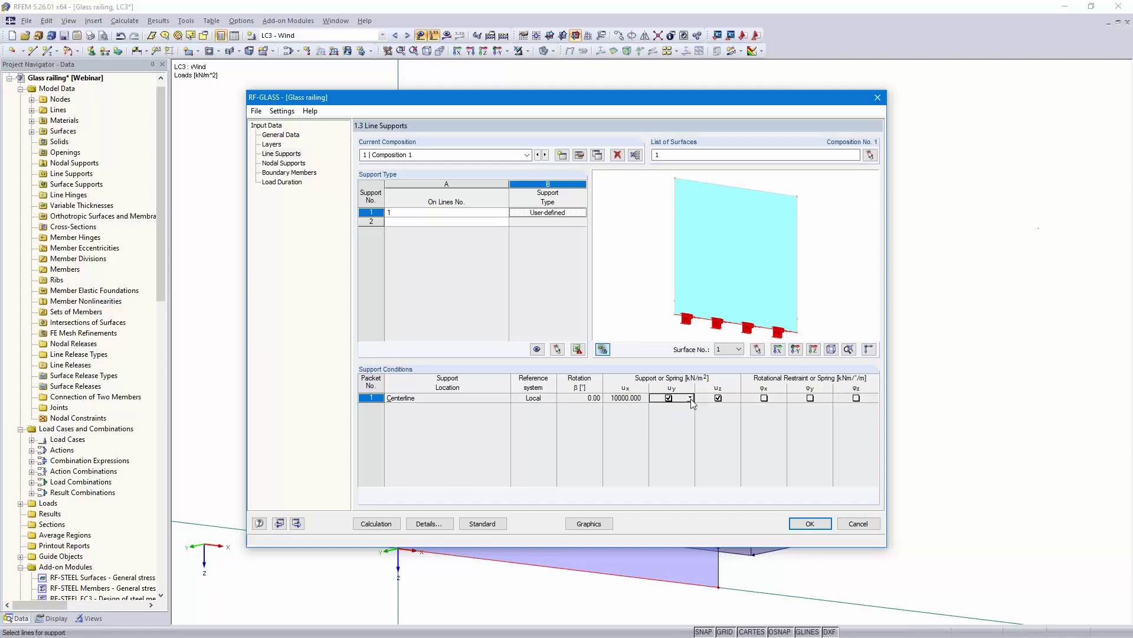
left_click(691, 398)
left_click(679, 424)
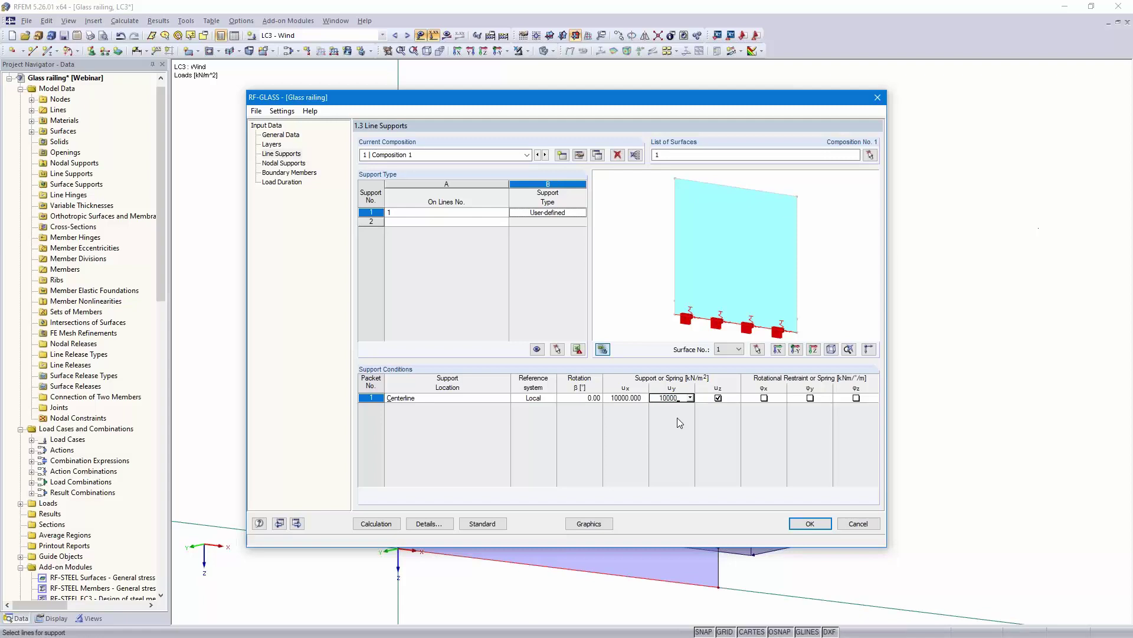
left_click(735, 398)
left_click(736, 398)
left_click(731, 426)
type("10000")
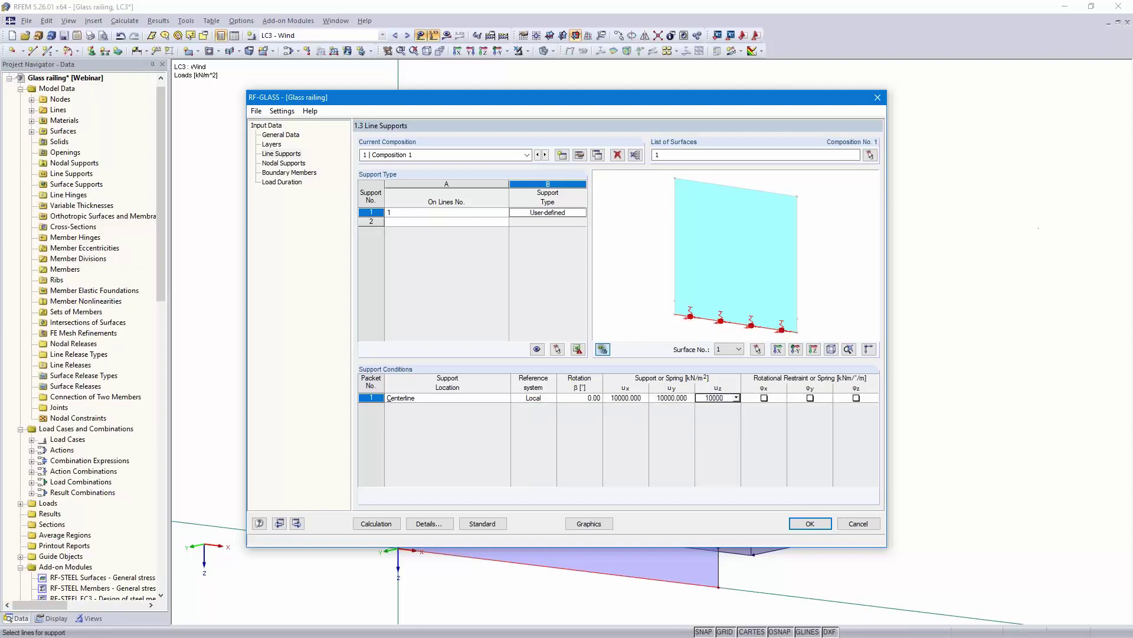
left_click(642, 398)
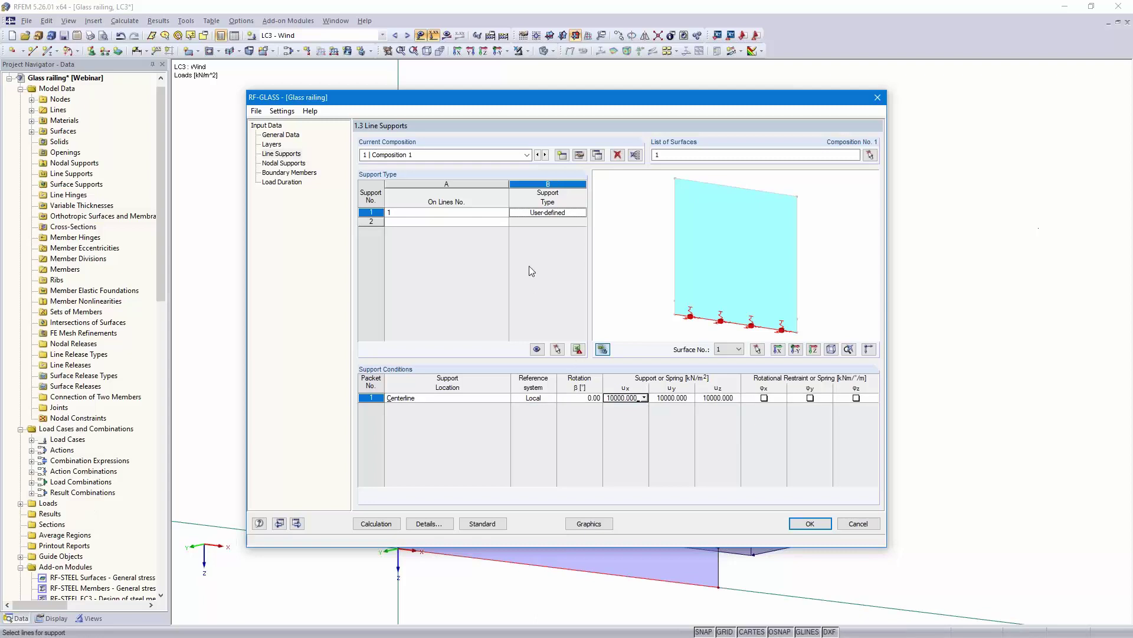
Add a second line support on line 5, just above the bottom edge, with the User-defined type
left_click(489, 222)
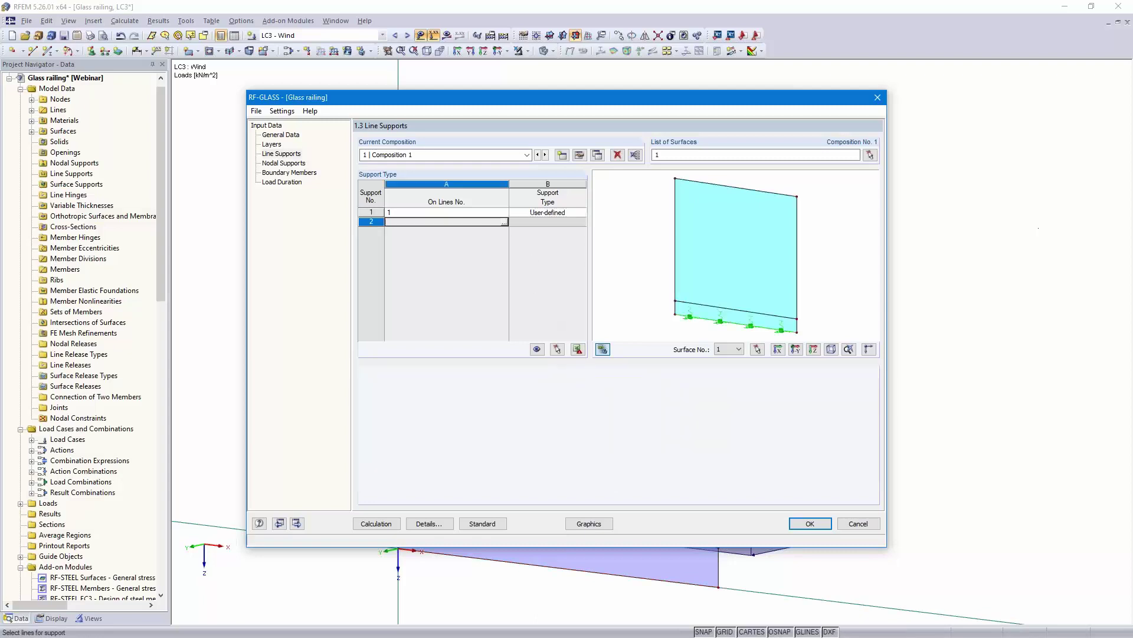
left_click(506, 222)
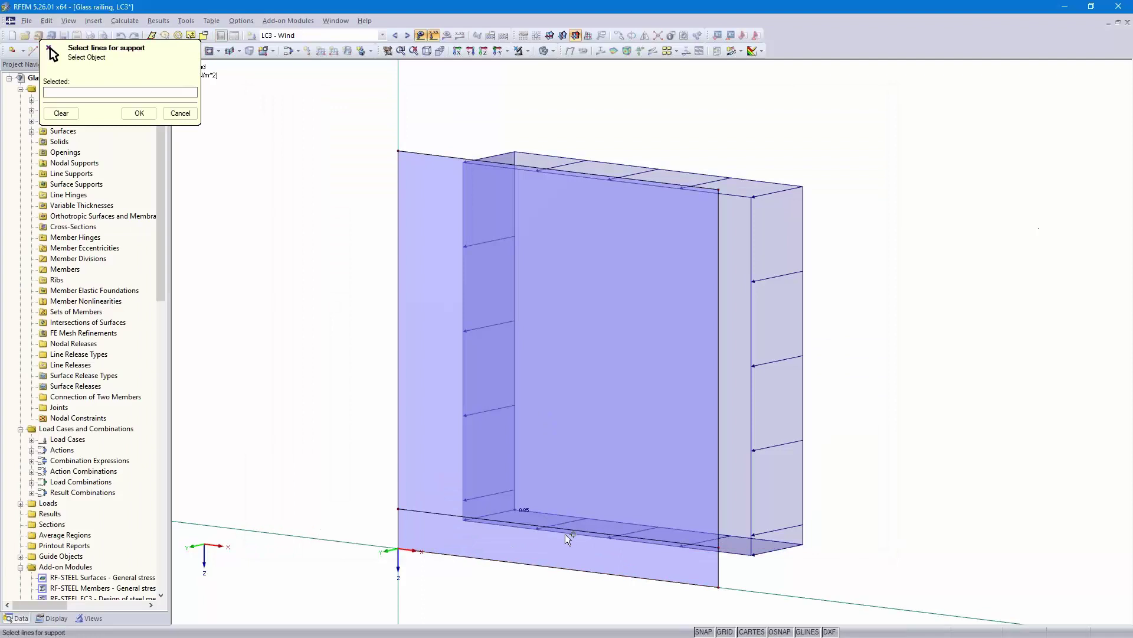
left_click(565, 531)
left_click(139, 113)
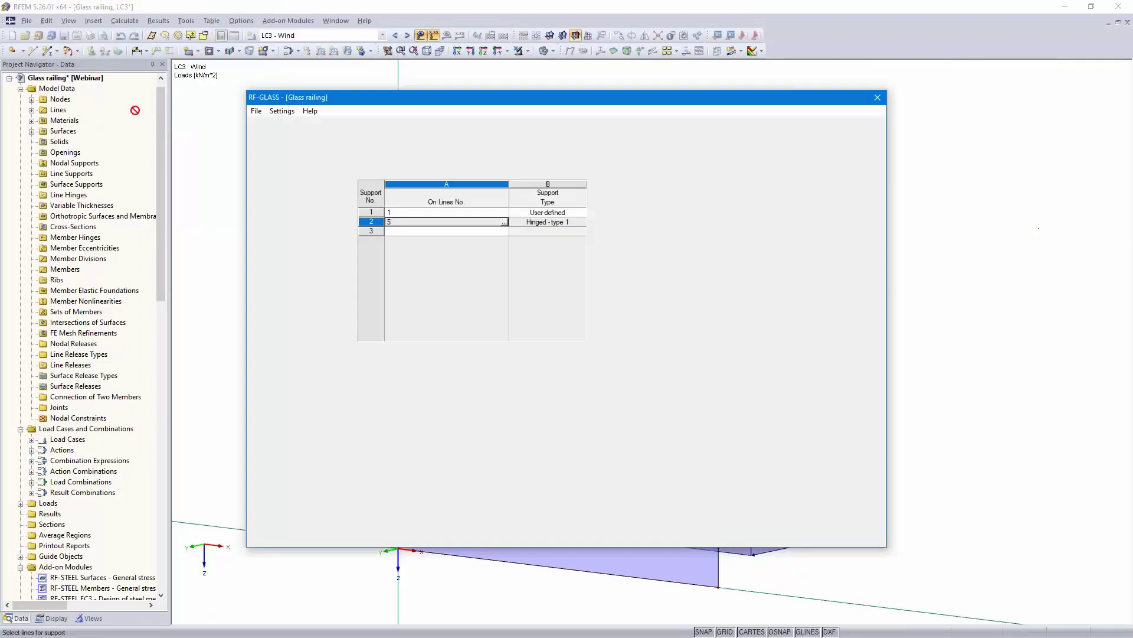
left_click(571, 222)
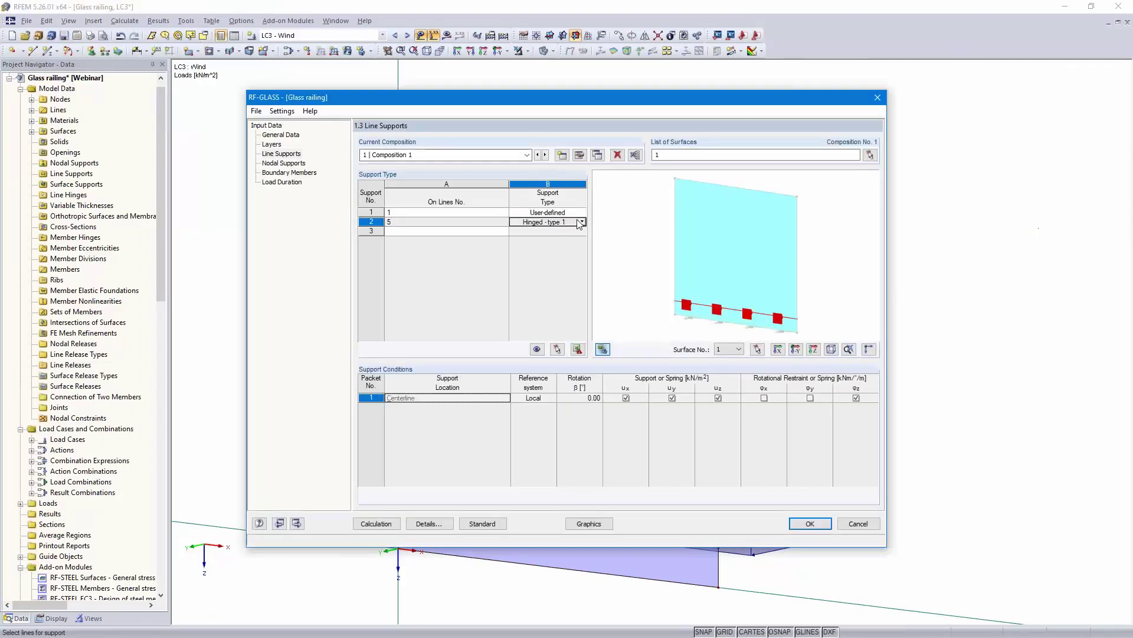
left_click(582, 222)
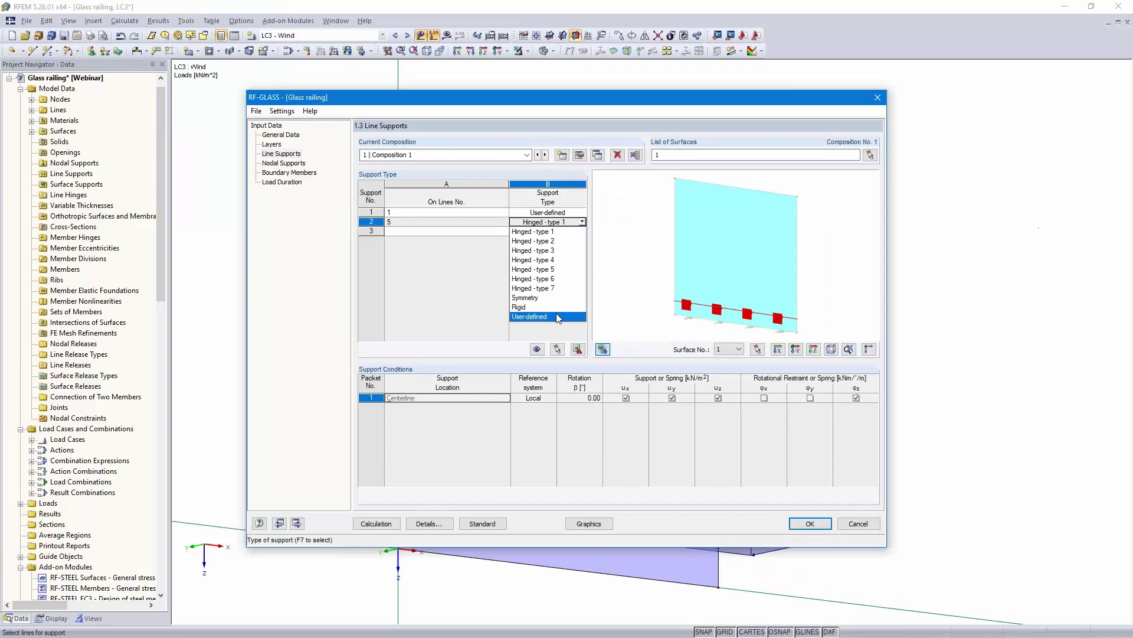
left_click(557, 318)
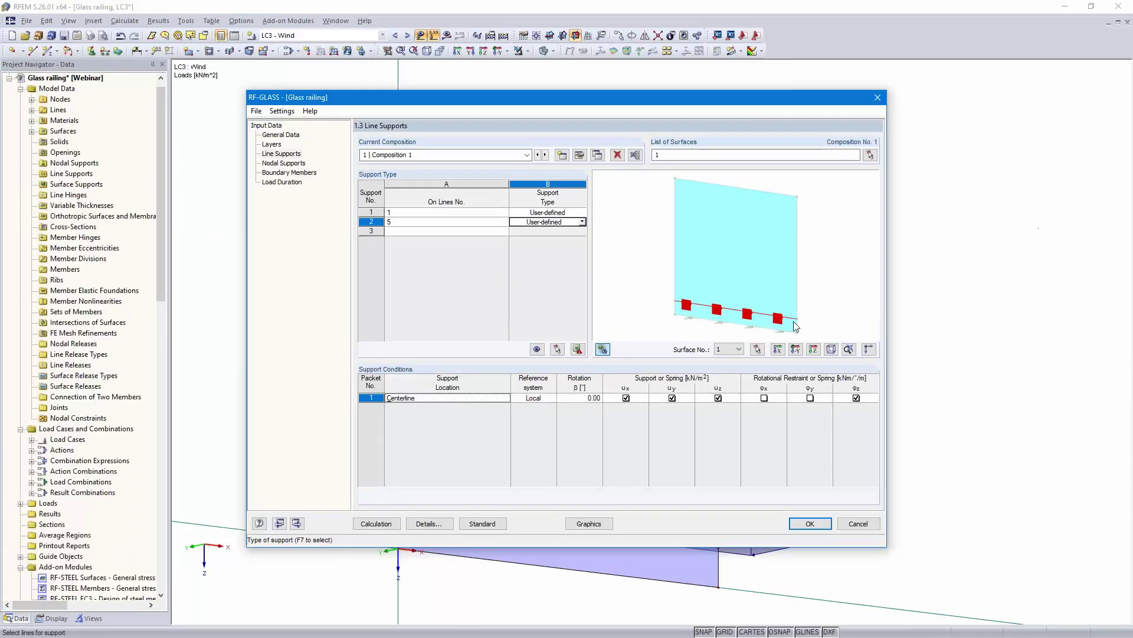
Display the local axis system of the line 5 support in the preview and examine its axis directions
scroll(815, 323, "up", 1)
scroll(815, 322, "up", 1)
middle_click_drag(815, 322, 871, 298)
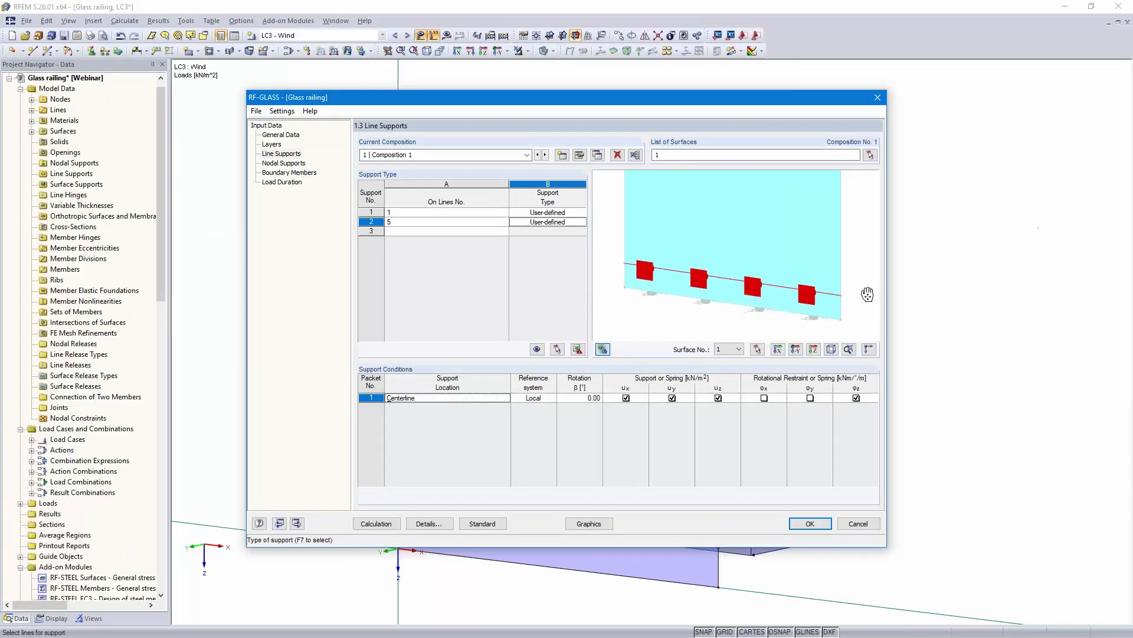
left_click(869, 349)
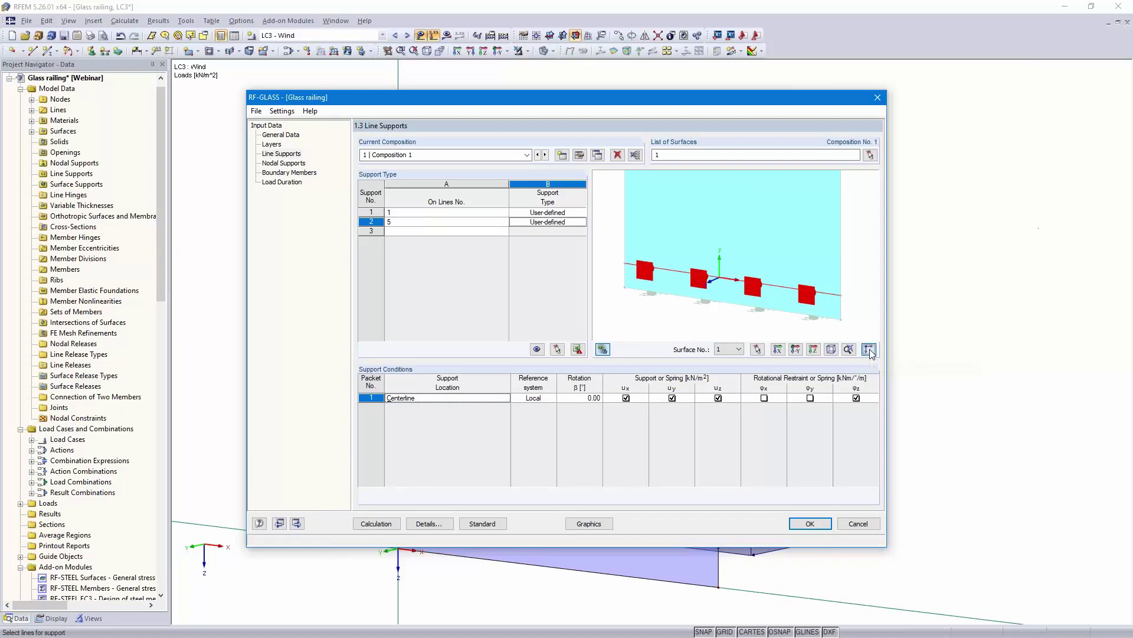
scroll(678, 288, "up", 3)
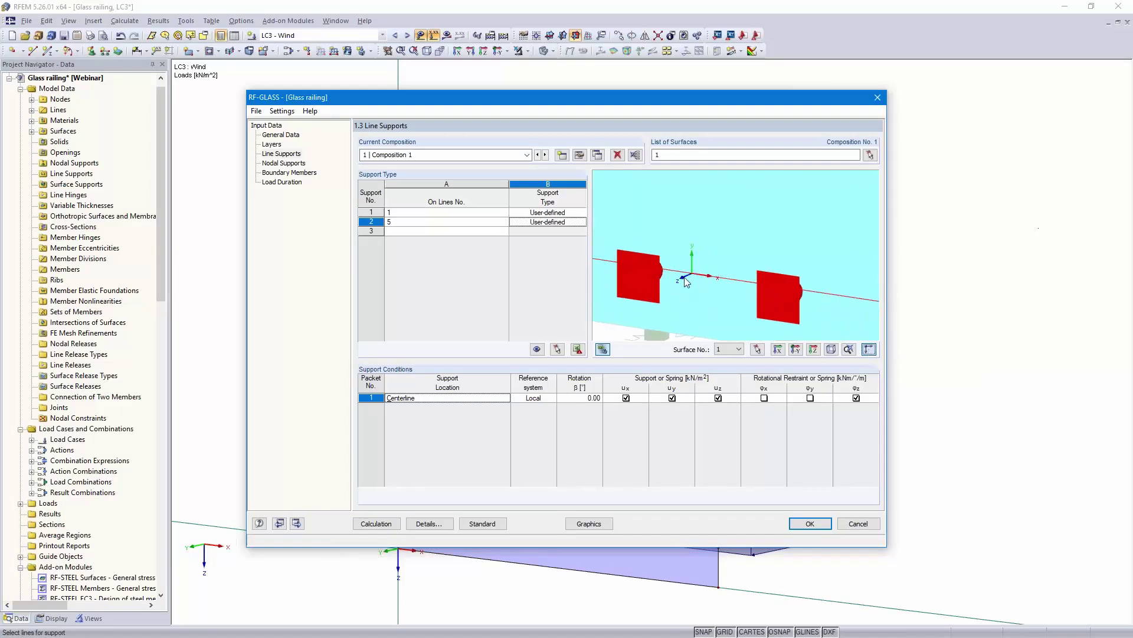
Release the ux and uy supports and the rotational restraint φz of the line support on line 5
left_click(626, 398)
left_click(670, 398)
left_click(856, 398)
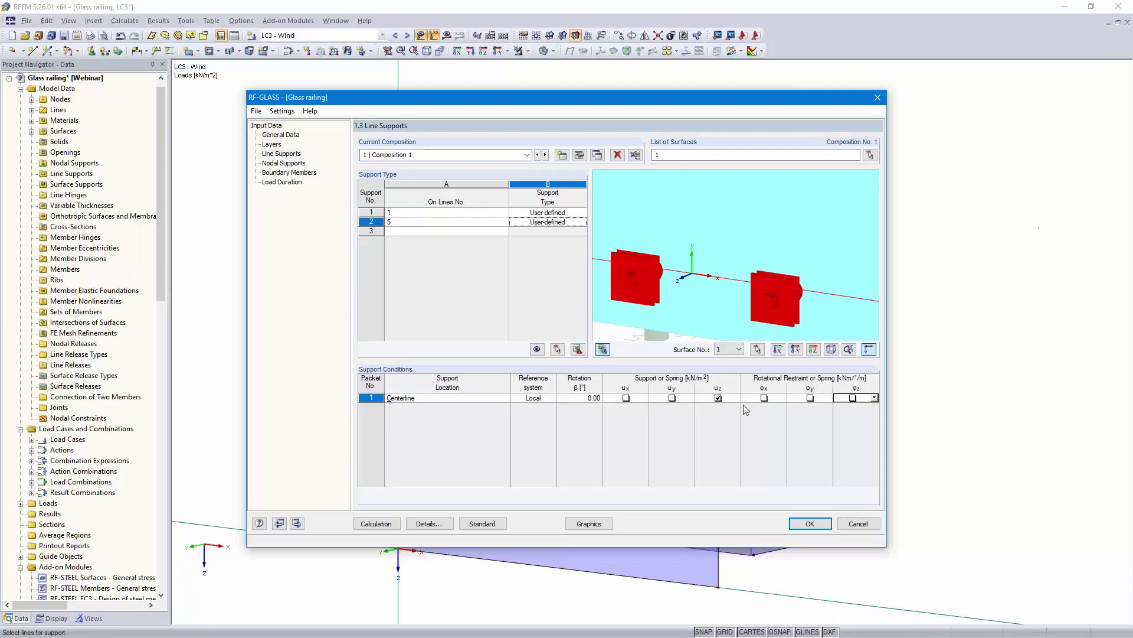
Replace the fixed uz support on line 5 with a spring of 10000 kN/m²
left_click(732, 399)
left_click(737, 398)
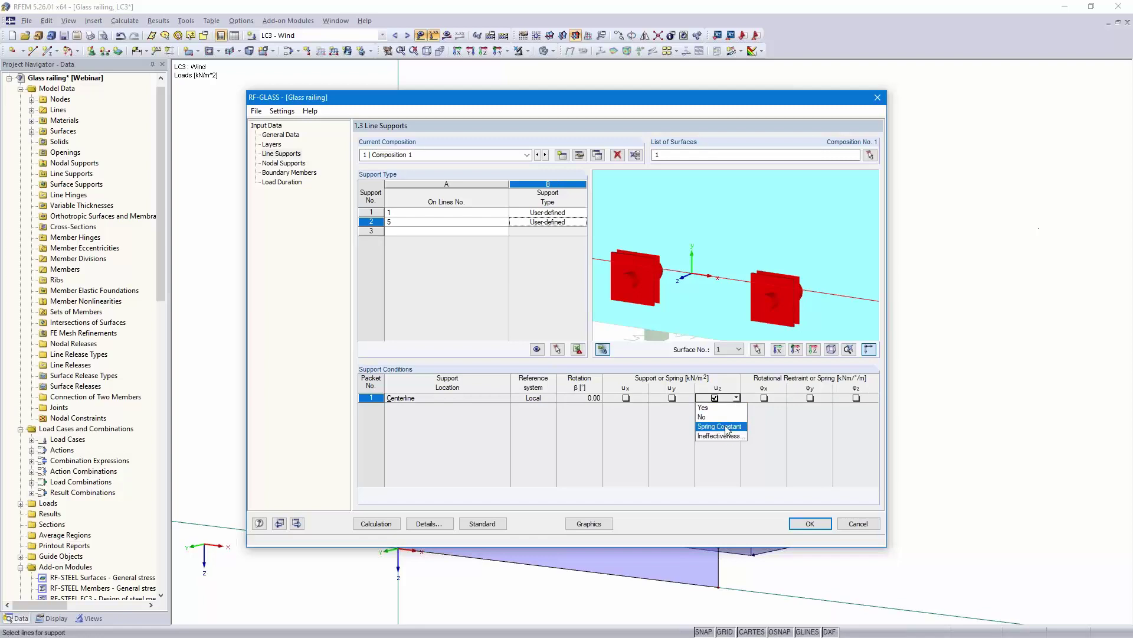
left_click(717, 430)
type("10000")
key("Tab")
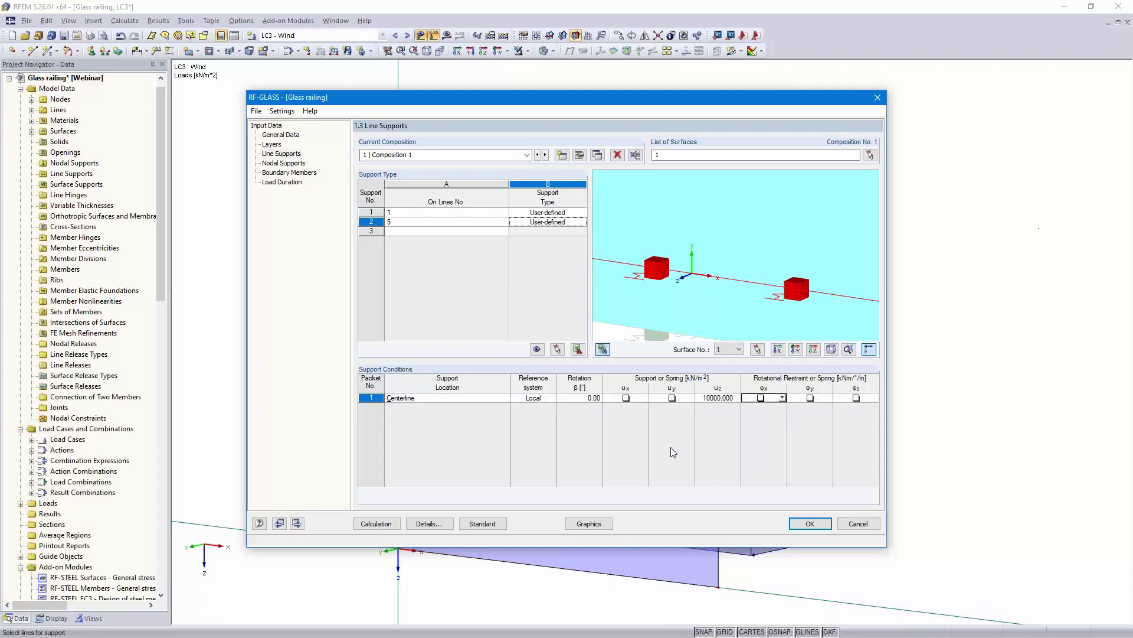
Leave nodal supports and boundary members empty, keep the default load duration classes, and run the RF-GLASS calculation
left_click(297, 523)
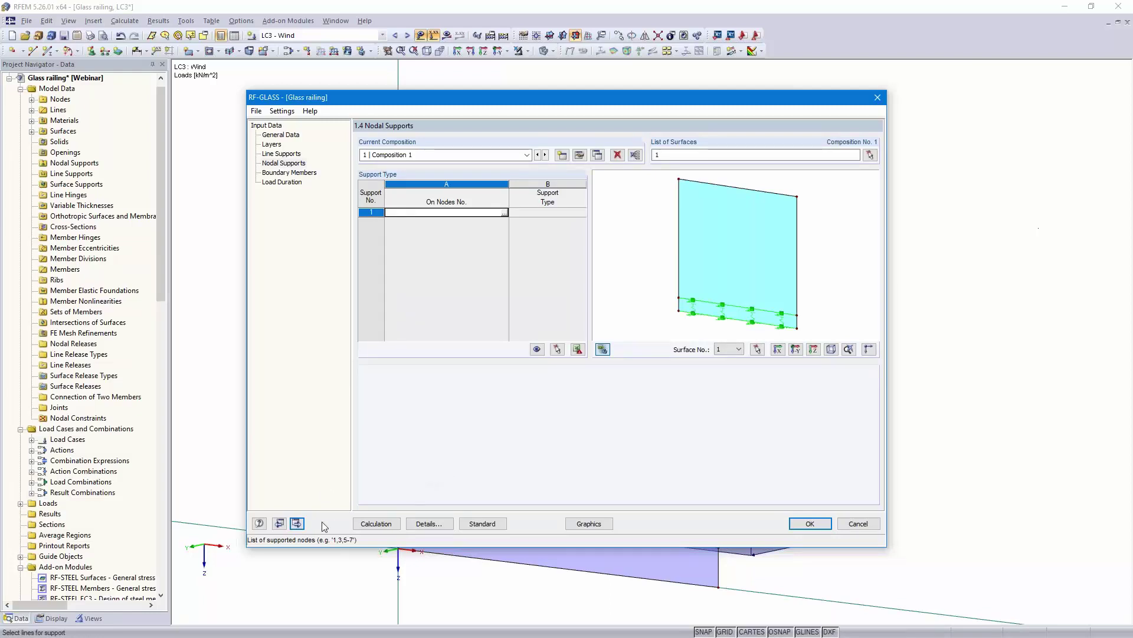
left_click(298, 523)
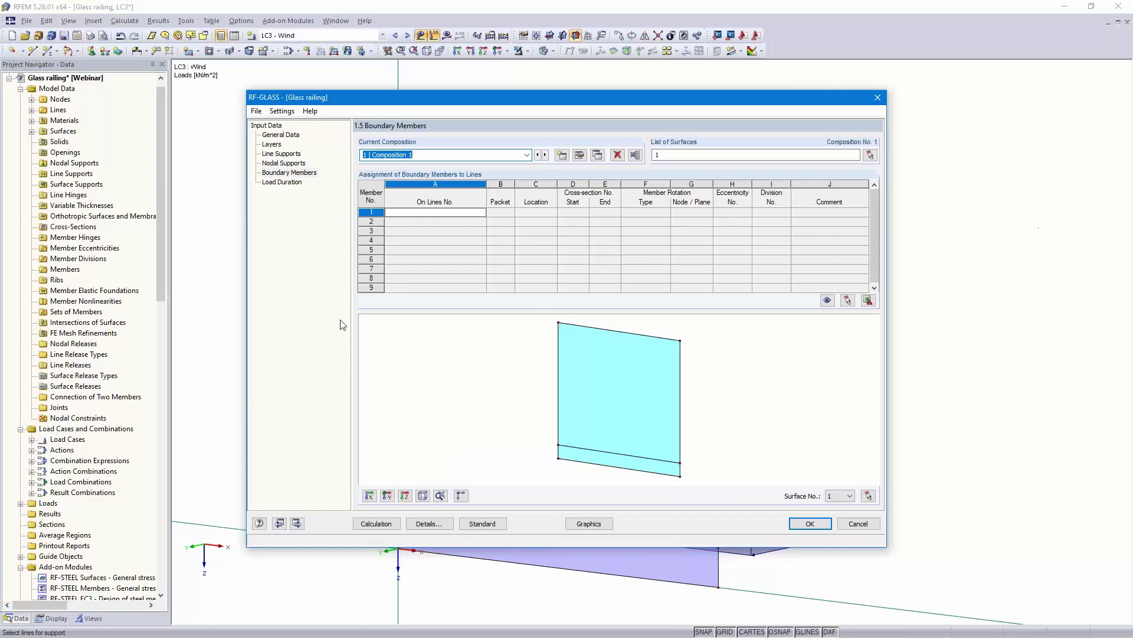
left_click(297, 524)
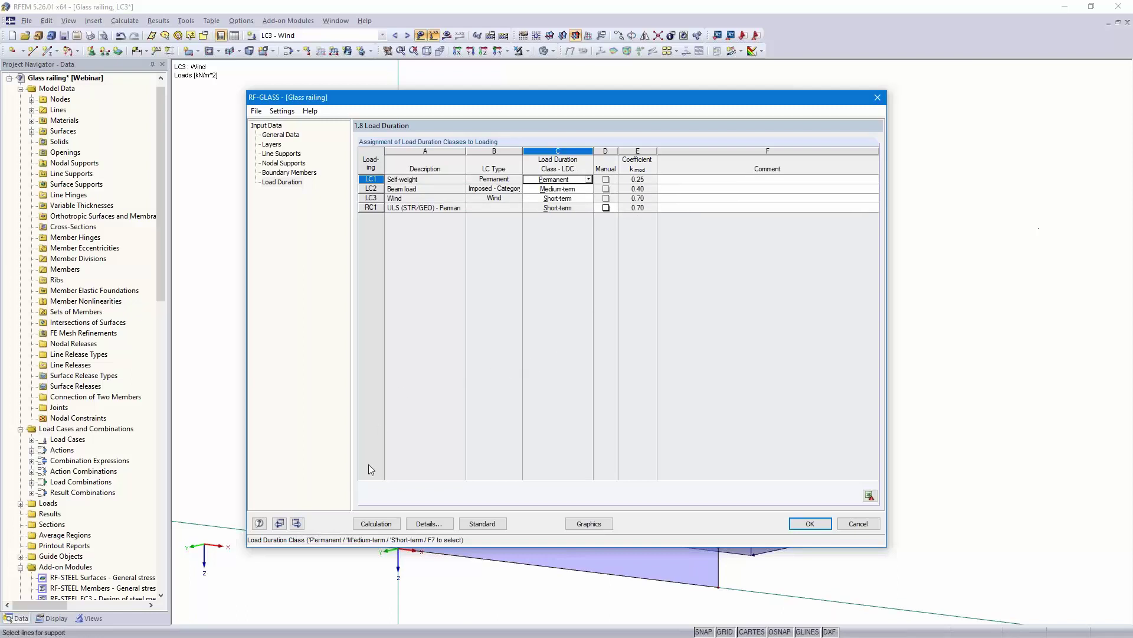
left_click(376, 523)
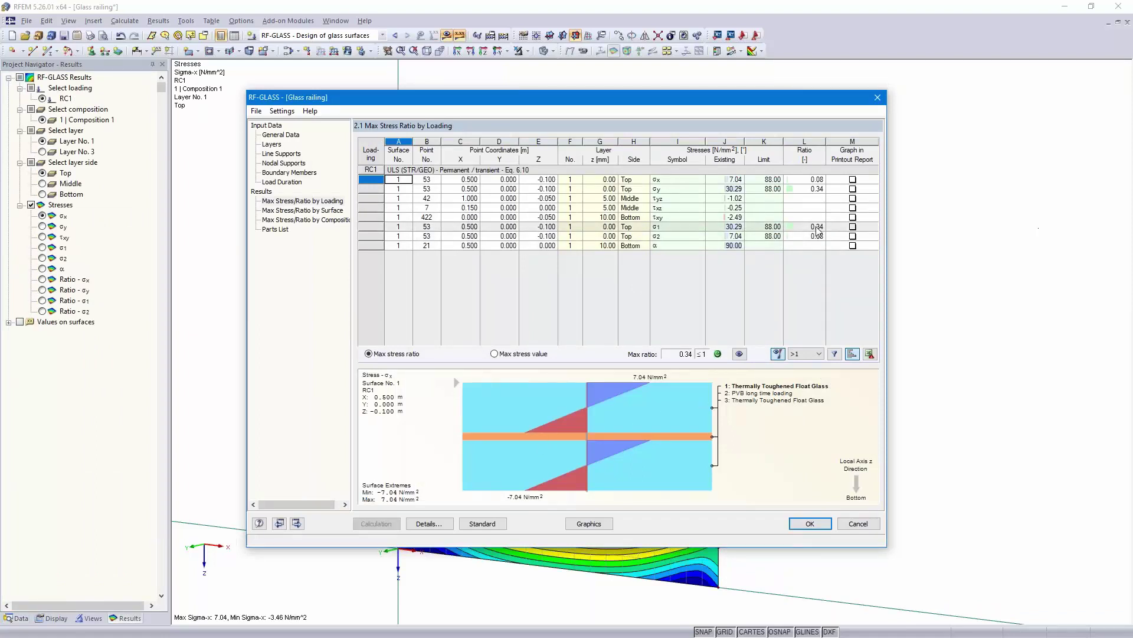
Select the σy stress ratio in the results by loading and examine its distribution on the glass panel in the model
left_click(817, 189)
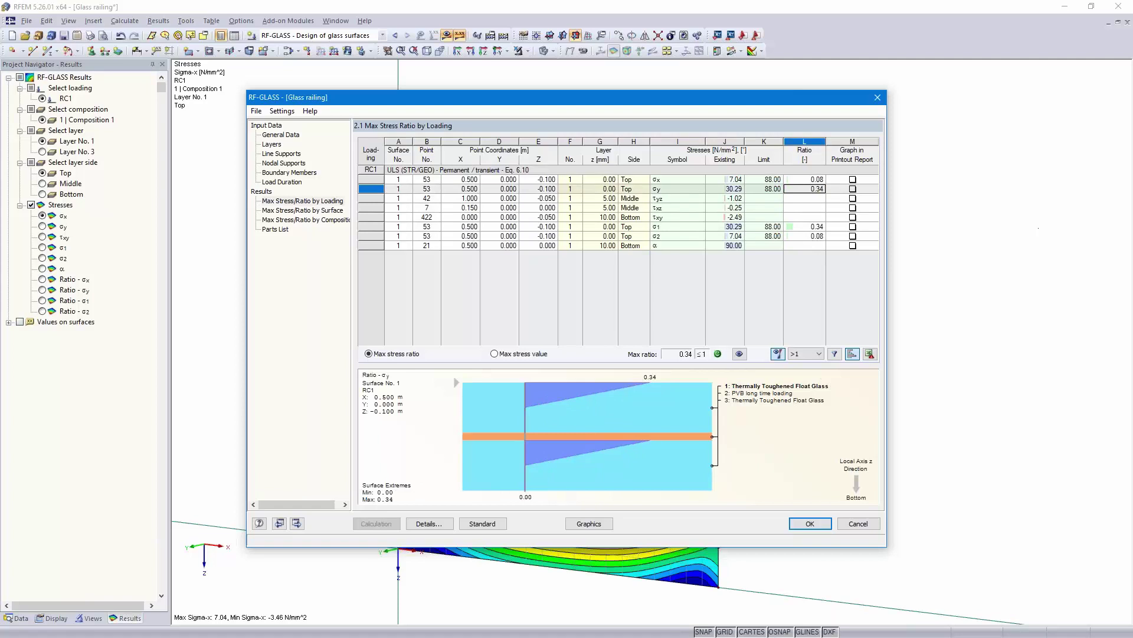
left_click(812, 526)
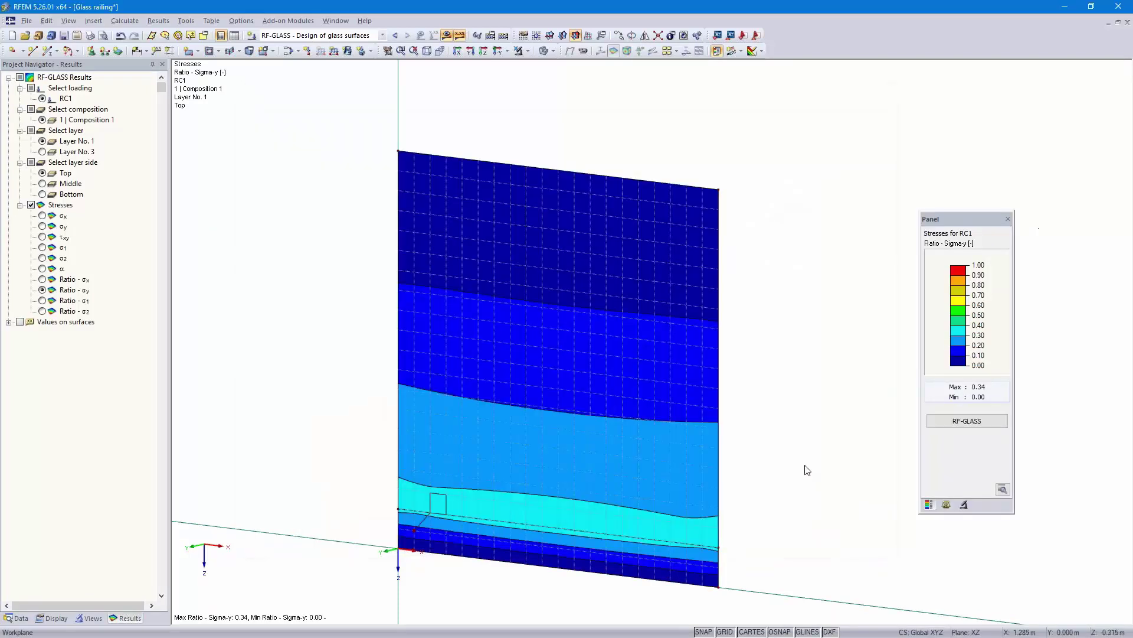
middle_click_drag(796, 458, 790, 428)
scroll(792, 430, "down", 3)
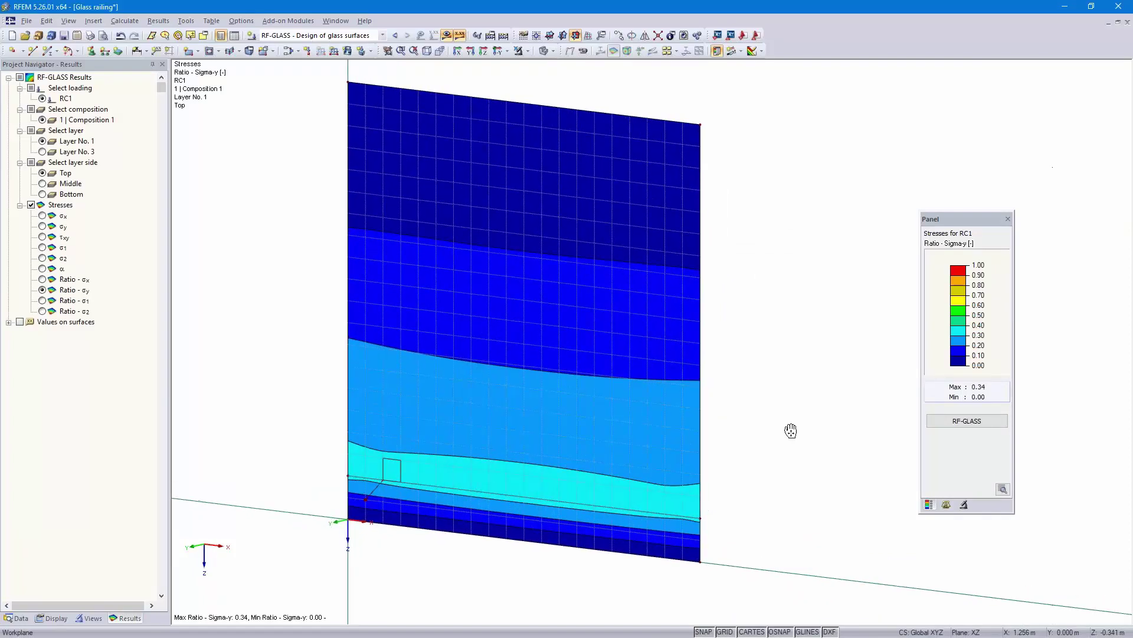
scroll(791, 523, "up", 1)
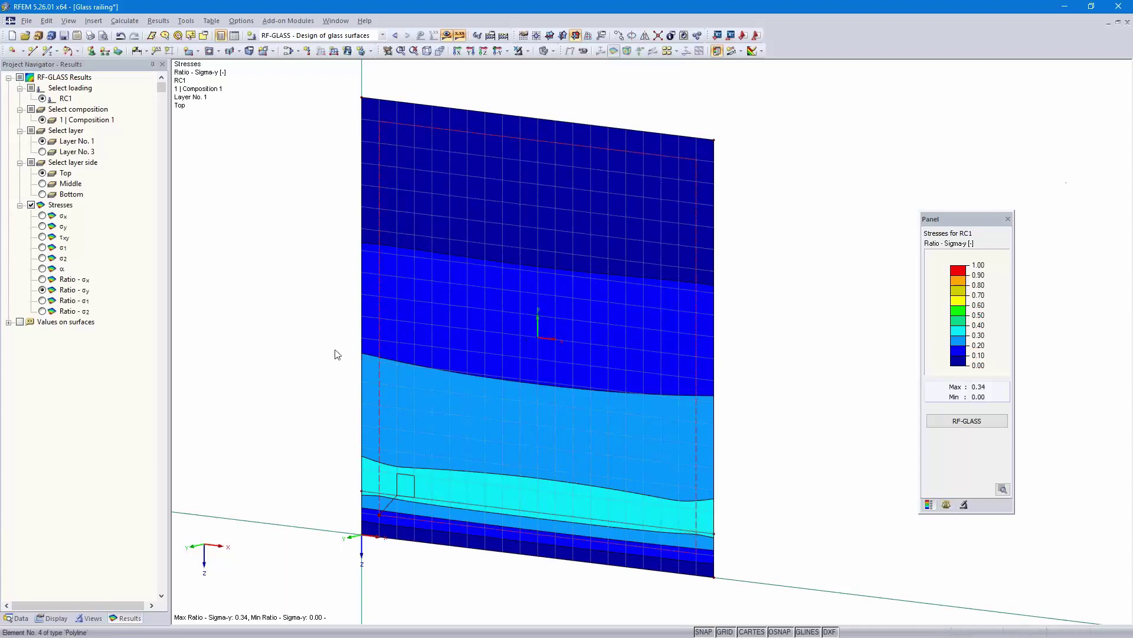
Add the stress ratio graphic at full page width to a new printout report based on the "Input data and reduced results" template
left_click(90, 36)
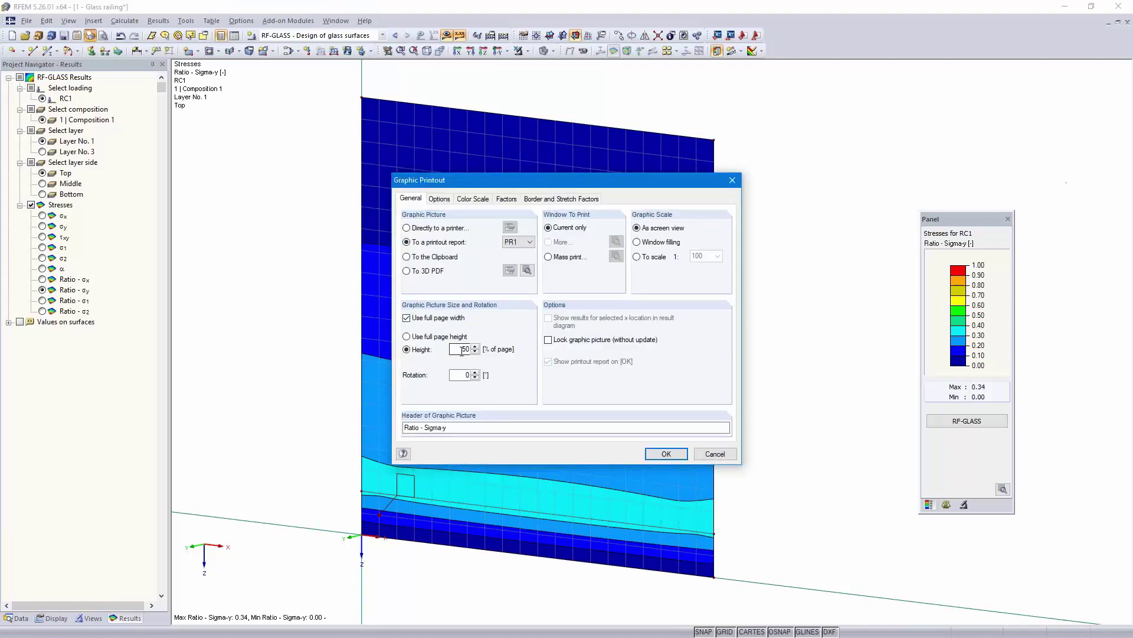
left_click(666, 454)
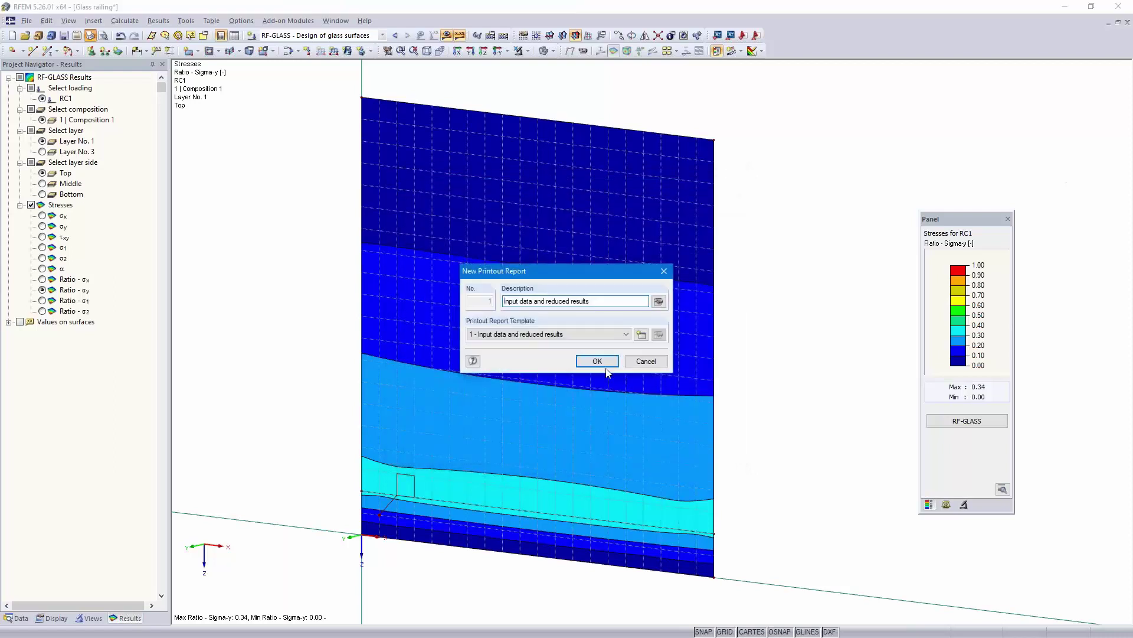
left_click(593, 361)
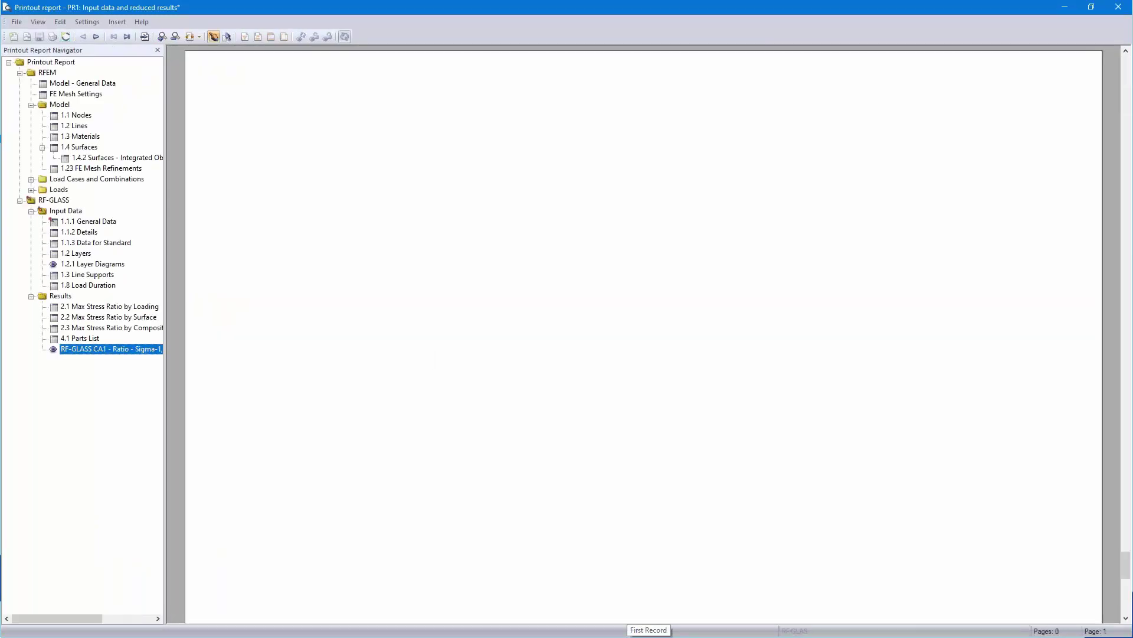
scroll(582, 361, "down", 3)
scroll(563, 284, "up", 2)
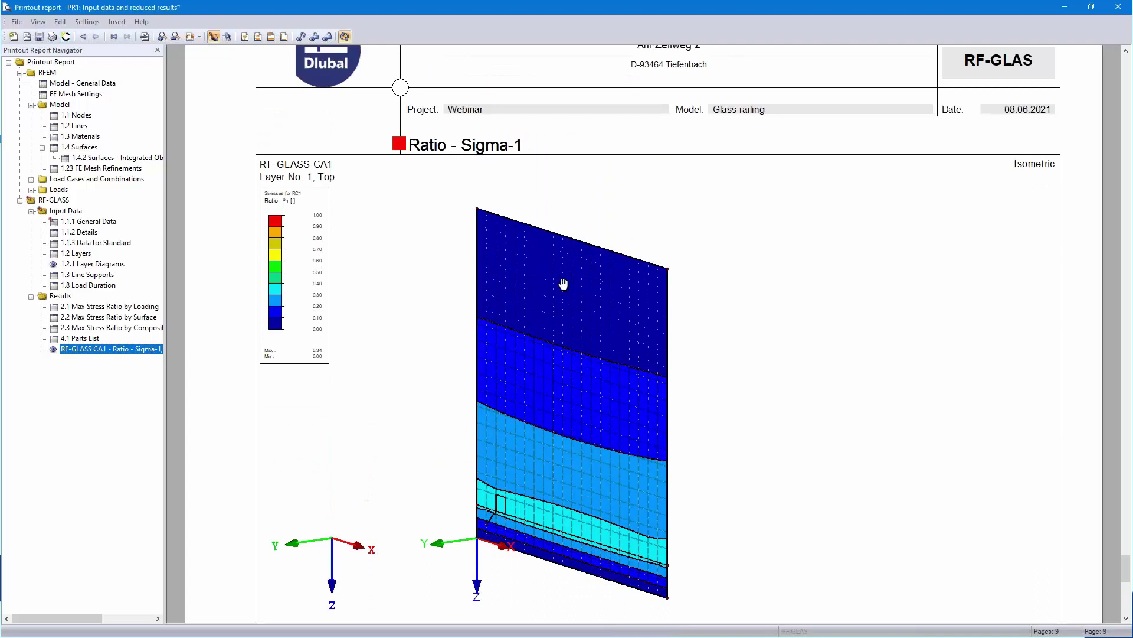
Review the RF-GLASS input chapters of the report, from general data, details and standard data to the layers table
left_click(92, 222)
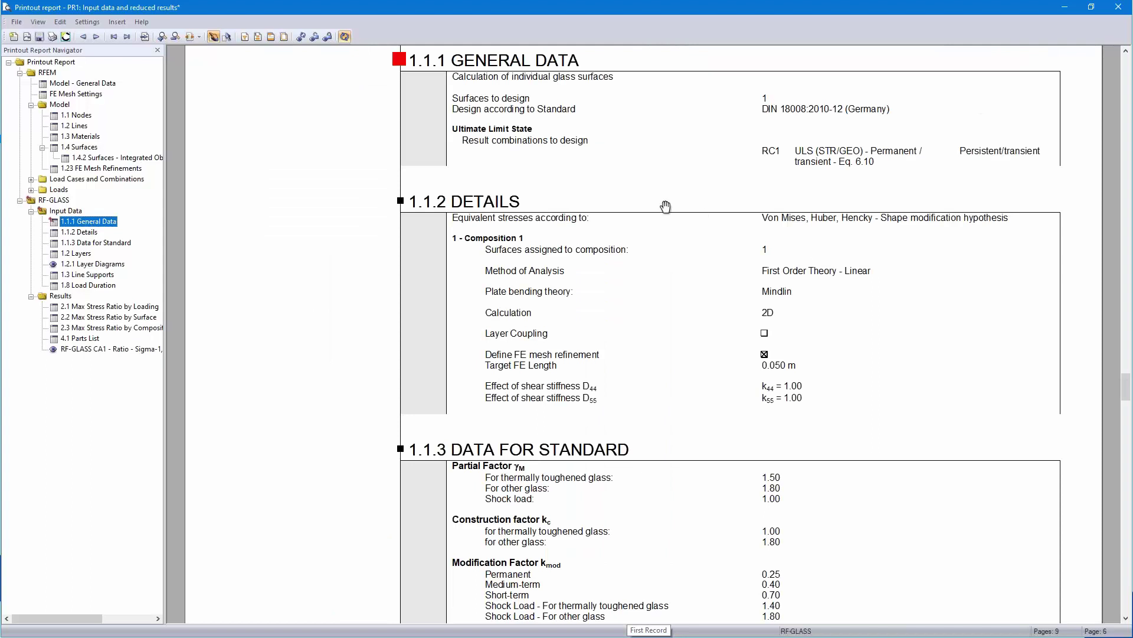
scroll(882, 247, "up", 1)
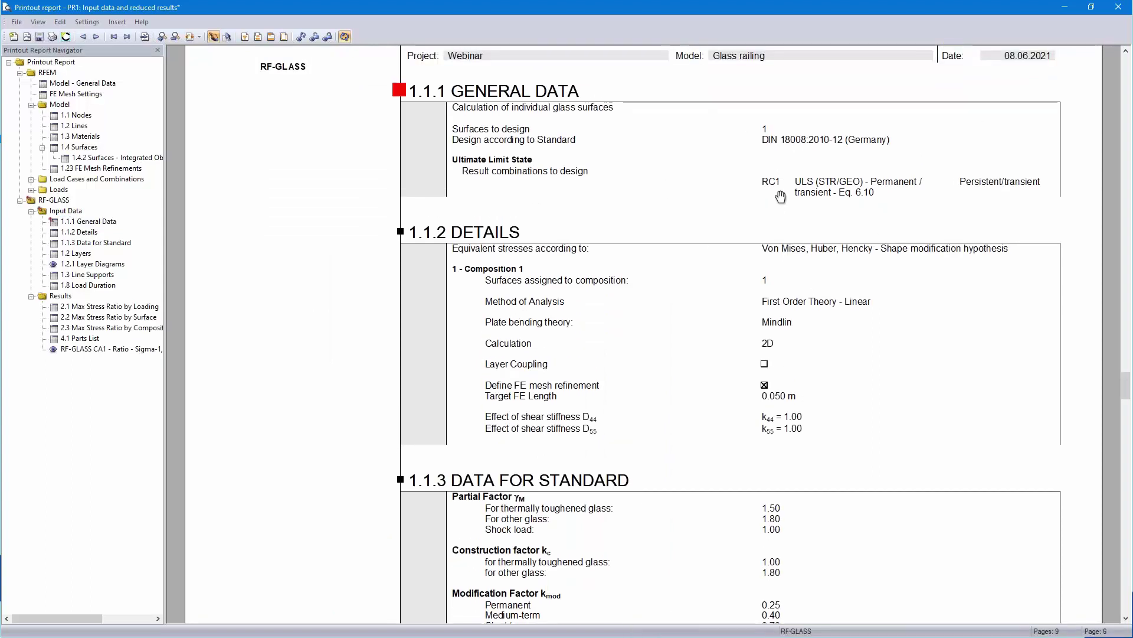
scroll(783, 193, "down", 3)
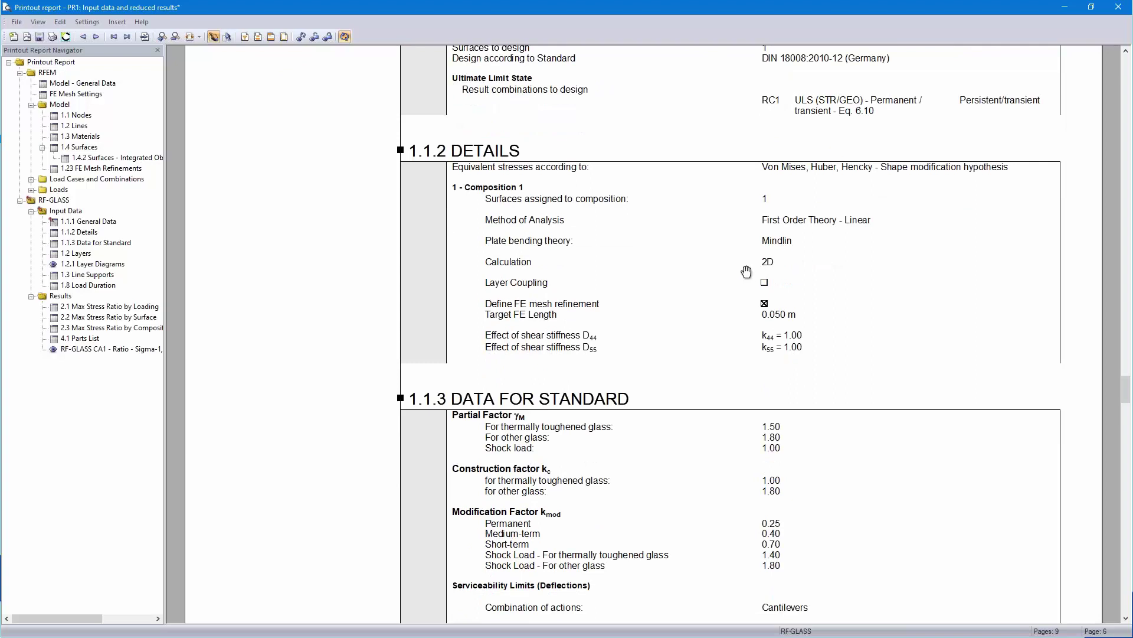
scroll(747, 271, "down", 7)
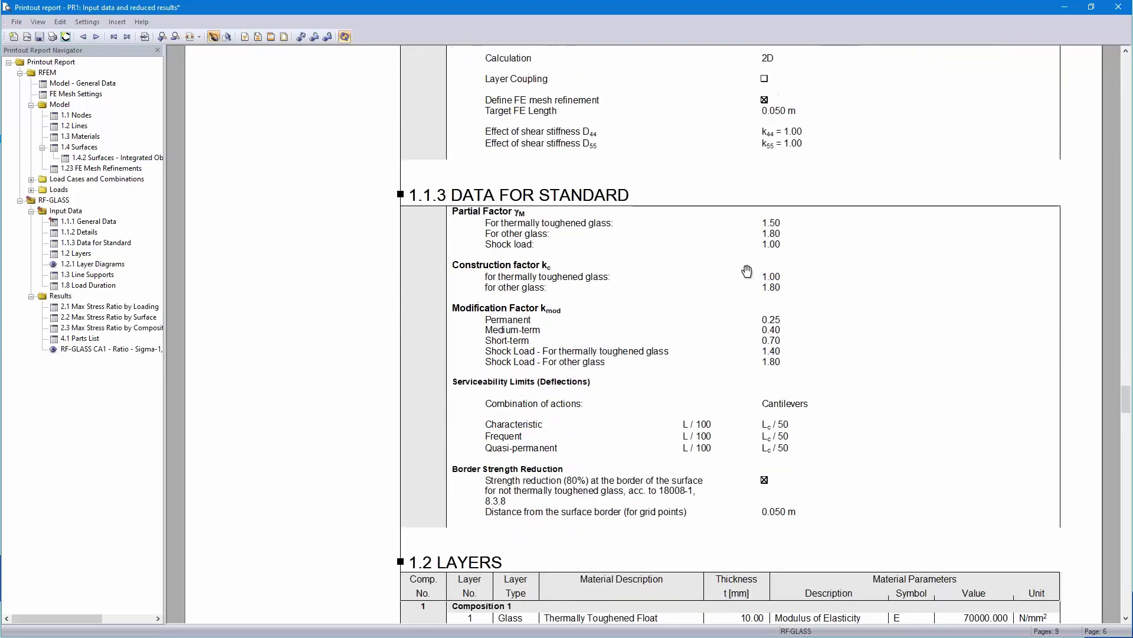
scroll(773, 386, "down", 6)
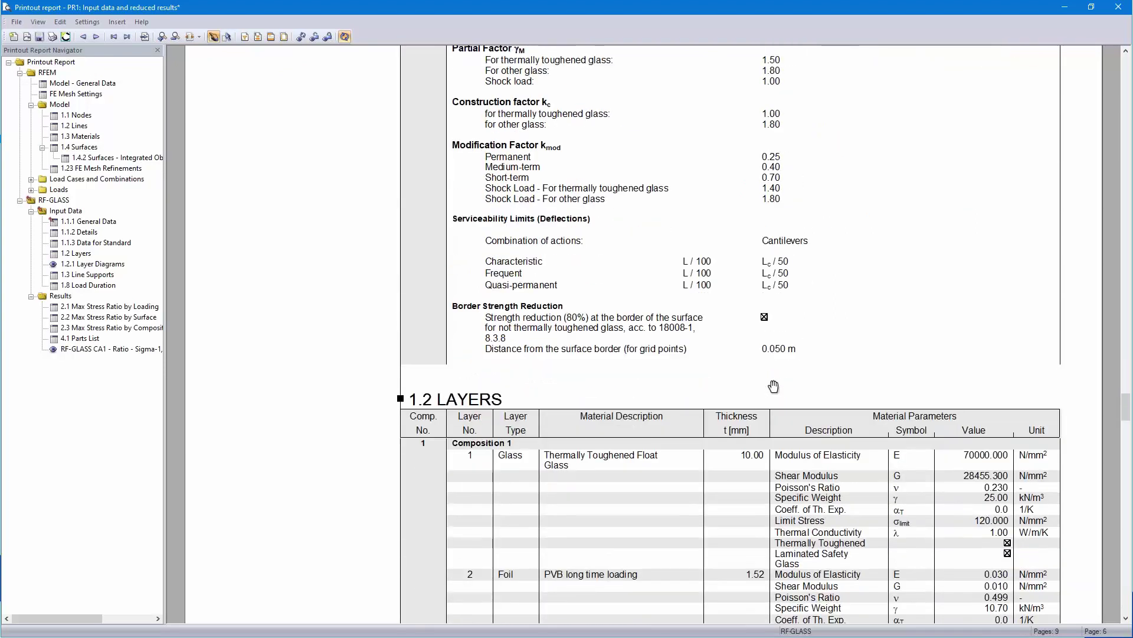
scroll(773, 386, "down", 7)
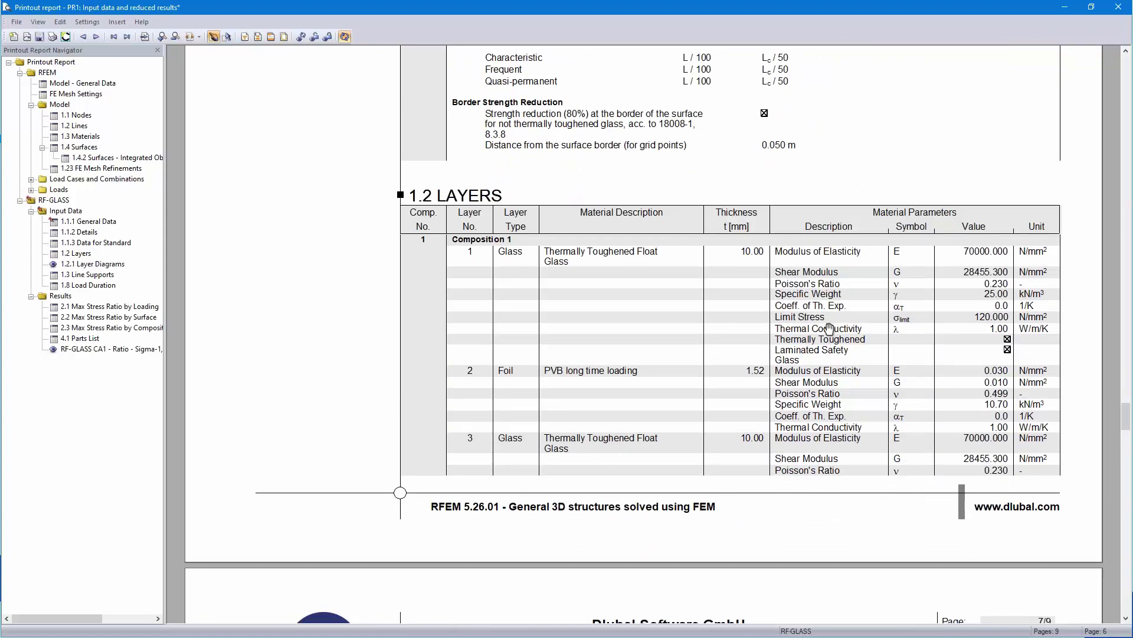
scroll(829, 328, "down", 3)
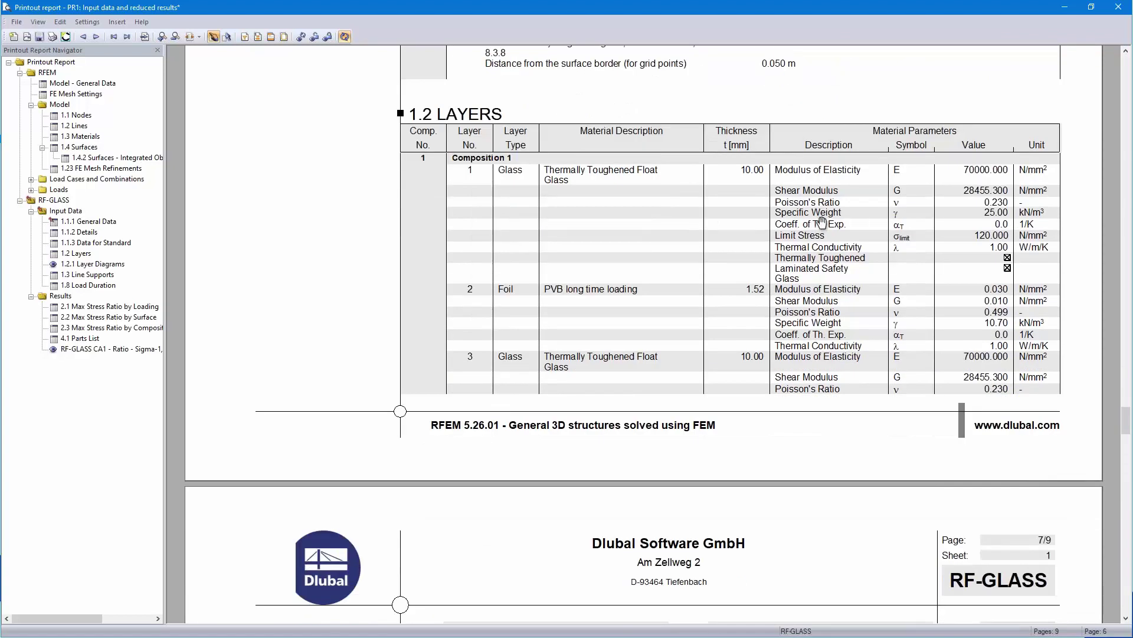
Review the report's layer diagram, line supports, load duration and maximum stress ratio tables, and close the report
scroll(822, 221, "down", 18)
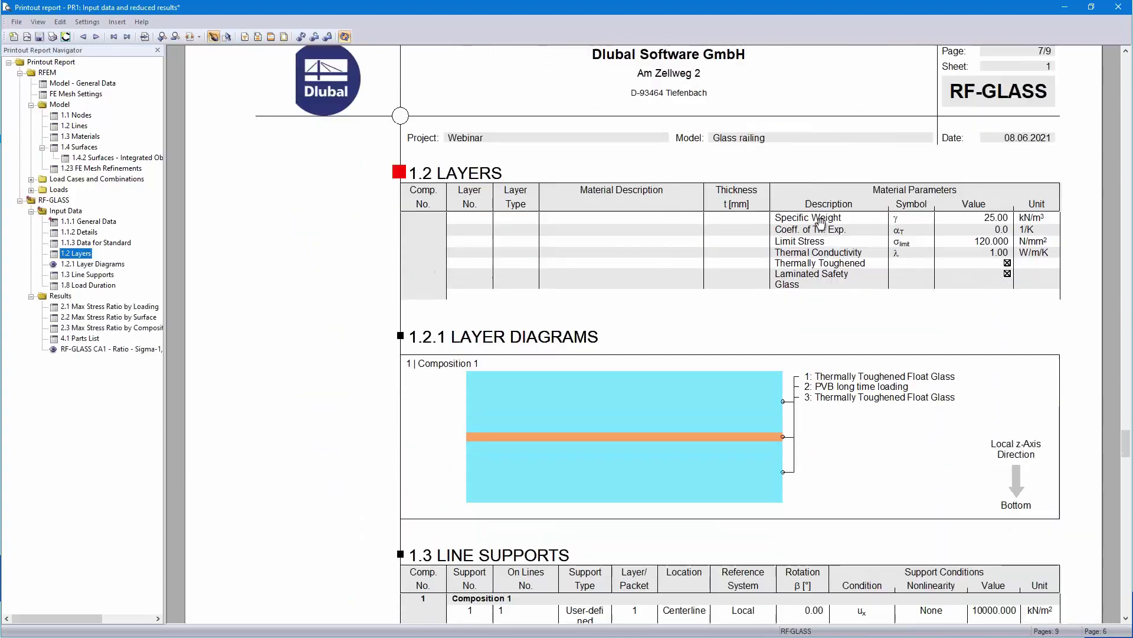
scroll(821, 221, "down", 6)
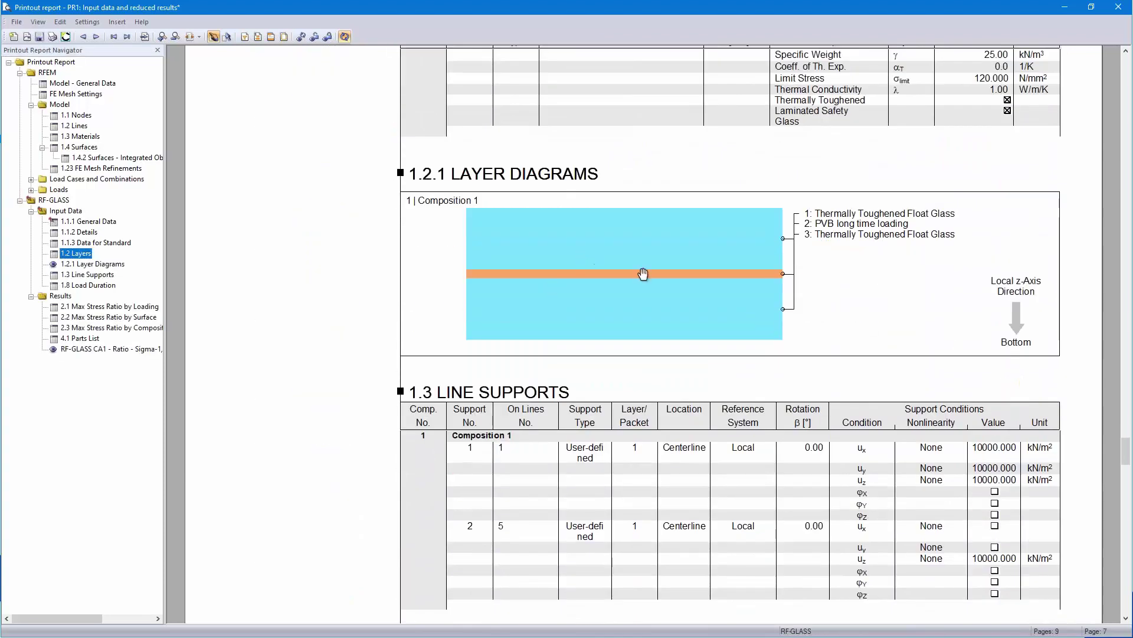
scroll(643, 274, "down", 9)
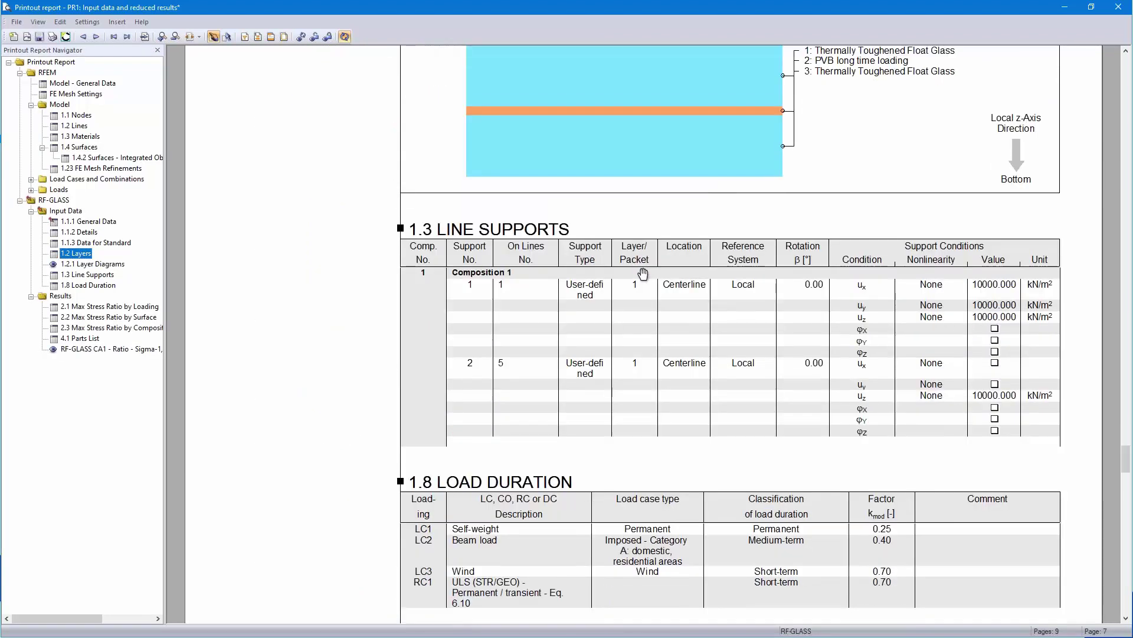
scroll(658, 274, "down", 9)
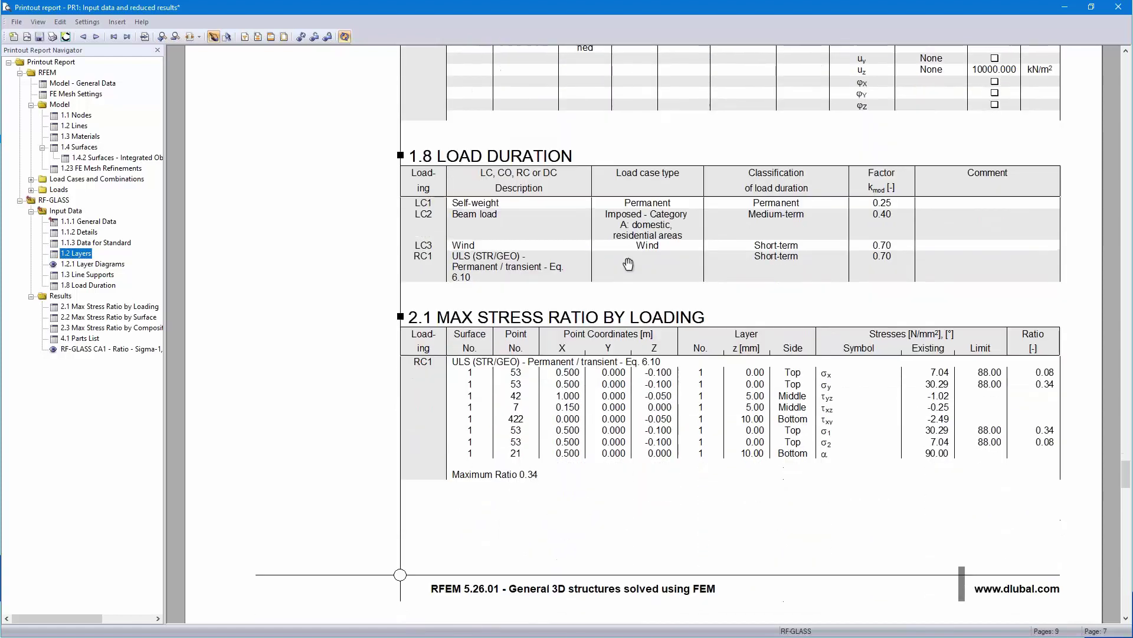
scroll(630, 238, "down", 2)
scroll(630, 238, "down", 7)
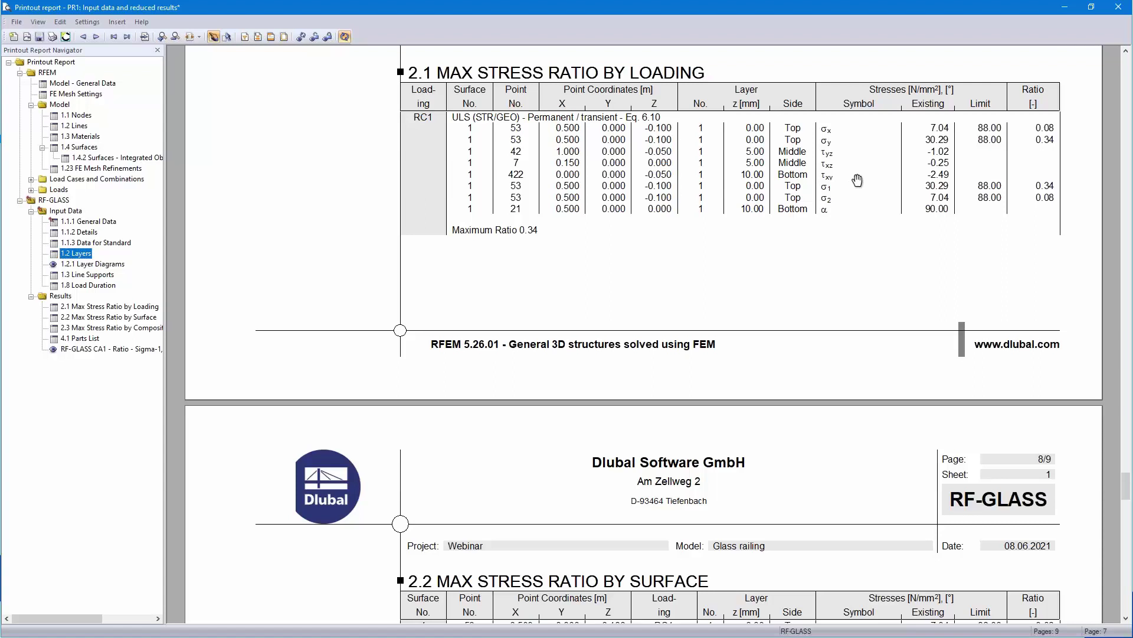
scroll(857, 180, "down", 14)
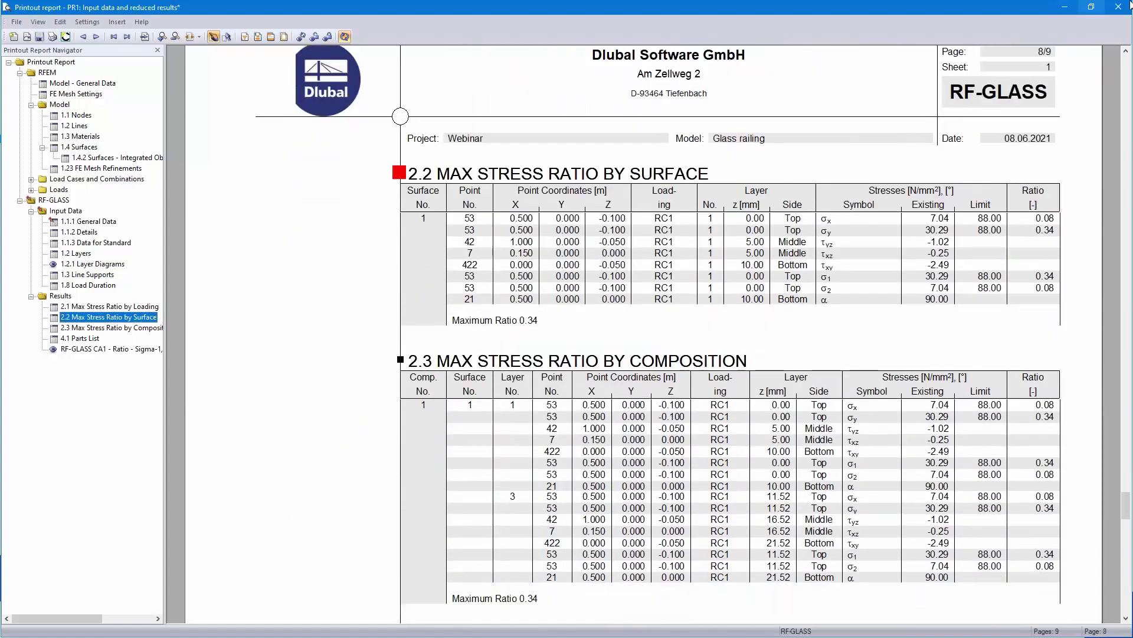
left_click(1119, 8)
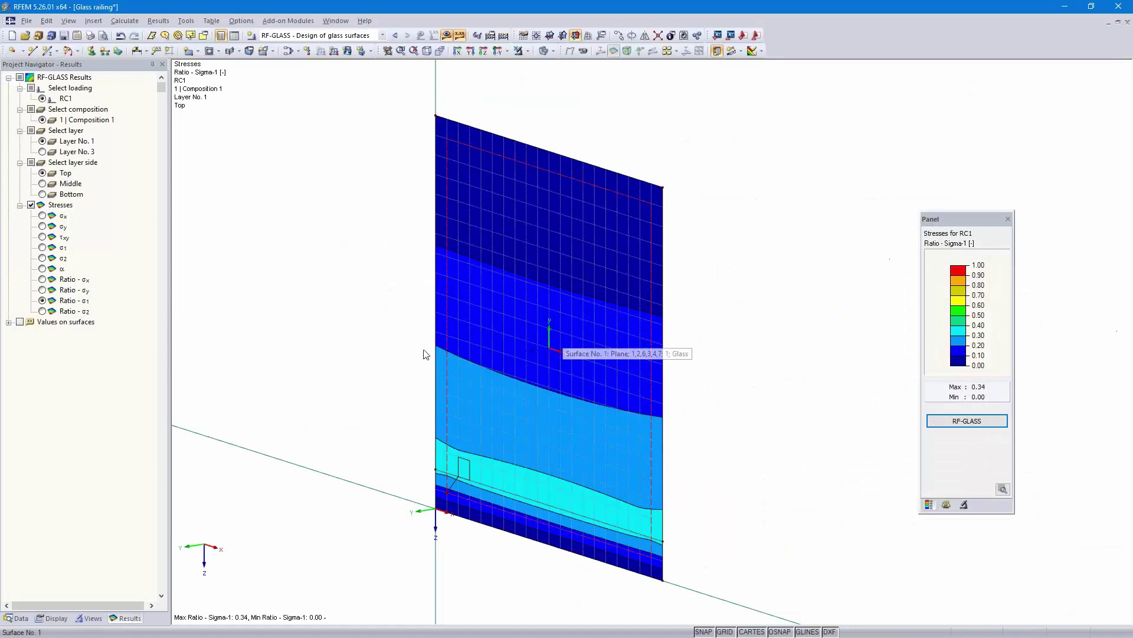
Create a new 3D model named "Iso glass pane" in the Webinar project
left_click(12, 36)
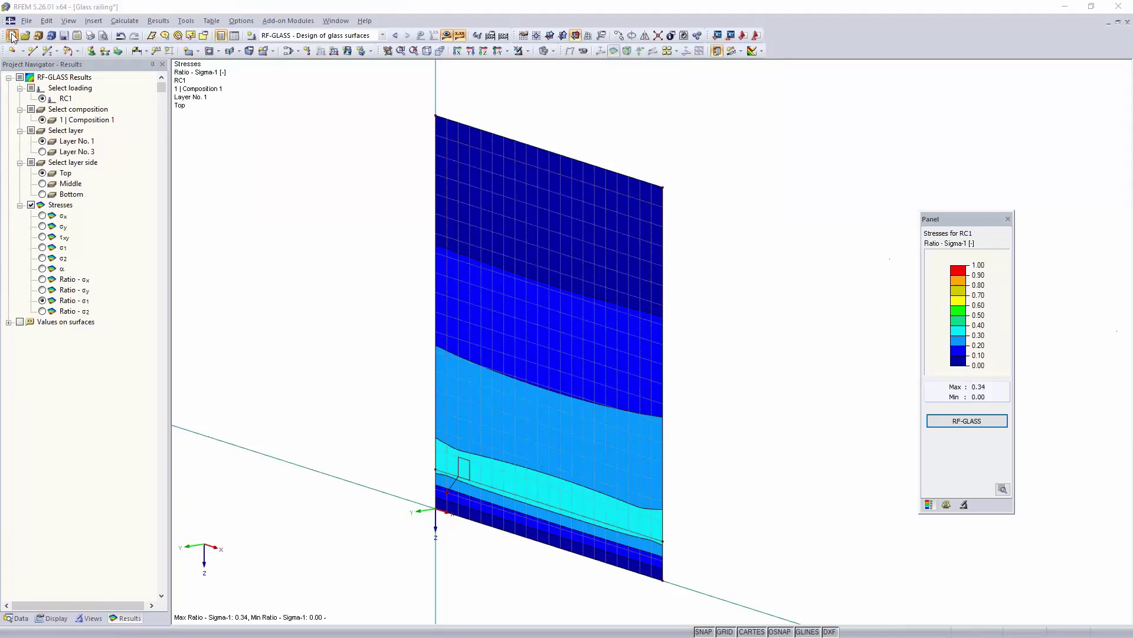
type("Iso glass pane")
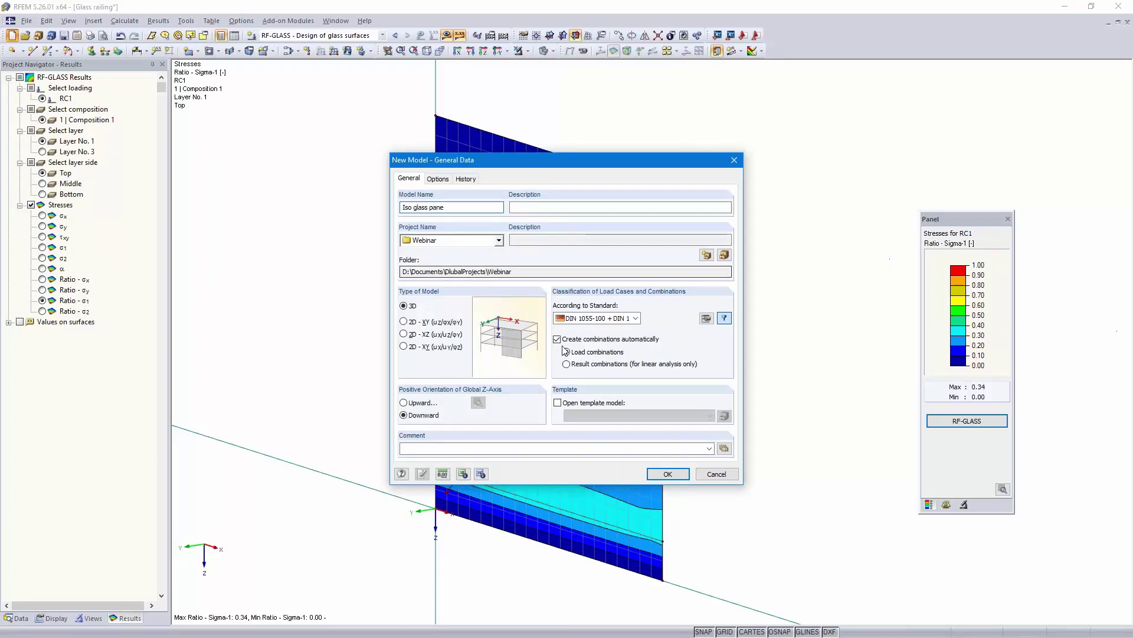
left_click(667, 474)
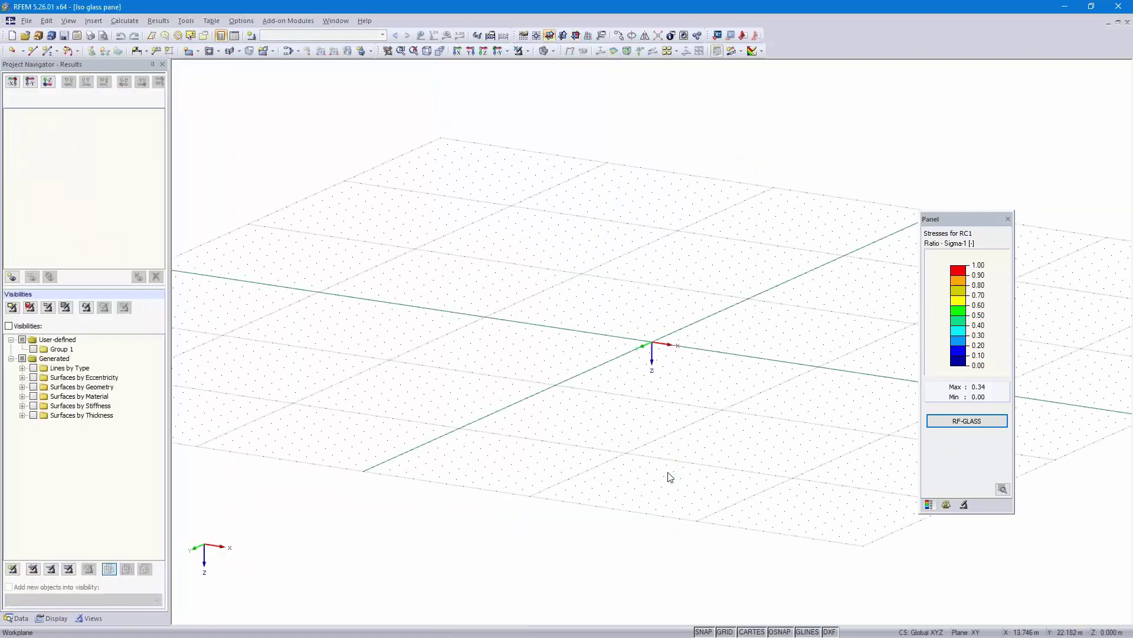
View the model along Z and set the work plane grid point spacing to 0.250 m in both directions
left_click(486, 52)
scroll(757, 332, "up", 2)
middle_click_drag(721, 352, 673, 405)
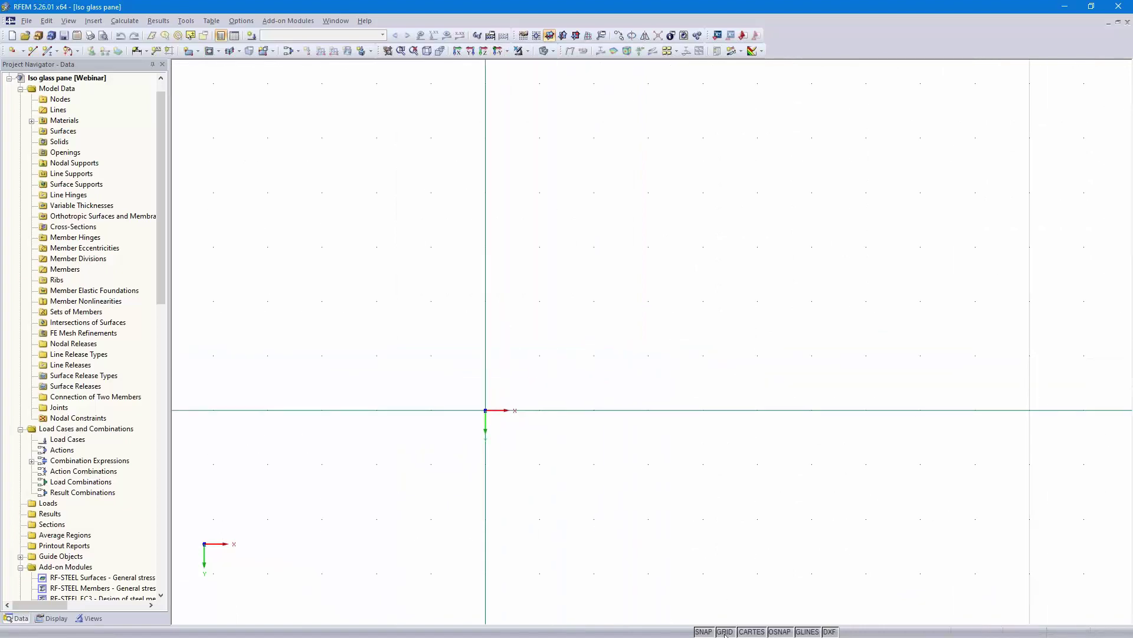
right_click(725, 632)
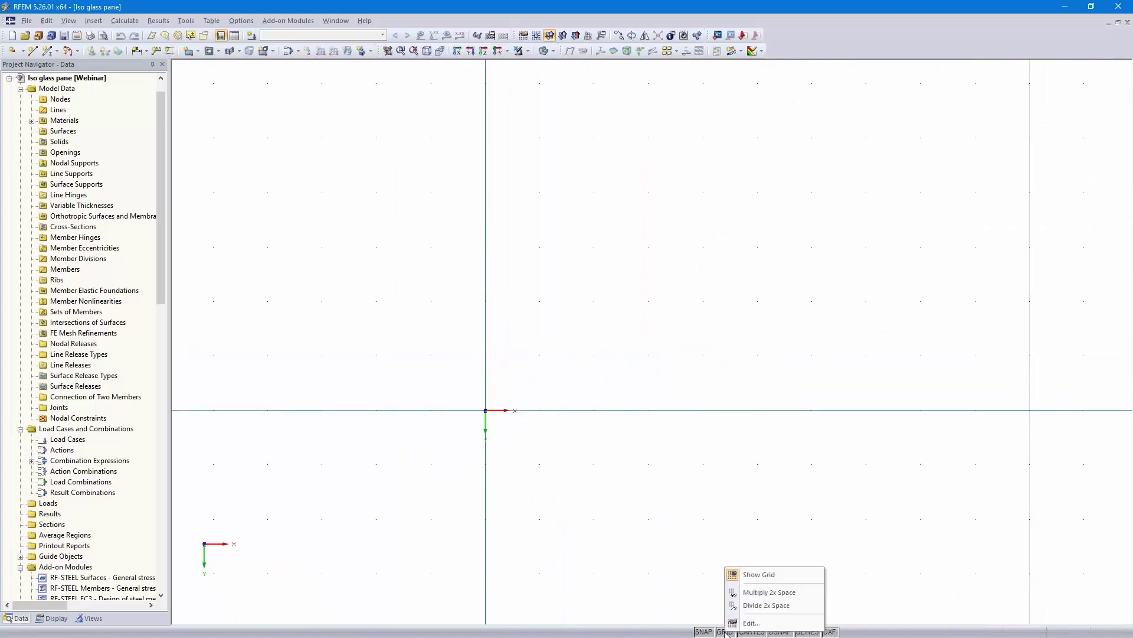
left_click(750, 623)
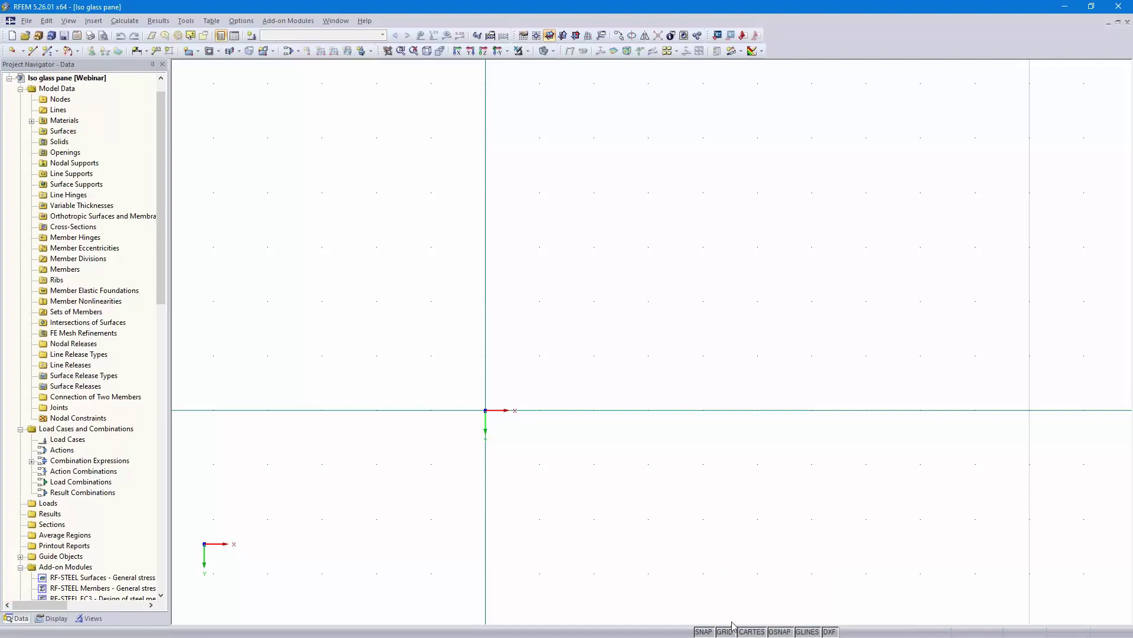
left_click_drag(648, 367, 660, 380)
type(".")
type("25")
key("BackSpace")
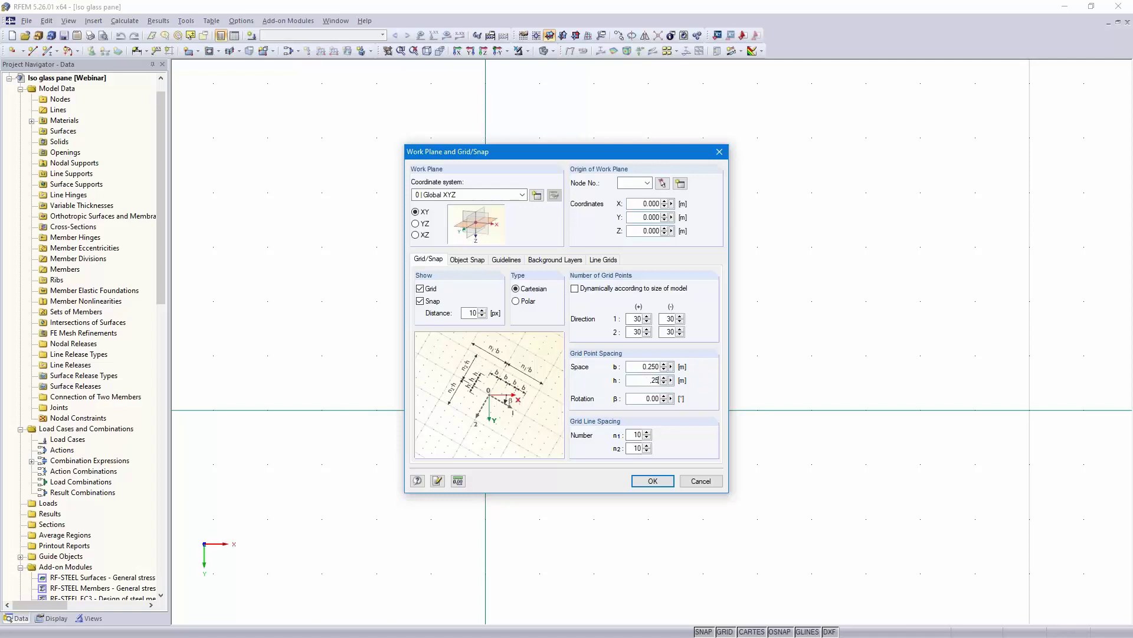
left_click(651, 481)
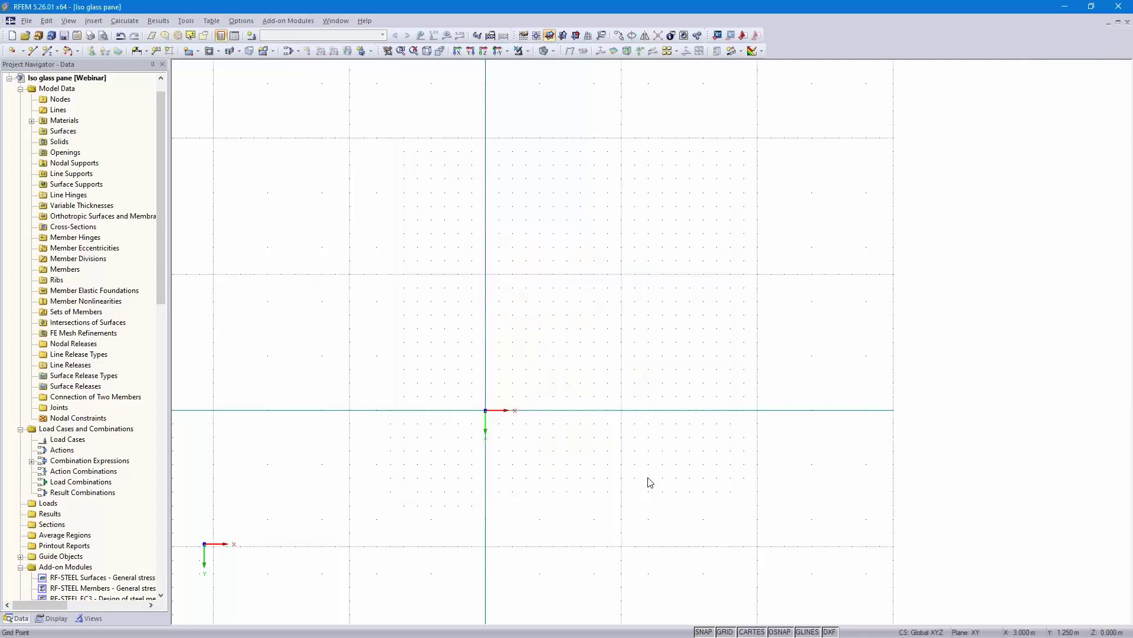
Draw an arc via edge nodes from the origin to X 1.500 m with reversed orientation and a radius of 1.3 m
scroll(472, 443, "up", 3)
middle_click_drag(519, 364, 539, 408)
scroll(532, 405, "up", 1)
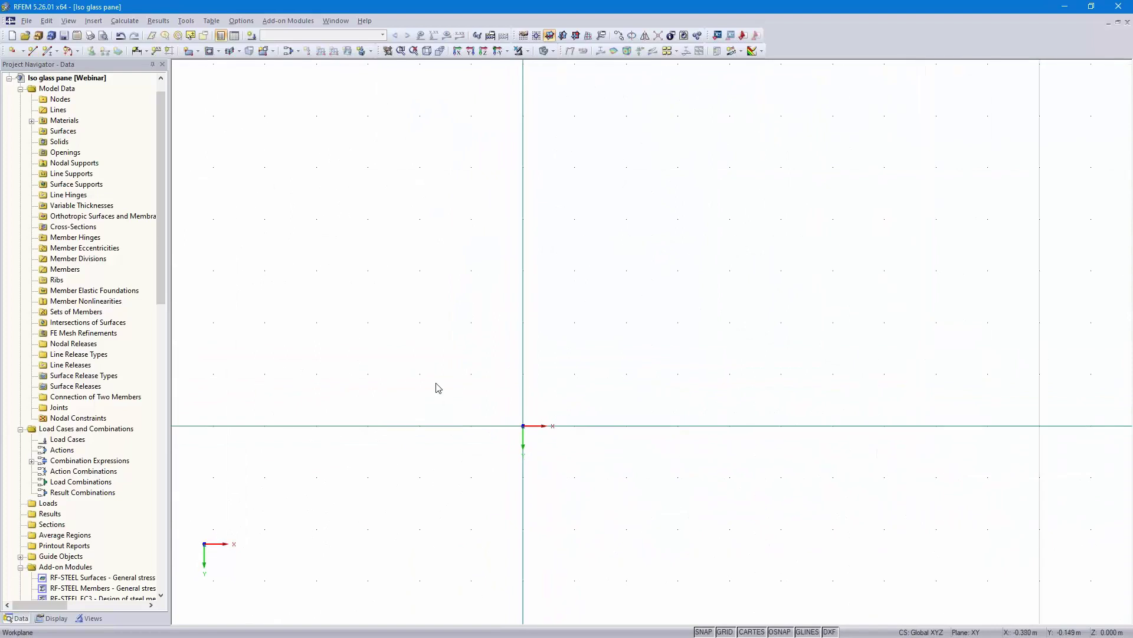
left_click(78, 50)
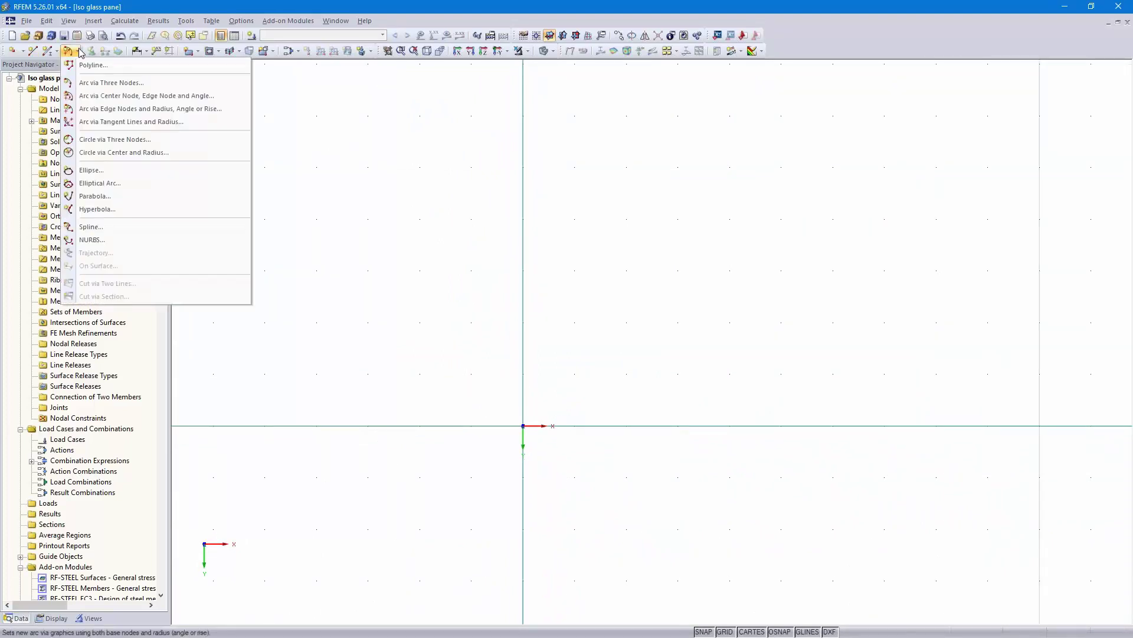
left_click(137, 110)
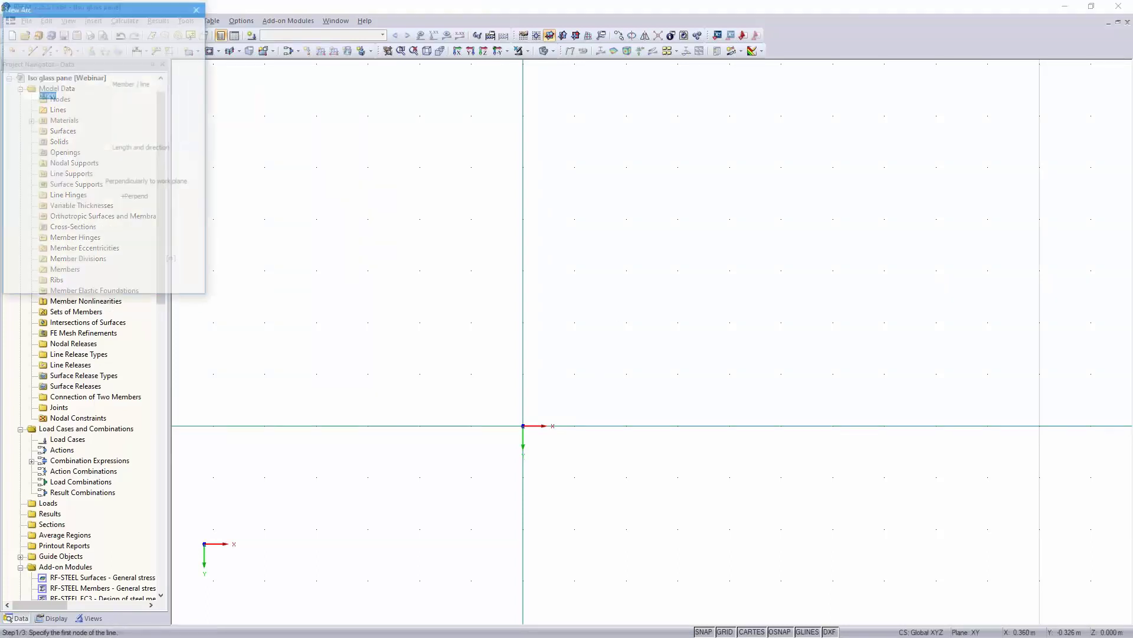
left_click(523, 426)
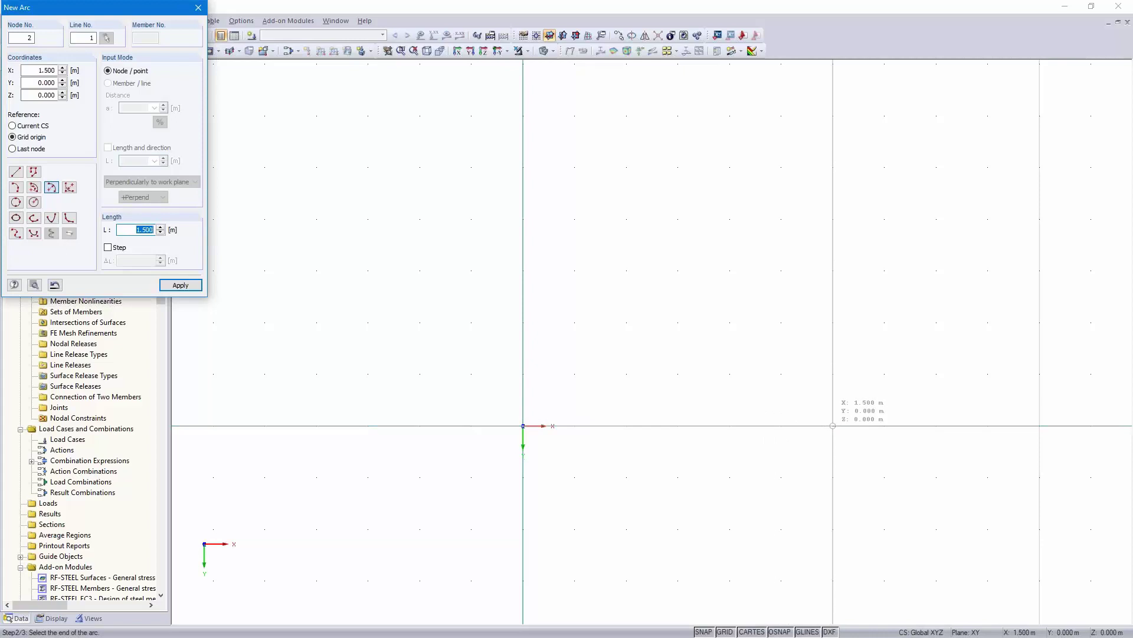
left_click(832, 425)
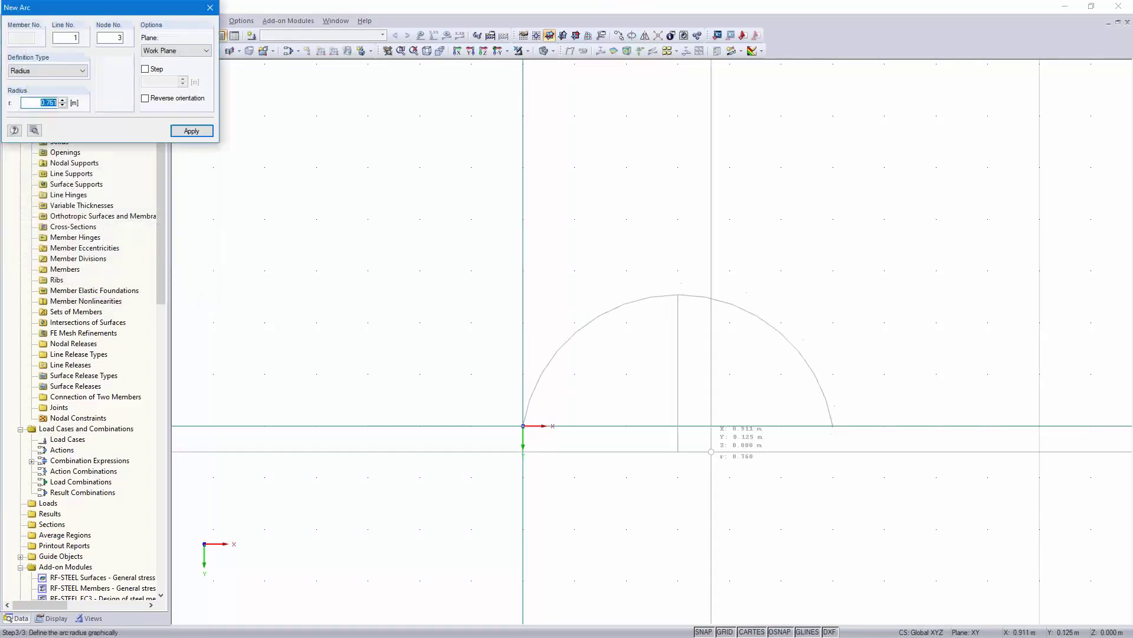
left_click(145, 98)
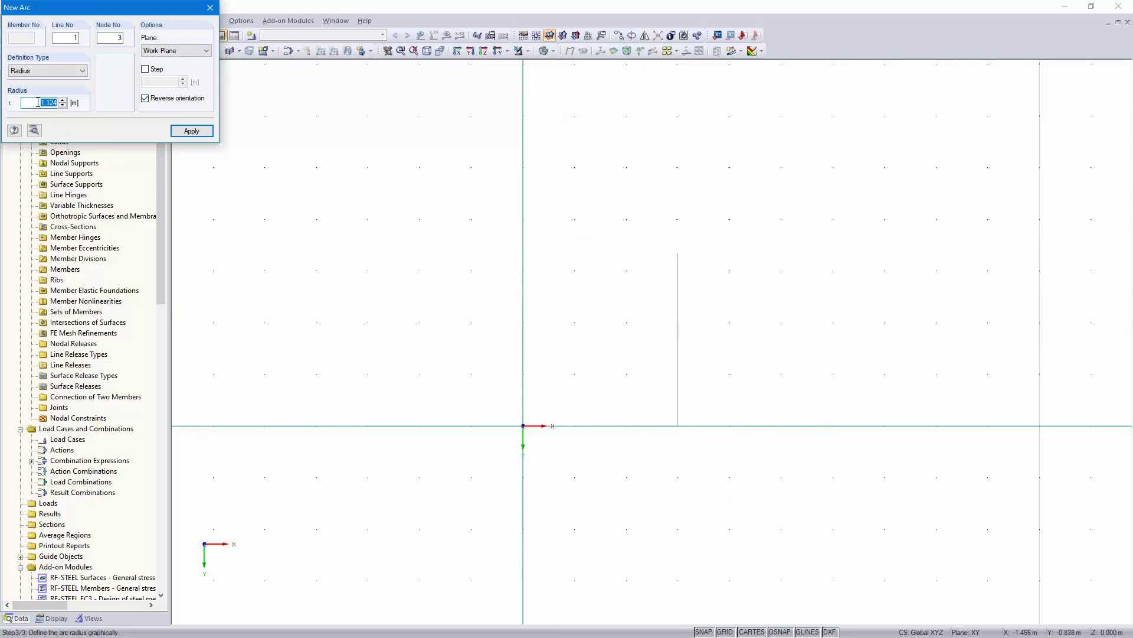
type("1.3")
key("Return")
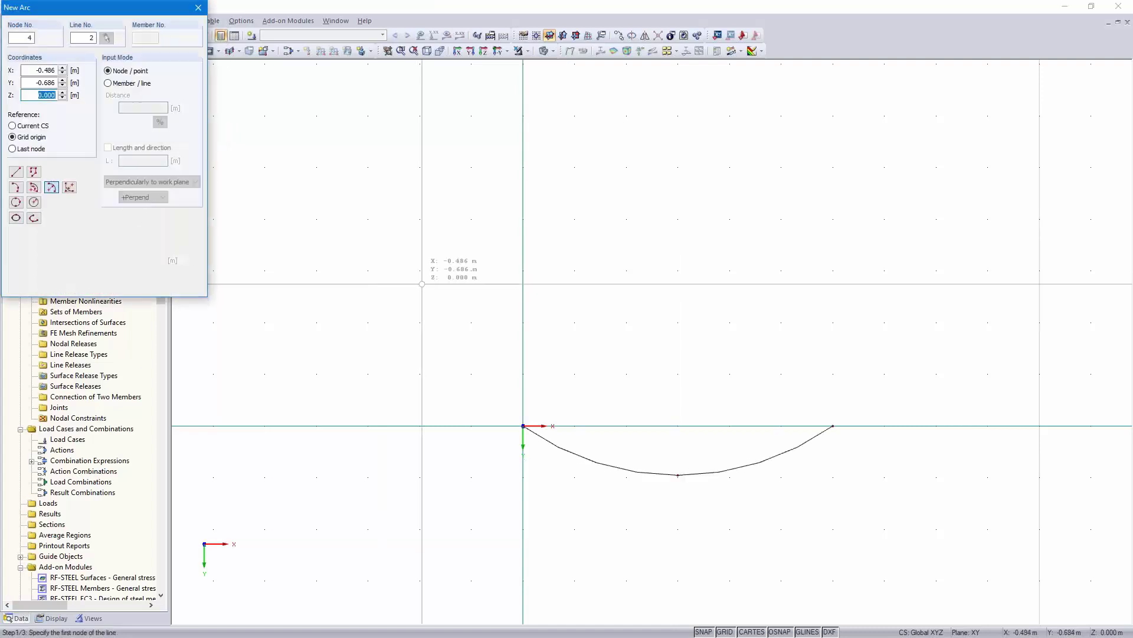
key("Escape")
Copy the arc once by -1.7 m in Z, creating new surfaces between the selected line and its copy
middle_click_drag(802, 401, 671, 460, "ctrl")
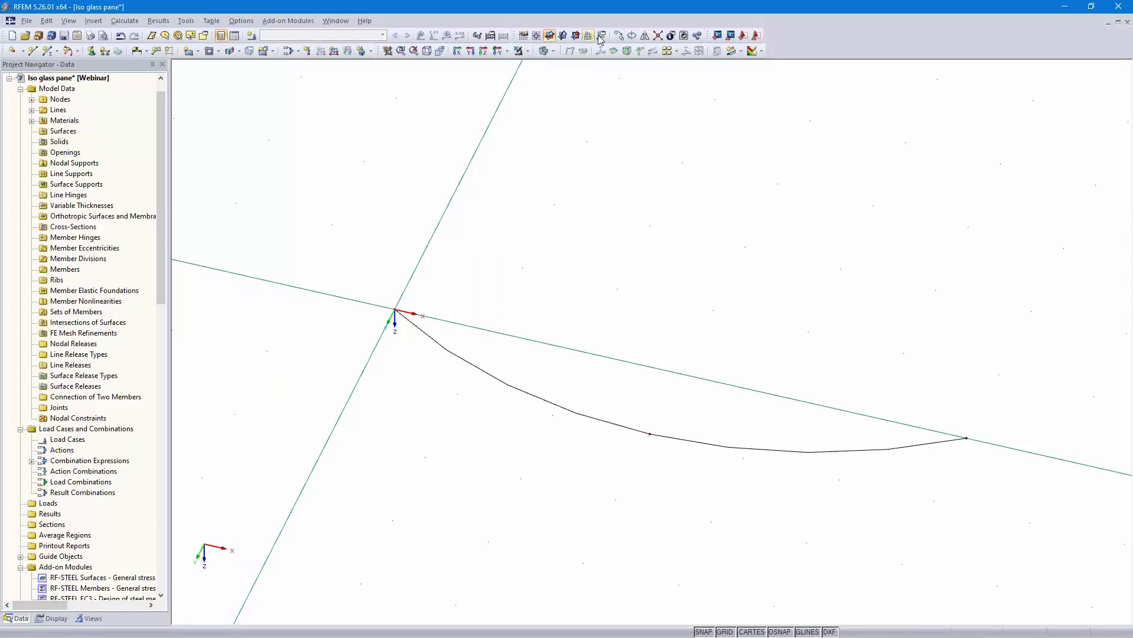
left_click(572, 412)
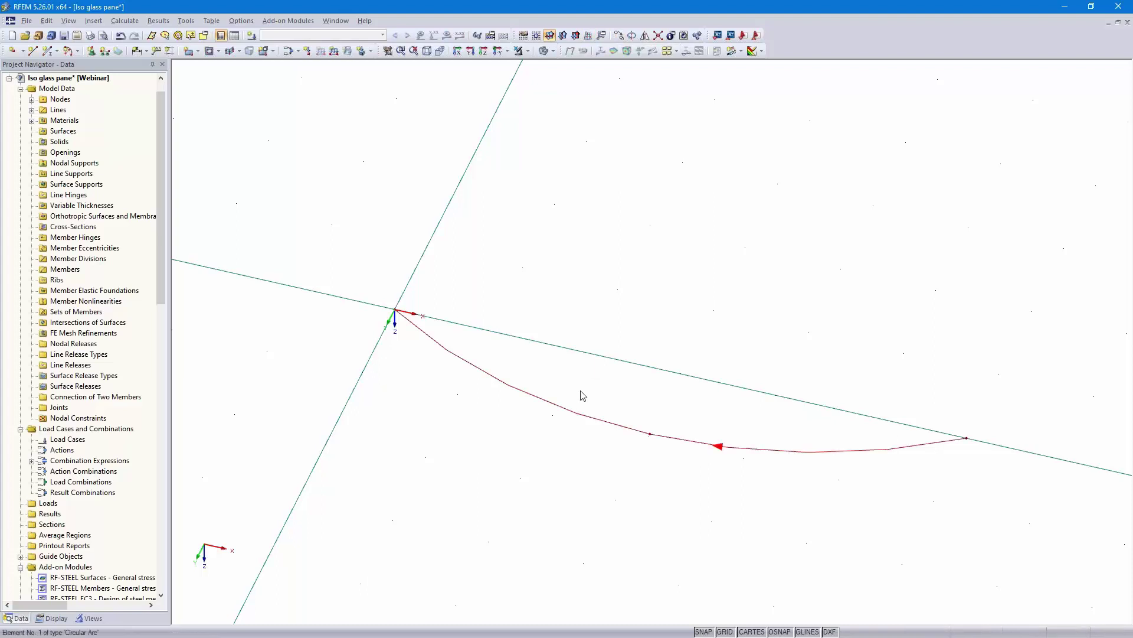
left_click(620, 37)
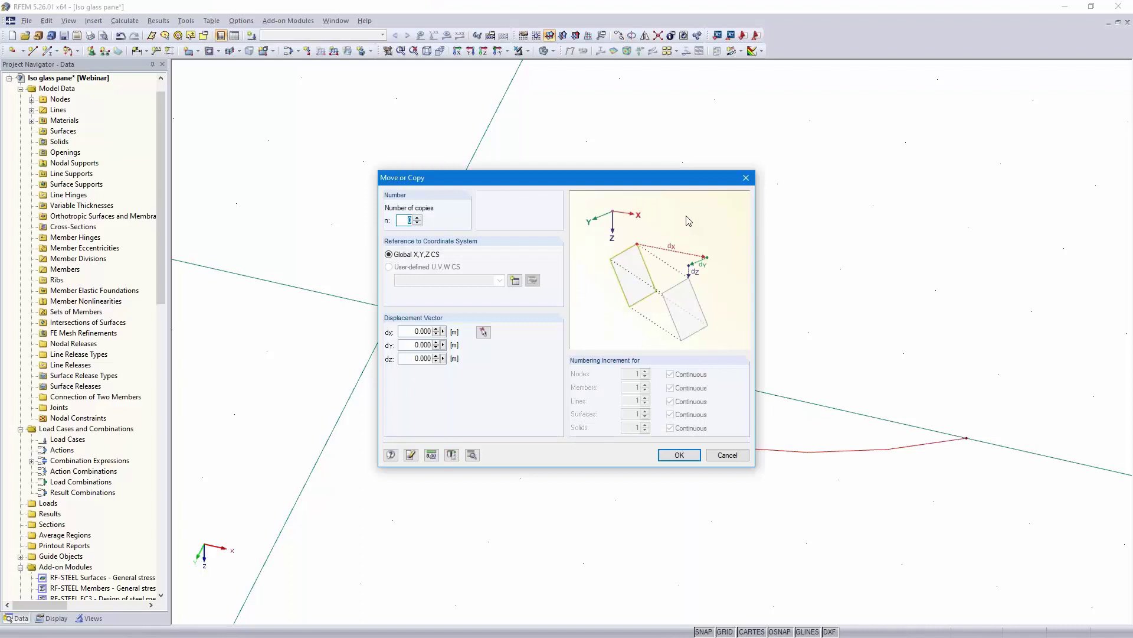
left_click(417, 217)
left_click_drag(409, 358, 466, 358)
type("-1.7")
left_click(473, 454)
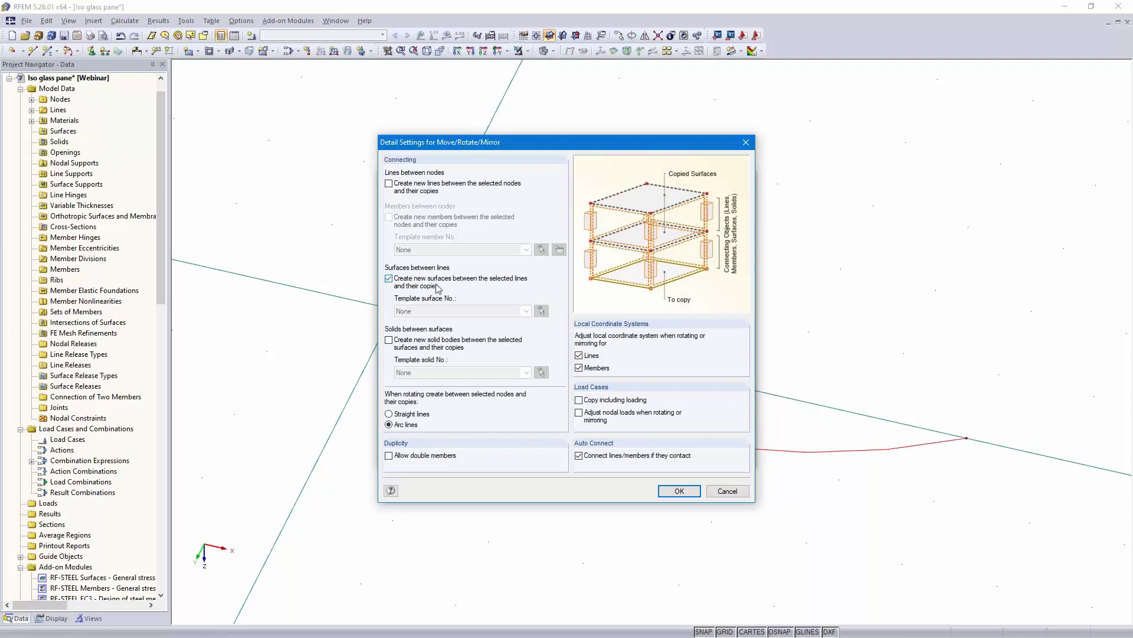
left_click(679, 490)
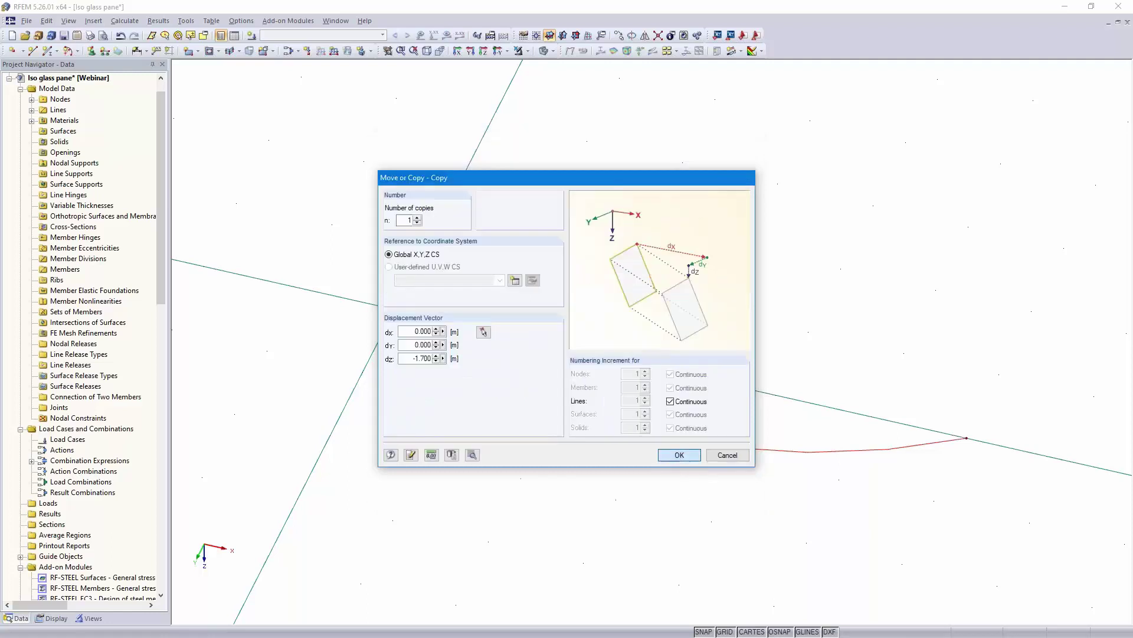
left_click(676, 455)
Inspect the curved surface and check its geometry and stiffness type in the surface properties
scroll(664, 475, "down", 1)
middle_click_drag(640, 458, 564, 552)
scroll(619, 519, "down", 1)
middle_click_drag(912, 332, 847, 369, "ctrl")
scroll(847, 369, "down", 1)
scroll(809, 412, "up", 4)
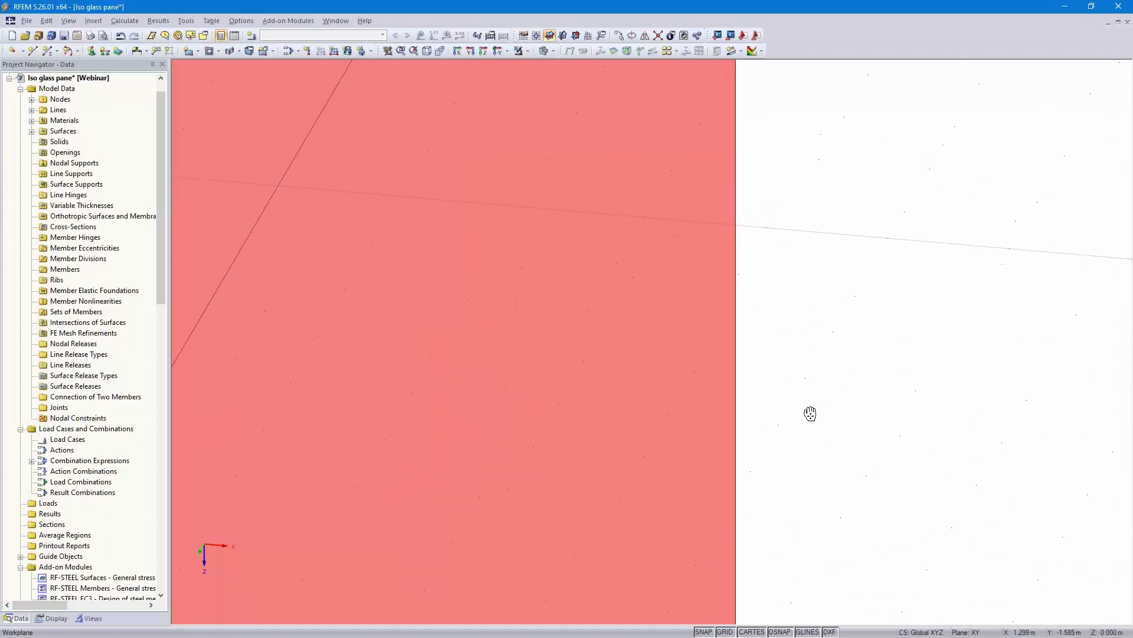
scroll(815, 416, "down", 2)
scroll(737, 394, "down", 1)
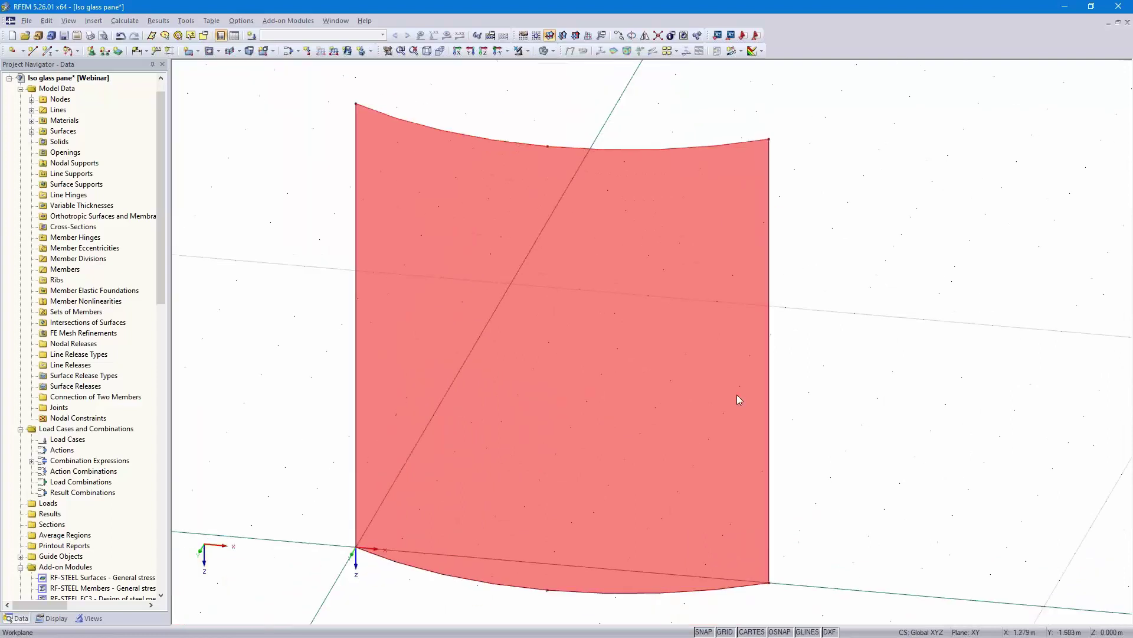
double_click(707, 377)
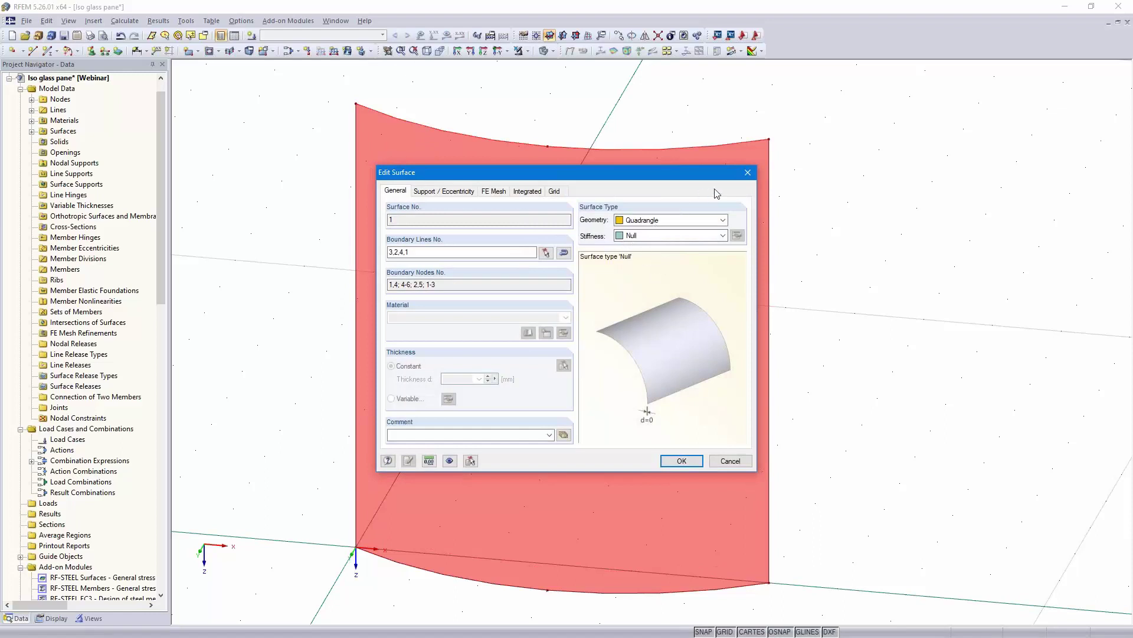
left_click(748, 174)
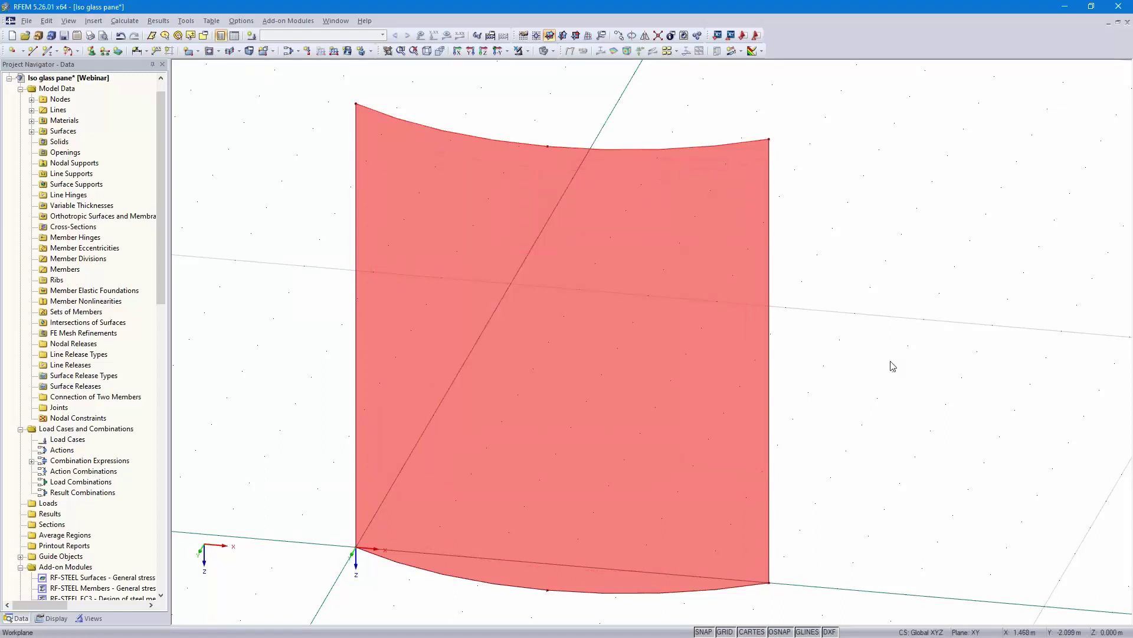
Divide the lower arc by distance with a new node 0.2 m from the line start
middle_click_drag(890, 352, 903, 339)
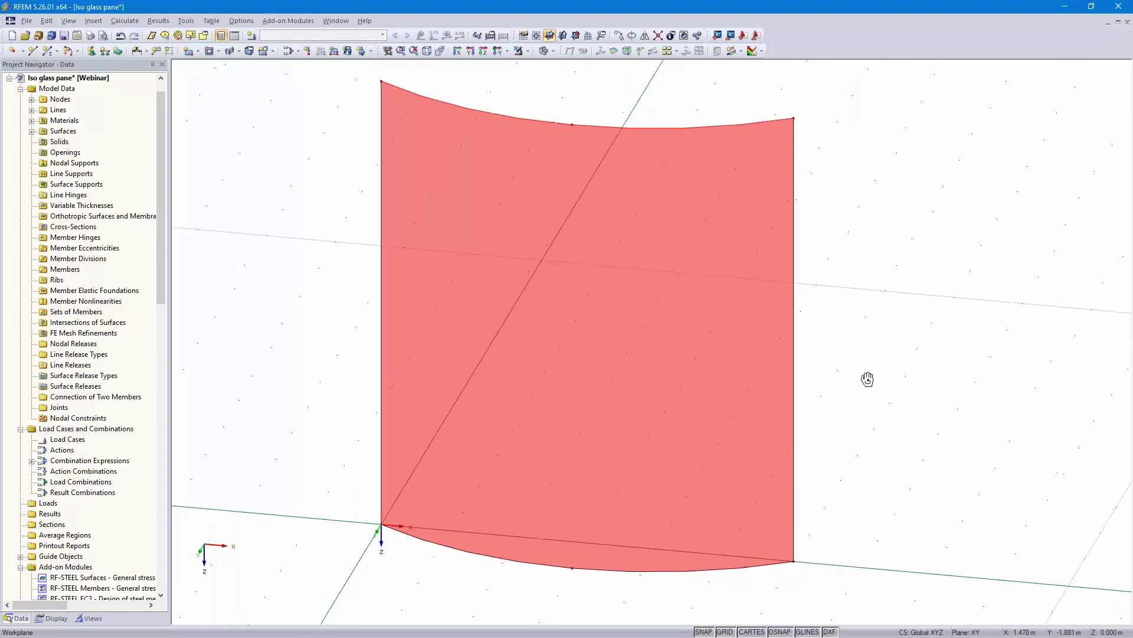
scroll(866, 431, "up", 3)
scroll(864, 435, "down", 1)
middle_click_drag(863, 436, 961, 332)
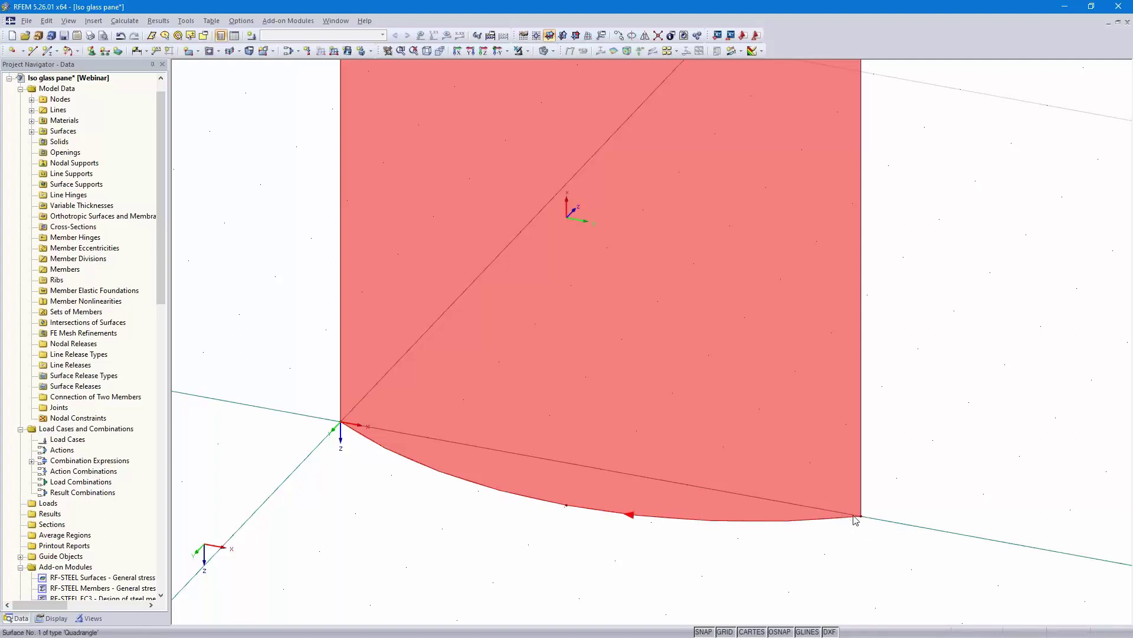
right_click(753, 525)
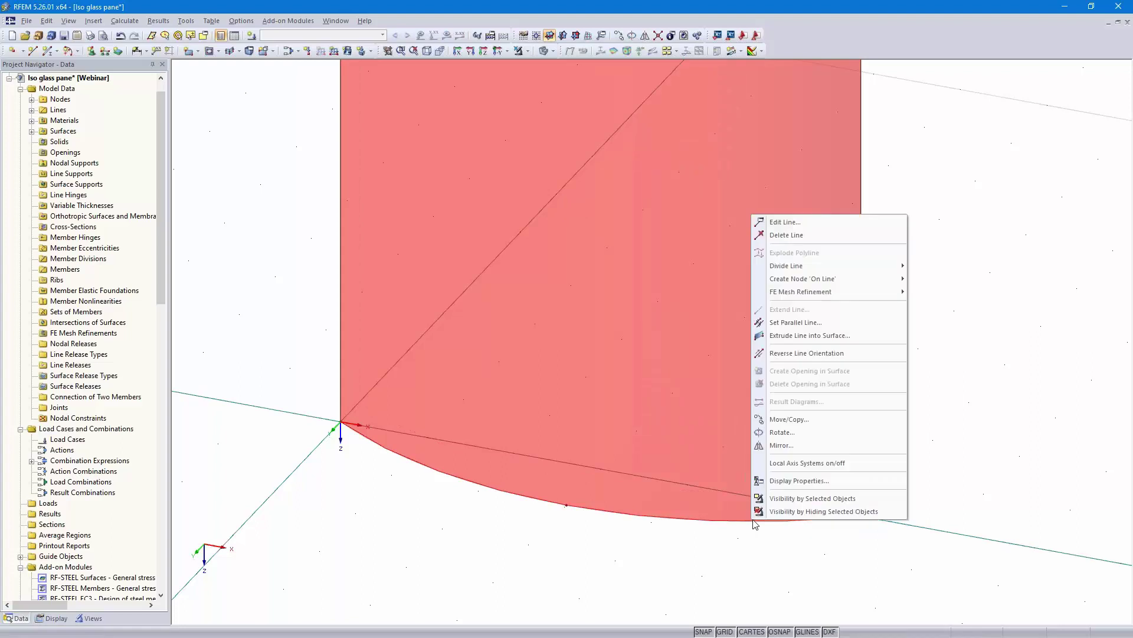
mouse_move(794, 266)
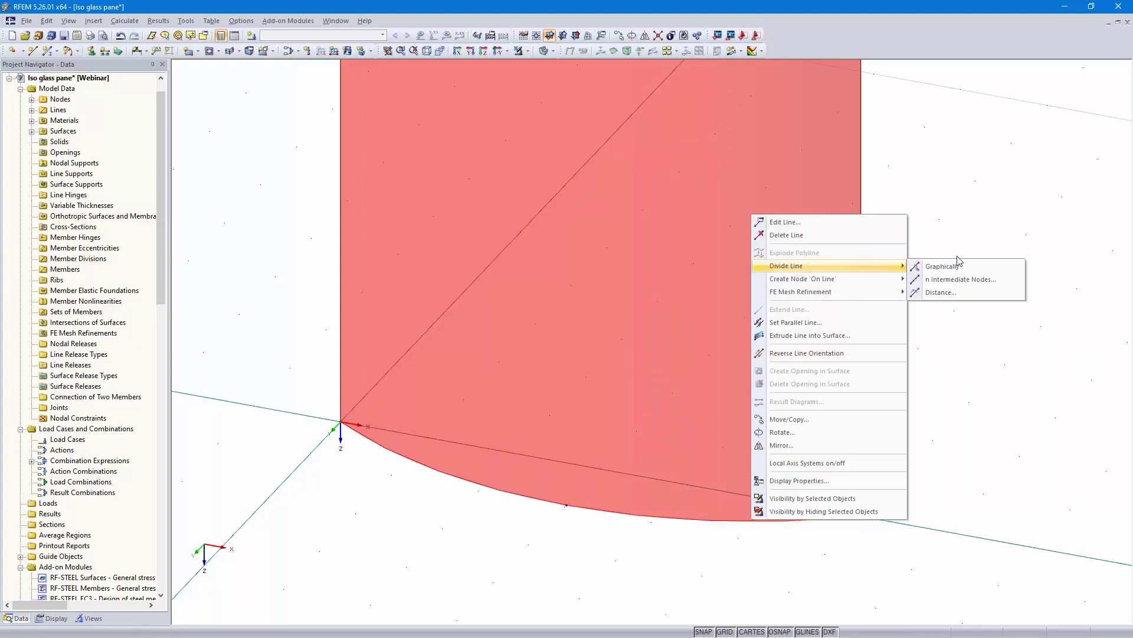
left_click(957, 293)
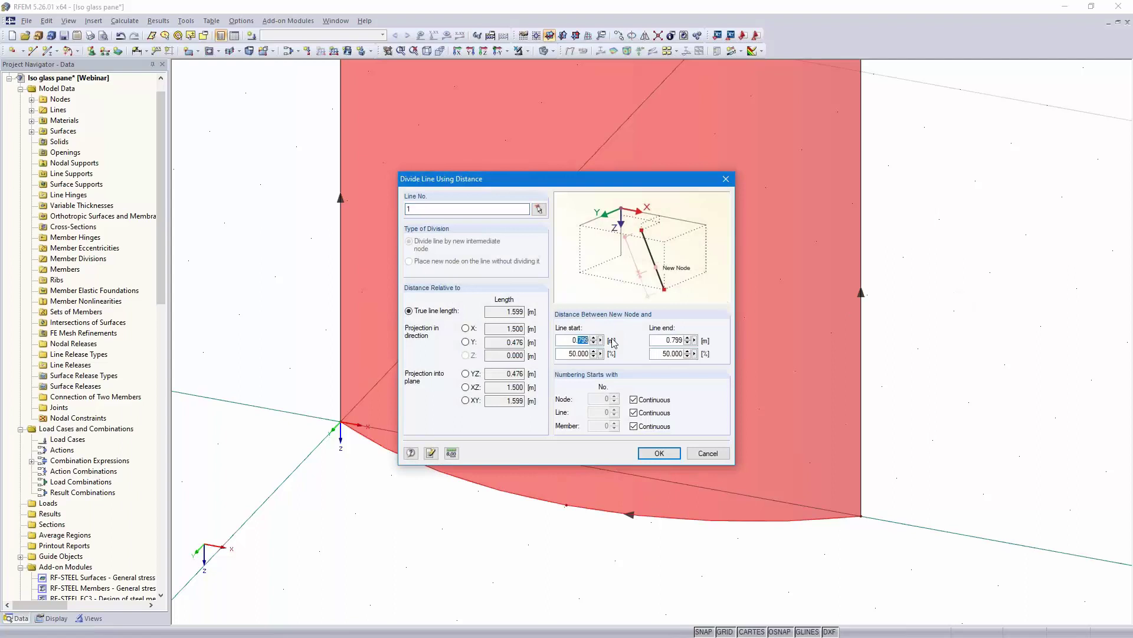
type("2")
left_click(659, 452)
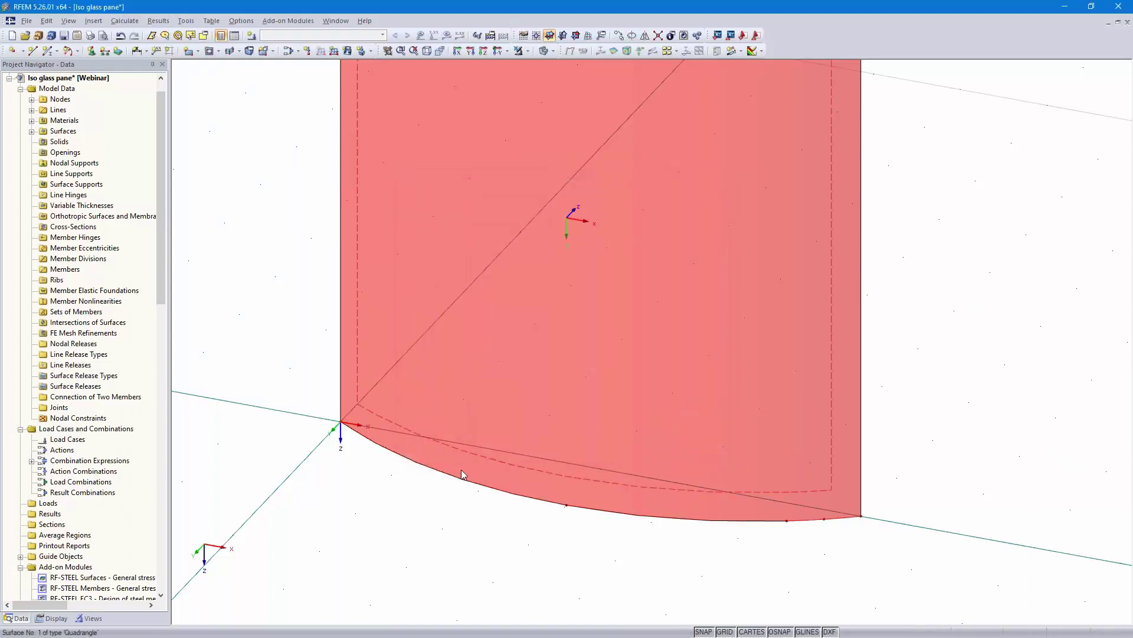
Divide the longer remaining segment of the lower arc with a new node 0.2 m from the line end
right_click(447, 477)
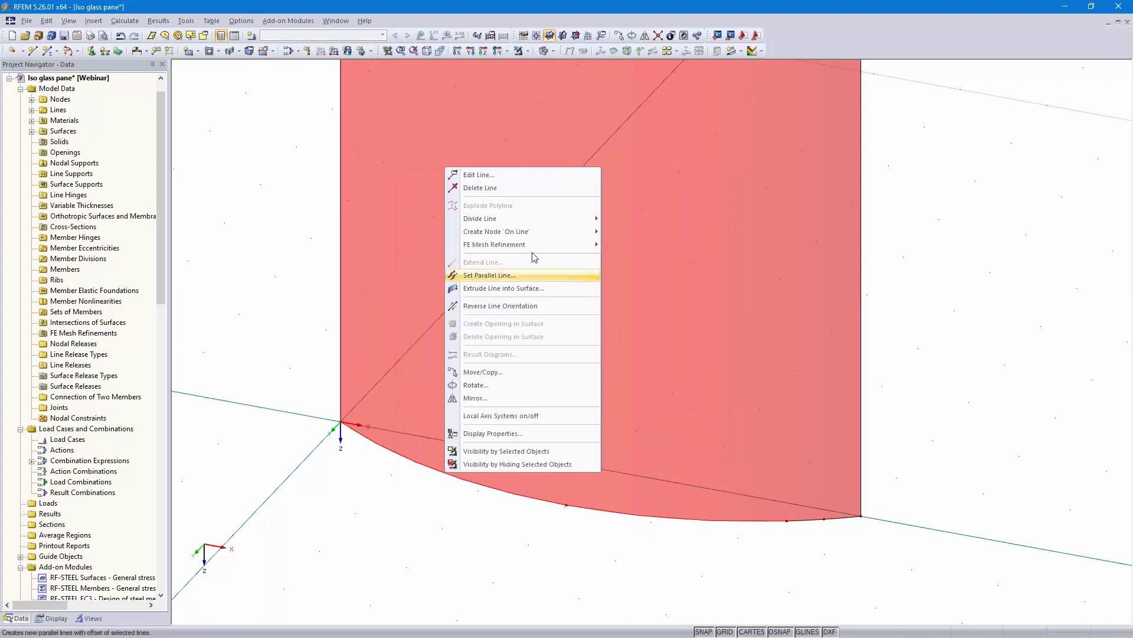
mouse_move(573, 222)
left_click(636, 245)
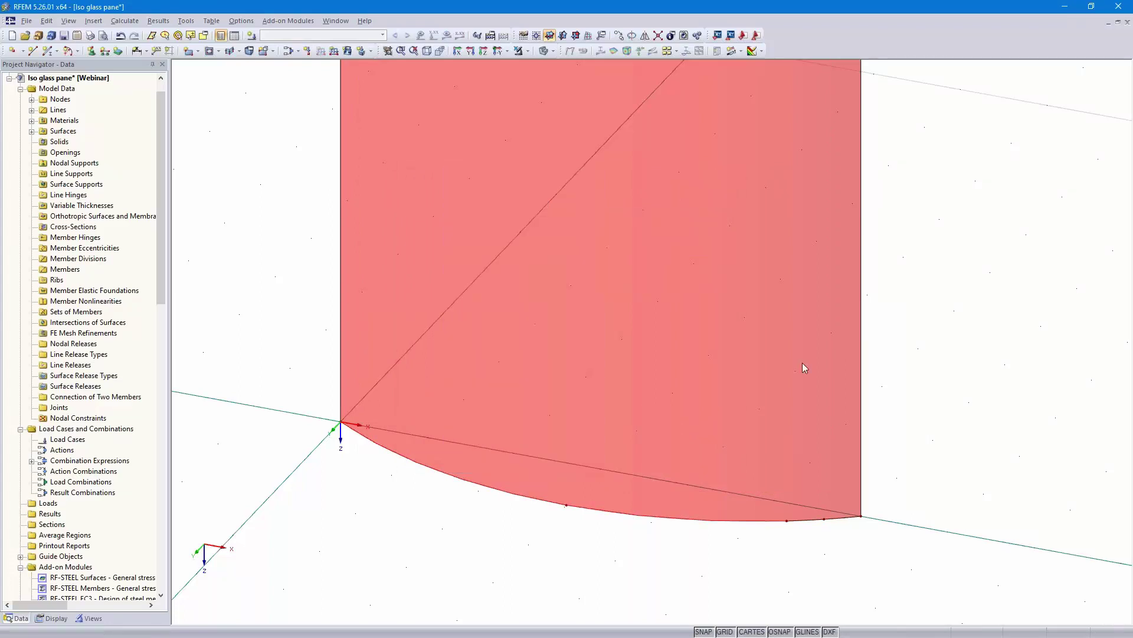
left_click_drag(669, 340, 707, 340)
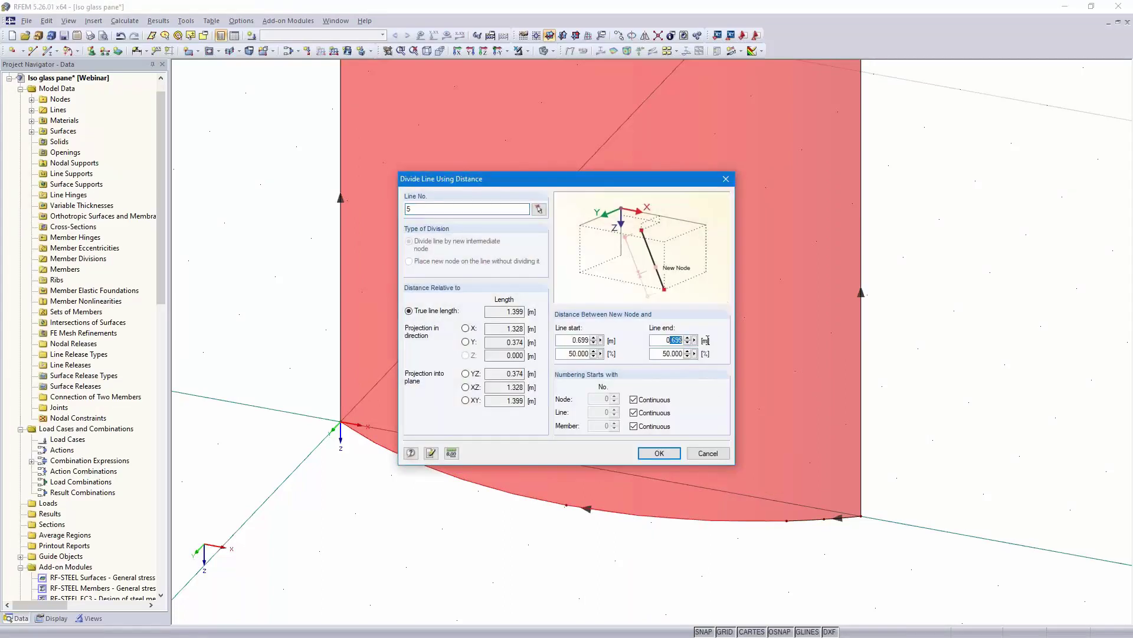
type("2")
key("BackSpace")
type(".2")
left_click(660, 453)
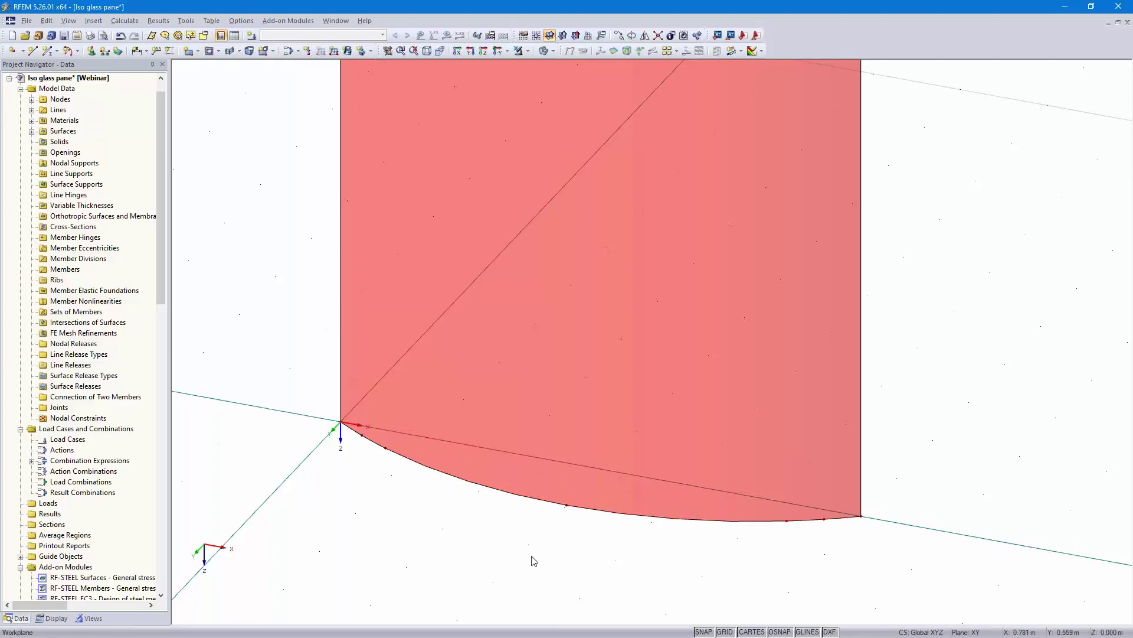
Create a new permanent load case with the description "Self-weight"
middle_click_drag(761, 397, 737, 519, "ctrl")
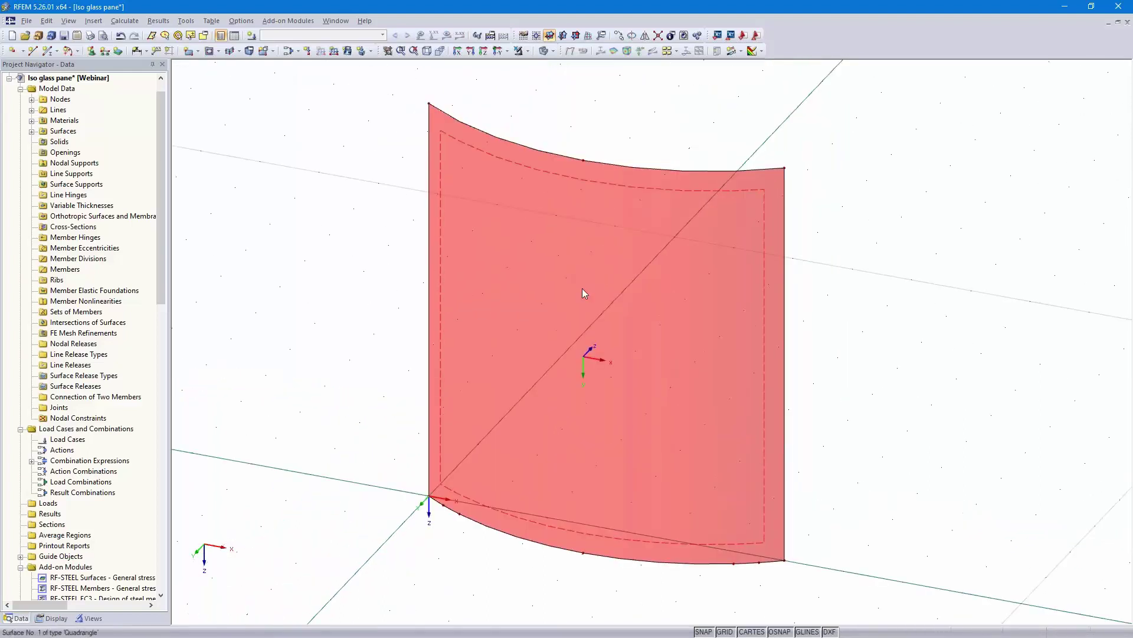
left_click(252, 35)
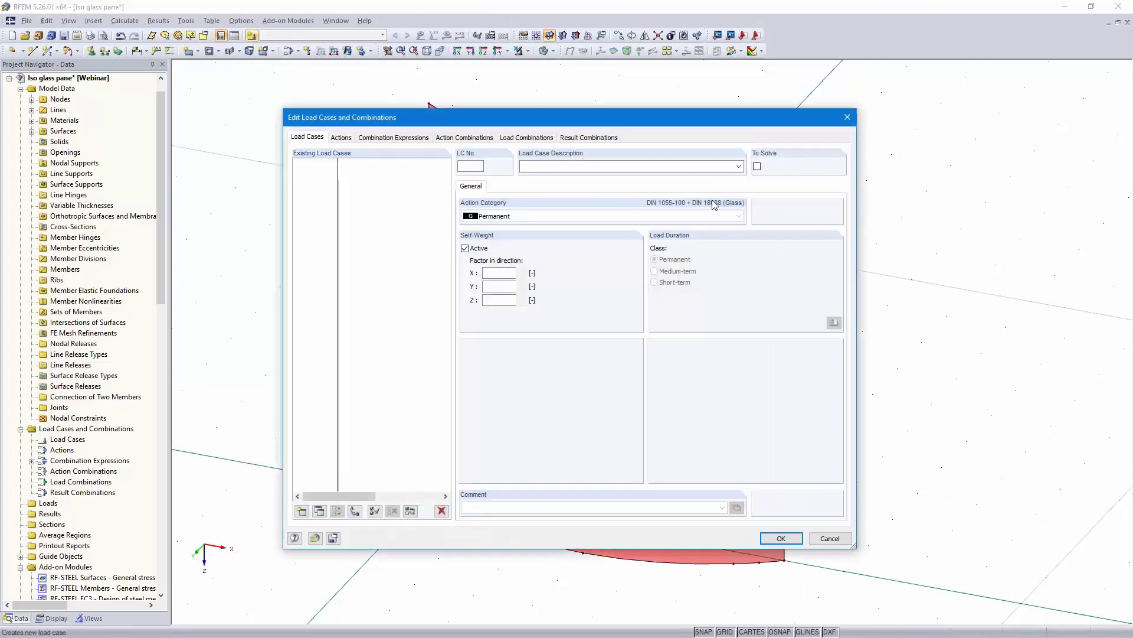
left_click(739, 166)
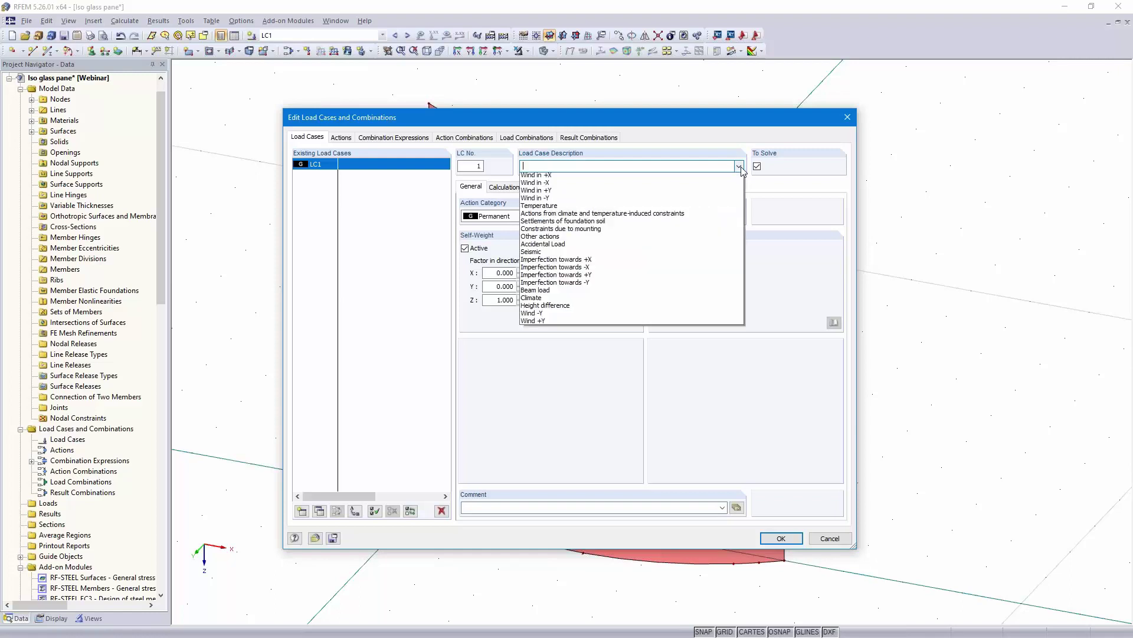
left_click(657, 177)
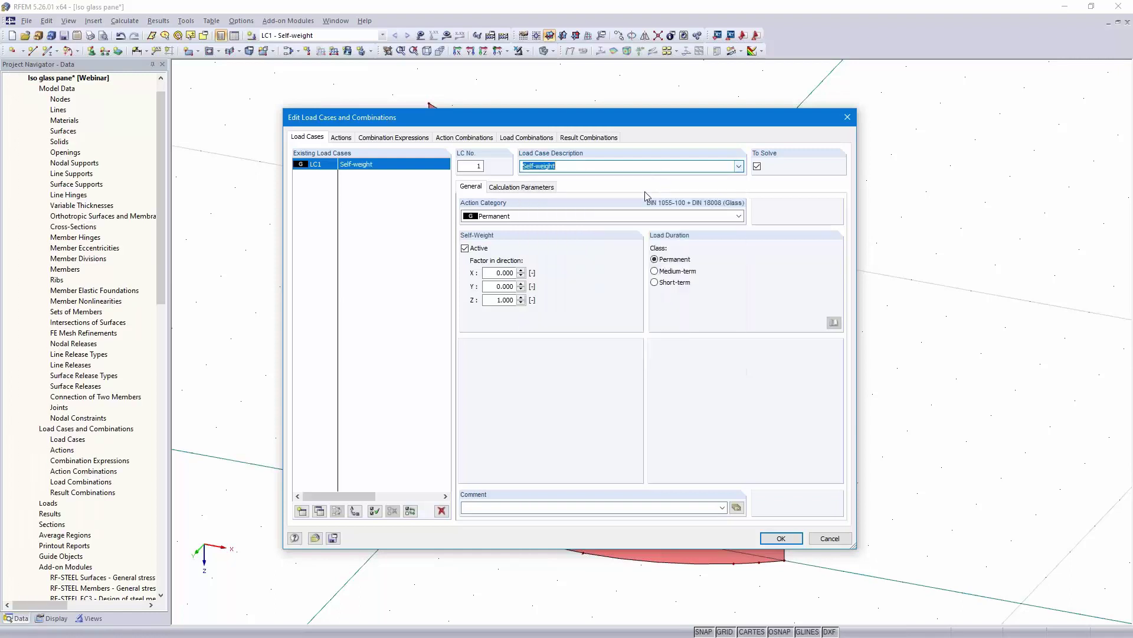
Add load case LC2 with the description "Wind" and the action category Wind
left_click(301, 511)
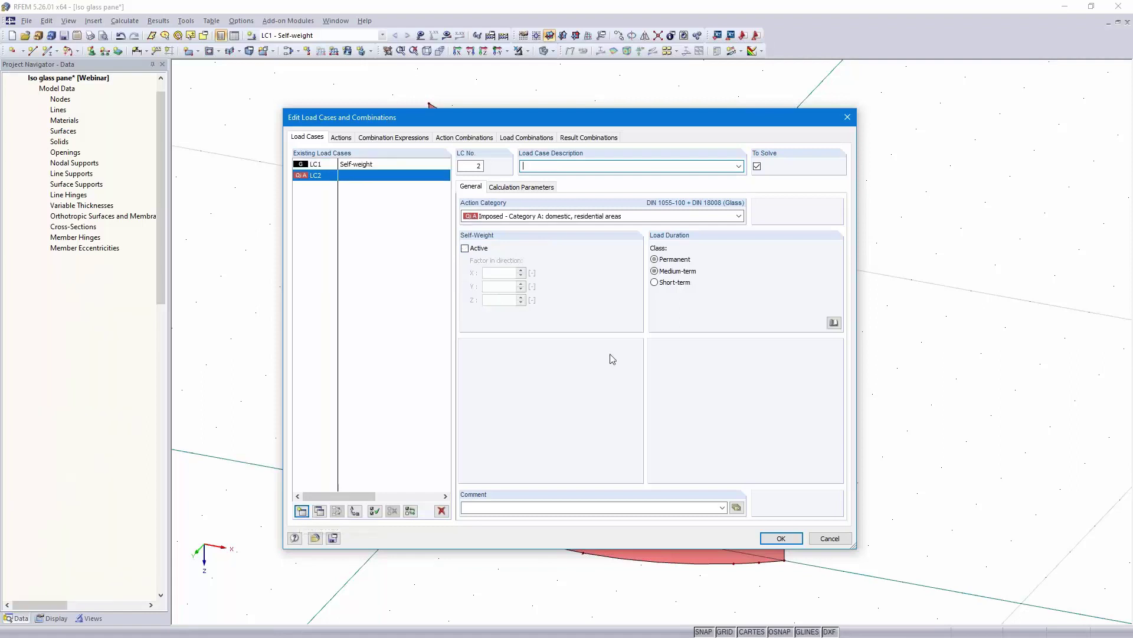
left_click(738, 167)
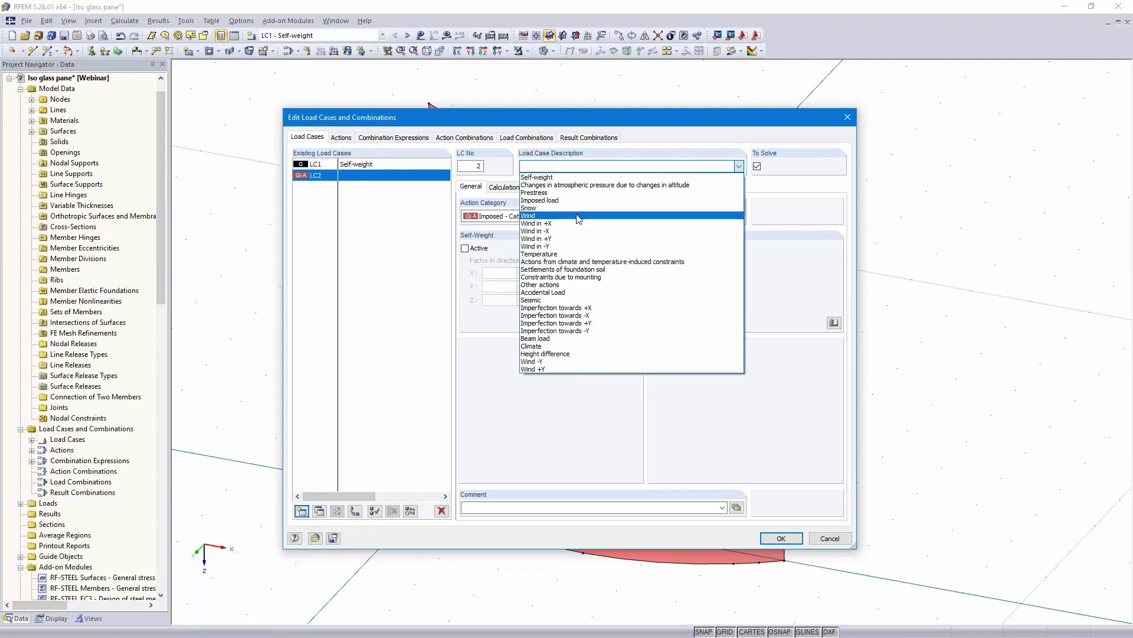
left_click(578, 216)
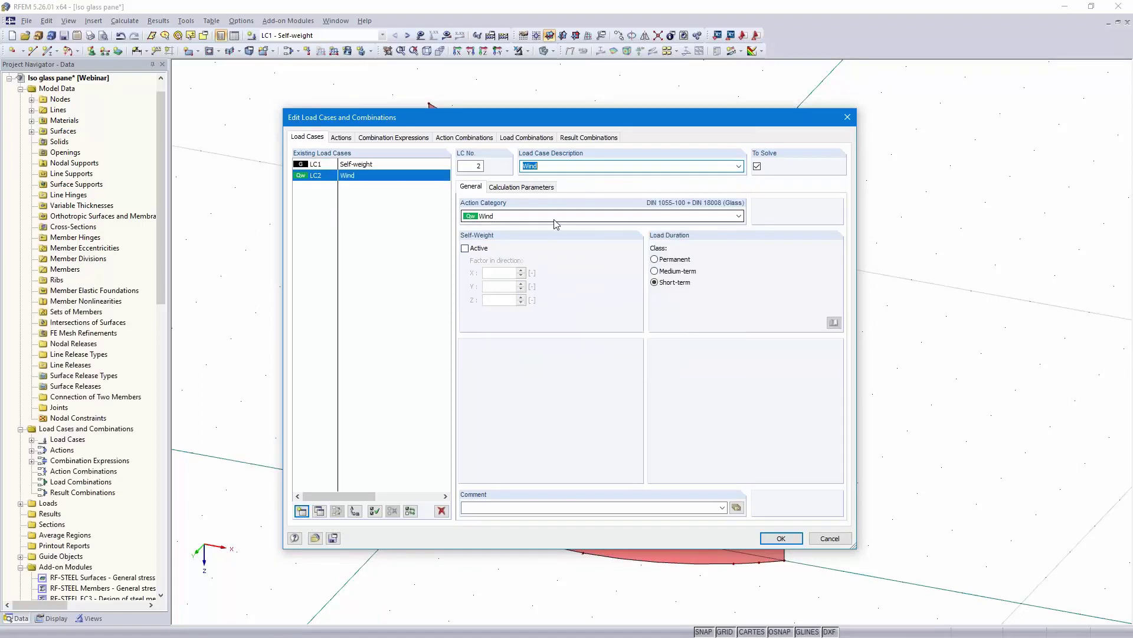
left_click(516, 220)
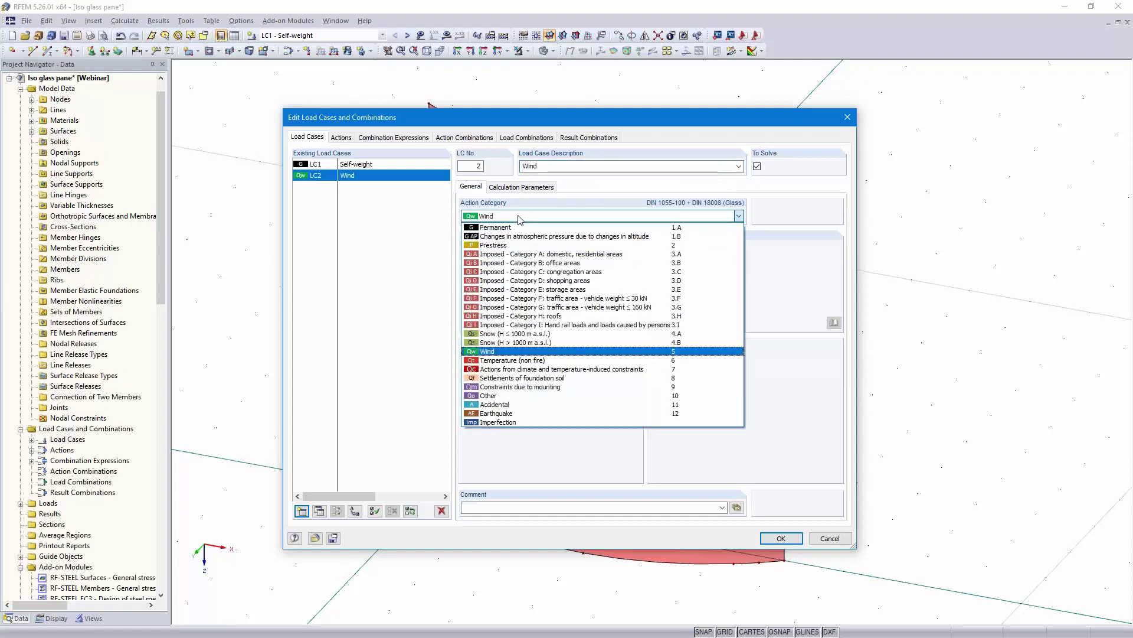
left_click(519, 218)
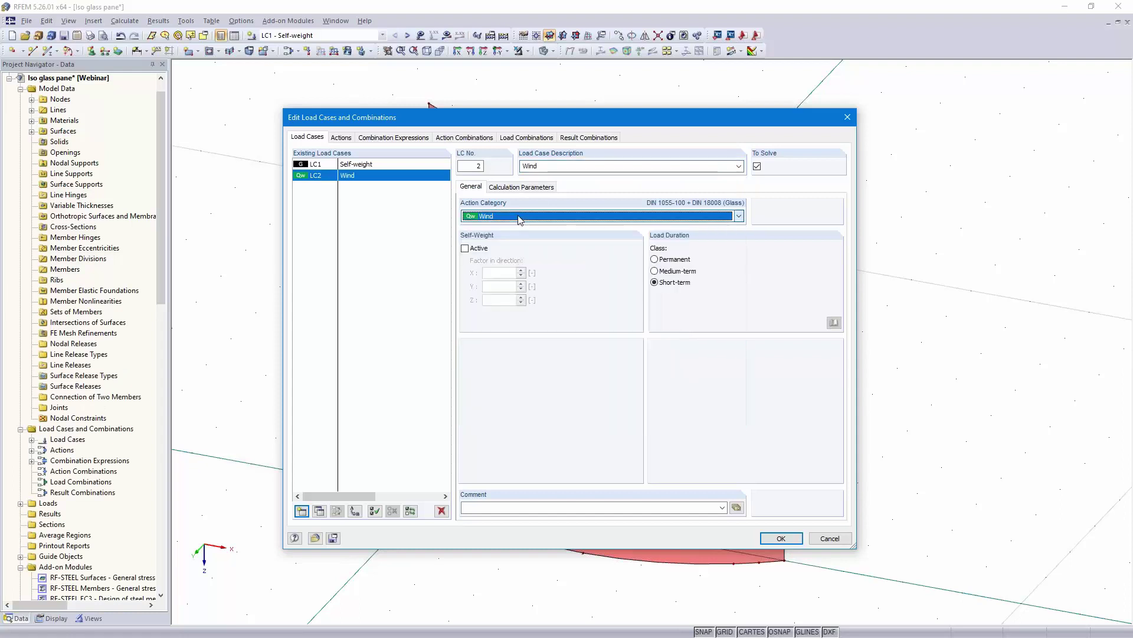
Add load case LC3 "Height difference" with the action category Changes in atmospheric pressure due to changes in altitude
left_click(302, 511)
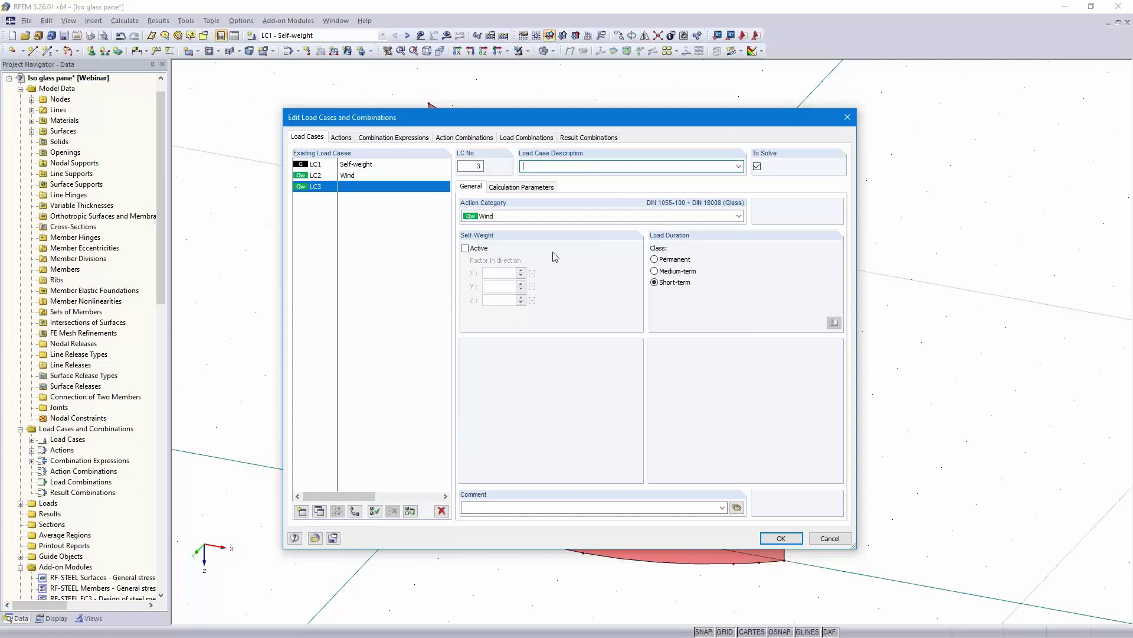
type("Height difference")
left_click(524, 220)
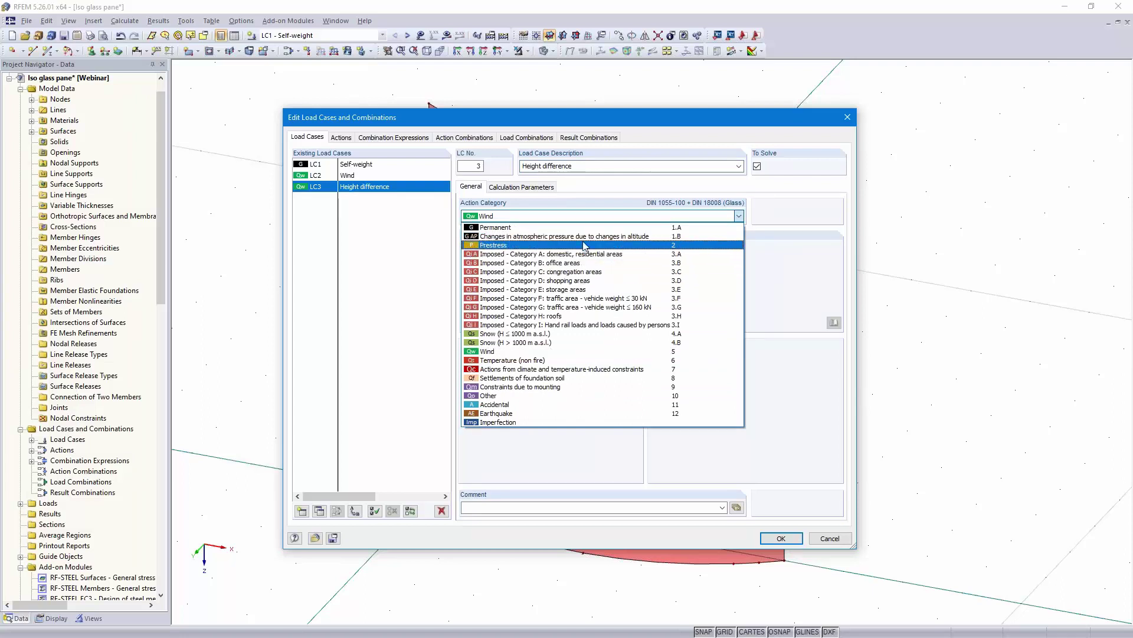
left_click(665, 237)
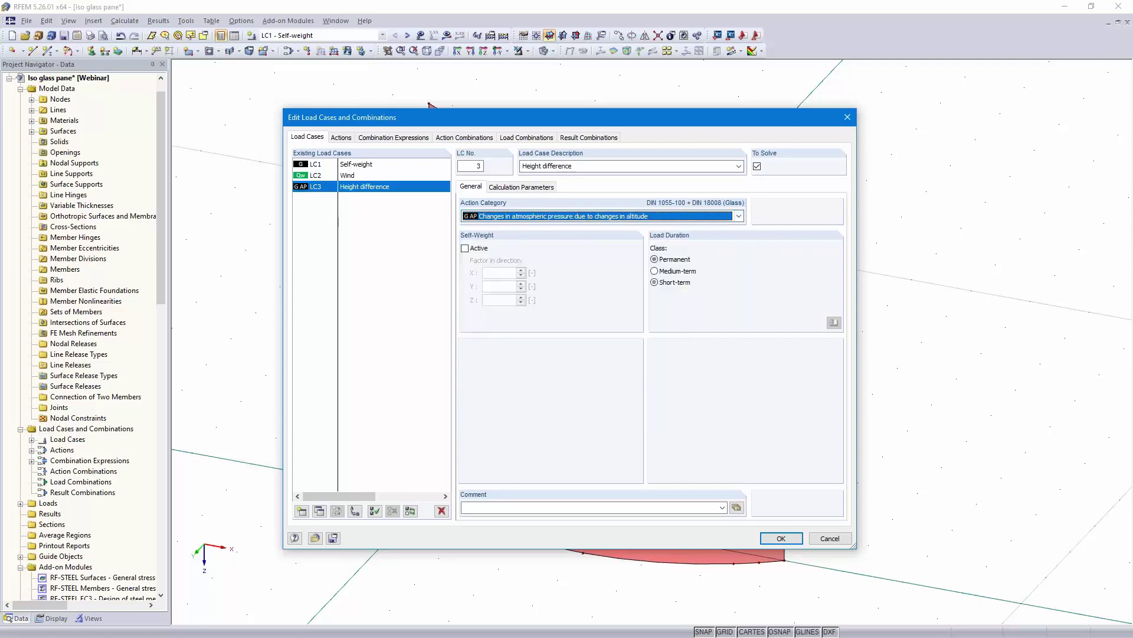
Add load case LC4 "Climate" with the action category Actions from climate and temperature-induced constraints
left_click(301, 511)
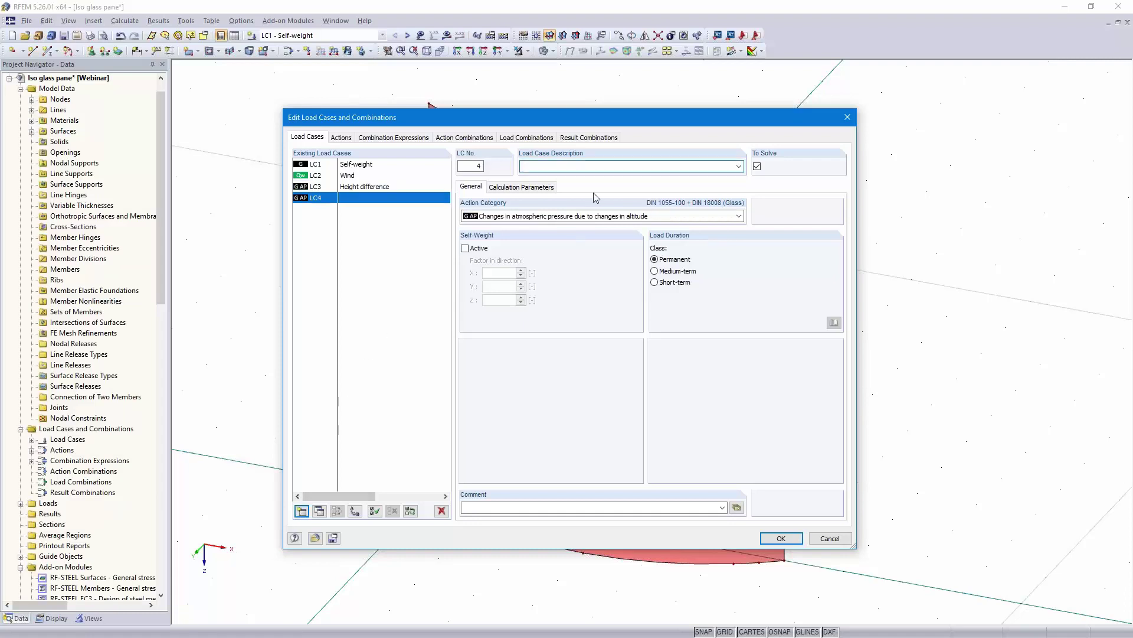
type("Climate")
left_click(738, 216)
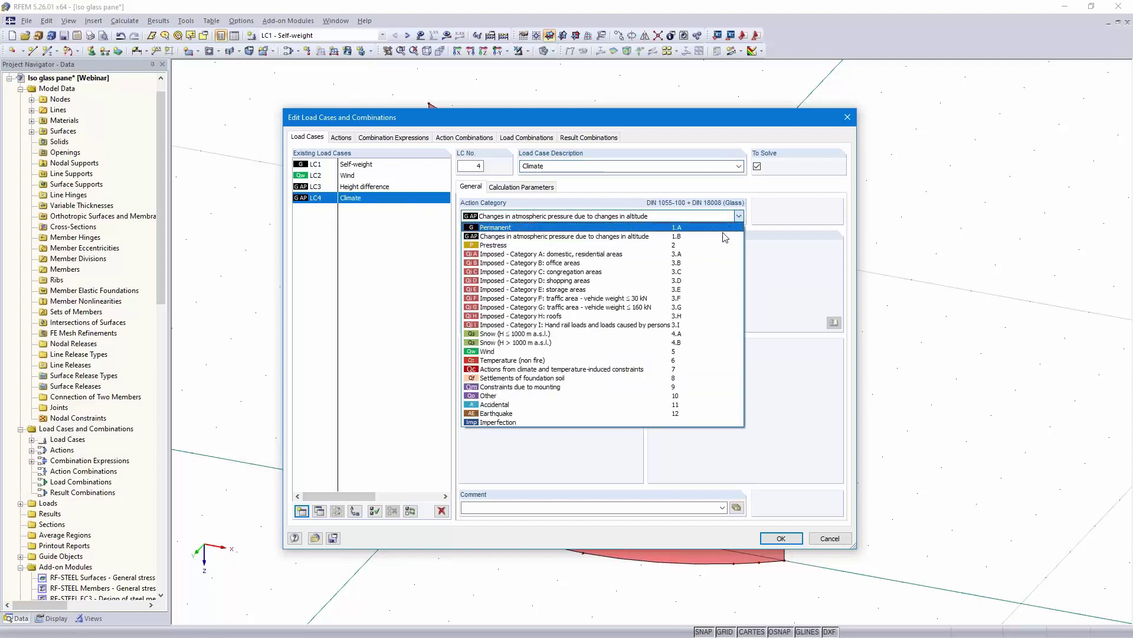
left_click(661, 371)
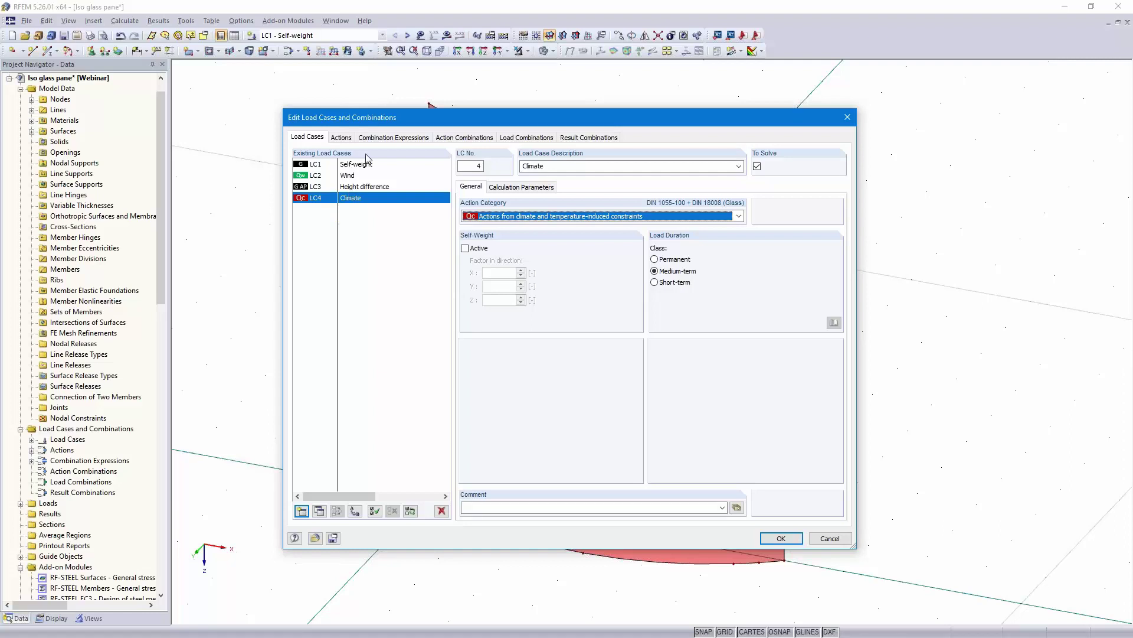
Review the combination expressions, generate the load and result combinations, and accept the load case definitions
left_click(390, 138)
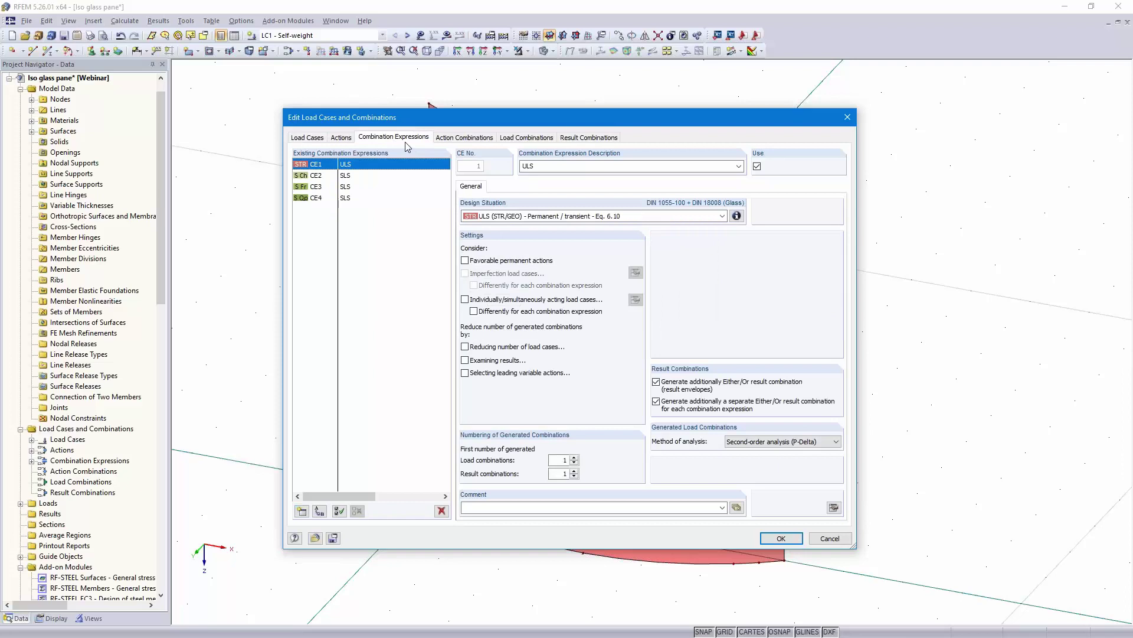
left_click(524, 137)
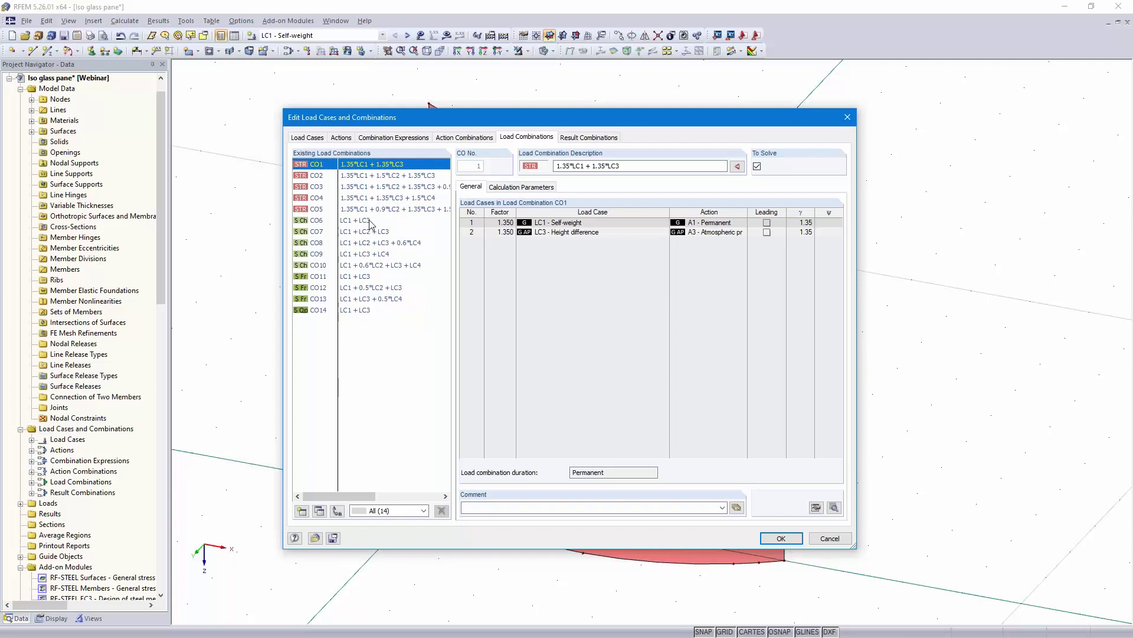
left_click(585, 137)
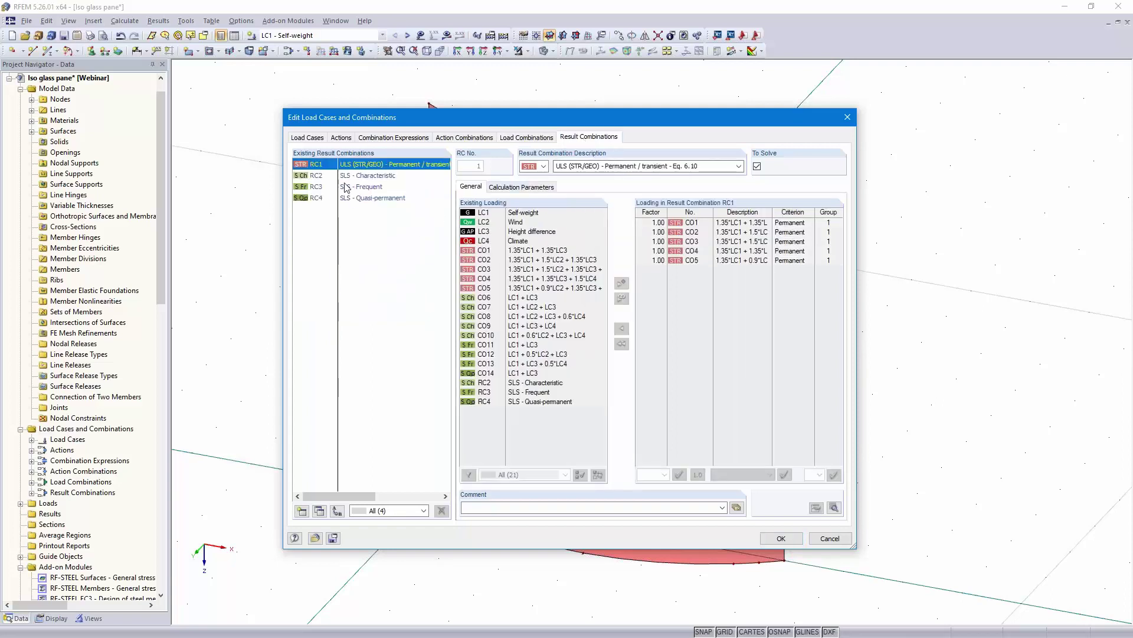
left_click(782, 539)
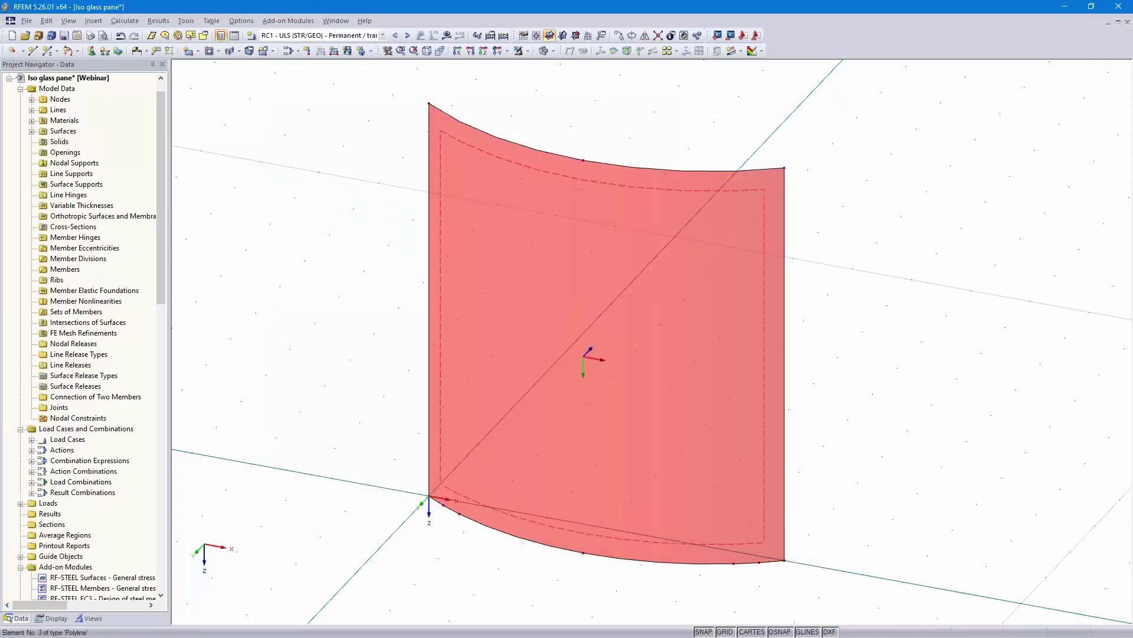
In load case LC2 - Wind, apply a uniform surface load of 0.50 kN/m² in local z direction to the curved pane
left_click(383, 35)
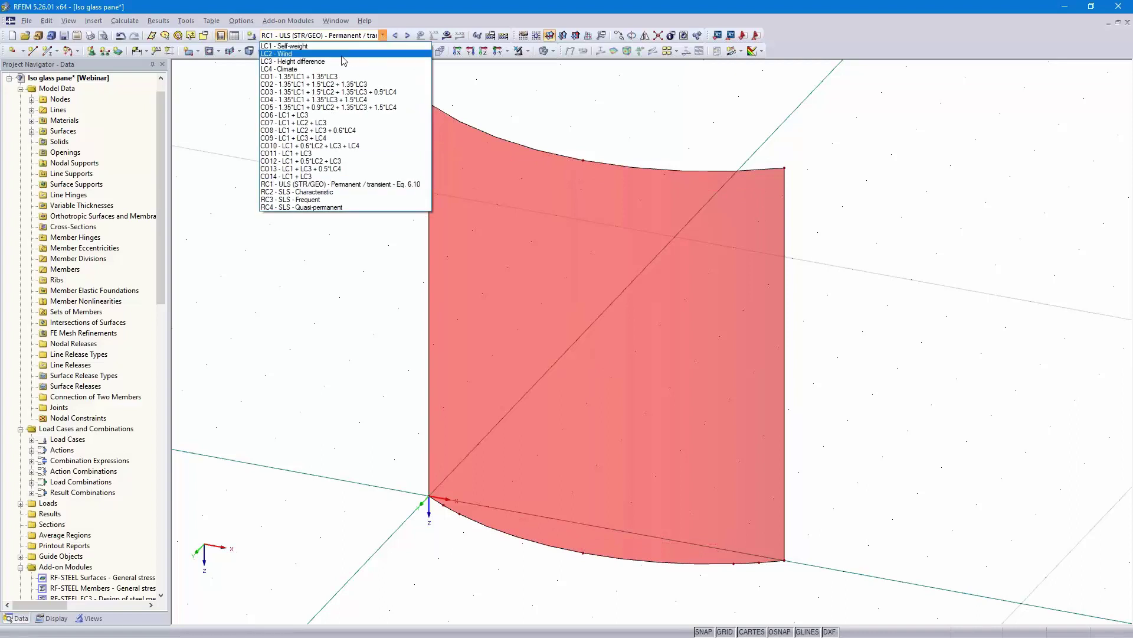
left_click(342, 53)
middle_click_drag(827, 319, 779, 311, "ctrl")
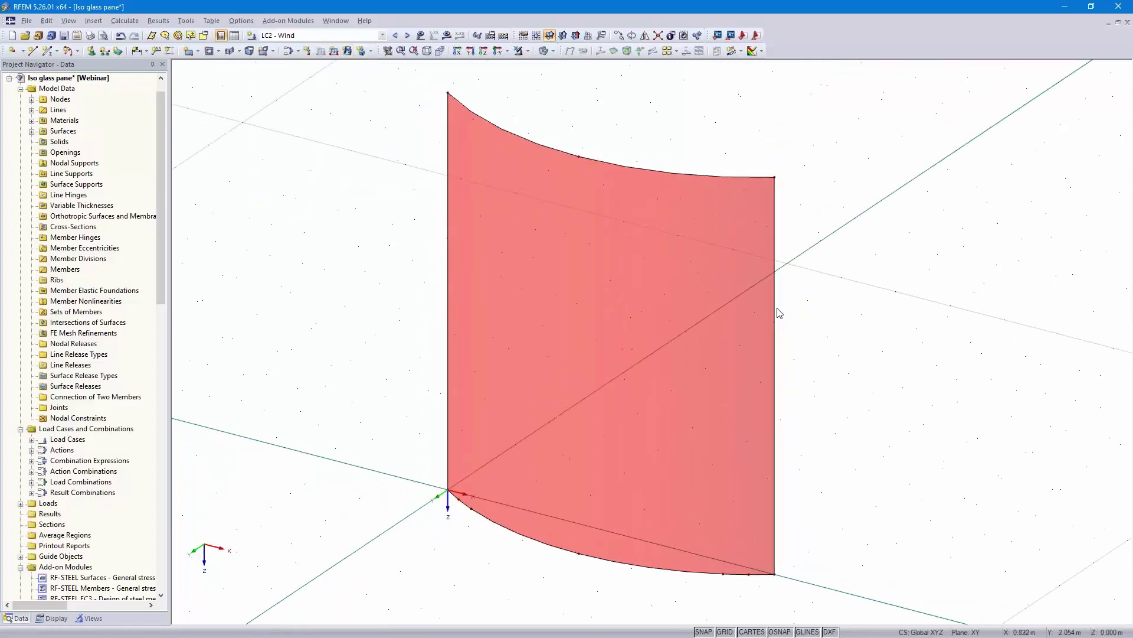
left_click(347, 51)
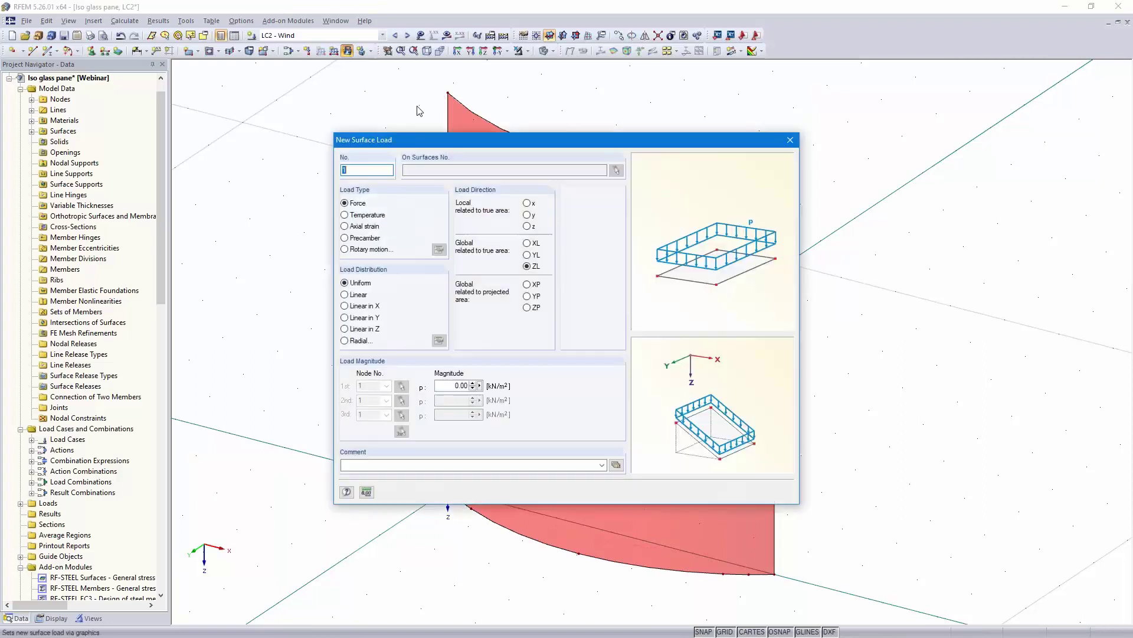
left_click(527, 227)
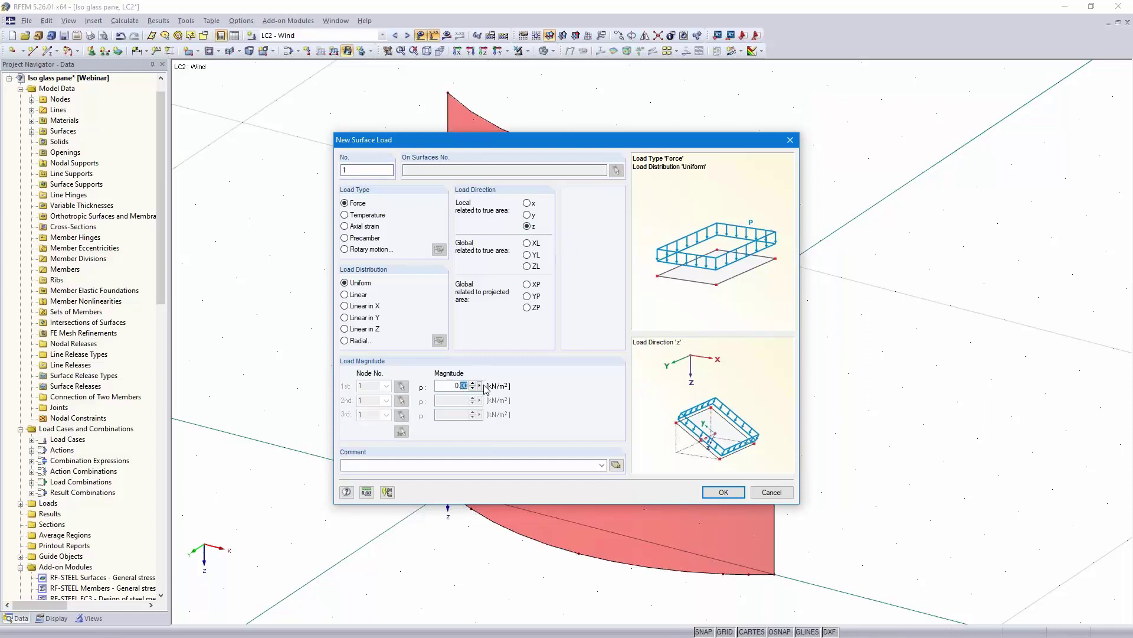
type("5")
left_click(724, 492)
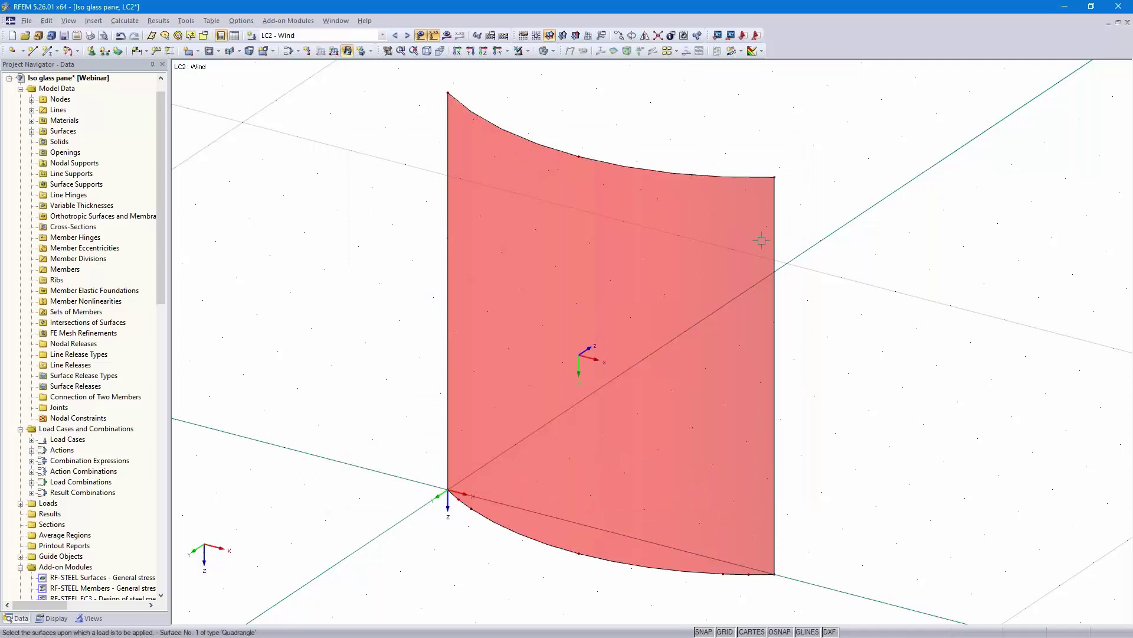
left_click(753, 240)
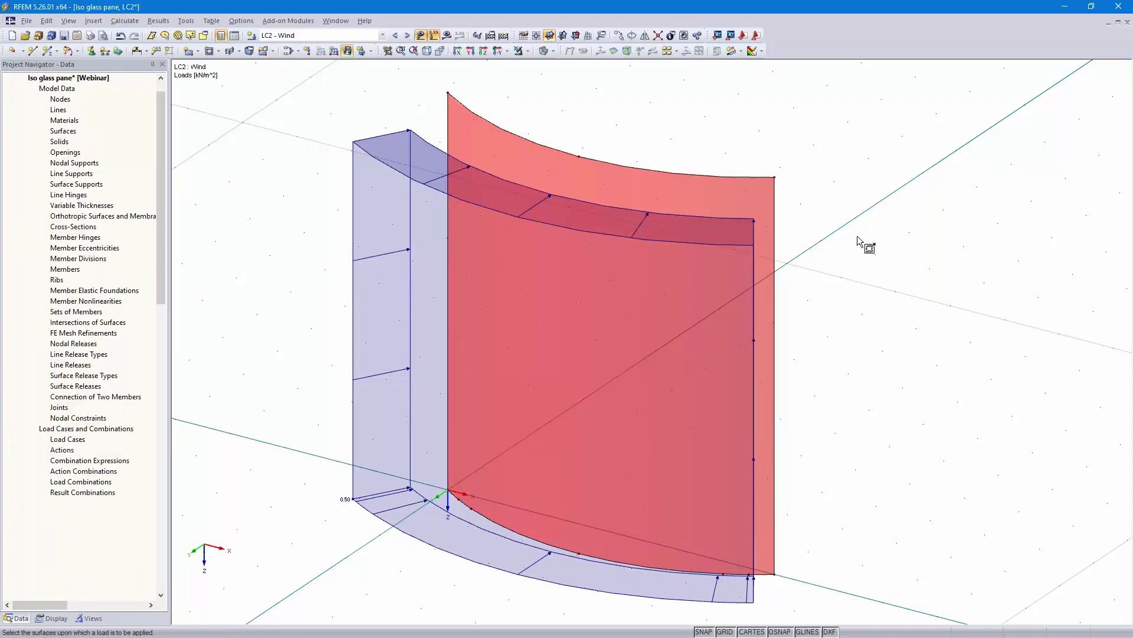
middle_click_drag(850, 288, 737, 293, "ctrl")
scroll(706, 270, "down", 2)
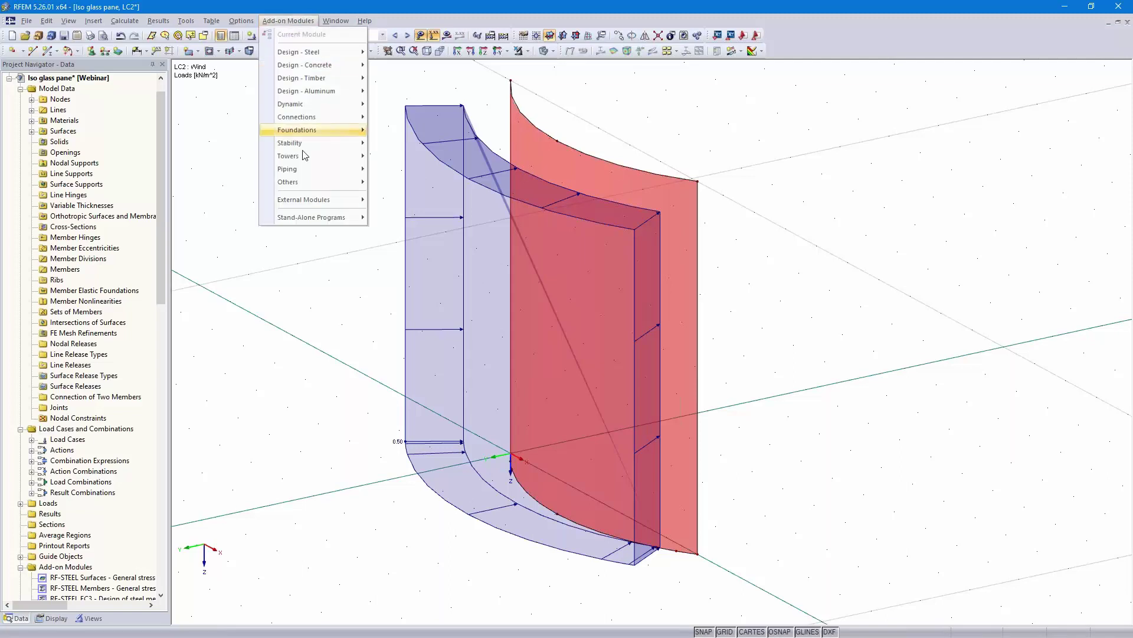
Open the RF-GLASS add-on module, include all surfaces, and select CO1 to CO5 for the ultimate limit state design
mouse_move(317, 184)
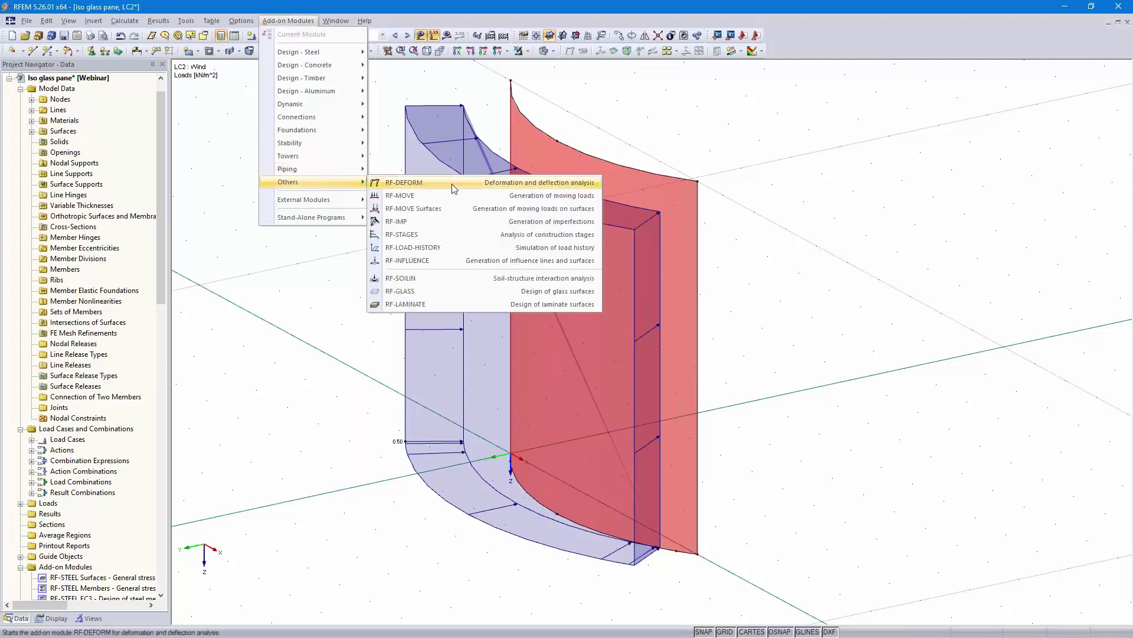
left_click(433, 291)
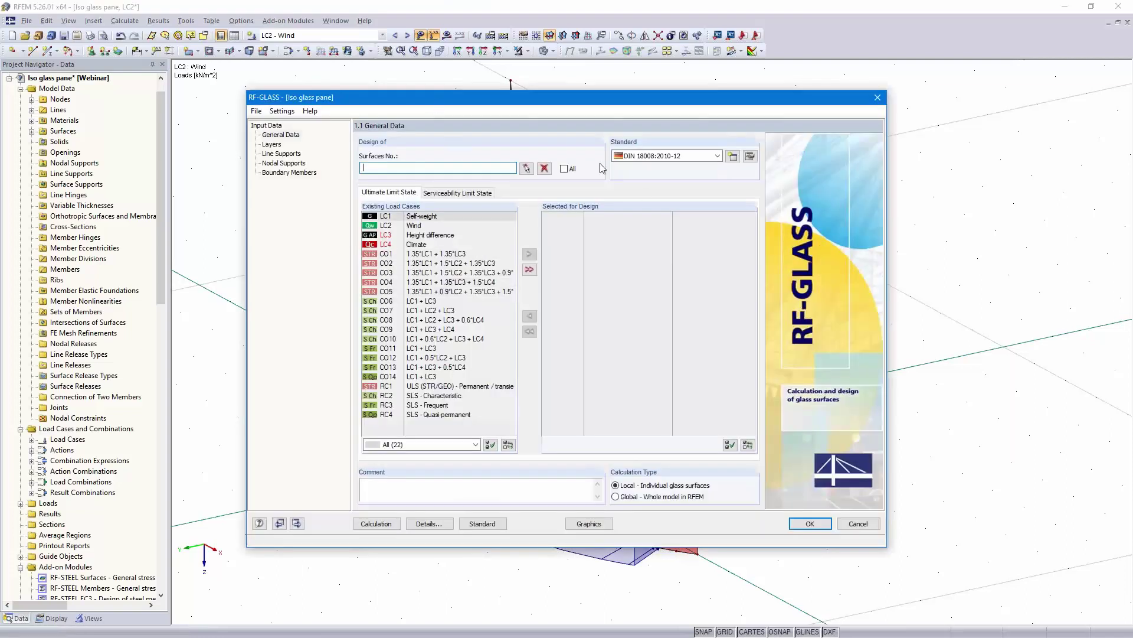
left_click(564, 169)
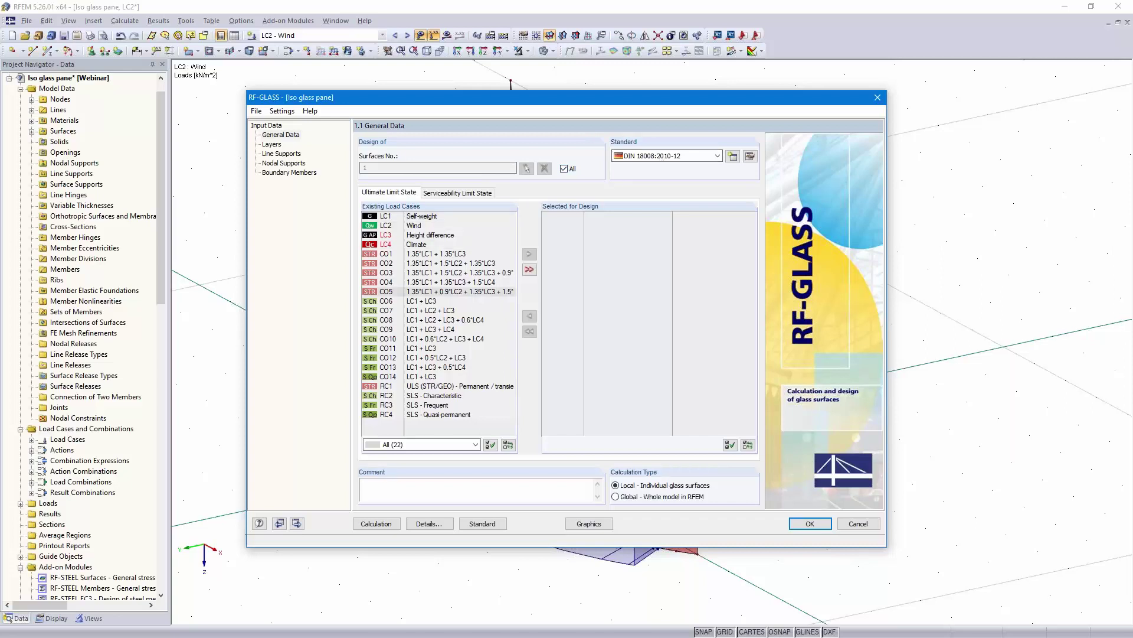
left_click(429, 257)
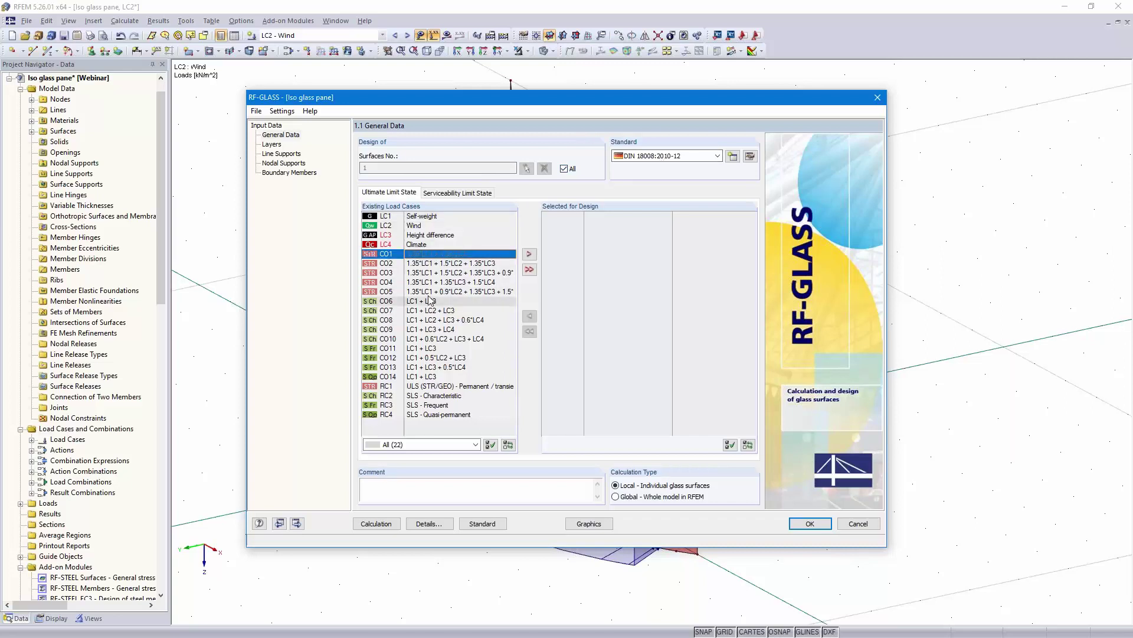
left_click(449, 291, "shift")
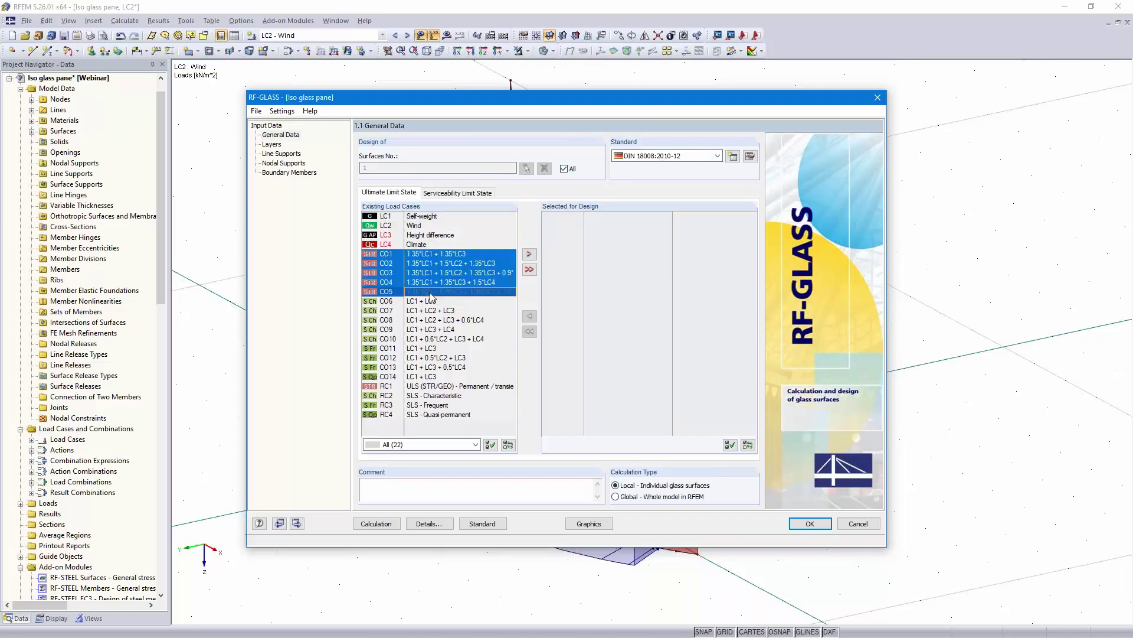
left_click(529, 253)
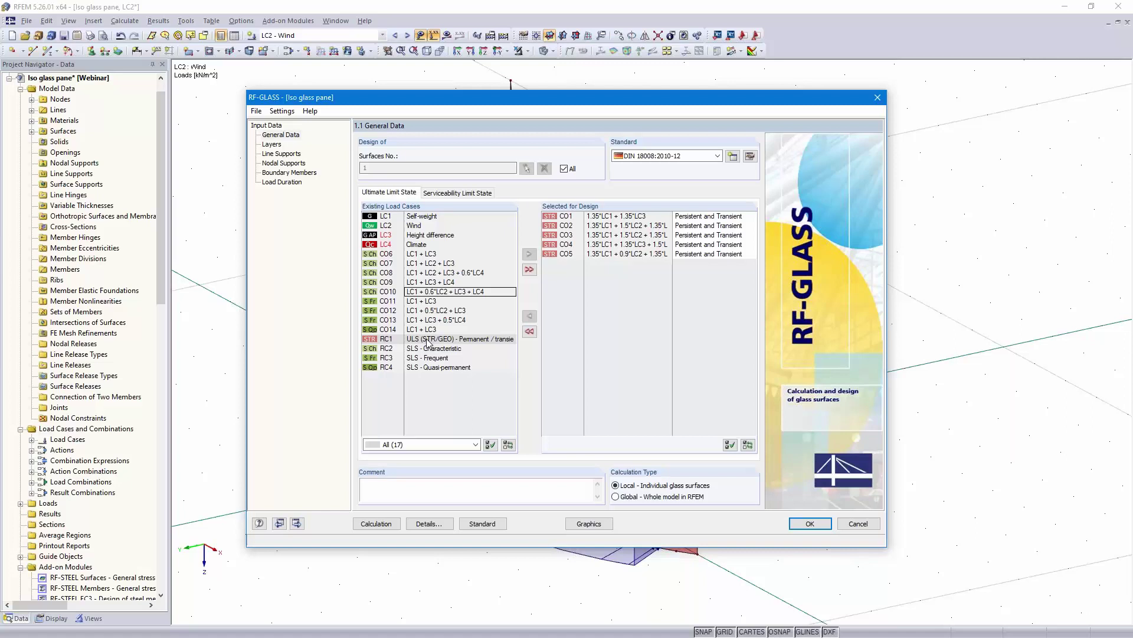
Select load combinations CO6 to CO14 for the serviceability limit state design
left_click(454, 195)
left_click(426, 301)
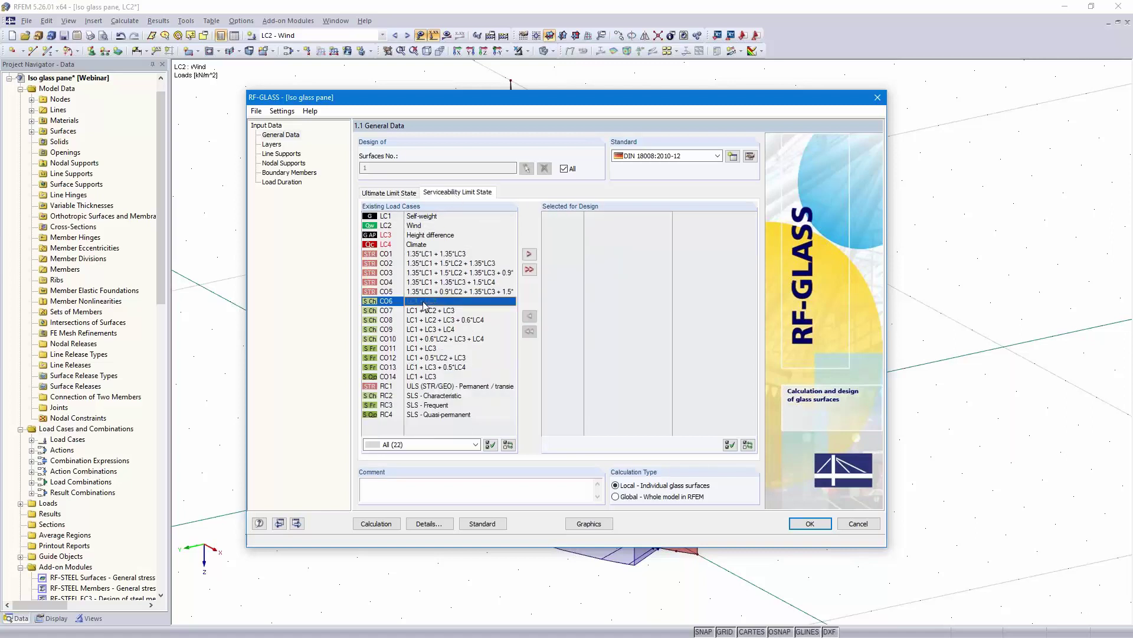
left_click(428, 376, "shift")
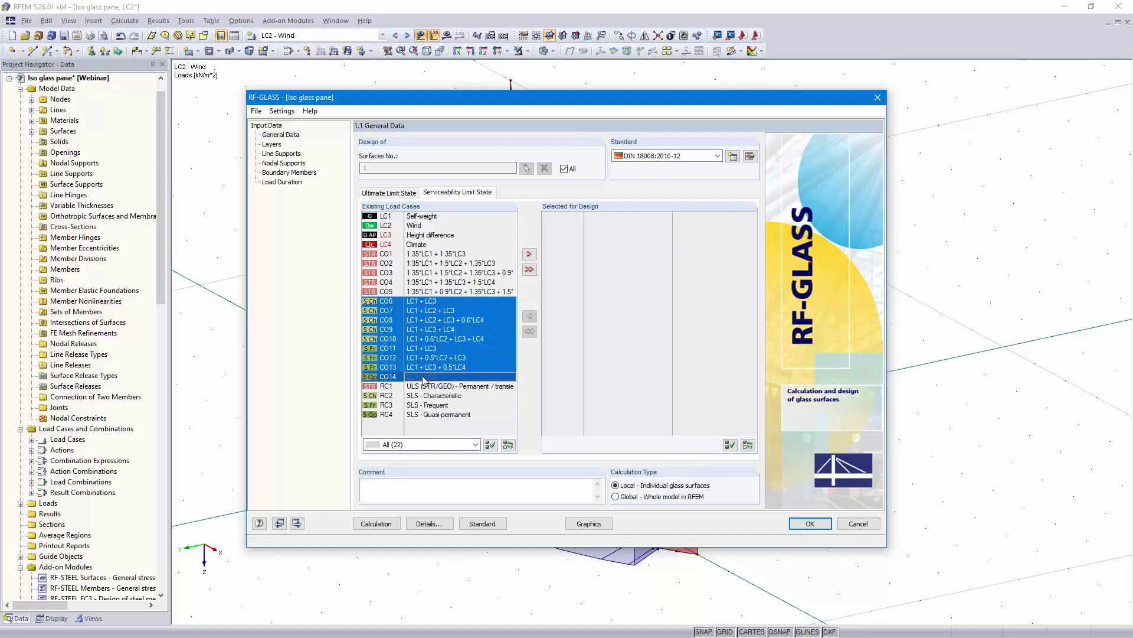
left_click(529, 254)
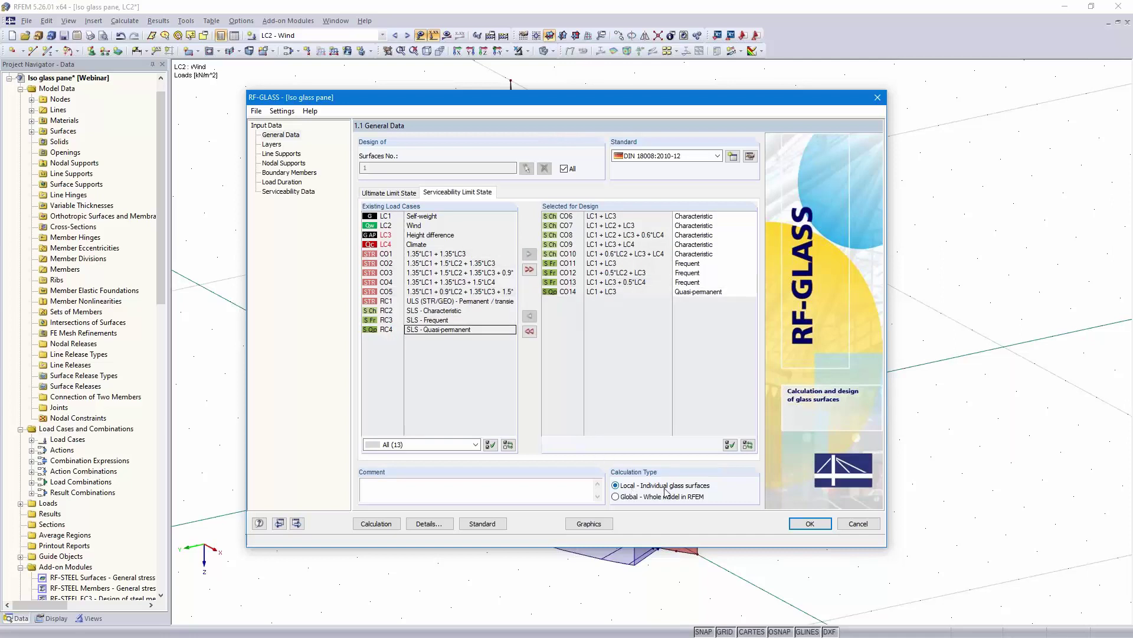
Go to the layer definition of Composition 1 and assign the composition to surface 1
left_click(297, 523)
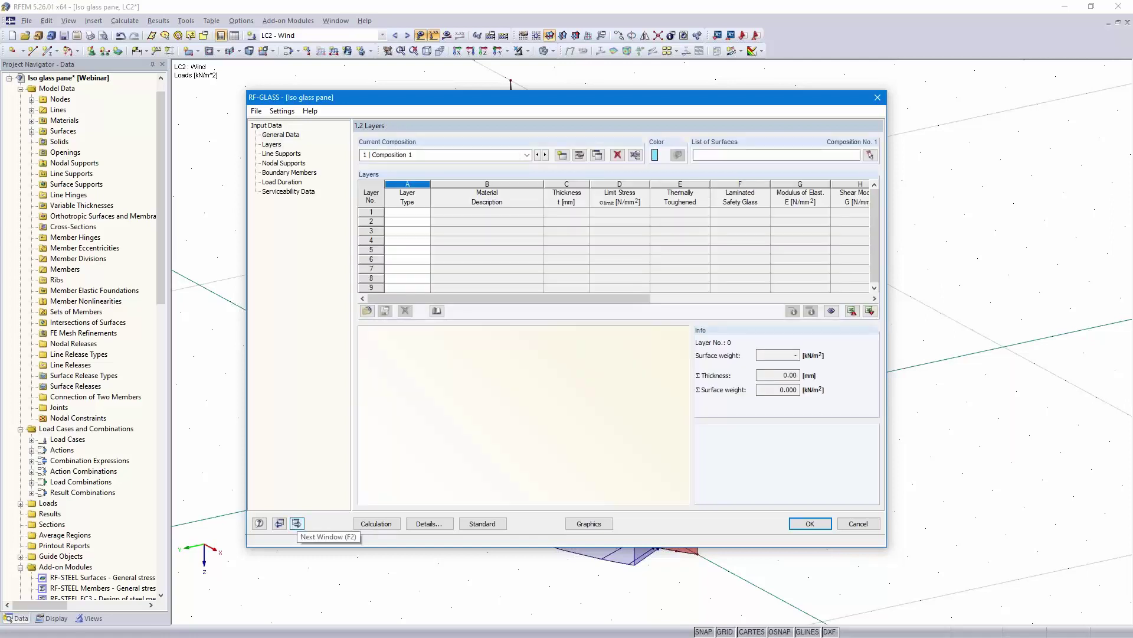
left_click(765, 157)
type("1")
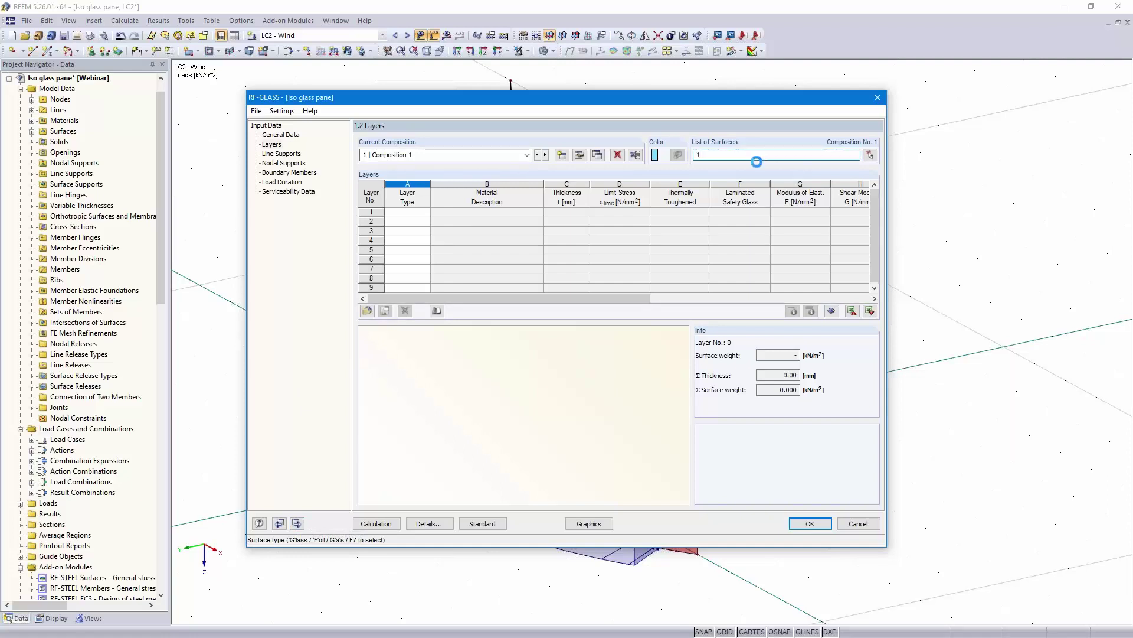
Define layer 1 as glass and assign it Heat Strengthened Float Glass (DIN 18008-1:2010-12) from the material library
left_click(416, 213)
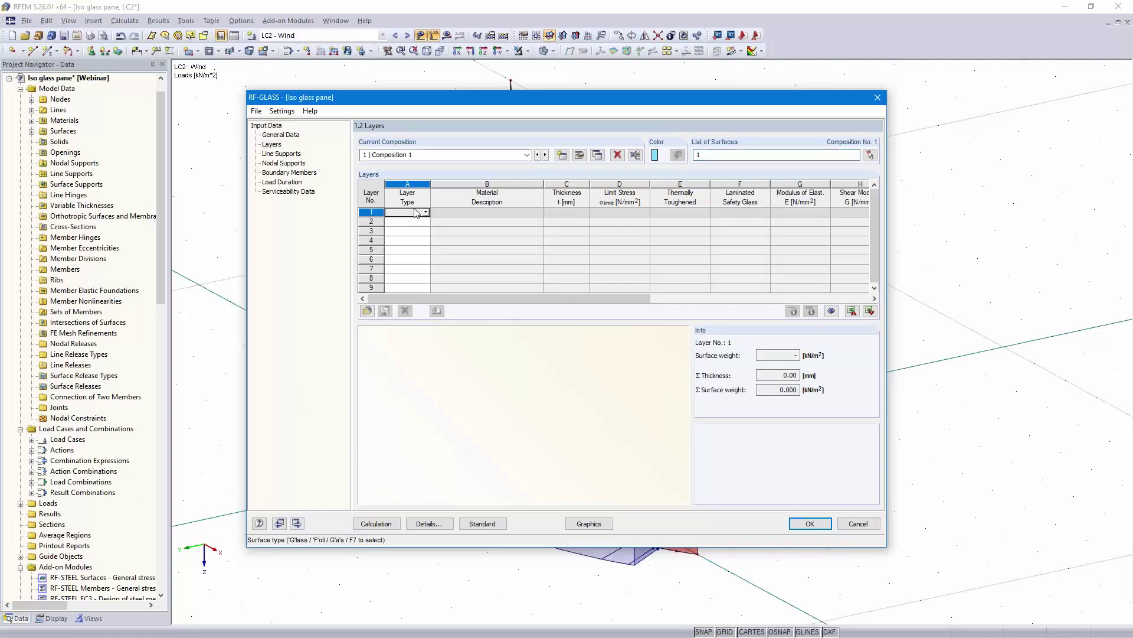
left_click(425, 213)
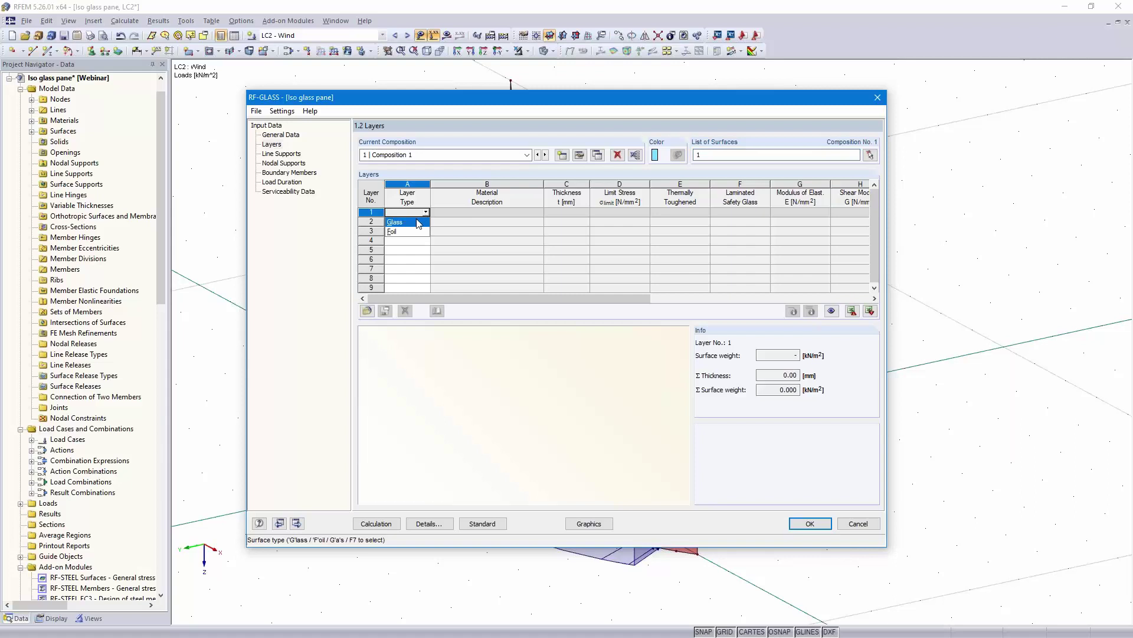
left_click(419, 222)
left_click(515, 213)
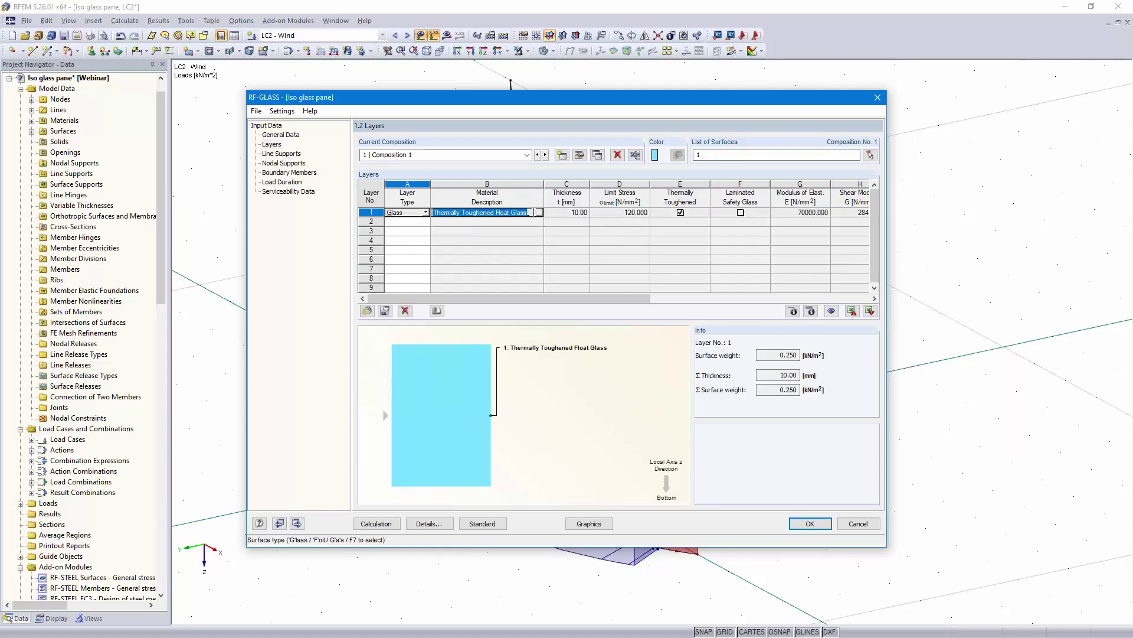
left_click(538, 213)
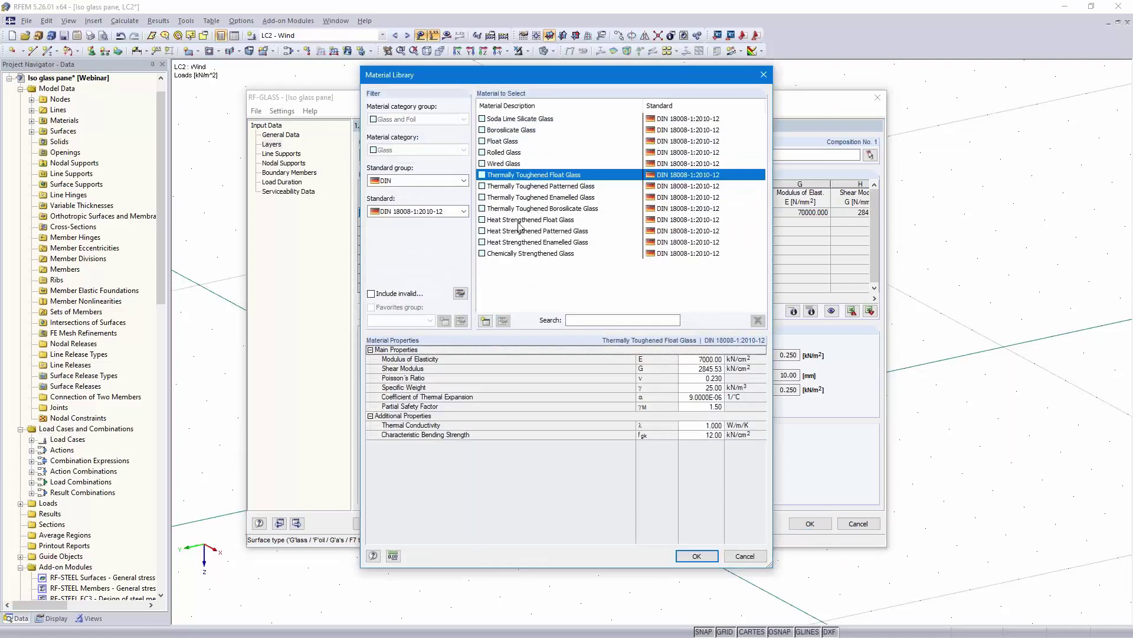
left_click(565, 222)
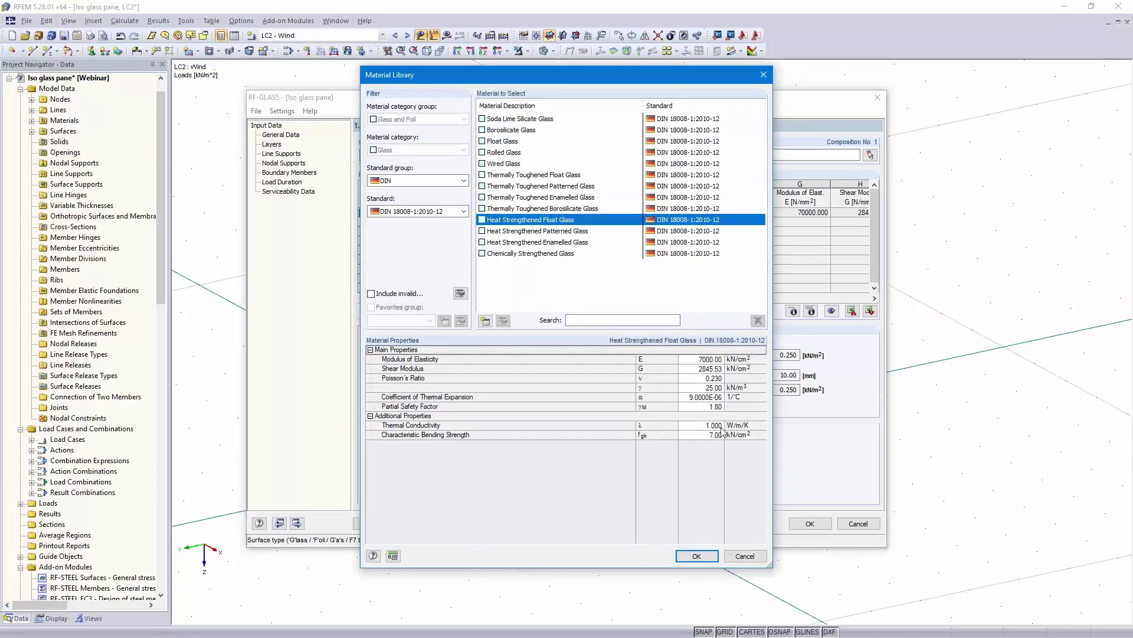
left_click(696, 557)
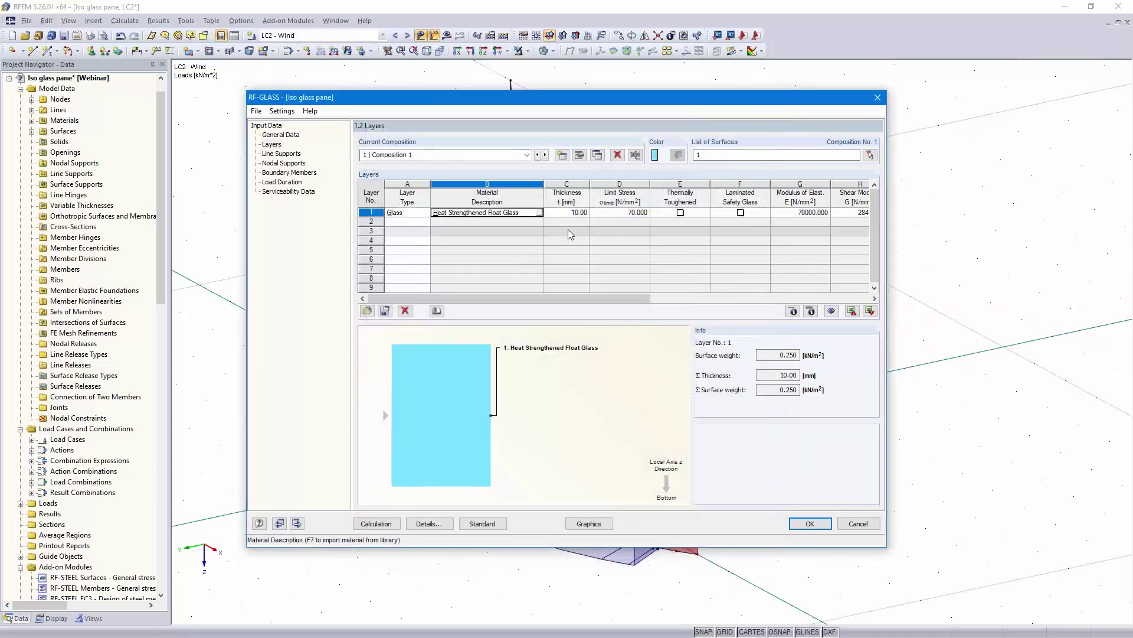
Set layer 1's thickness to 6 mm and mark it as thermally toughened and laminated safety glass
left_click(567, 212)
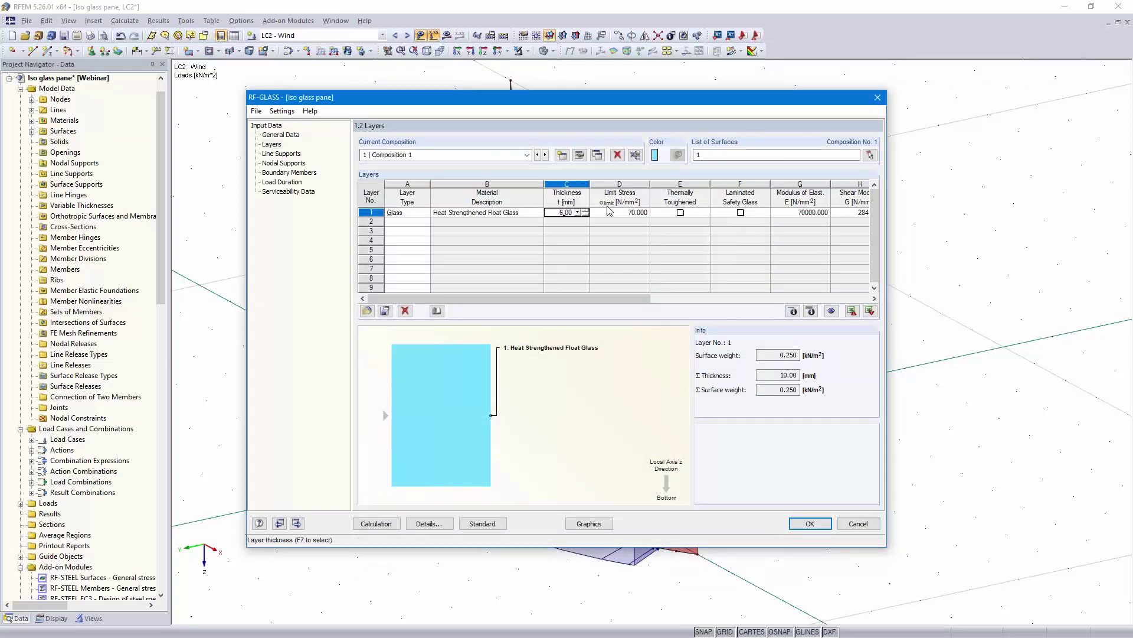
left_click(680, 212)
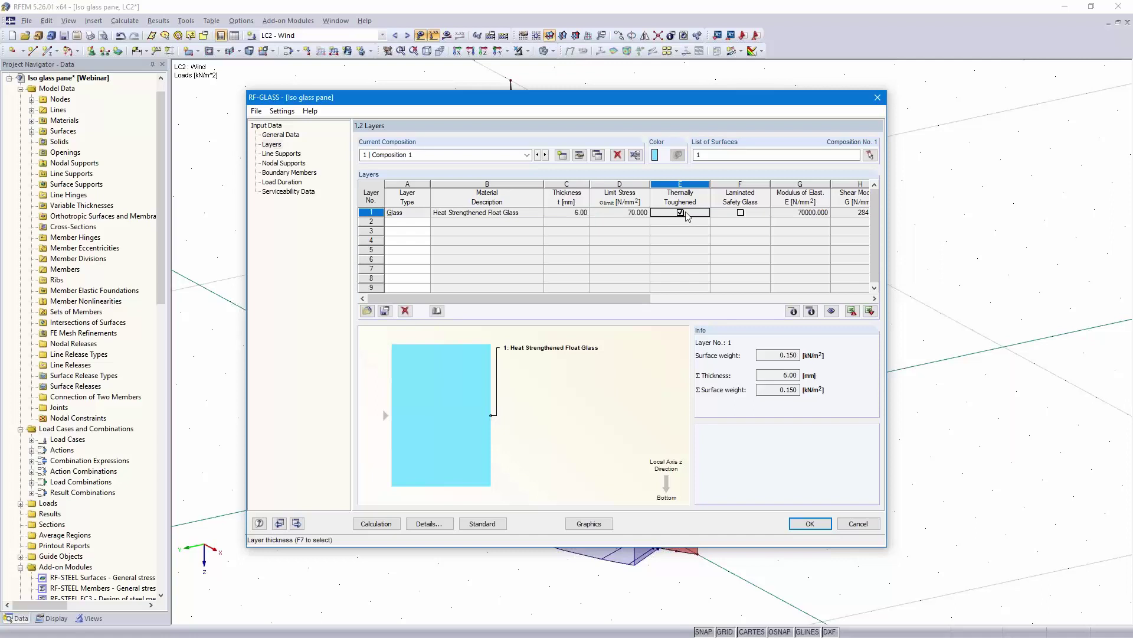
left_click(740, 213)
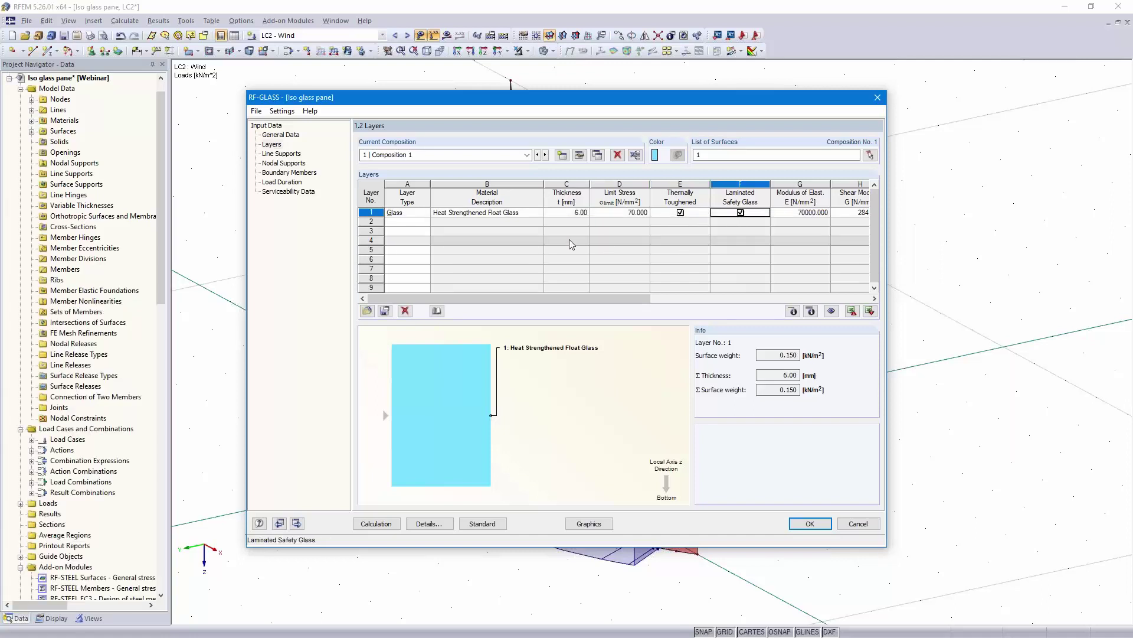
Add a foil as layer 2, keeping the PVB 22 °C loading until 3 min material, with a thickness of 1.52 mm
left_click(408, 221)
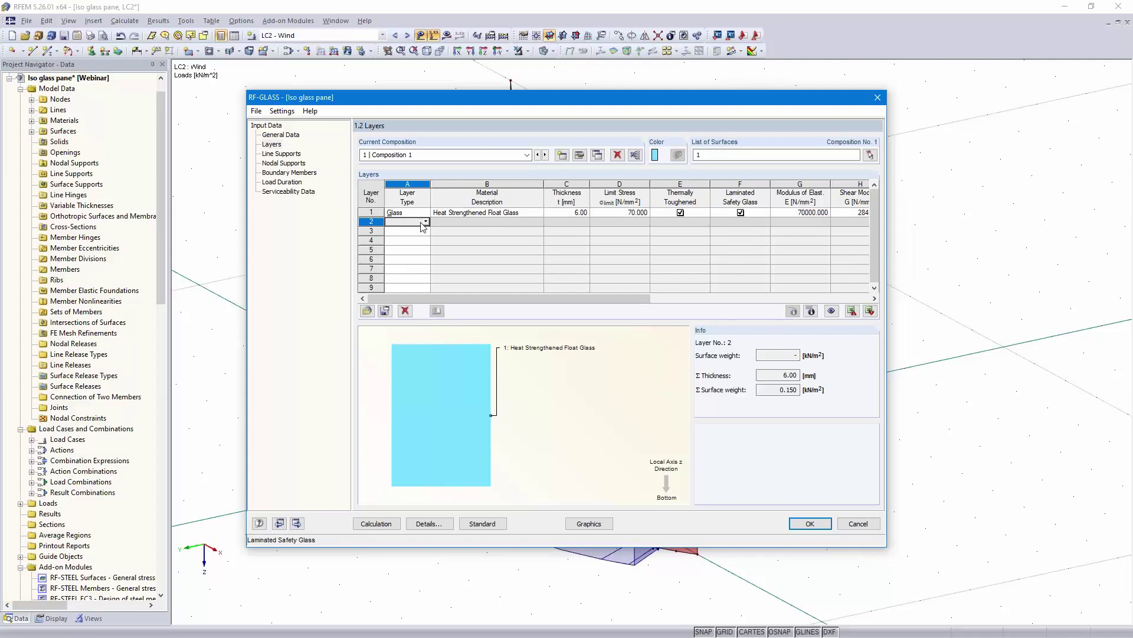
left_click(425, 221)
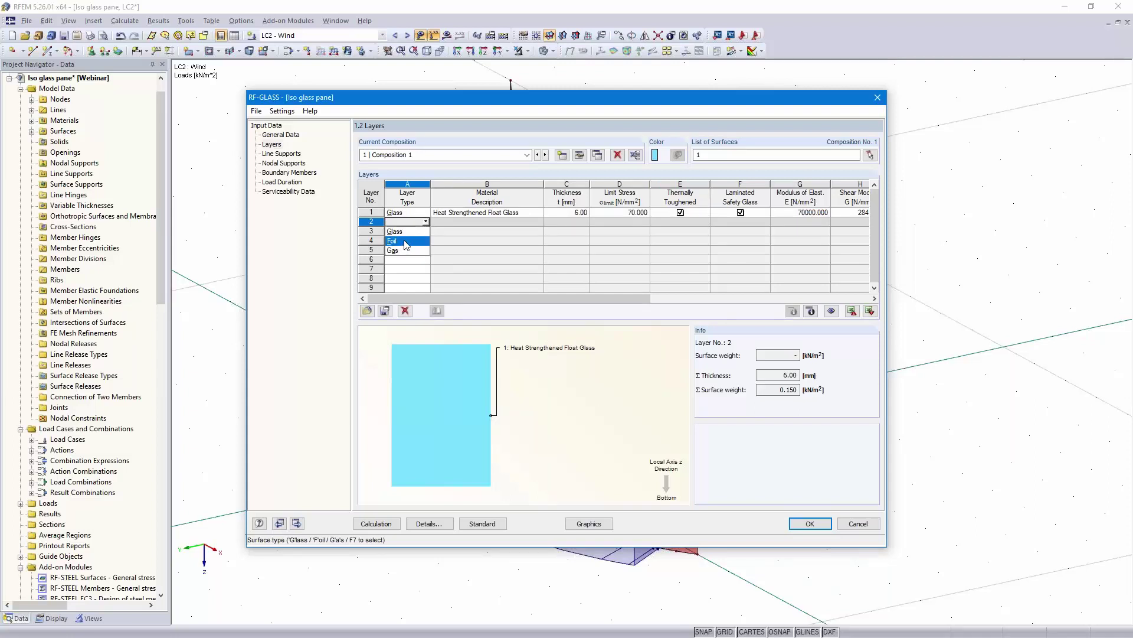
left_click(406, 241)
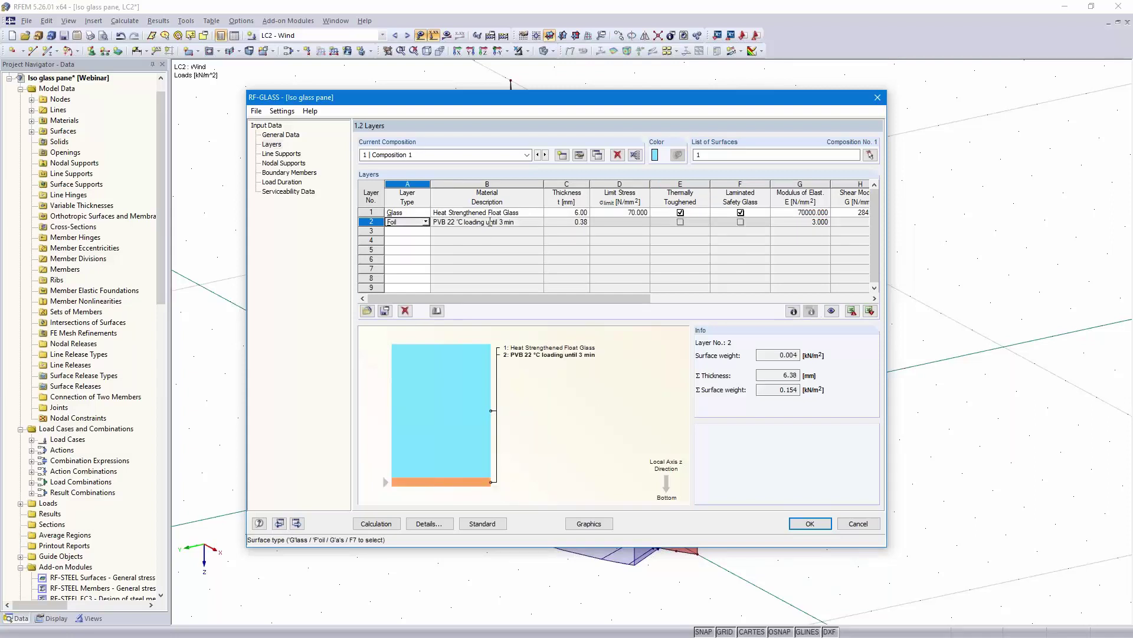
left_click(566, 221)
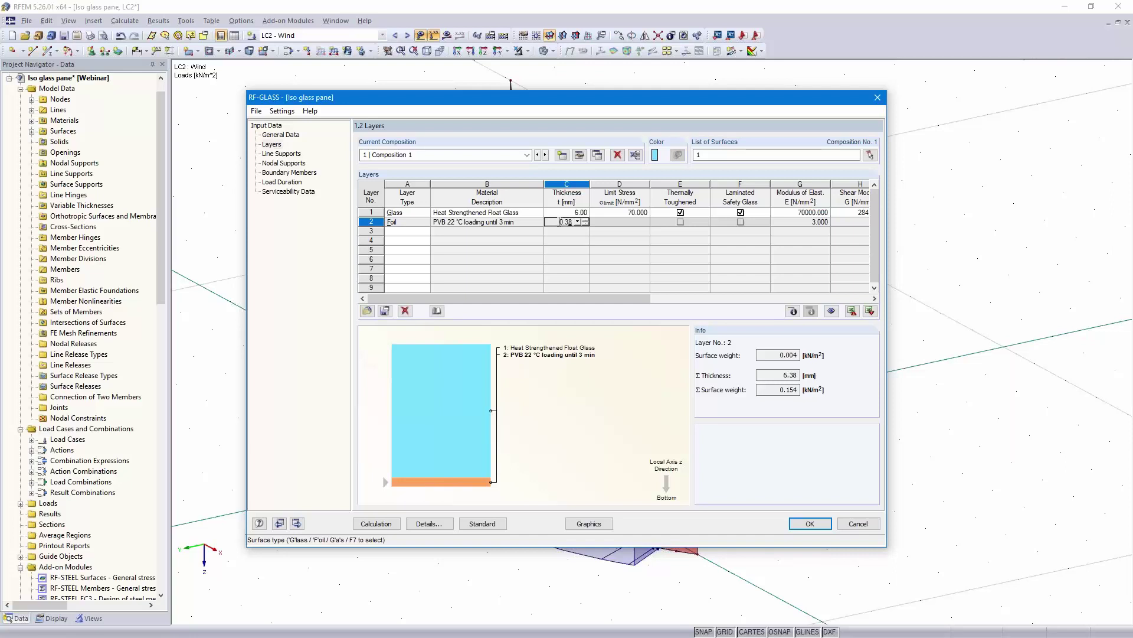
type("1.52")
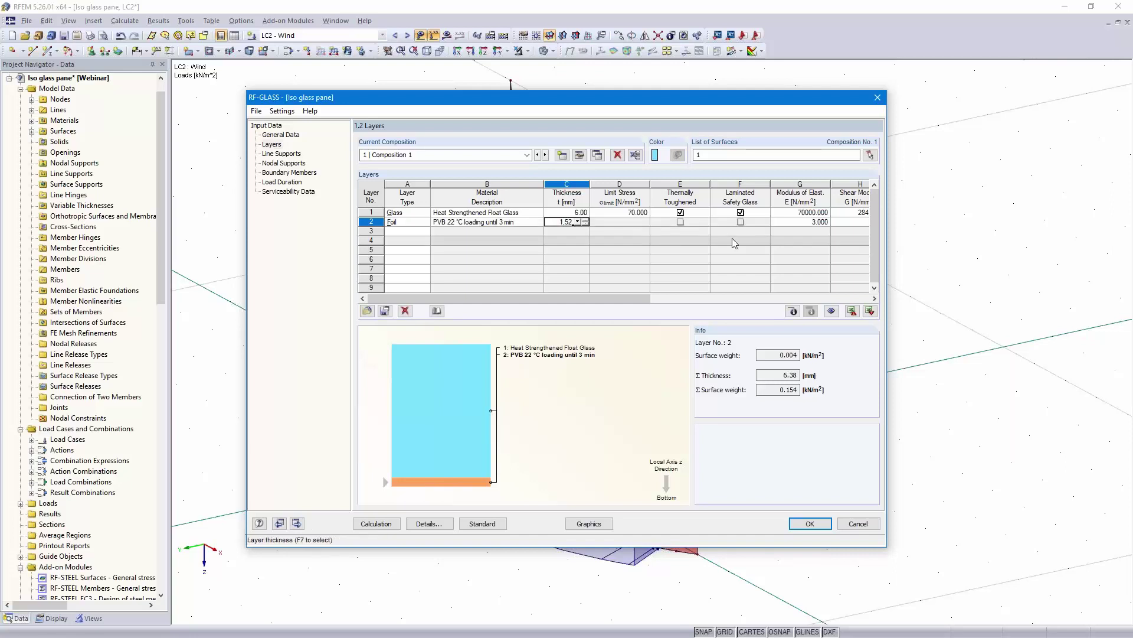
Add a second glass pane as layer 3 below the foil, with the same properties as layer 1
left_click(400, 232)
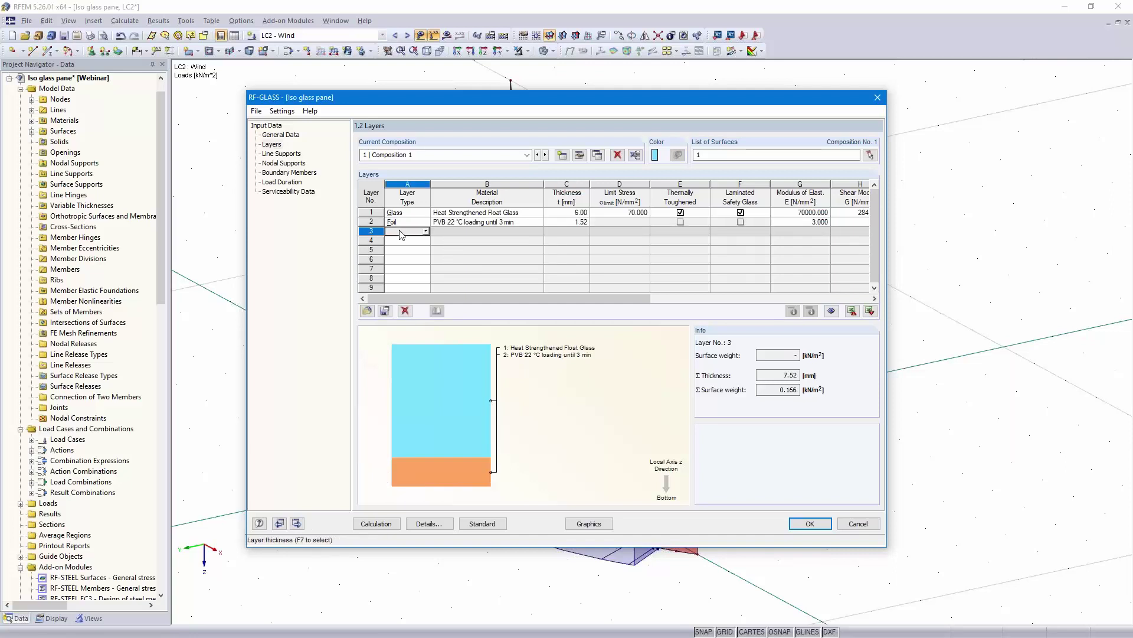
left_click(425, 231)
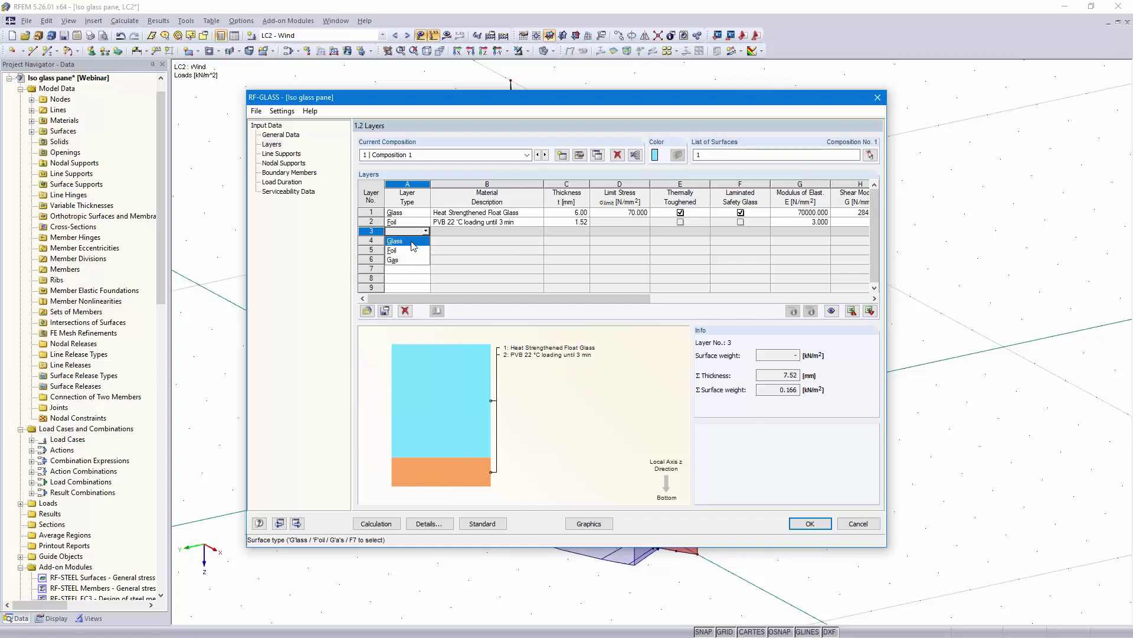
left_click(394, 241)
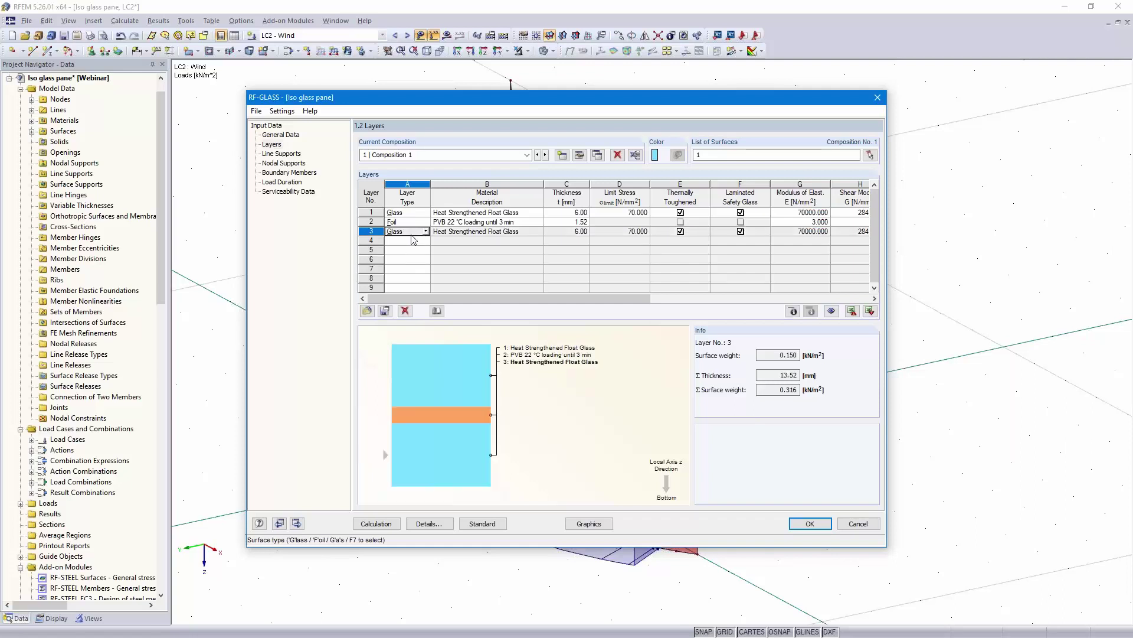
Add a gas layer as layer 4, using Dry Air from the material library and a thickness of 16 mm
left_click(406, 243)
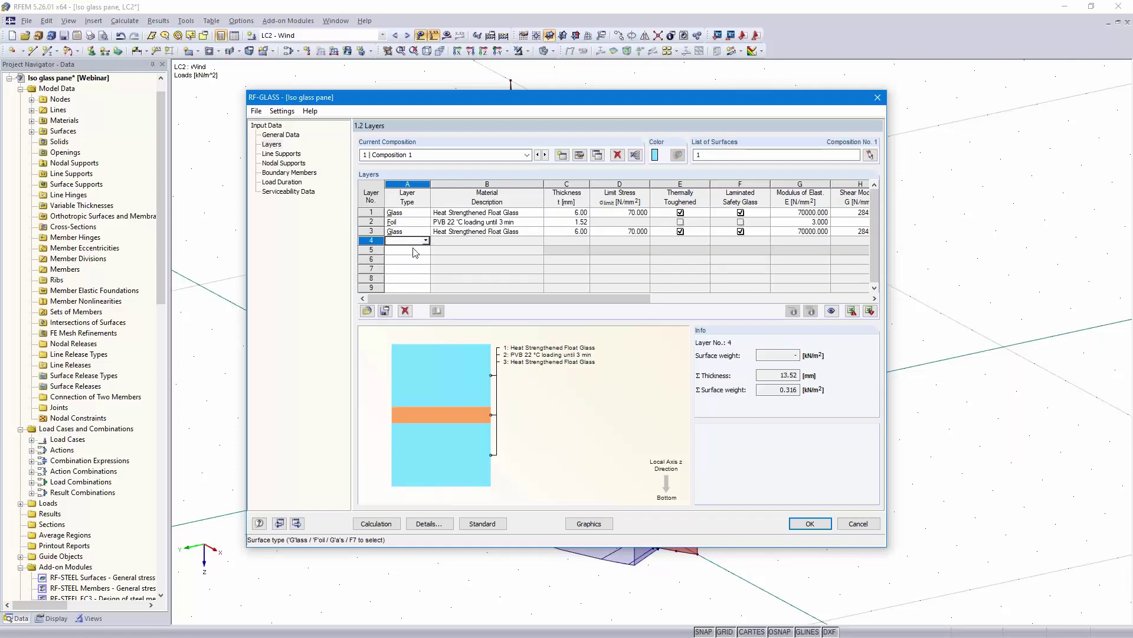
left_click(426, 241)
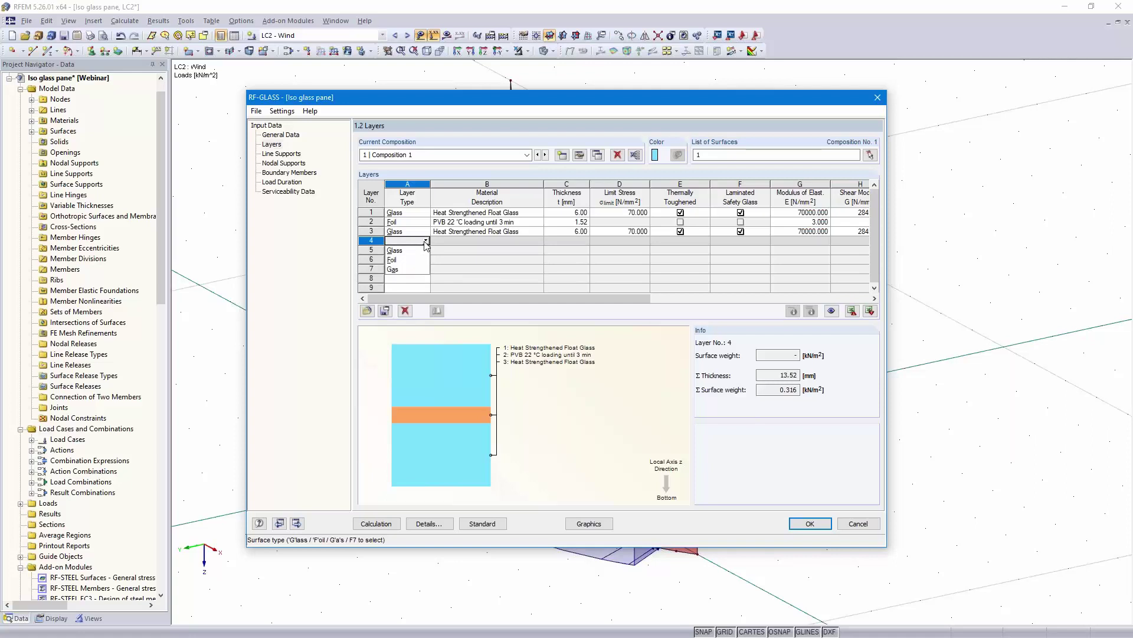
left_click(413, 270)
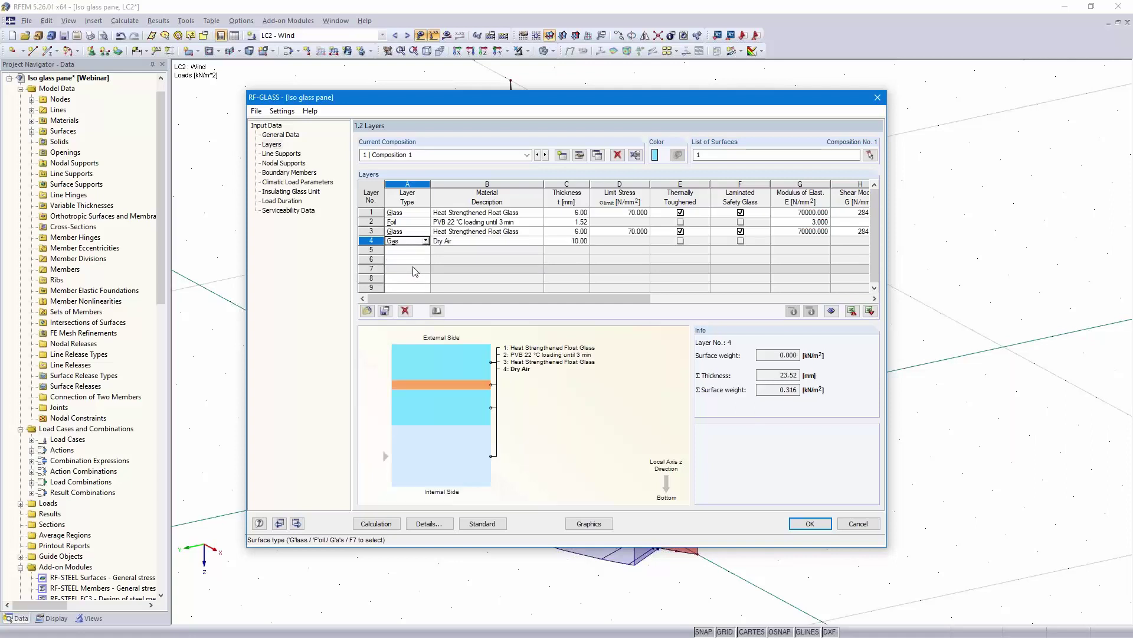
left_click(529, 242)
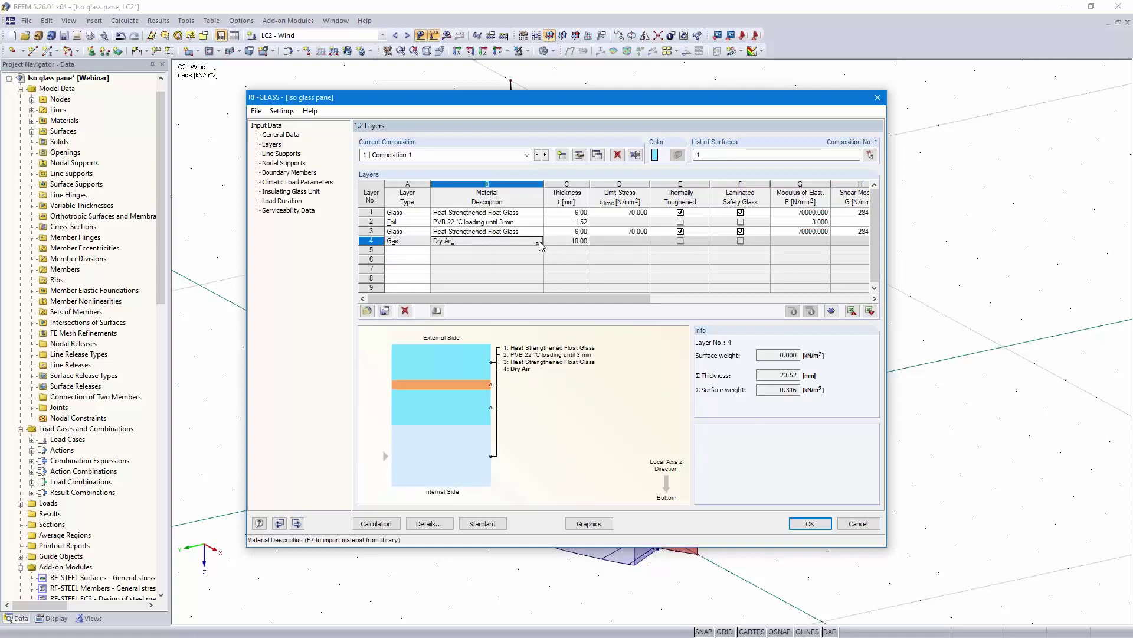
left_click(538, 242)
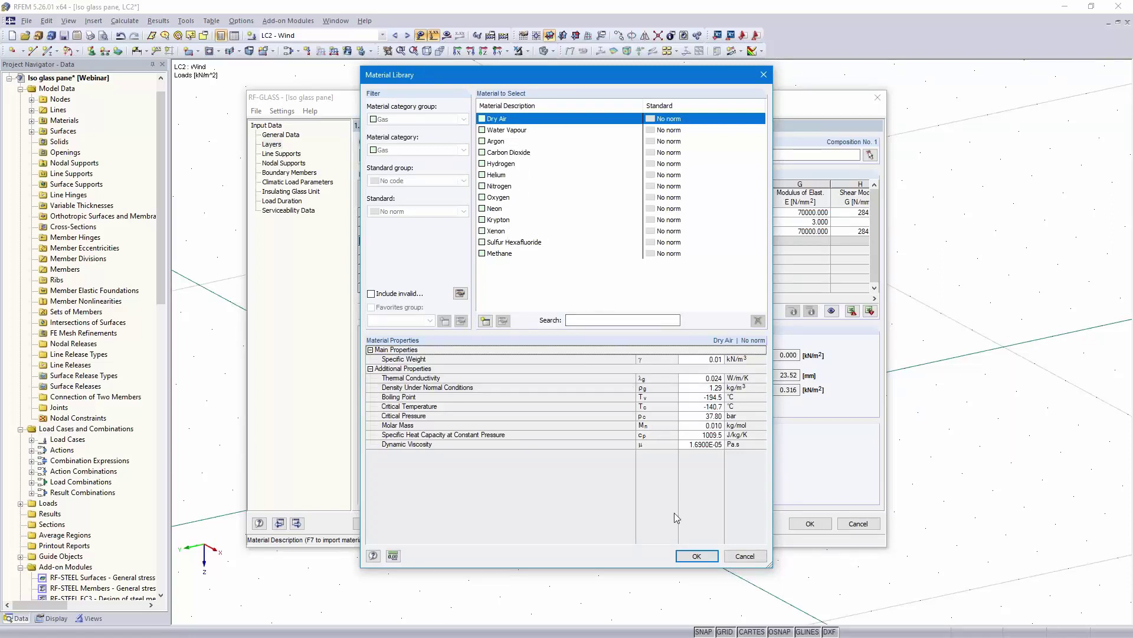
left_click(697, 555)
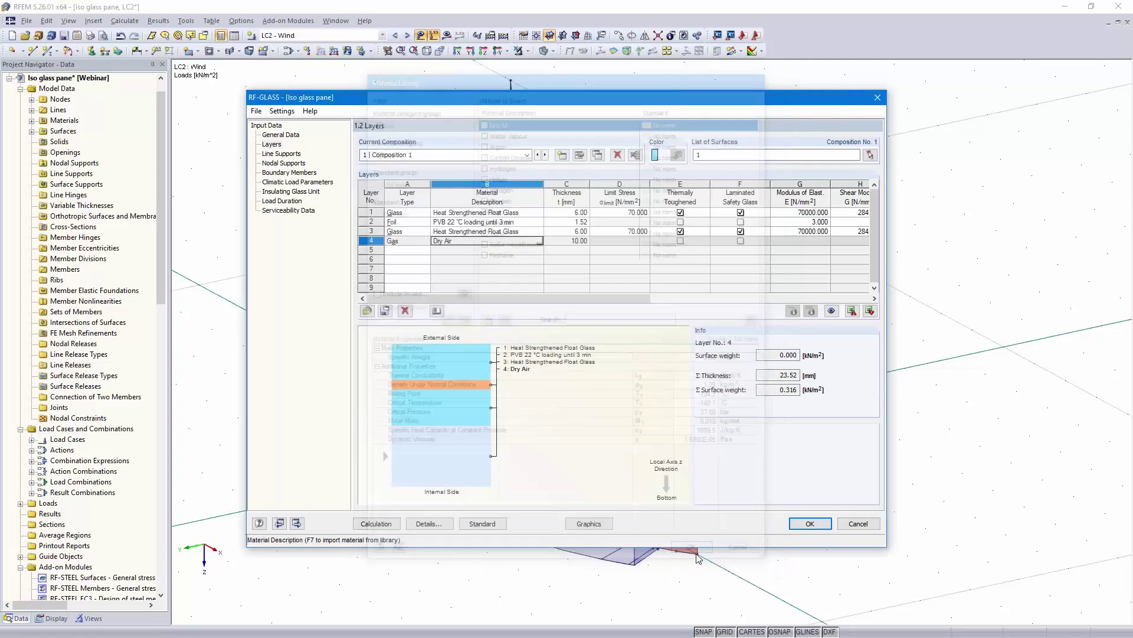
left_click(558, 240)
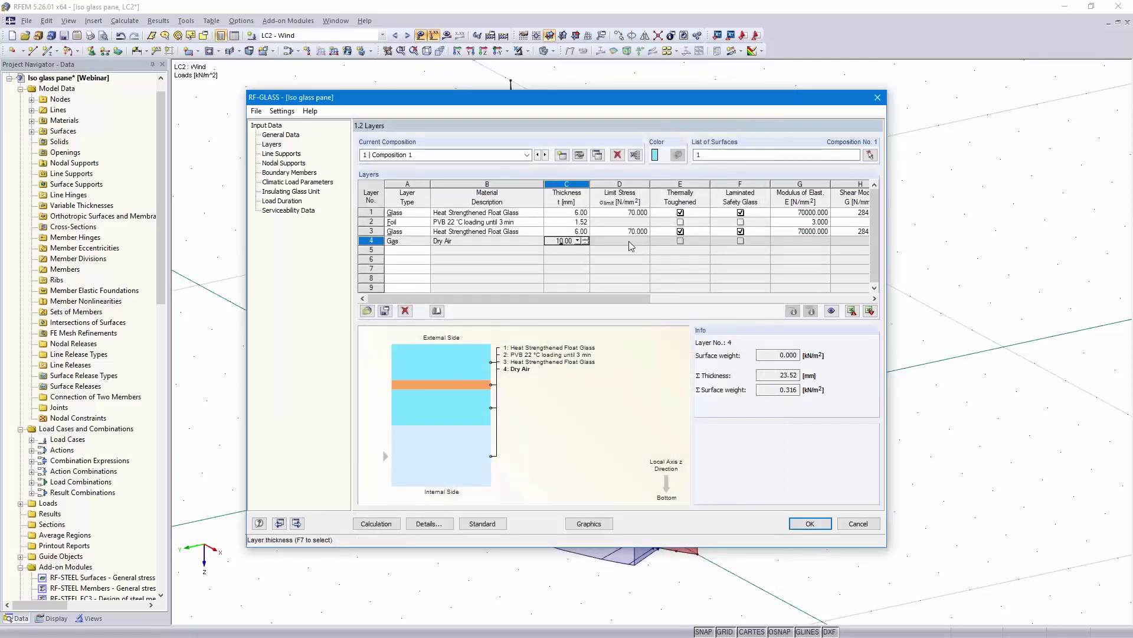
Add a glass layer as layer 5 and assign it Float Glass from the material library
left_click(410, 250)
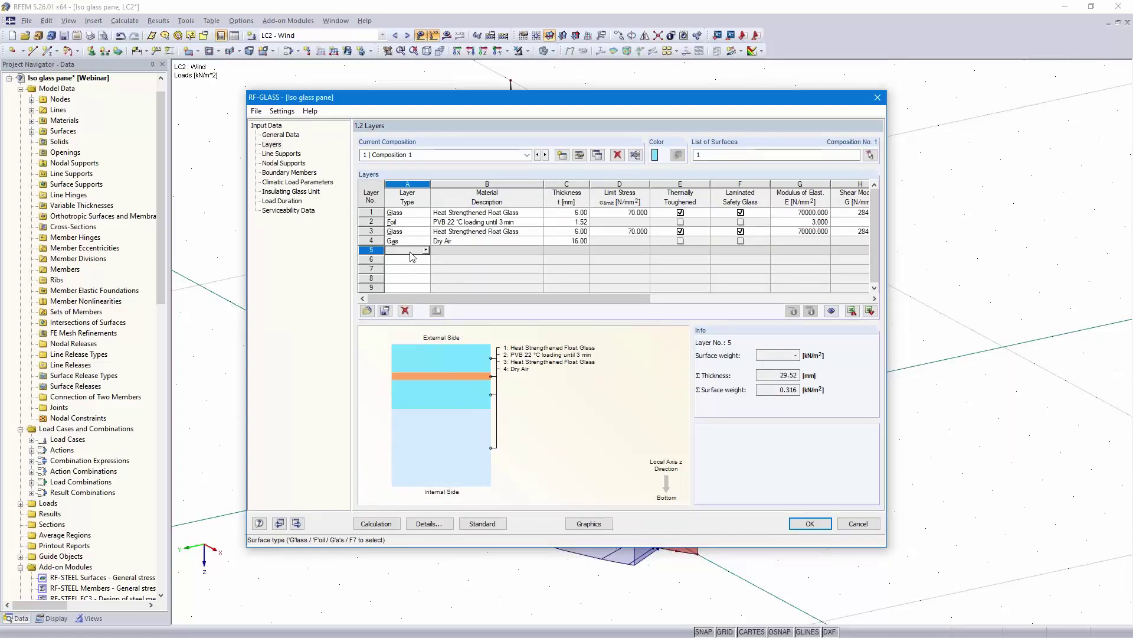
left_click(425, 250)
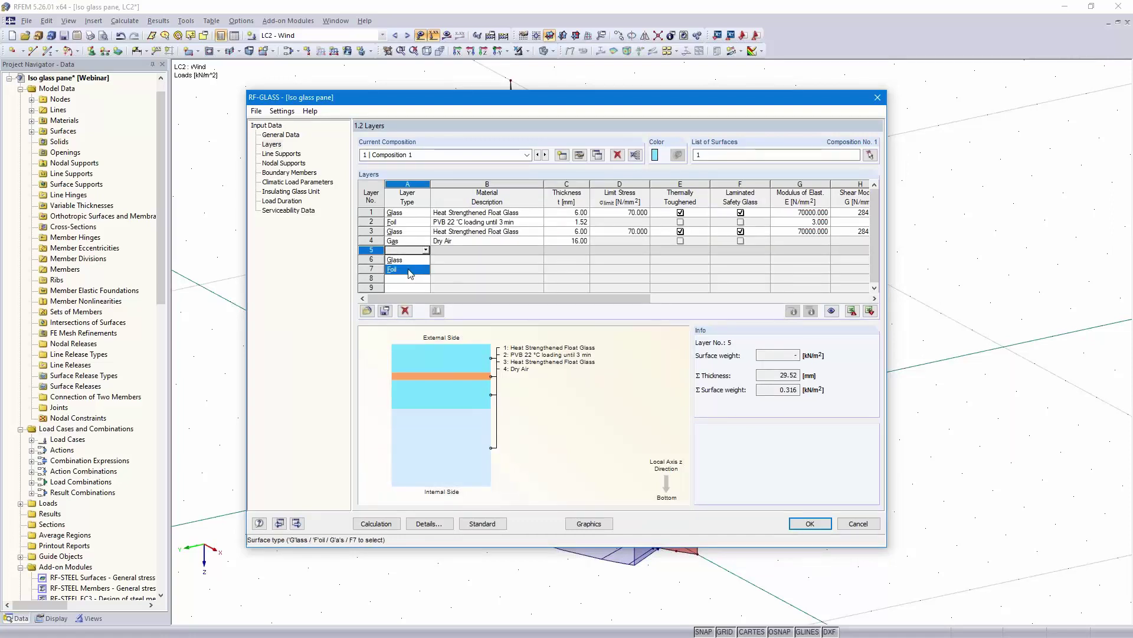
left_click(411, 260)
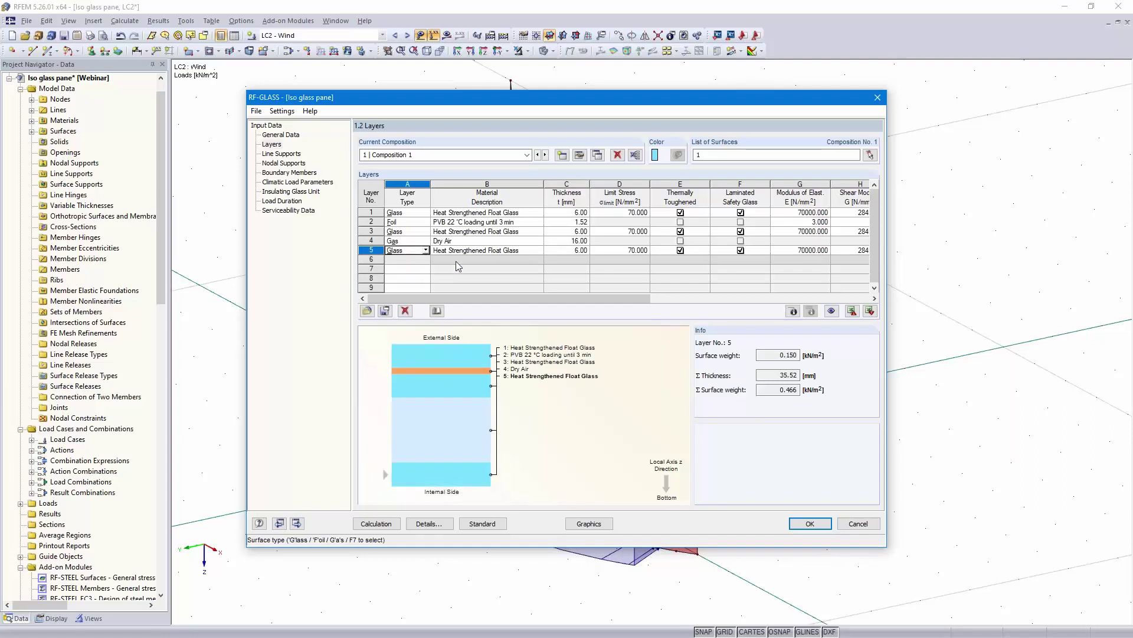
left_click(536, 251)
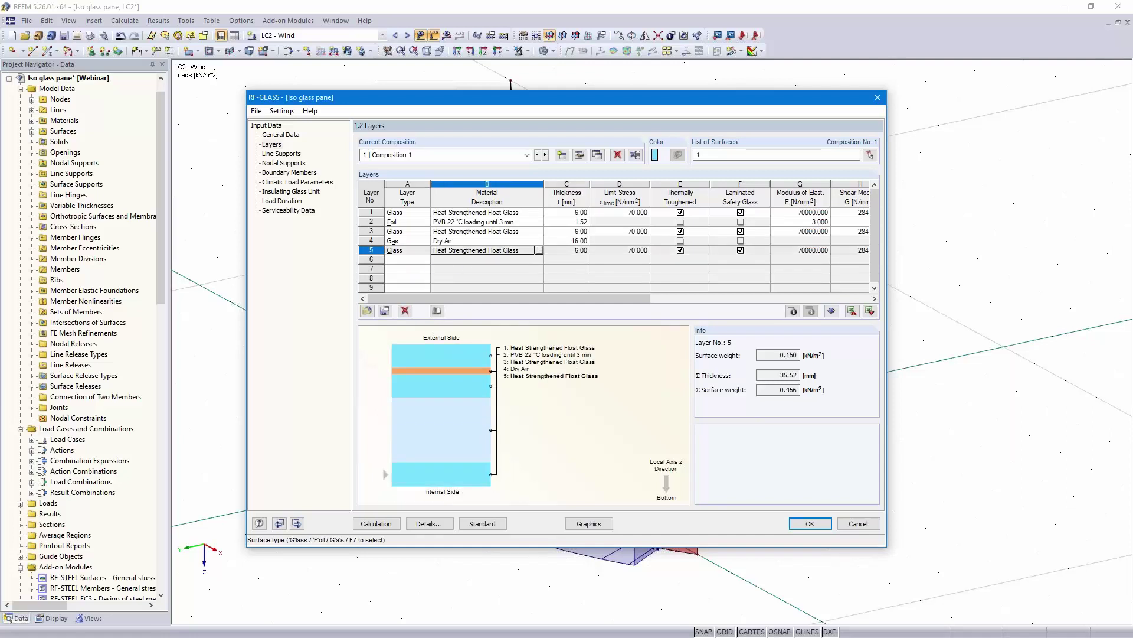
left_click(539, 251)
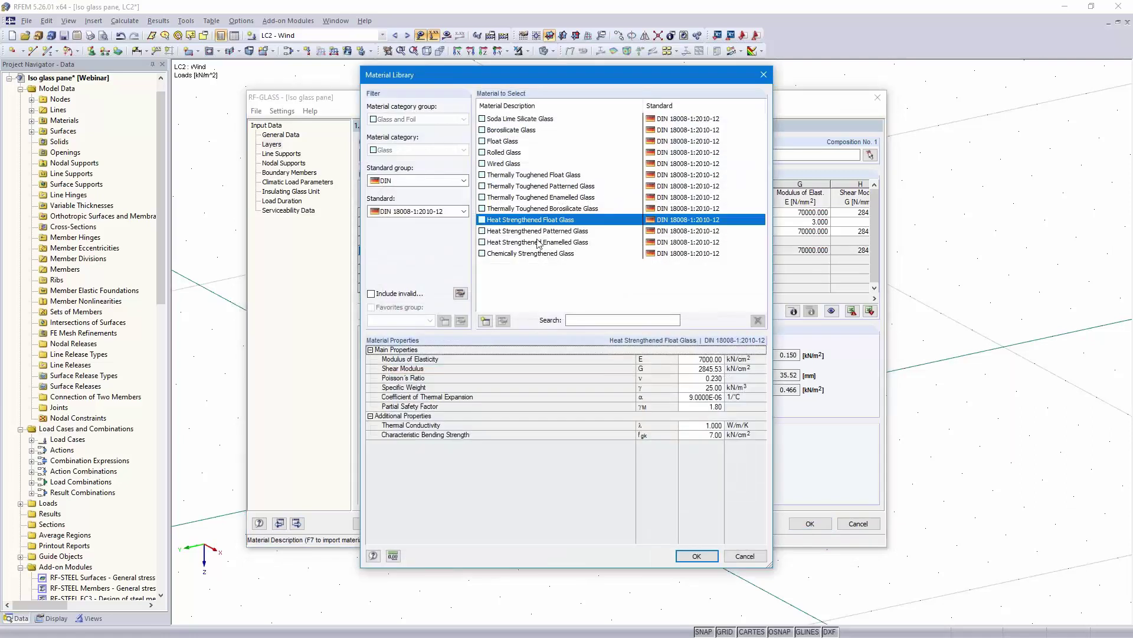
left_click(508, 145)
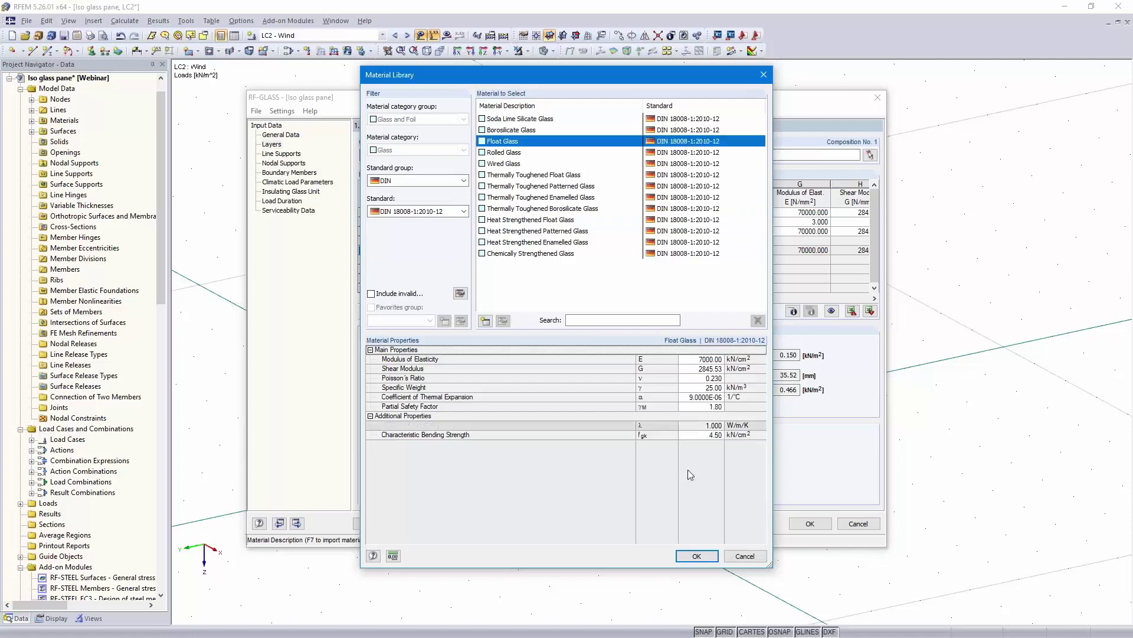
left_click(694, 557)
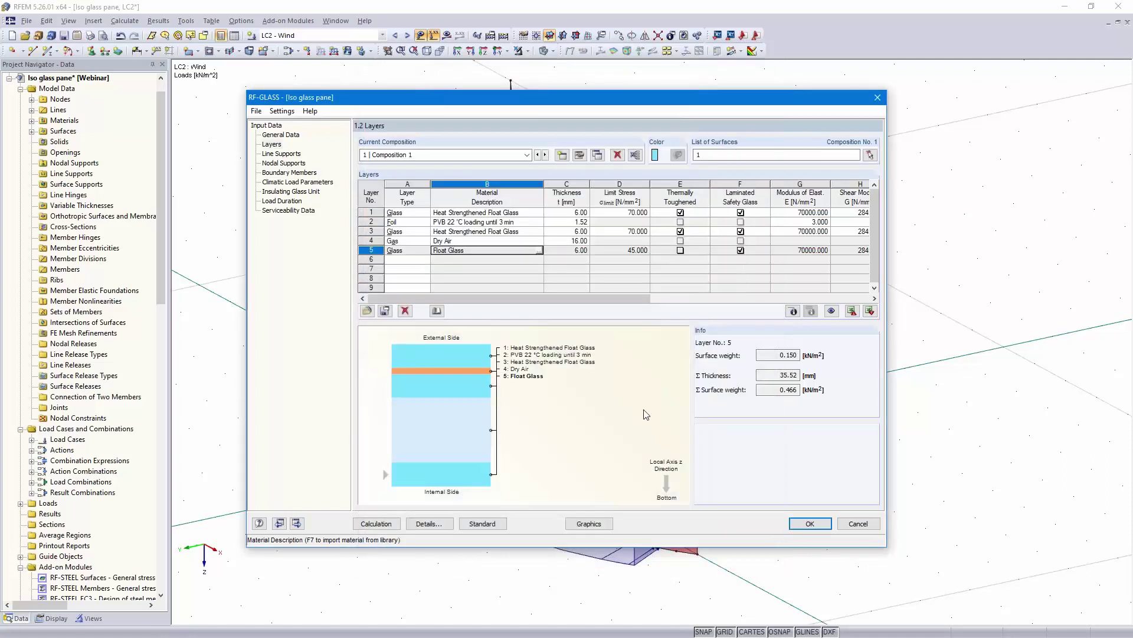
Set layer 5's thickness to 3 mm and clear its laminated safety glass option
left_click(565, 250)
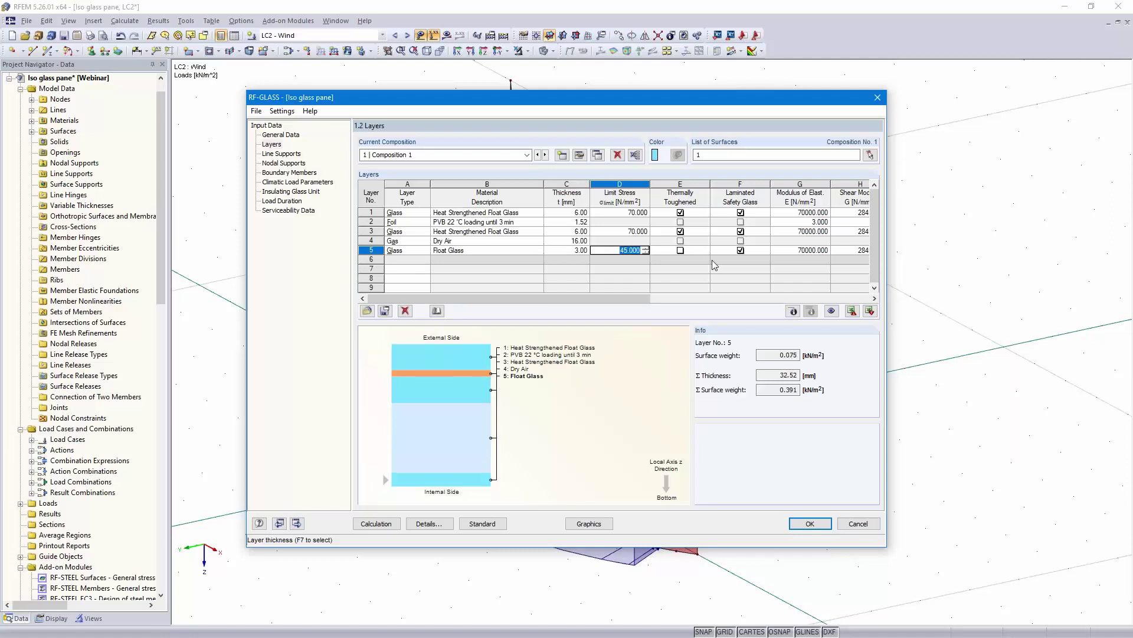
key("Tab")
left_click(740, 250)
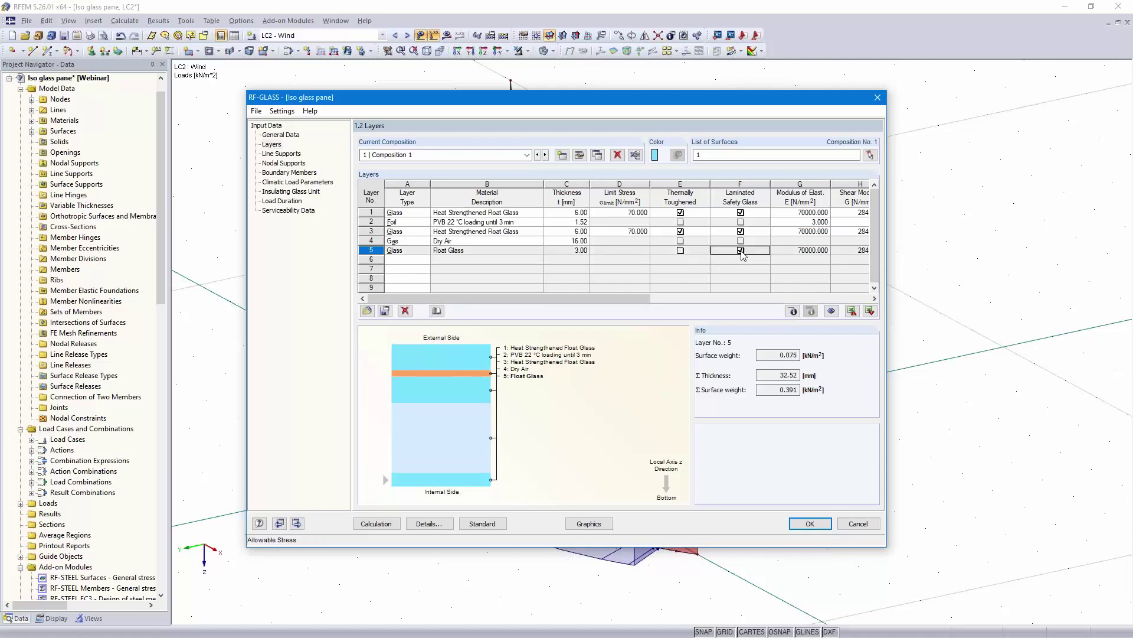
Add a gas layer as layer 6, with Dry Air and a thickness of 16 mm
left_click(406, 259)
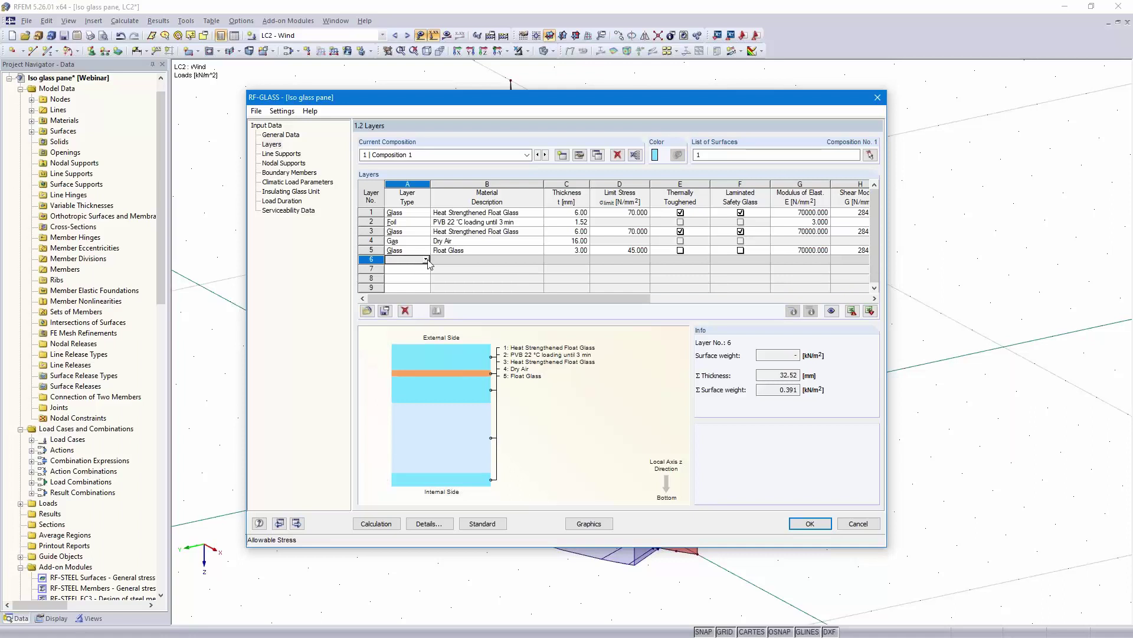
left_click(427, 261)
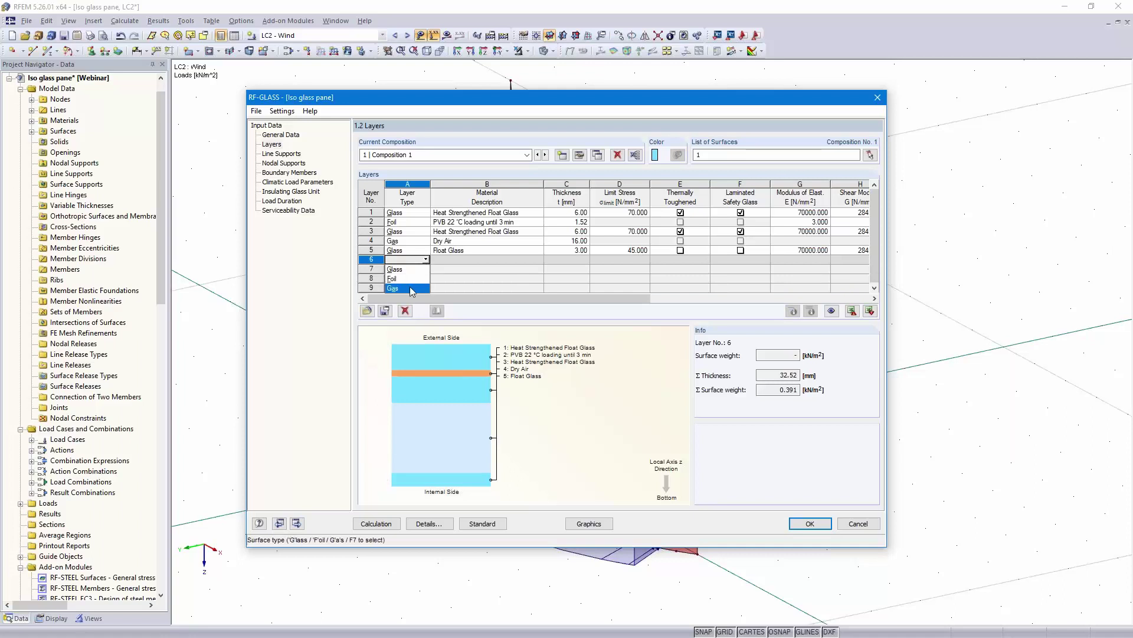
left_click(410, 288)
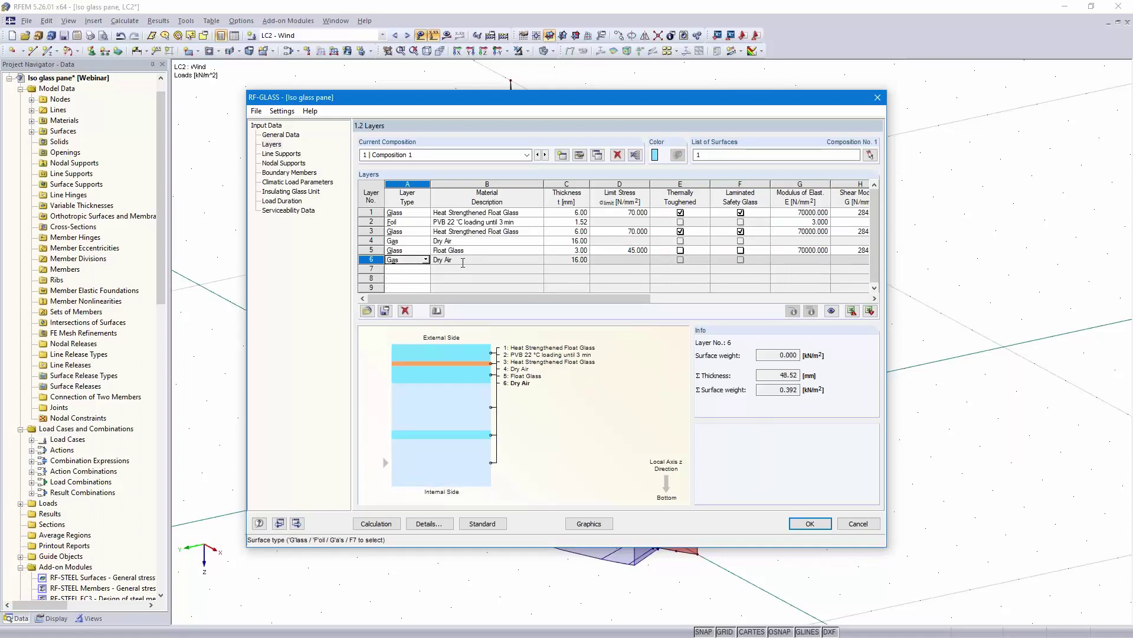
Add a glass layer as layer 7 and assign it Heat Strengthened Float Glass from the material library
left_click(409, 270)
left_click(426, 269)
left_click(408, 279)
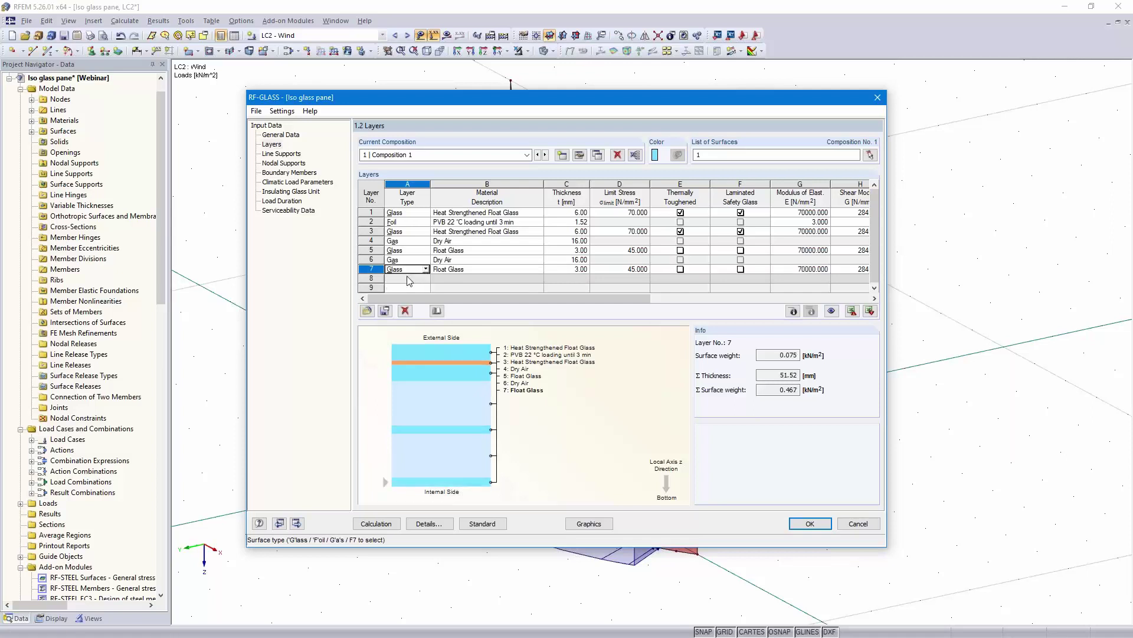
left_click(538, 271)
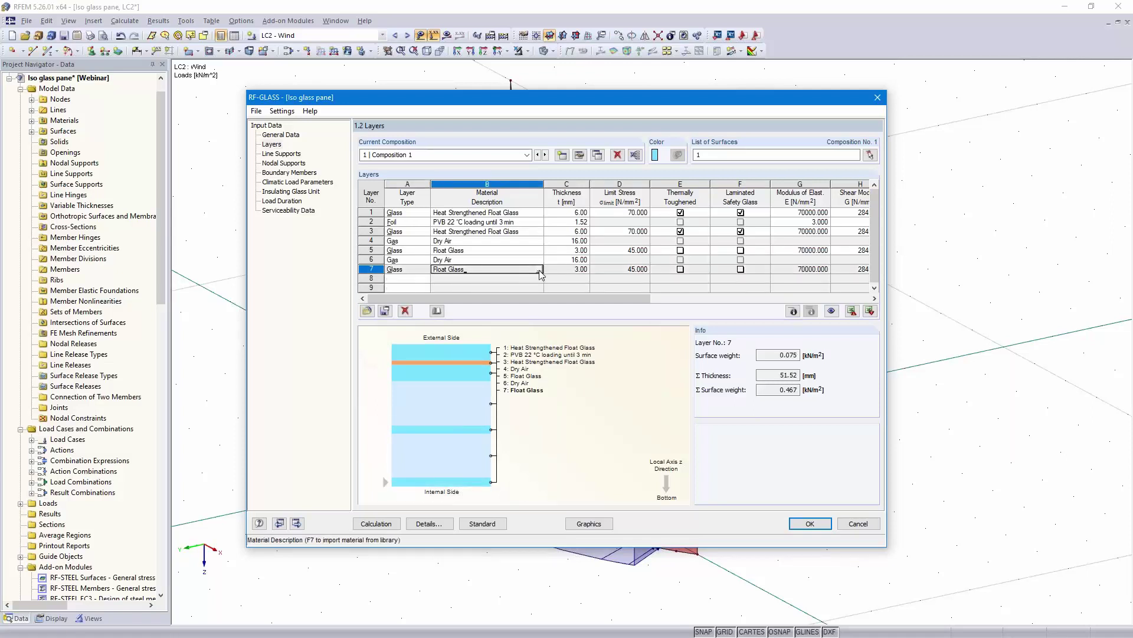
left_click(539, 270)
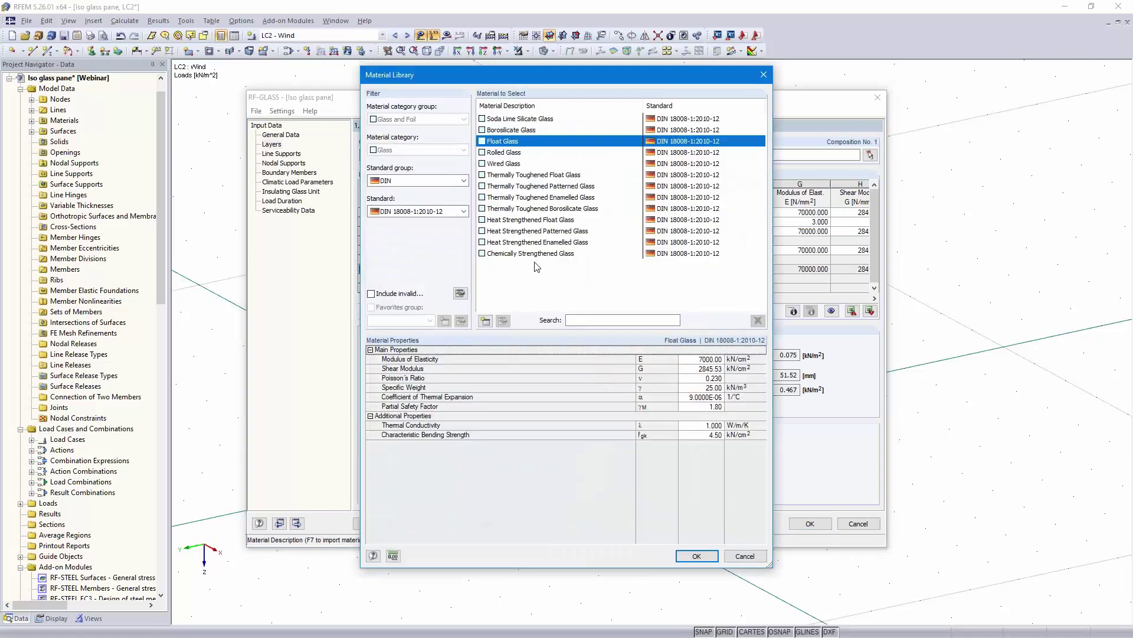
left_click(522, 220)
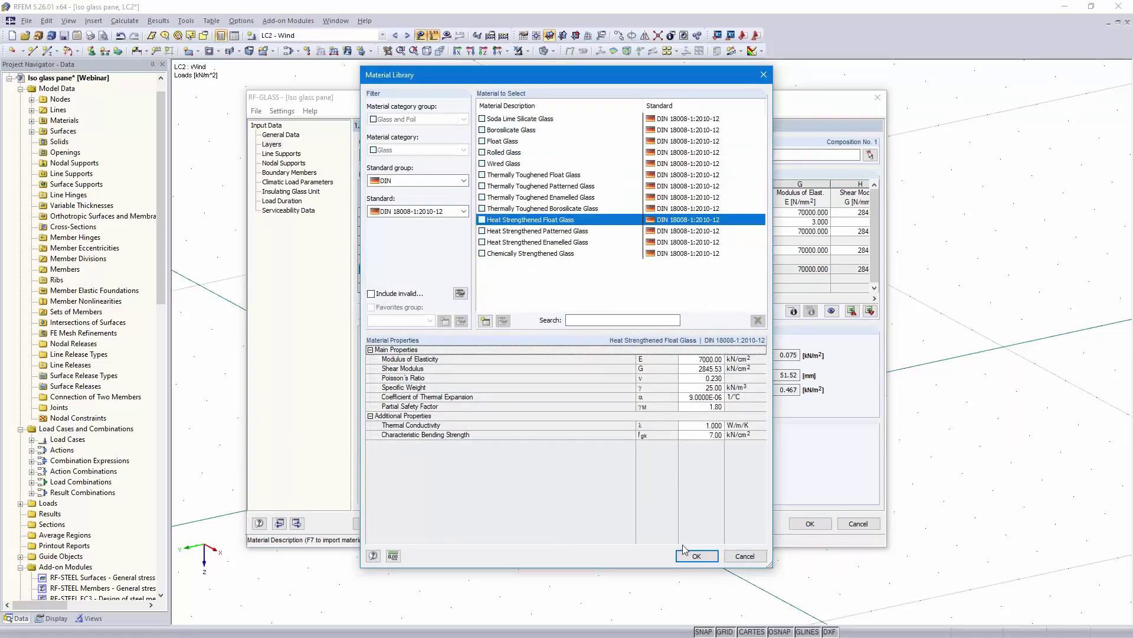
left_click(697, 556)
Add a foil layer as layer 8, with PVB 22 °C loading until 3 min and a thickness of 1.52 mm
left_click(410, 279)
left_click(425, 279)
left_click(405, 296)
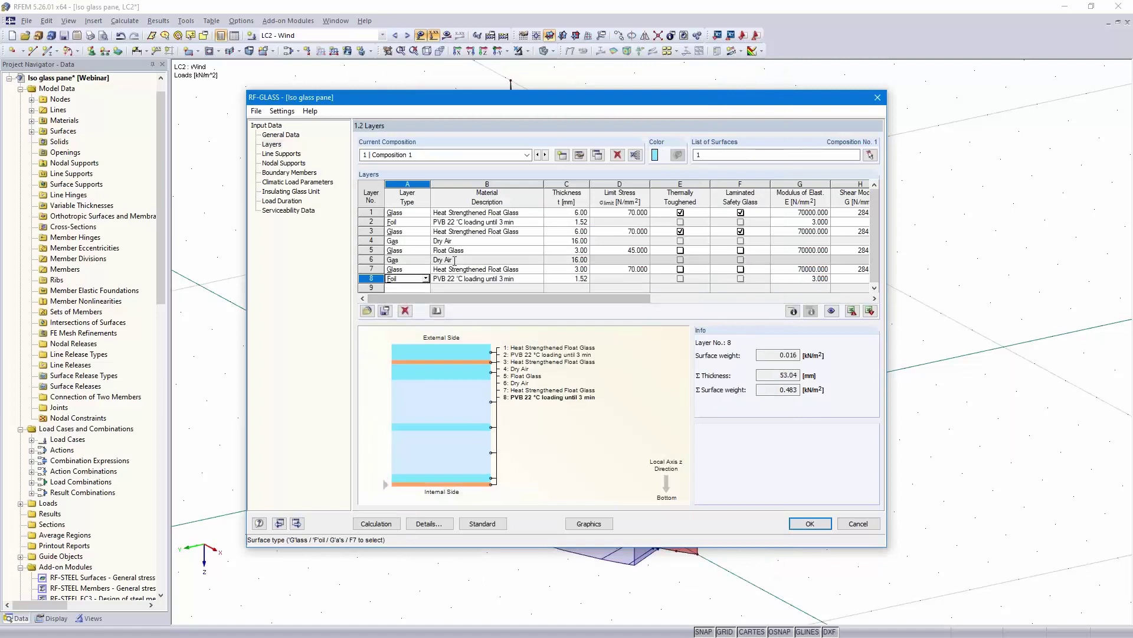
Mark glass layer 7 as thermally toughened and as laminated safety glass
scroll(531, 278, "down", 3)
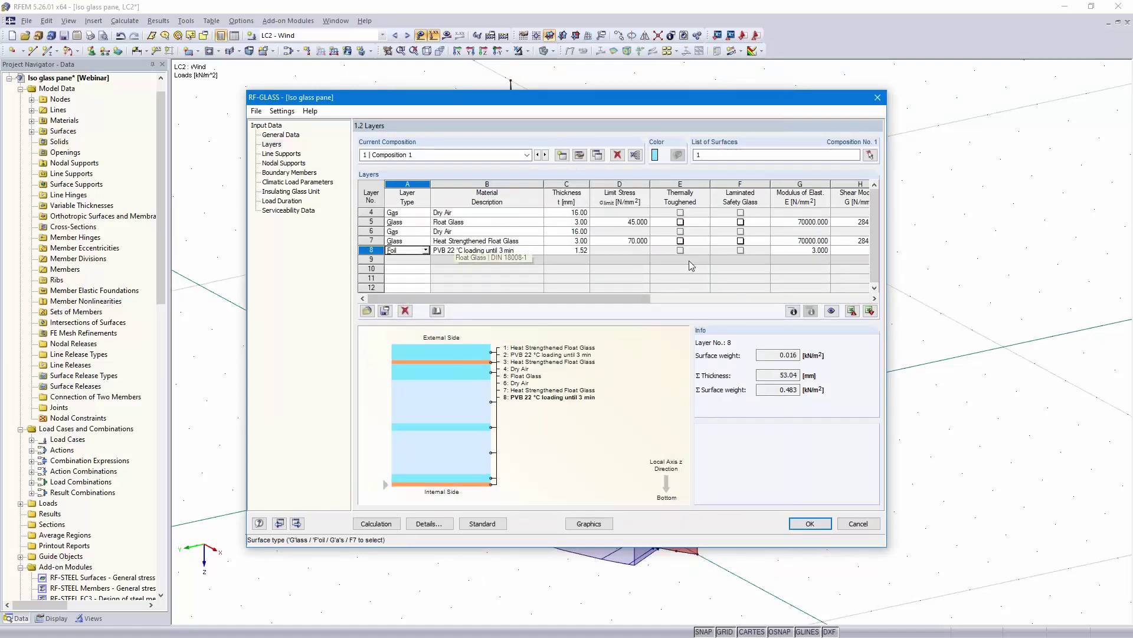
left_click(680, 241)
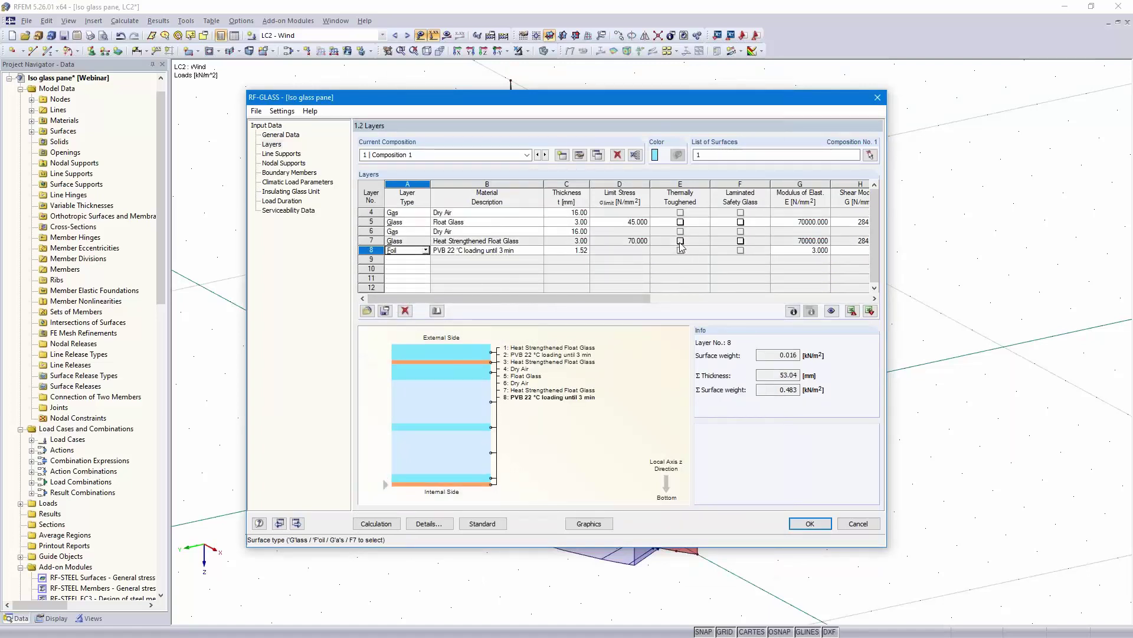
left_click(739, 242)
Add a Heat Strengthened Float Glass pane as layer 9 below the second foil
left_click(406, 260)
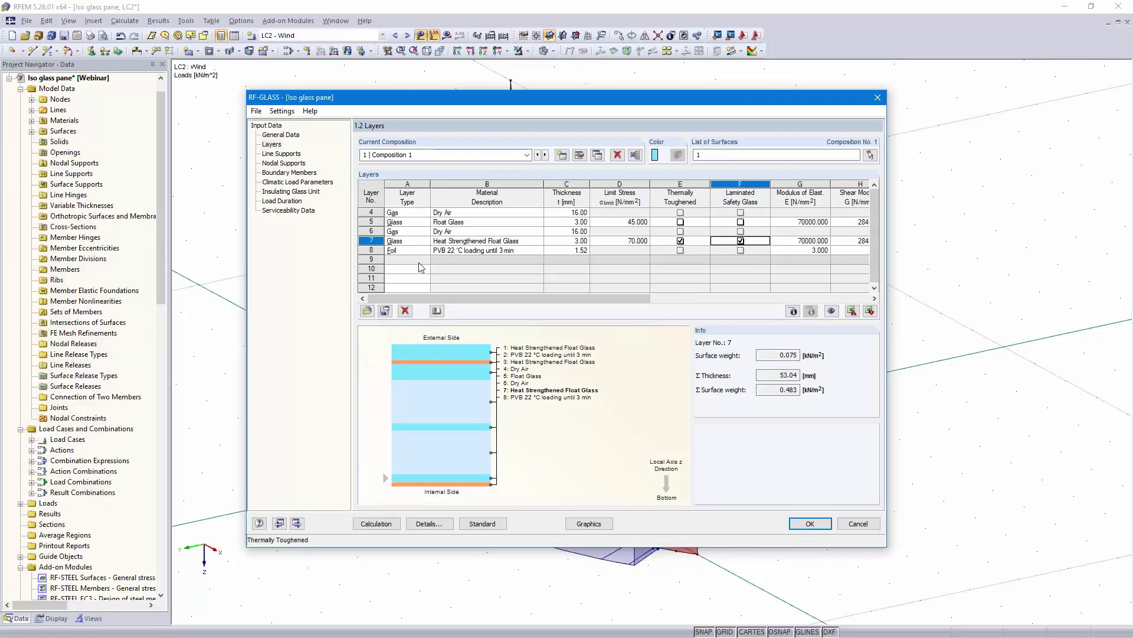
left_click(425, 259)
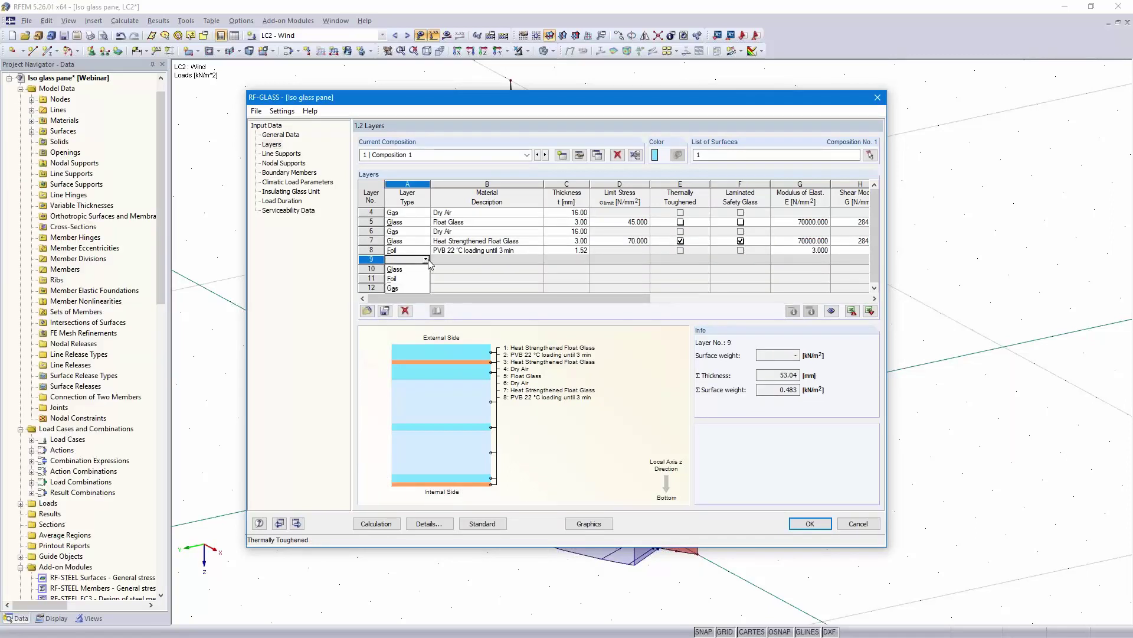
left_click(395, 269)
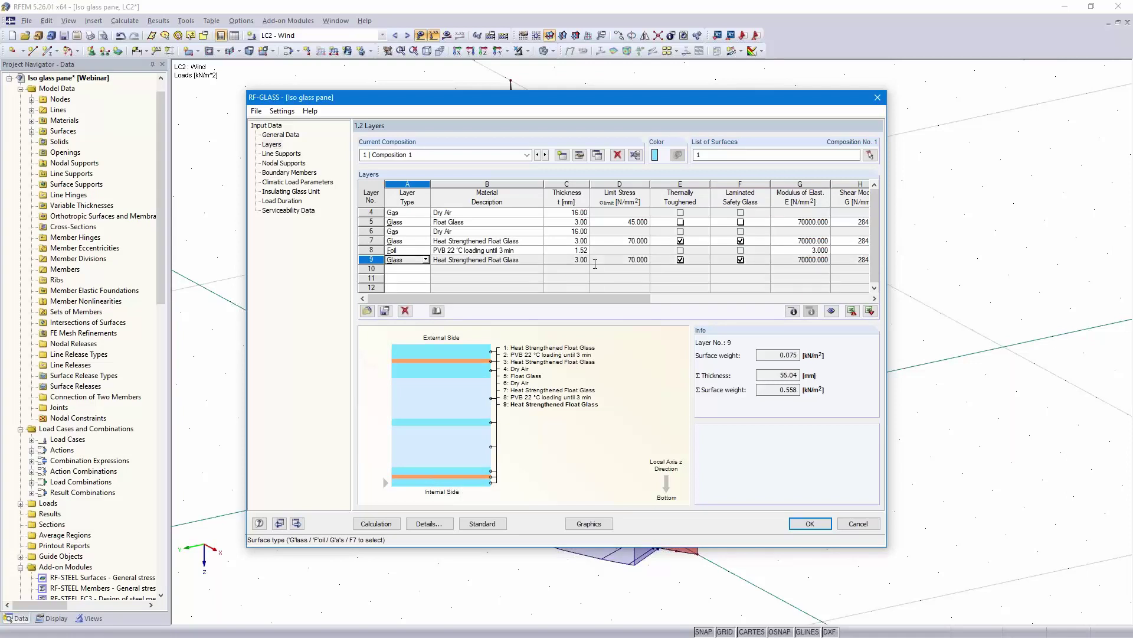
Set the thickness of glass layers 7 and 9 to 6 mm each
left_click(570, 241)
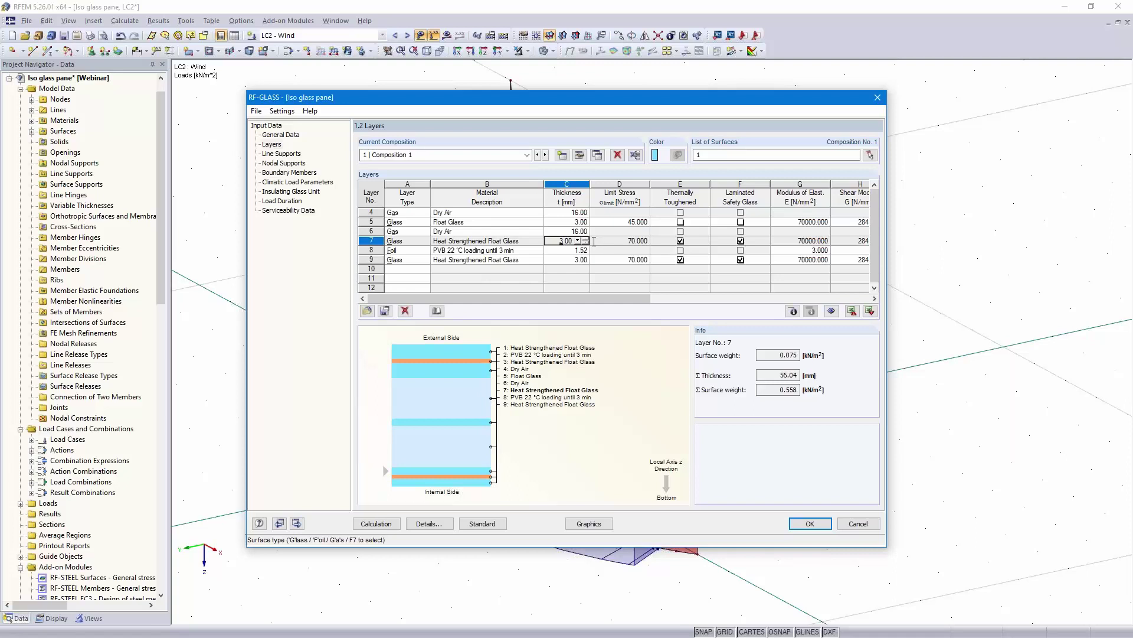
type("6")
left_click(556, 259)
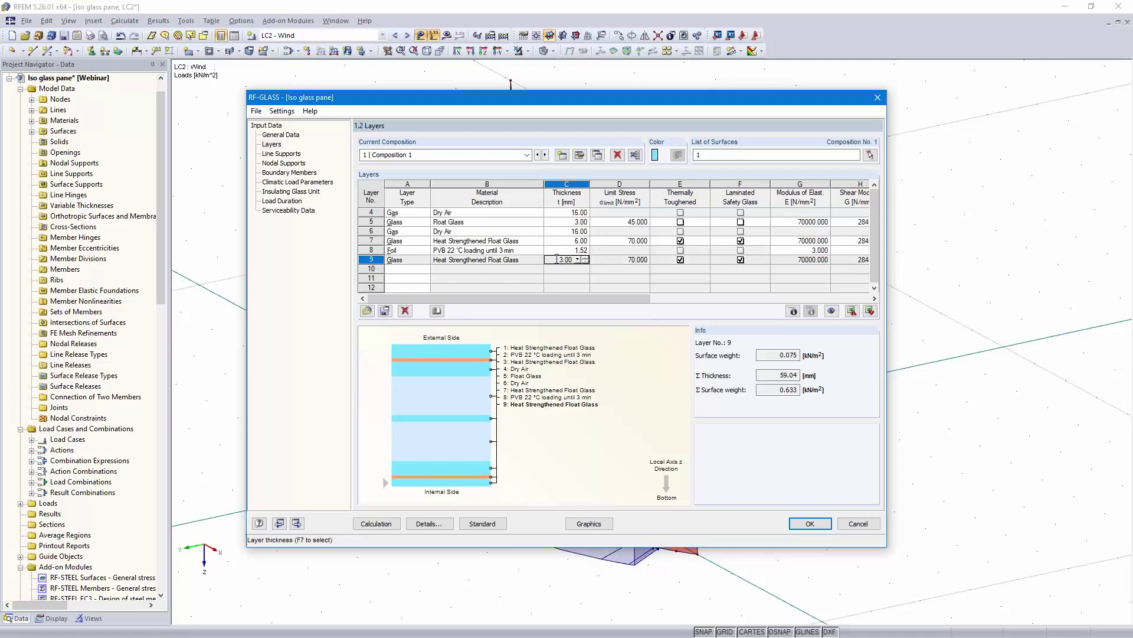
type("6")
key("Tab")
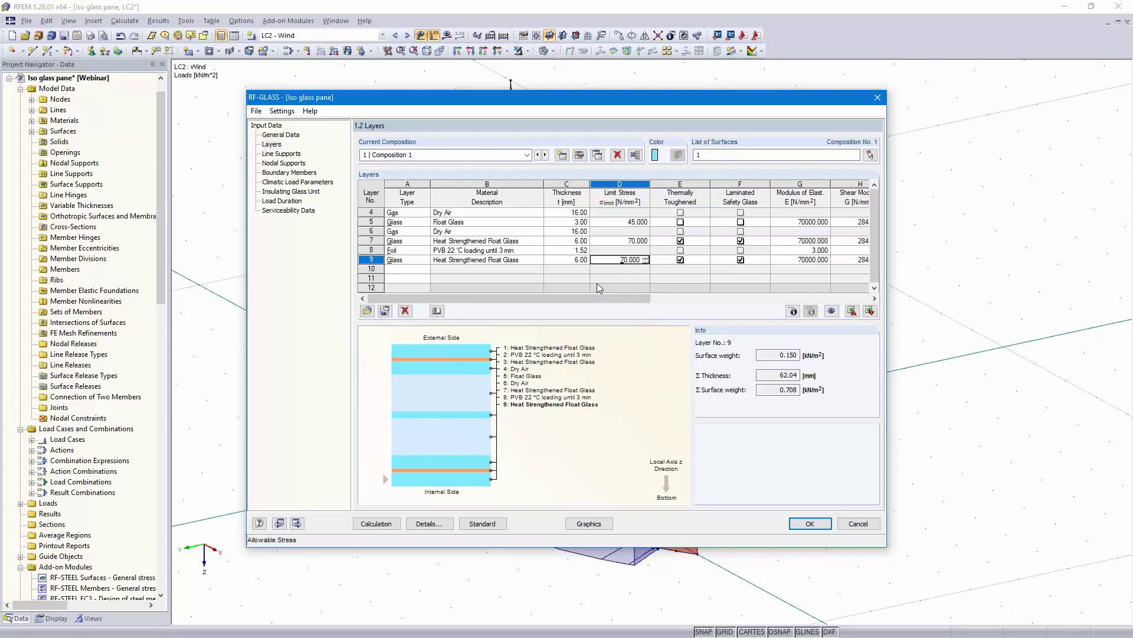
scroll(597, 282, "up", 3)
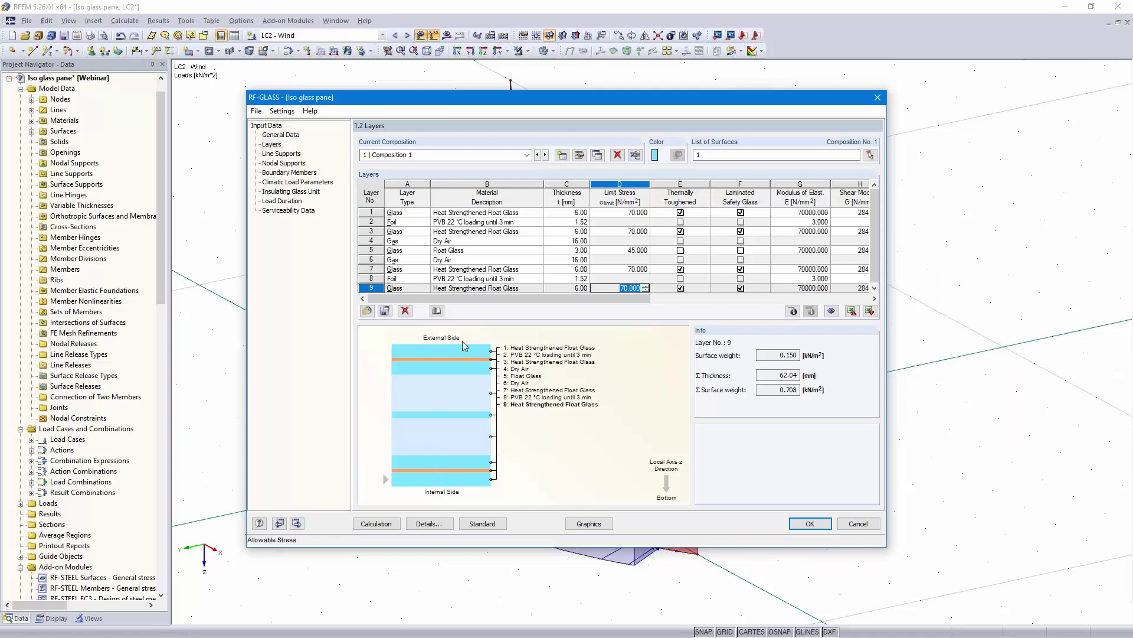
In the details of Composition 1, enable saving the created temporary models and turn off the coupling
left_click(580, 156)
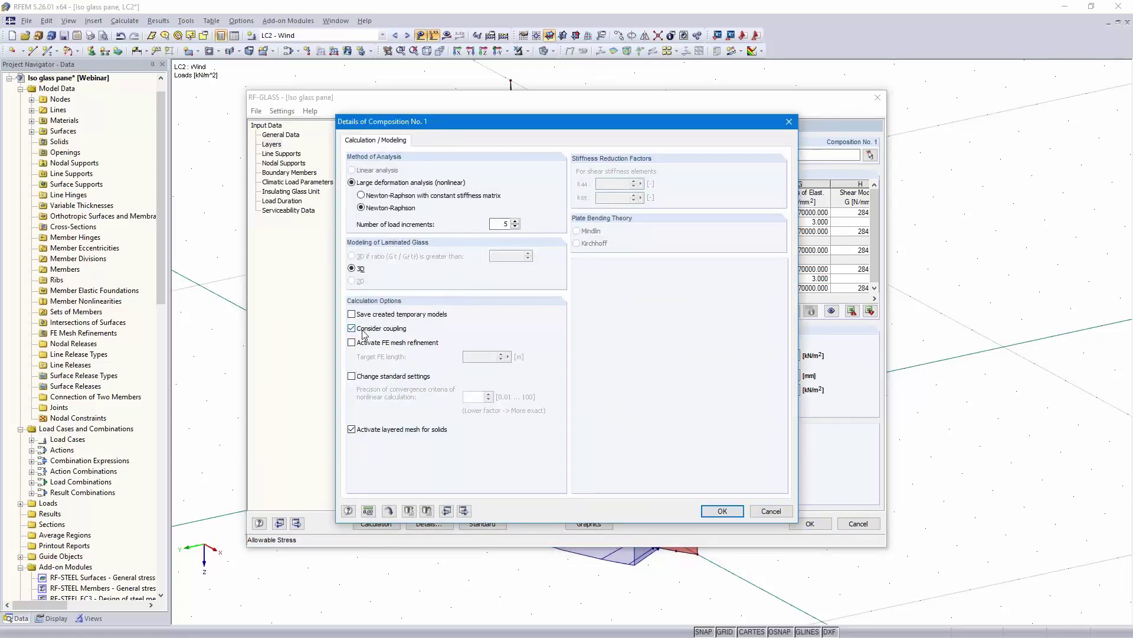
left_click(351, 315)
left_click(352, 329)
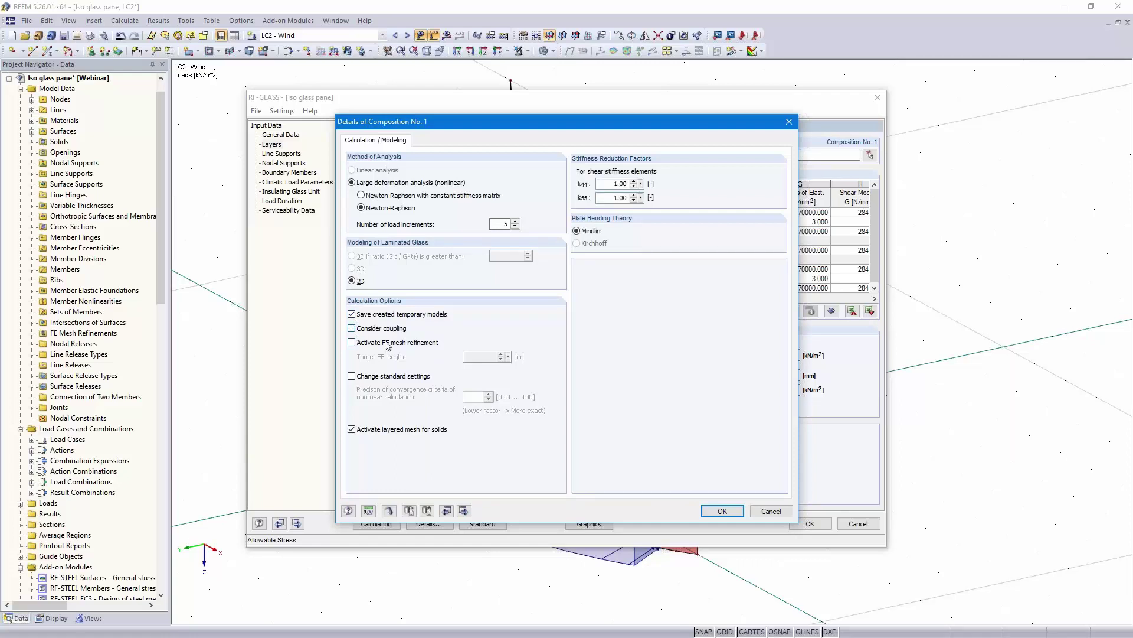
Activate FE mesh refinement with a target FE length of 0.05 m and turn off the layered mesh for solids
left_click(352, 343)
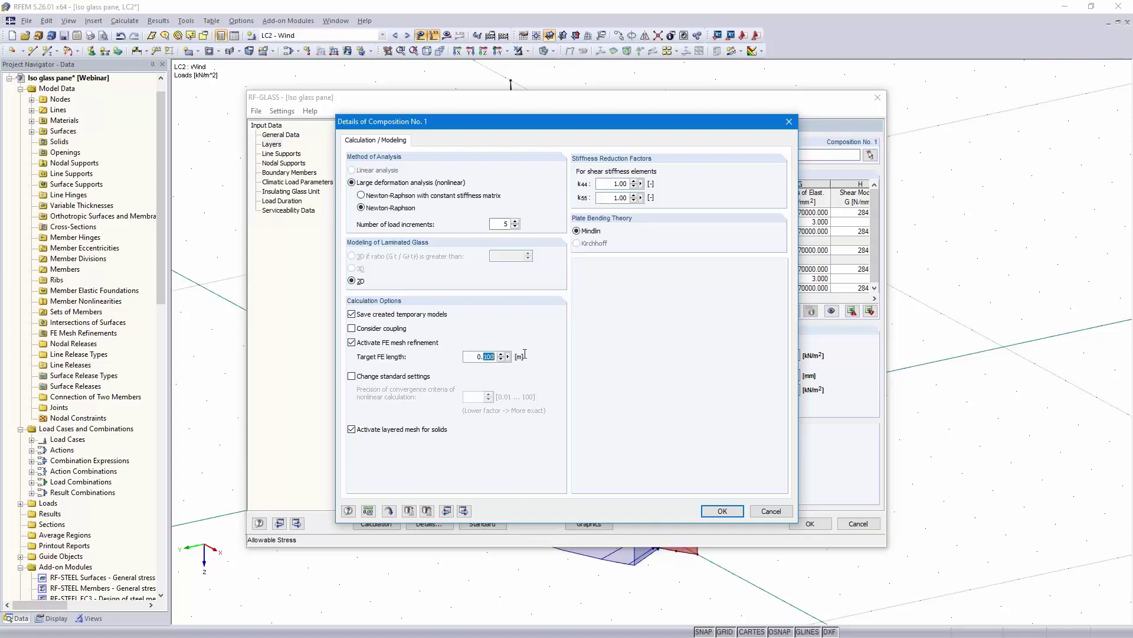
type("05")
left_click(352, 430)
left_click(719, 512)
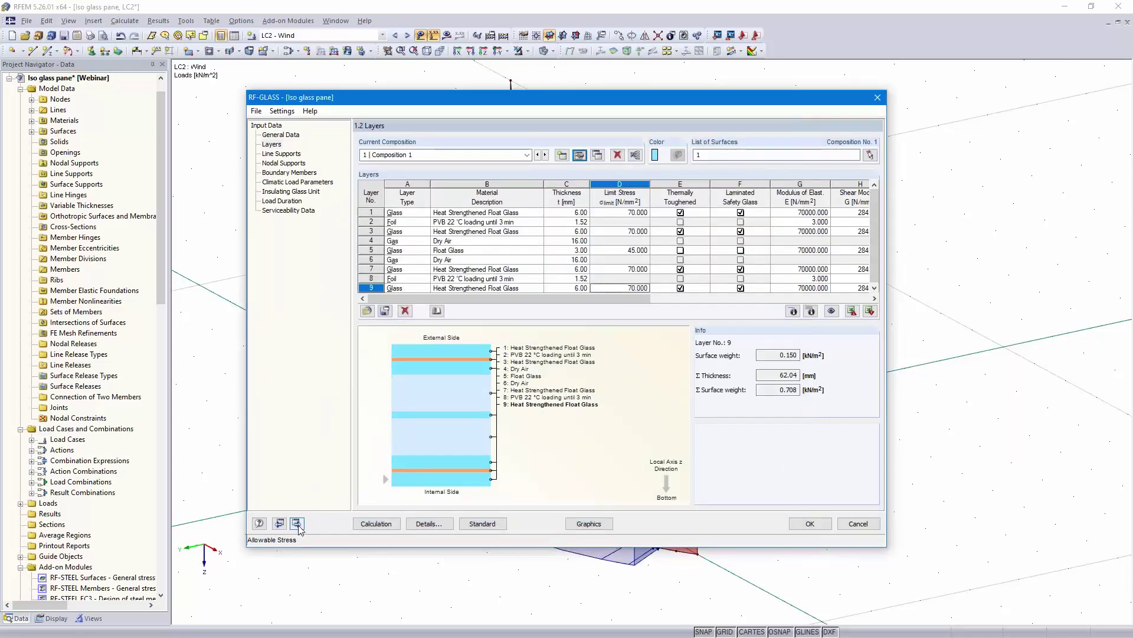
Define a line support on boundary lines 1-6 of the glass pane and set its support type to User-defined
left_click(297, 524)
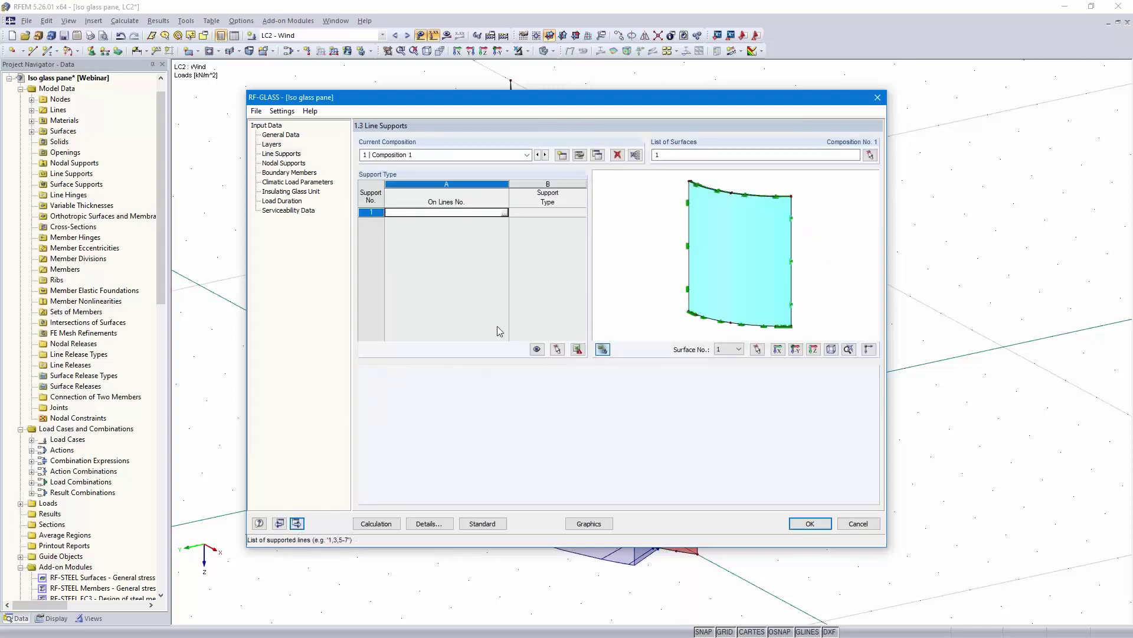
left_click(504, 213)
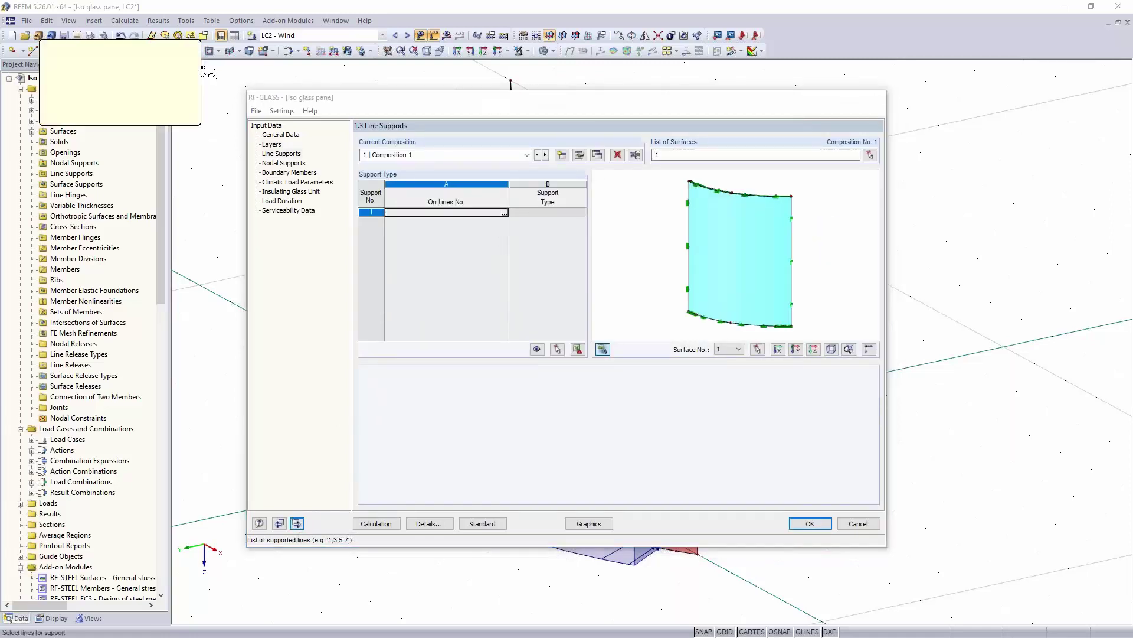
left_click_drag(449, 574, 802, 70)
left_click(139, 113)
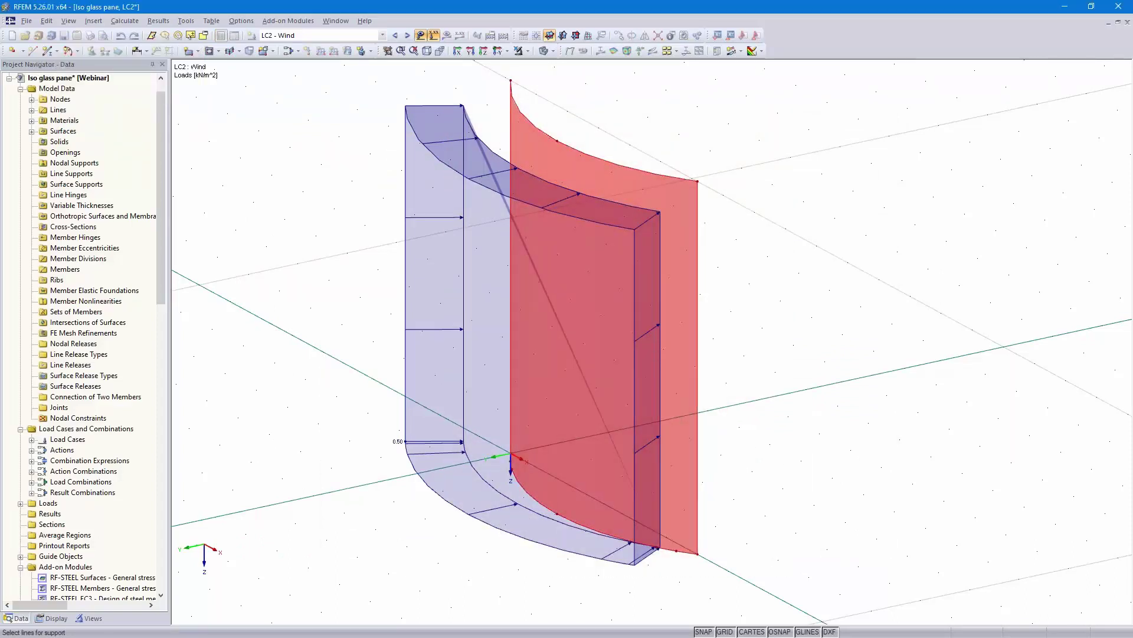
left_click(565, 214)
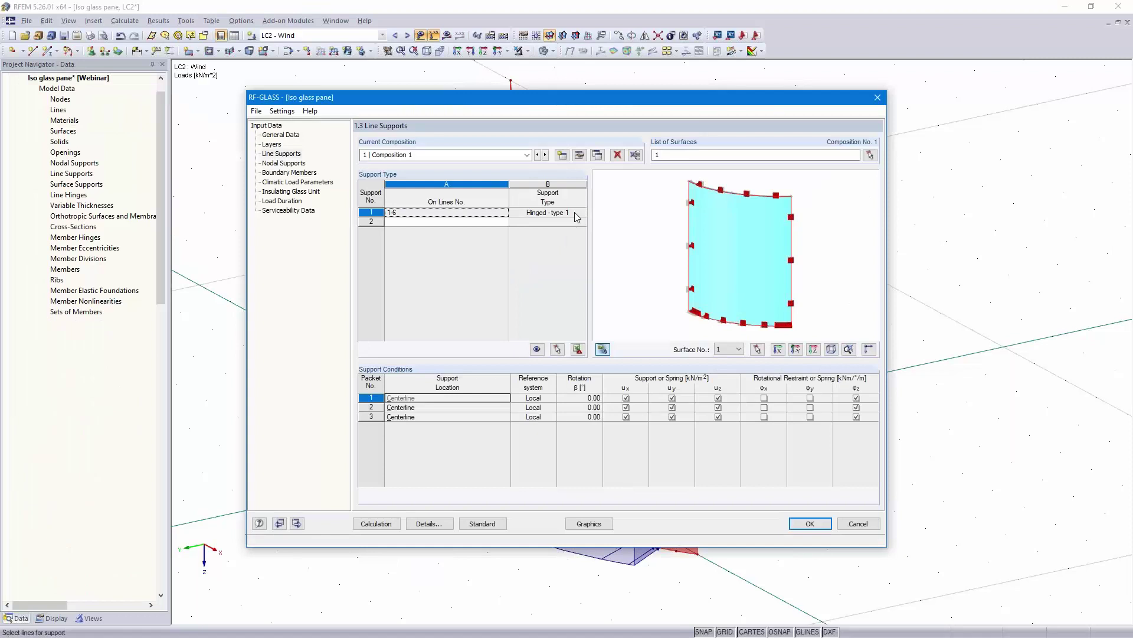
left_click(582, 212)
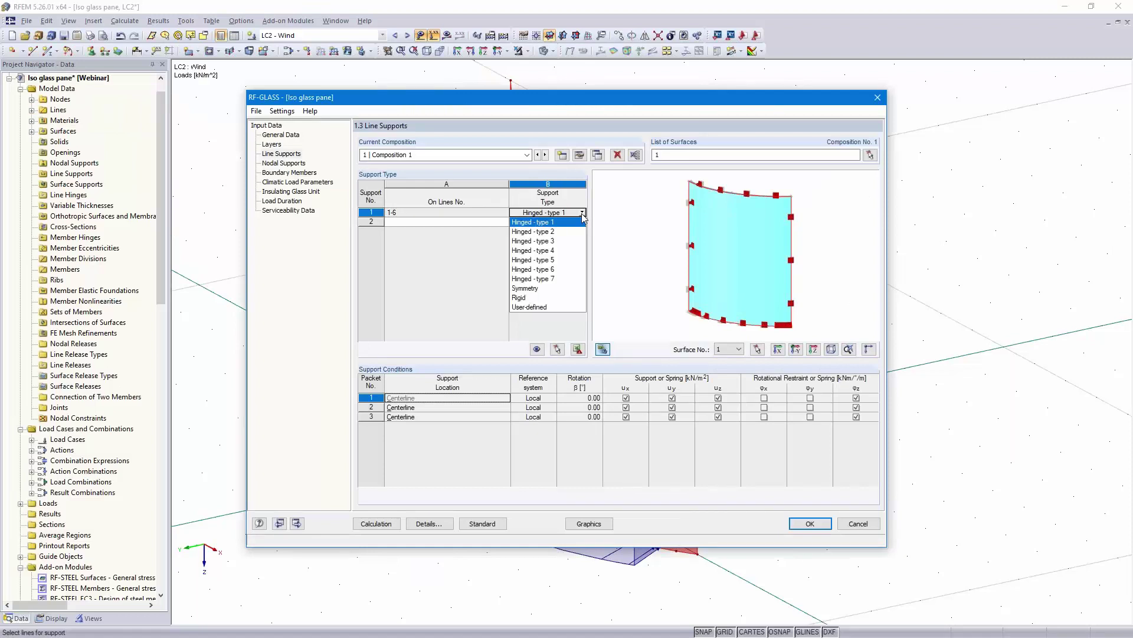
left_click(559, 307)
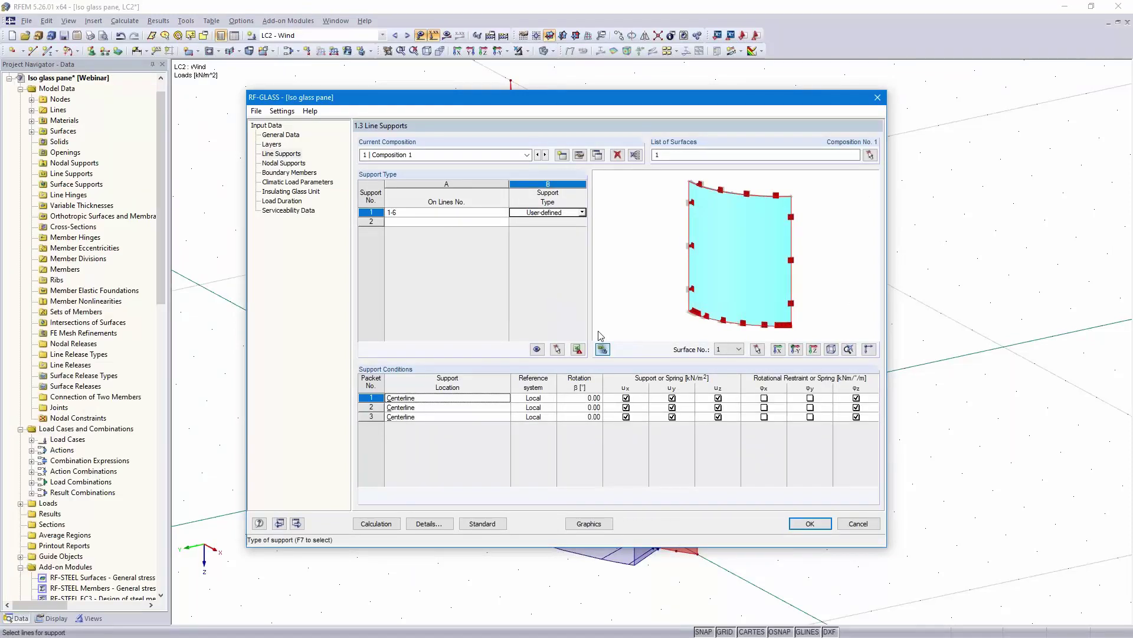
Show the local line axes in the line support preview and inspect their directions
left_click(869, 349)
scroll(695, 261, "up", 5)
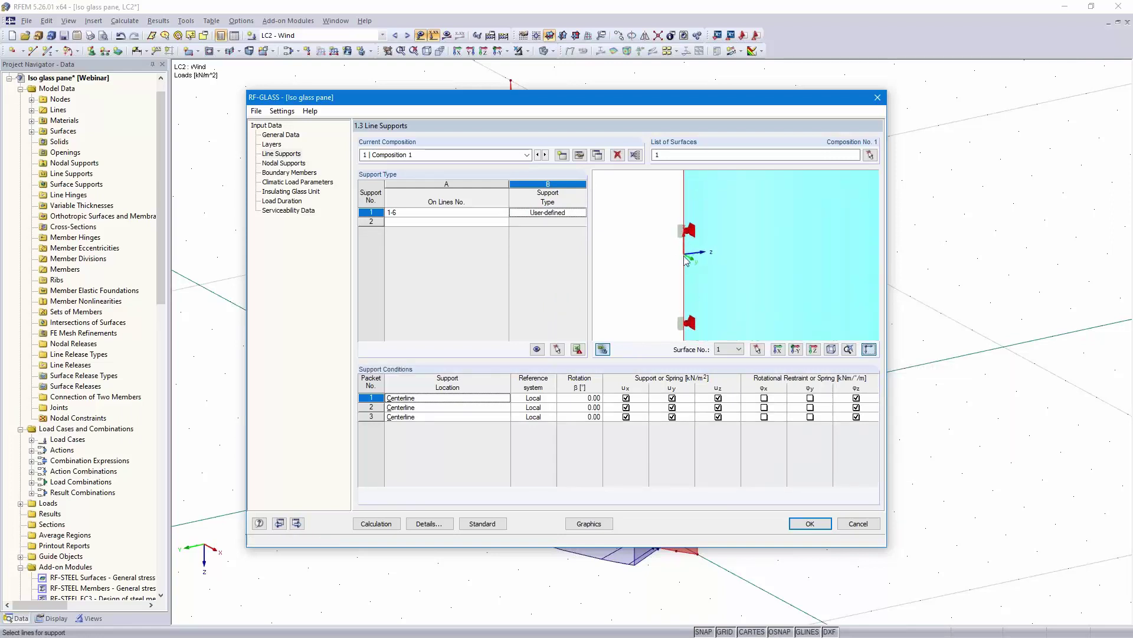
scroll(703, 265, "down", 5)
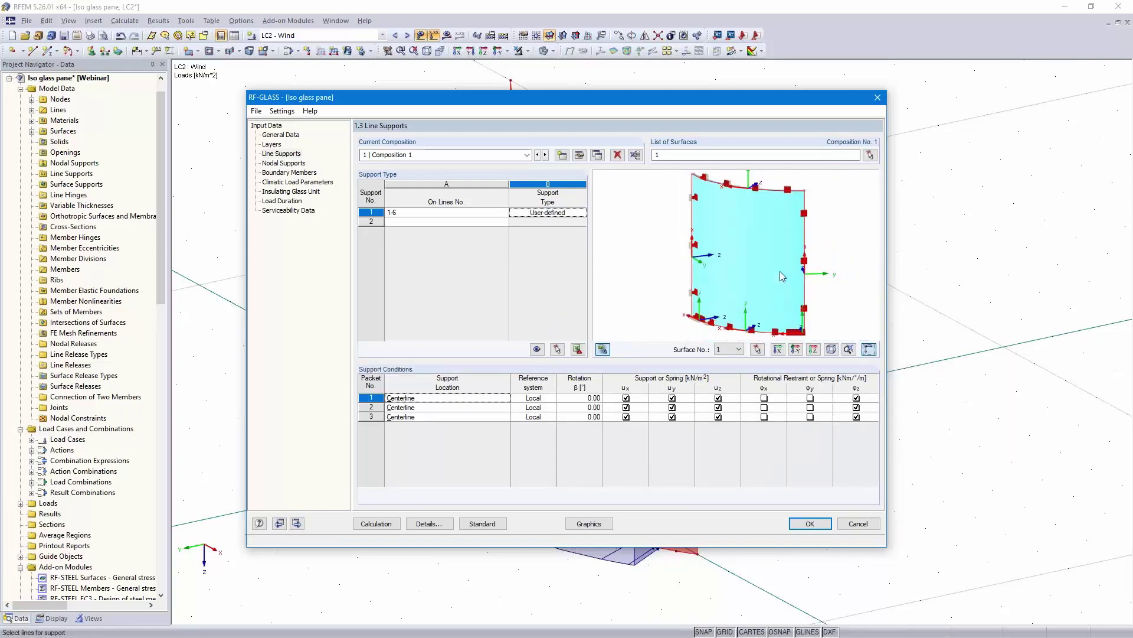
mouse_move(739, 313)
middle_mouse_down("ctrl")
mouse_move(751, 348)
mouse_move(750, 329)
middle_mouse_up("ctrl")
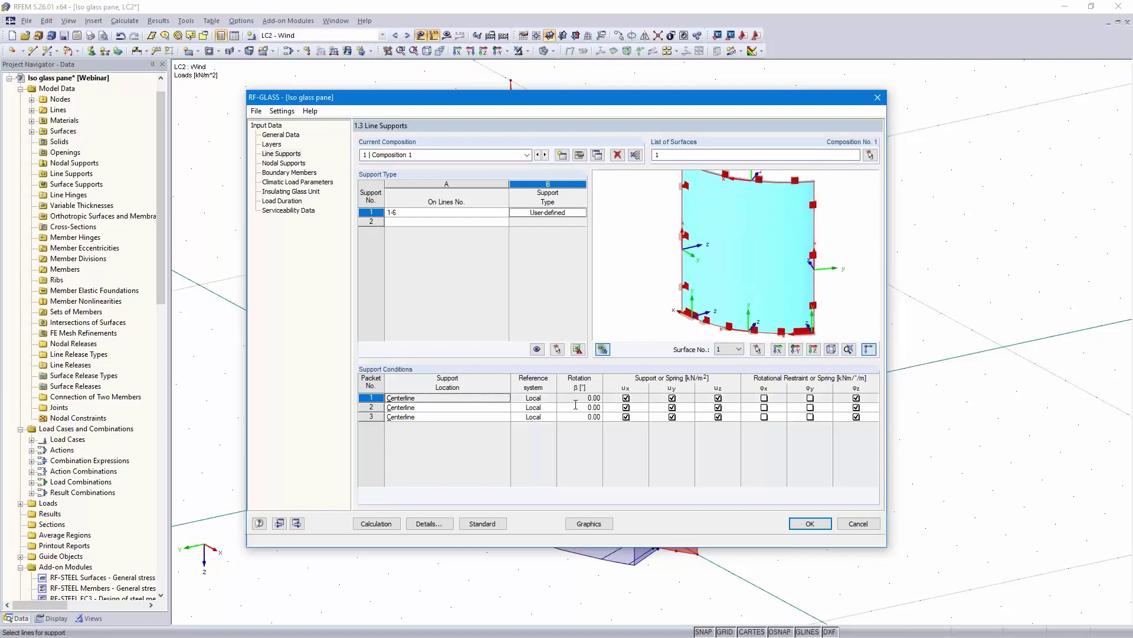
Clear the ux and uy displacement supports for packets 1, 2 and 3
left_click(626, 398)
left_click(626, 407)
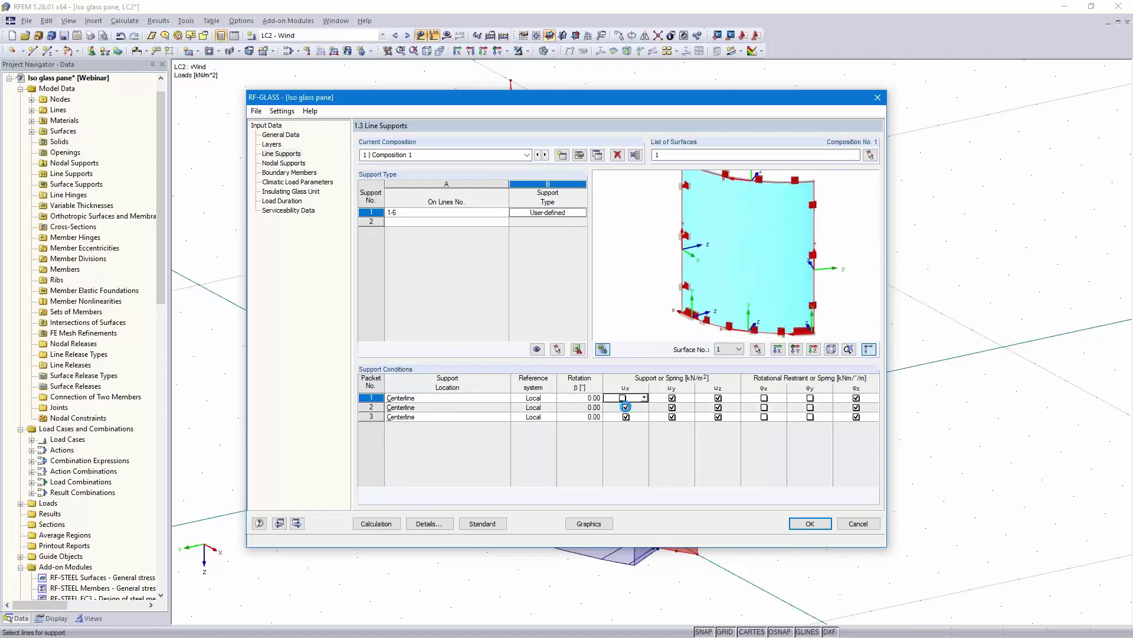
left_click(626, 416)
left_click(672, 398)
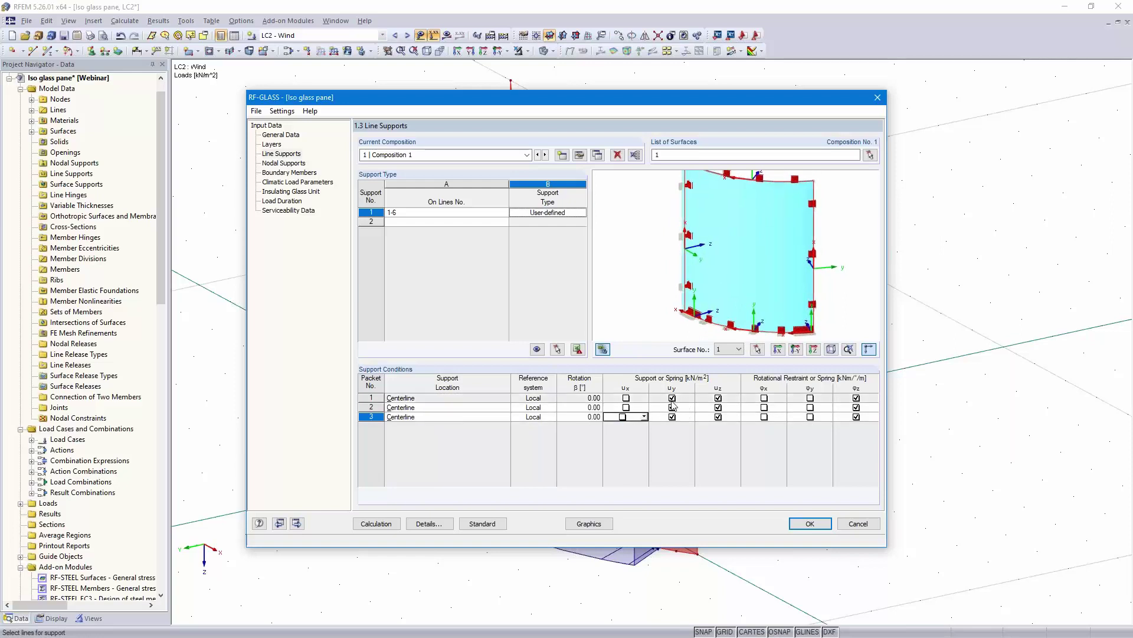
left_click(671, 407)
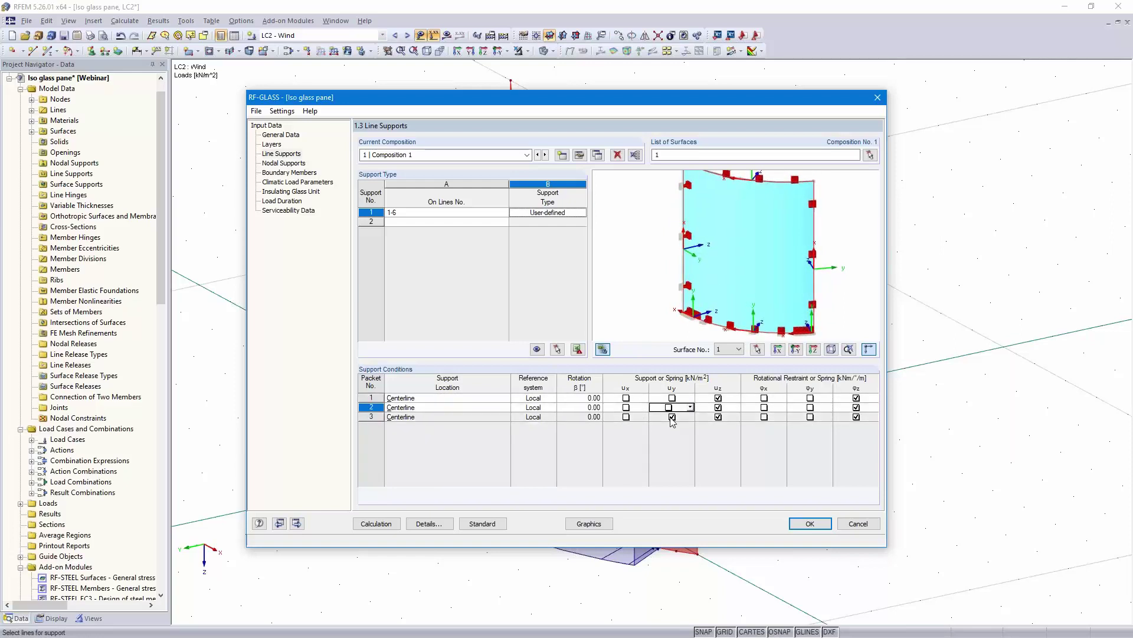
left_click(672, 417)
Clear the φz rotational restraint for packets 1, 2 and 3 of the line support
left_click(856, 398)
left_click(856, 407)
left_click(856, 417)
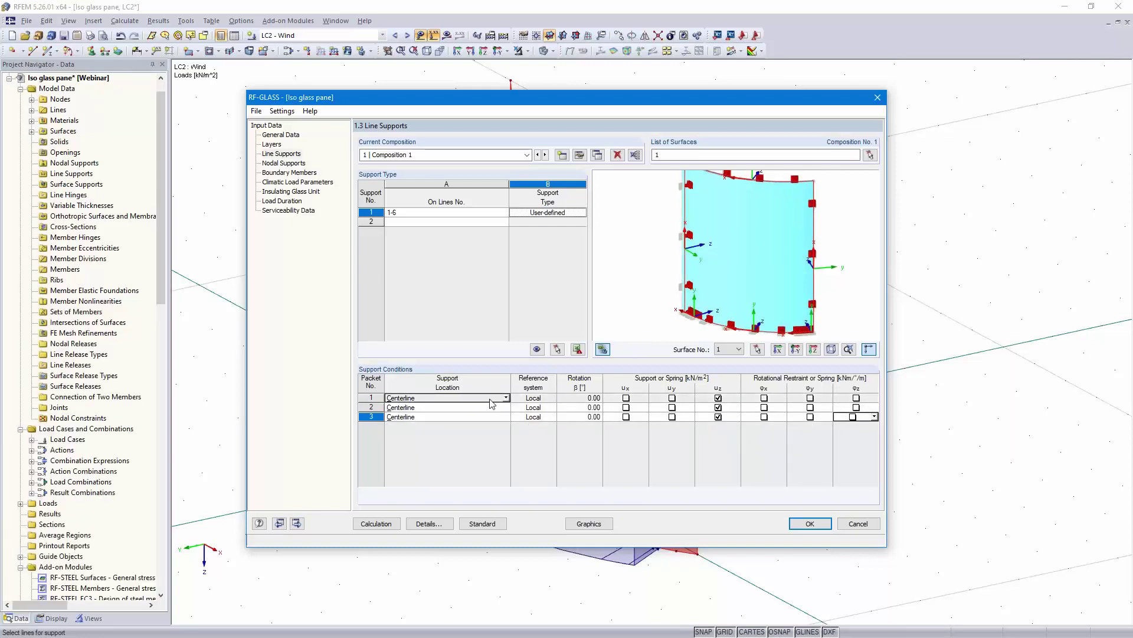
left_click(388, 397)
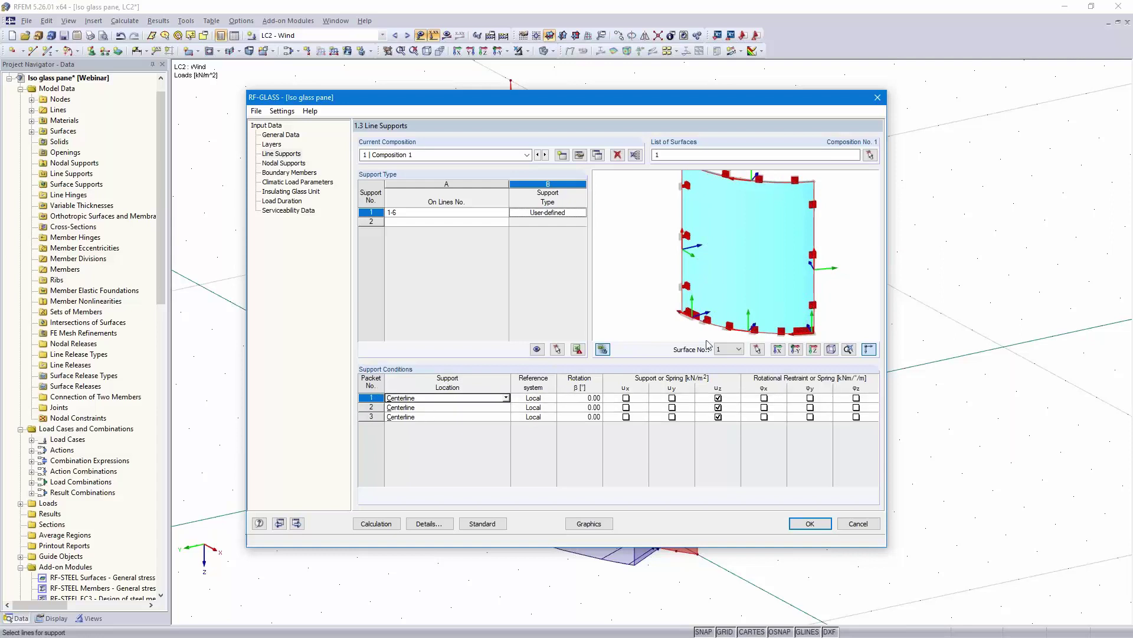
Check the support location of packets 2 and 3 in the line support preview
left_click(576, 349)
left_click(453, 413)
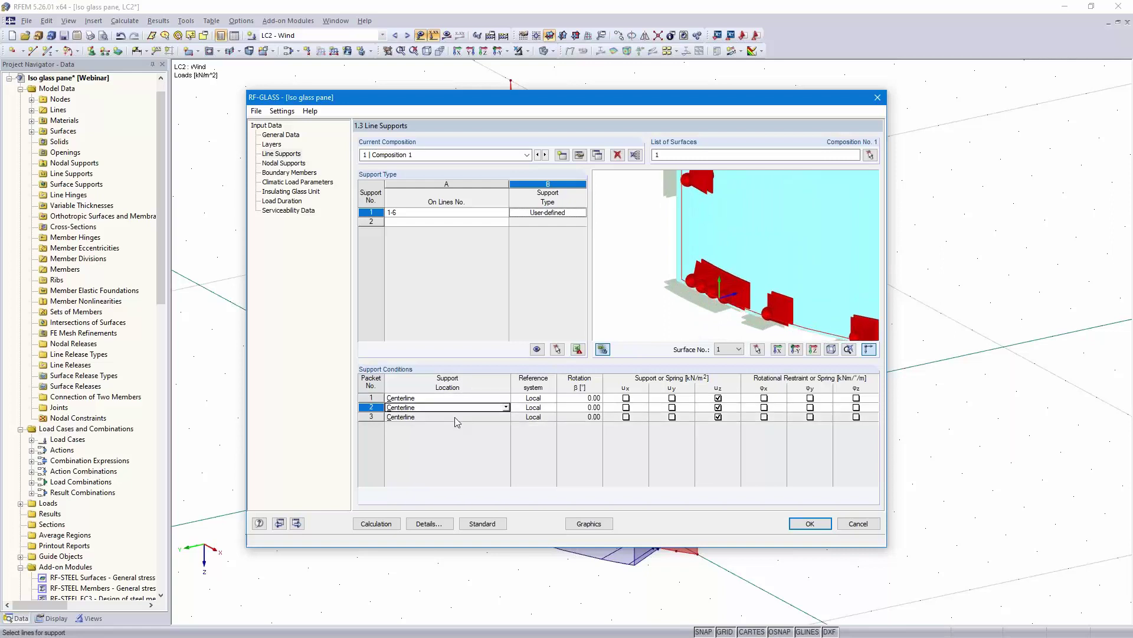
left_click(457, 417)
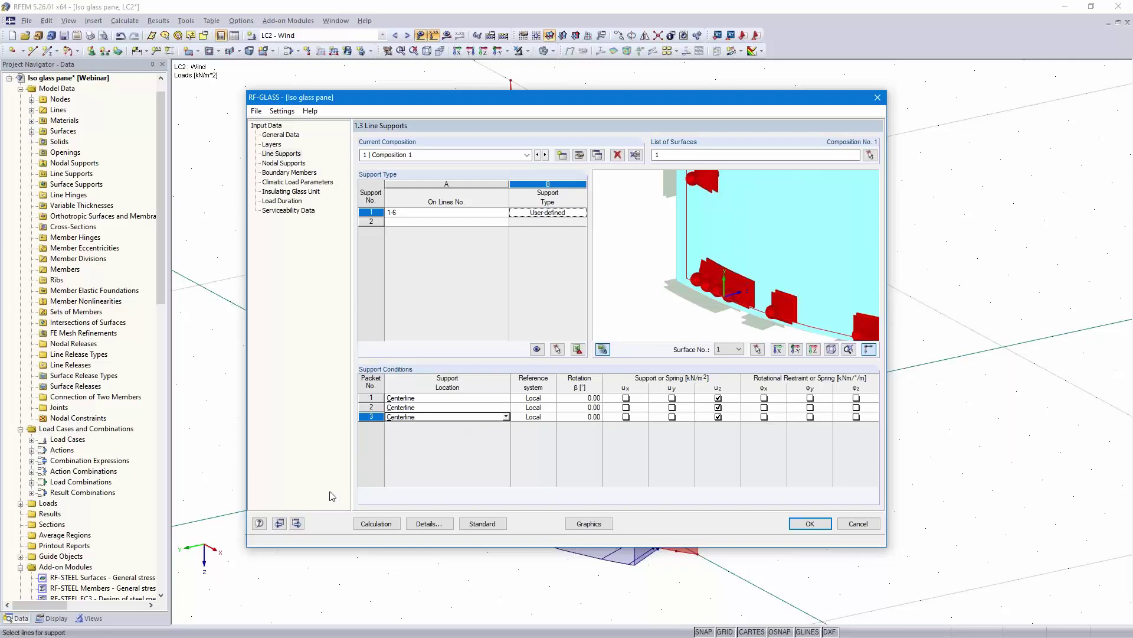
Hide the loads and define a nodal support on nodes 7 and 9 along the pane's curved bottom edge
left_click(298, 524)
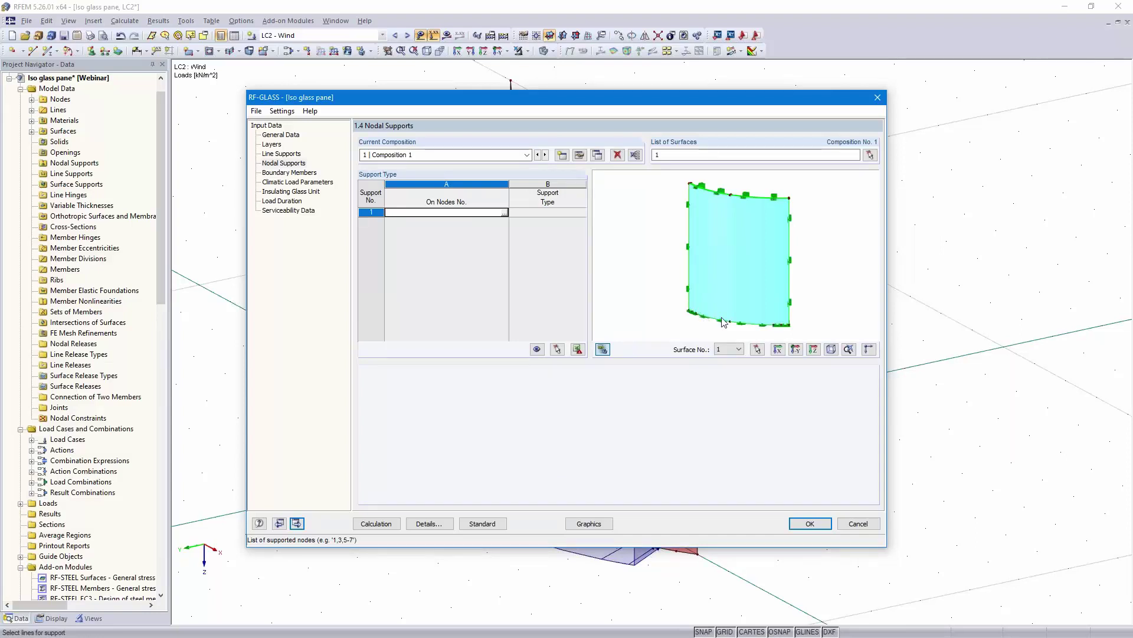
left_click(505, 213)
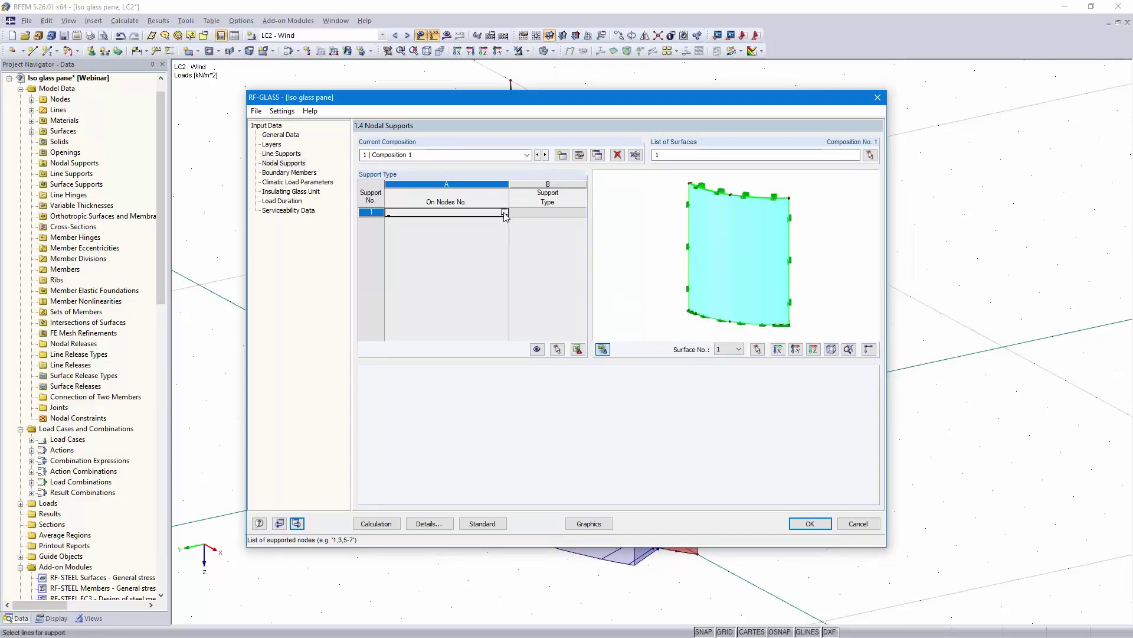
middle_click_drag(609, 487, 647, 511, "ctrl")
scroll(515, 528, "up", 5)
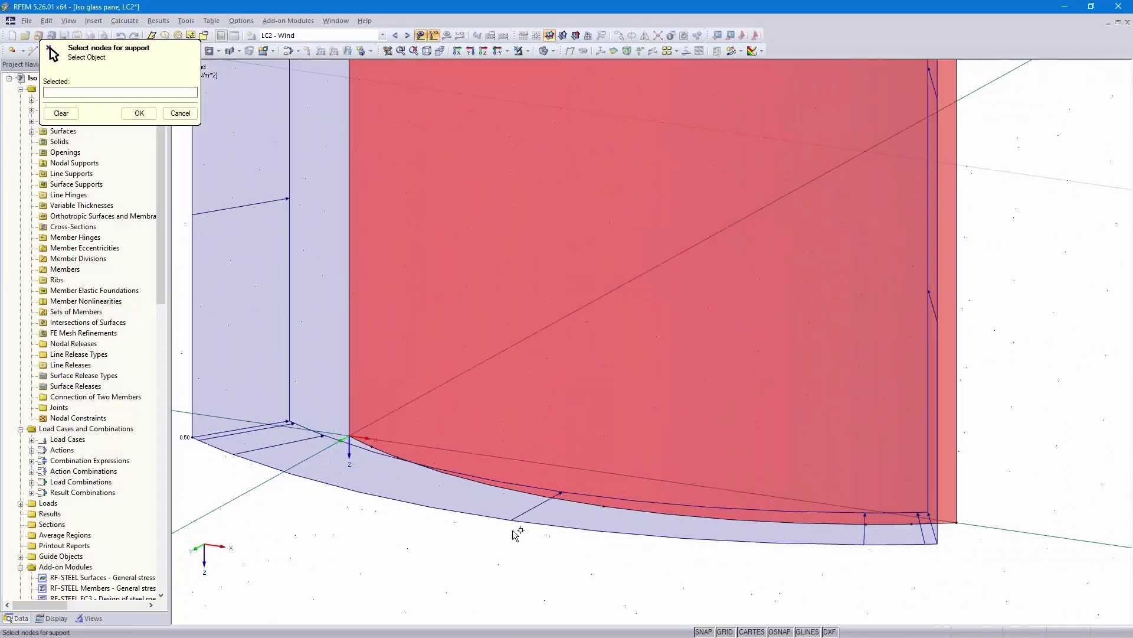
left_click(420, 35)
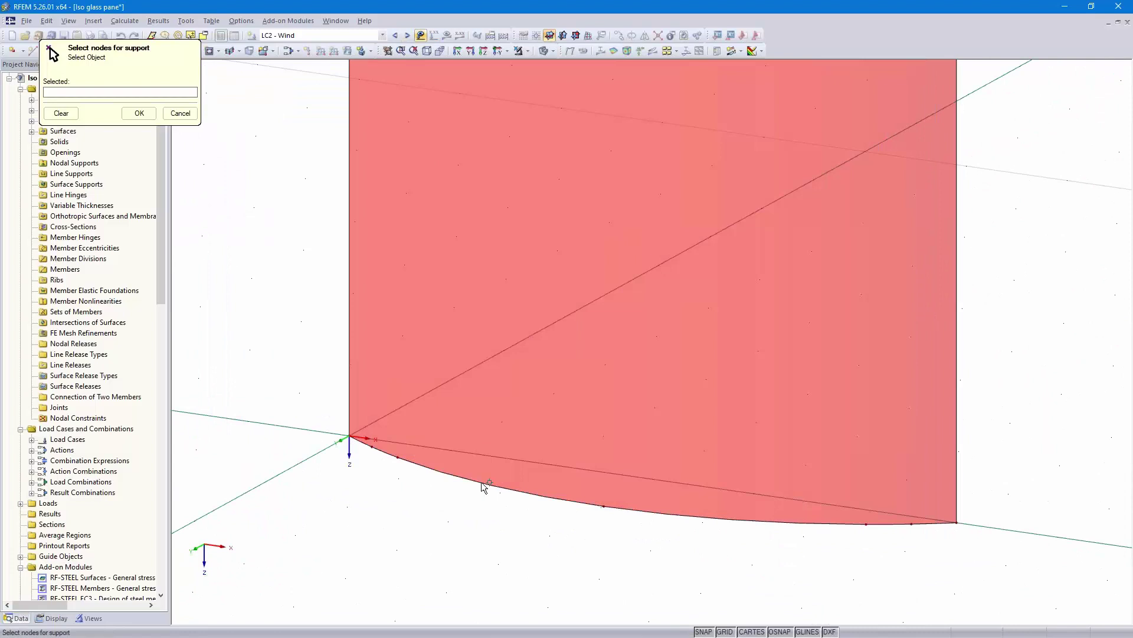
left_click(397, 457)
left_click(869, 522)
left_click(136, 113)
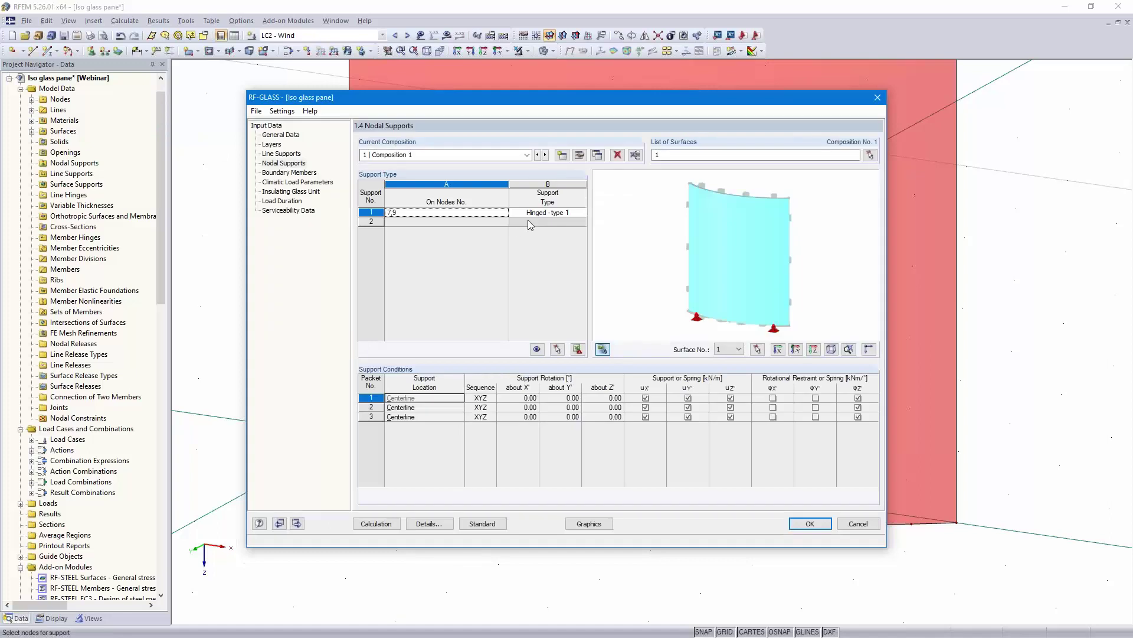
Set the support type of nodes 7 and 9 to User-defined and show the support axis system in the preview
left_click(551, 213)
left_click(582, 211)
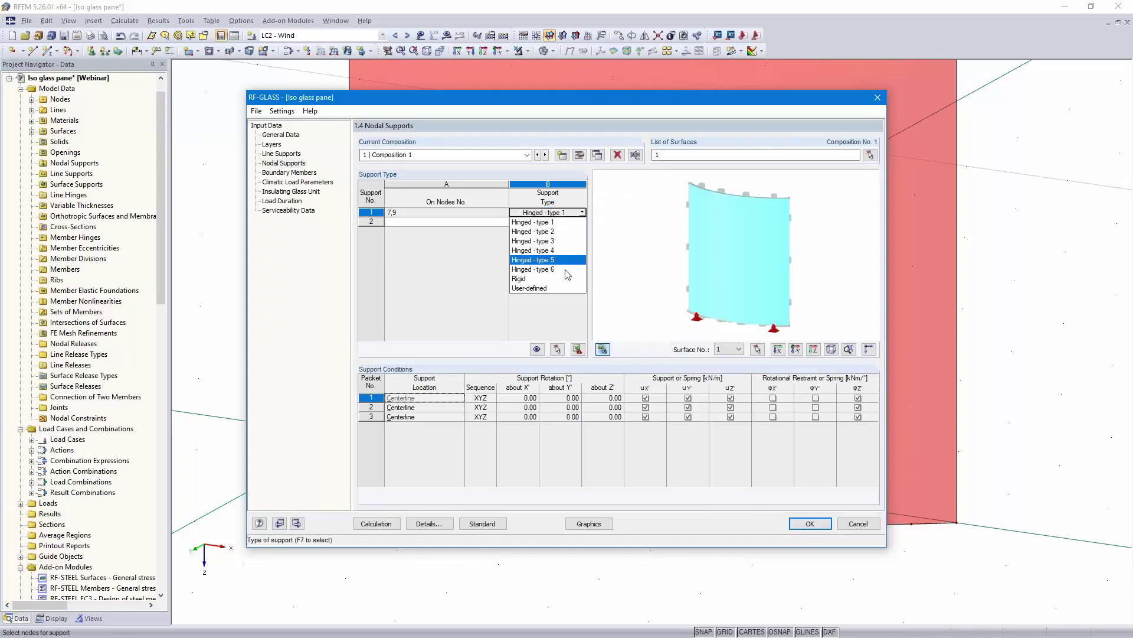
left_click(558, 289)
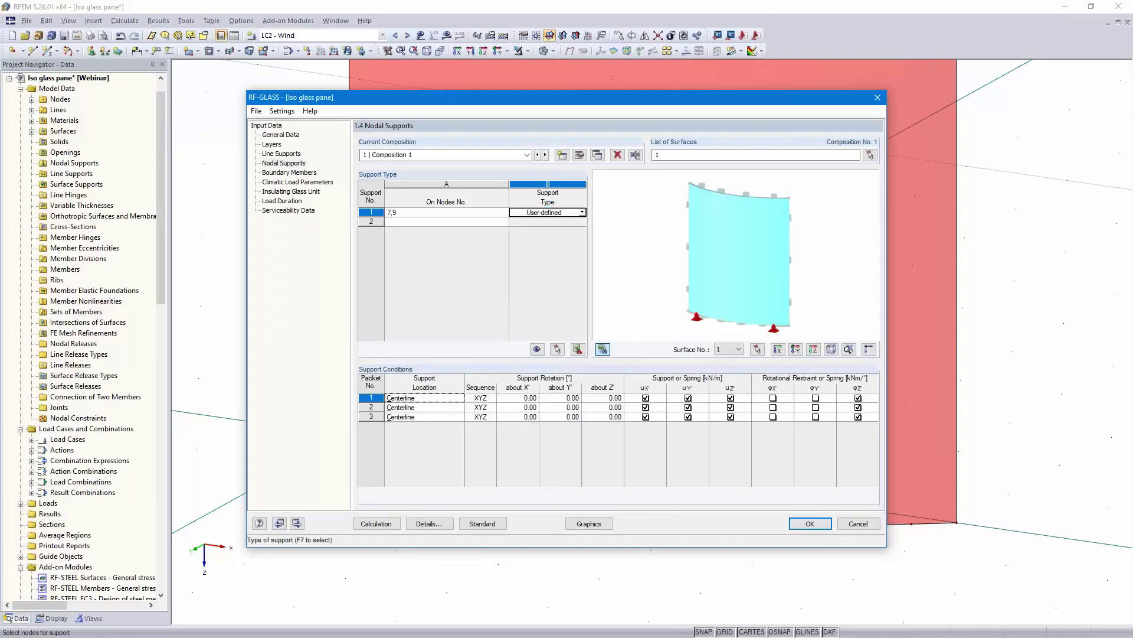
left_click(869, 349)
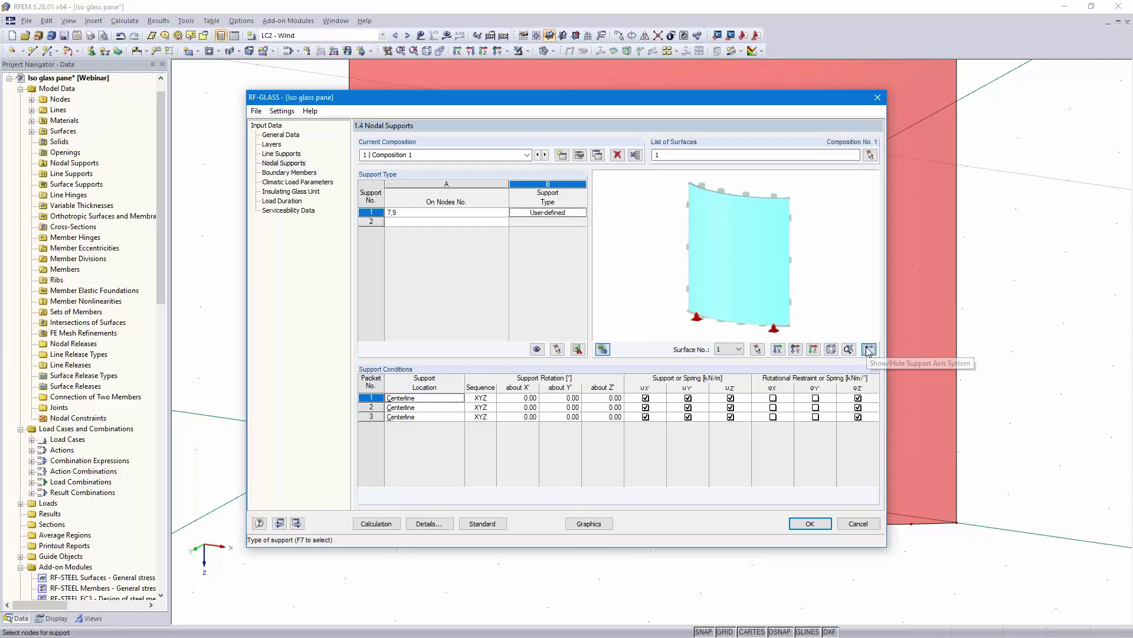
scroll(731, 312, "up", 3)
middle_click_drag(726, 316, 716, 233)
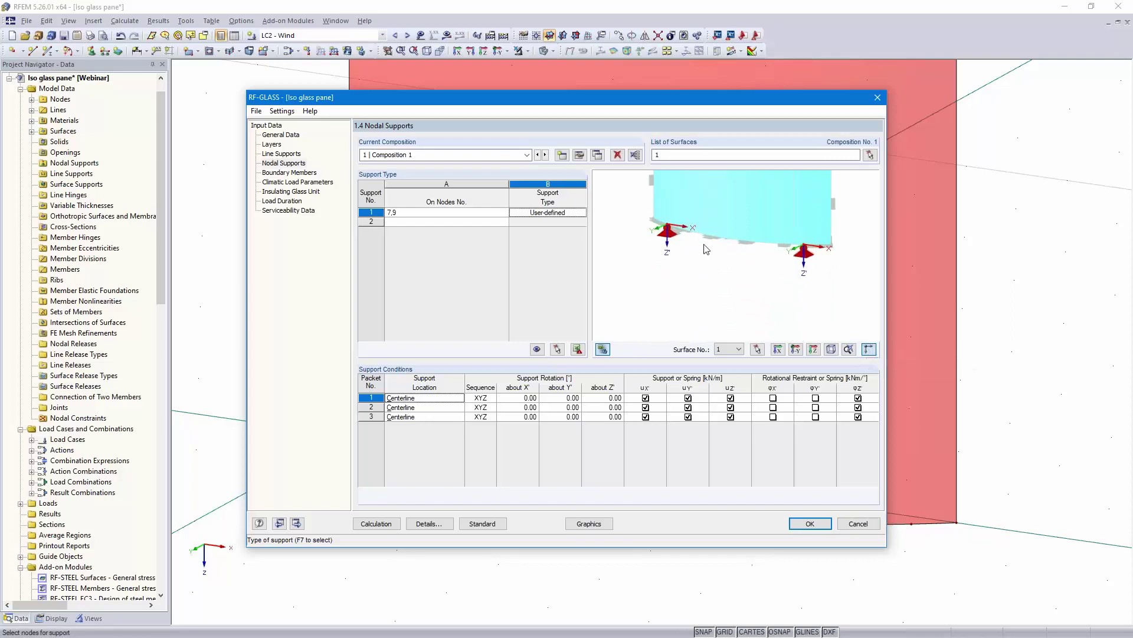
scroll(704, 243, "up", 1)
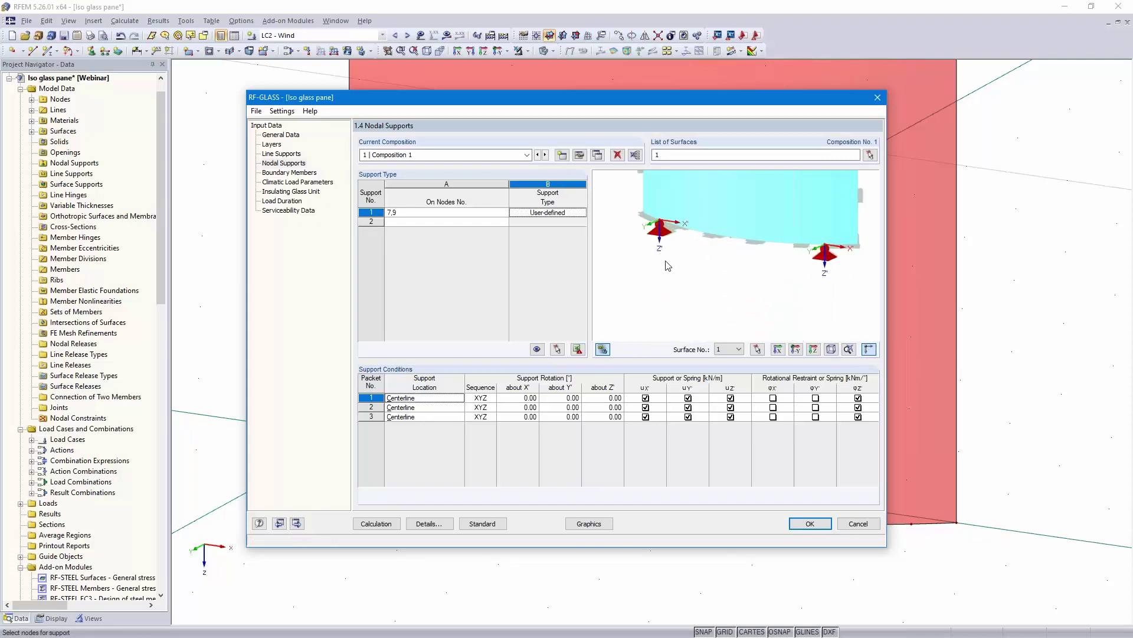
Clear the uX and uY supports and the φZ rotational restraint in packets 1, 2 and 3 for nodes 7 and 9
left_click(646, 398)
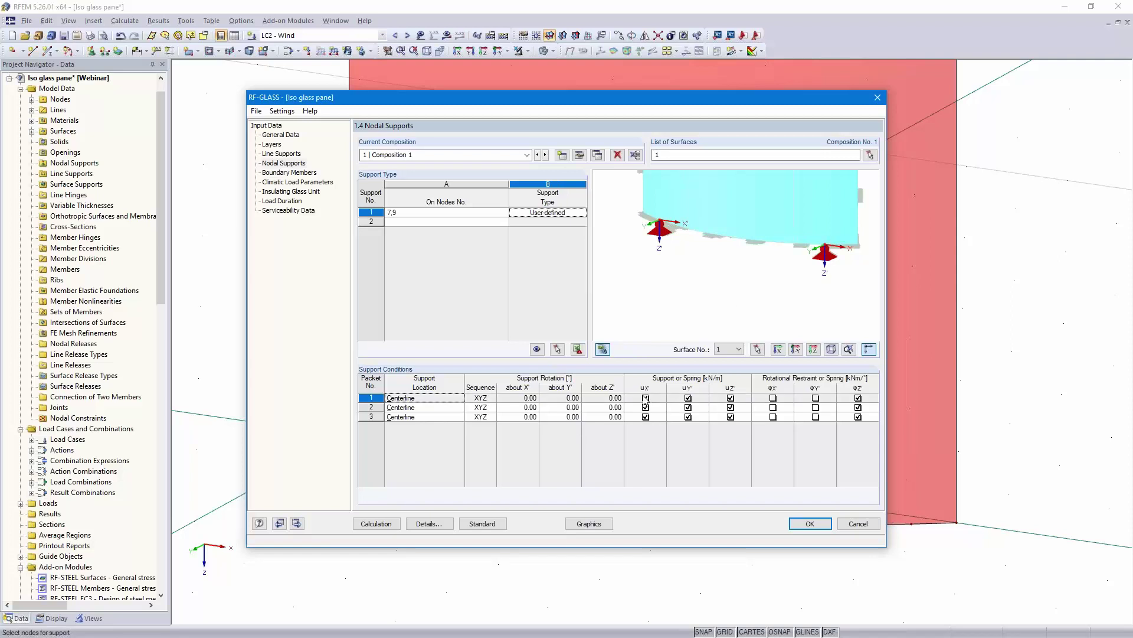
left_click(645, 407)
left_click(645, 416)
left_click(687, 398)
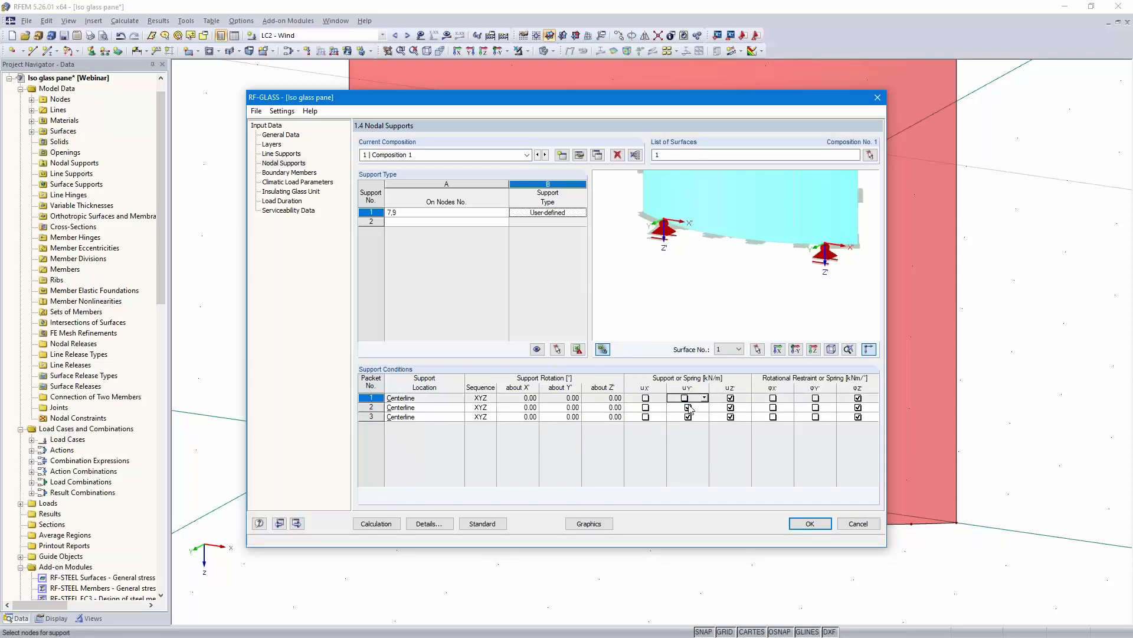
left_click(688, 407)
left_click(688, 417)
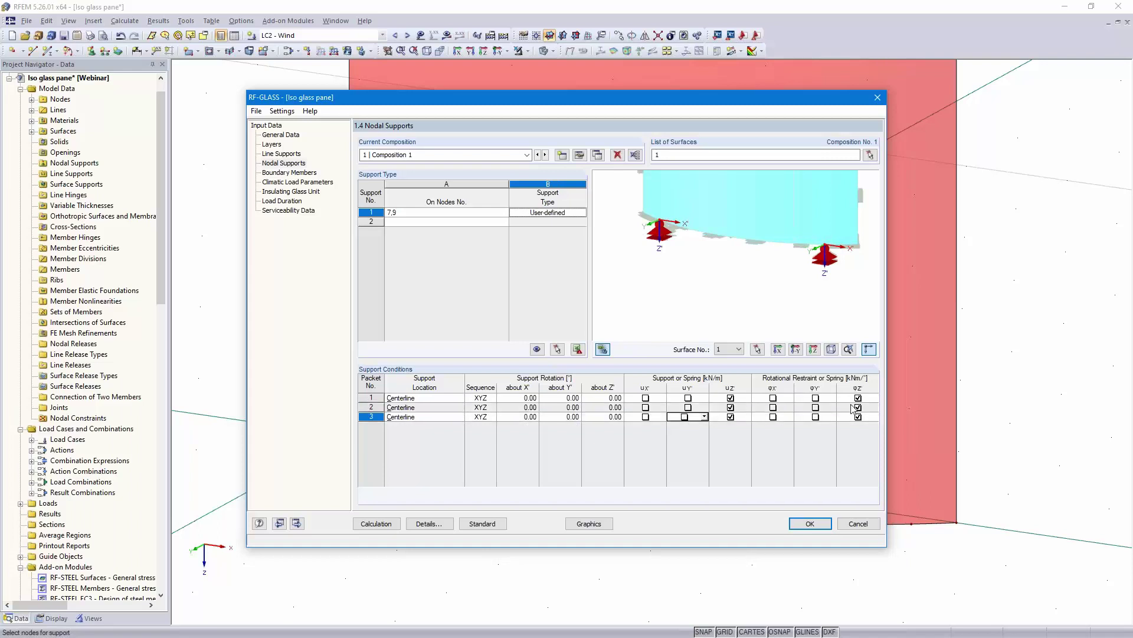
left_click(858, 398)
left_click(857, 408)
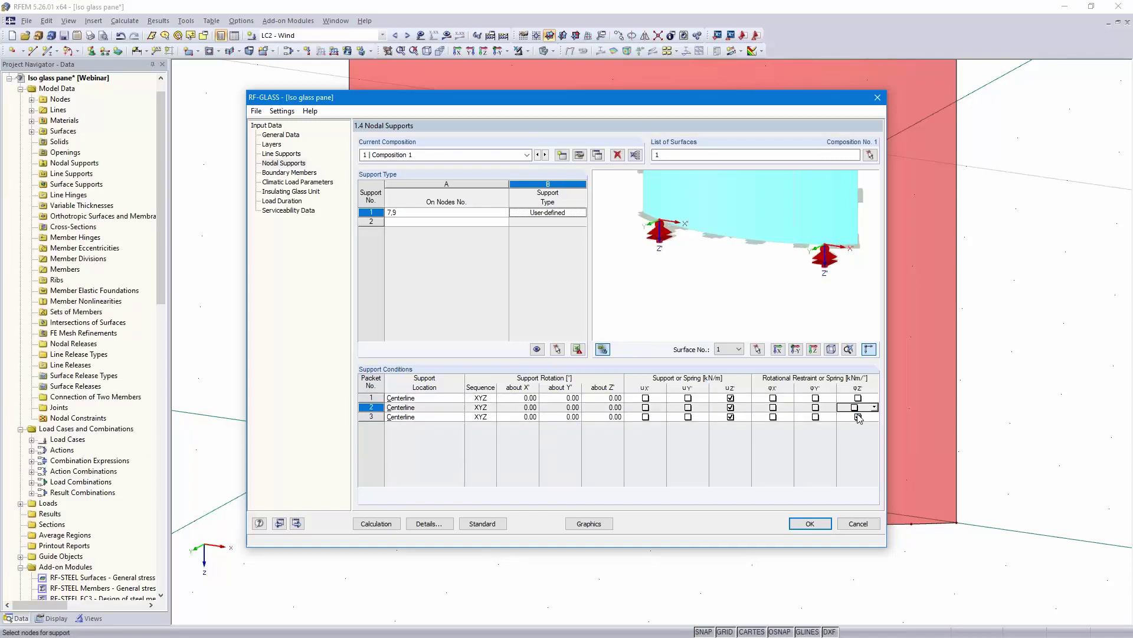
left_click(858, 417)
Define a second nodal support on node 3 at the middle of the bottom edge and set its type to User-defined
left_click(474, 222)
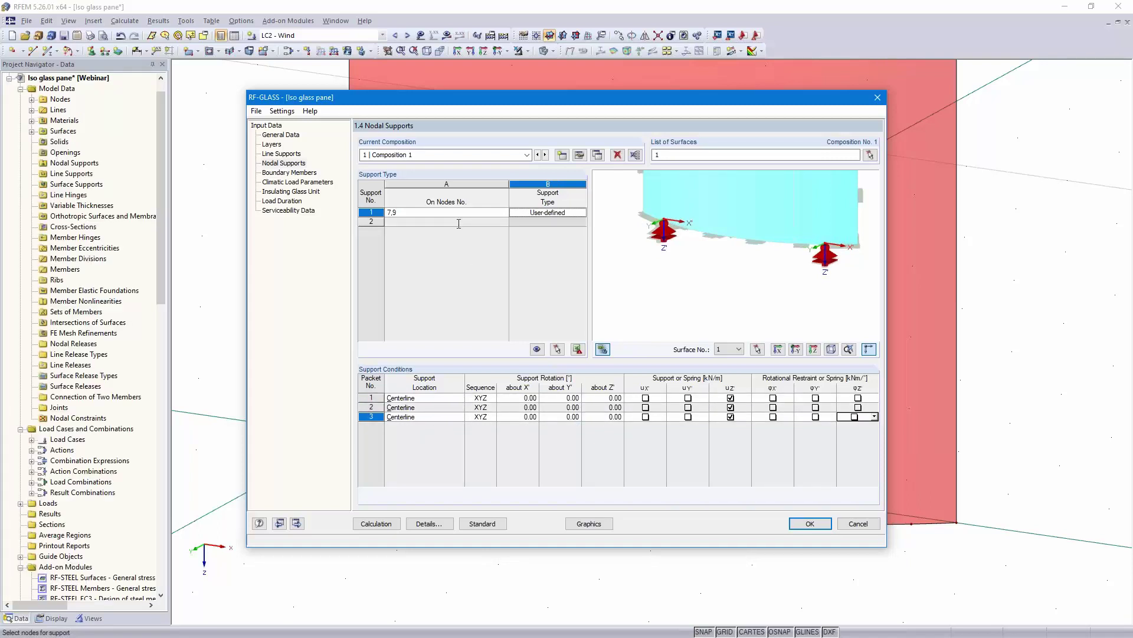
left_click(504, 223)
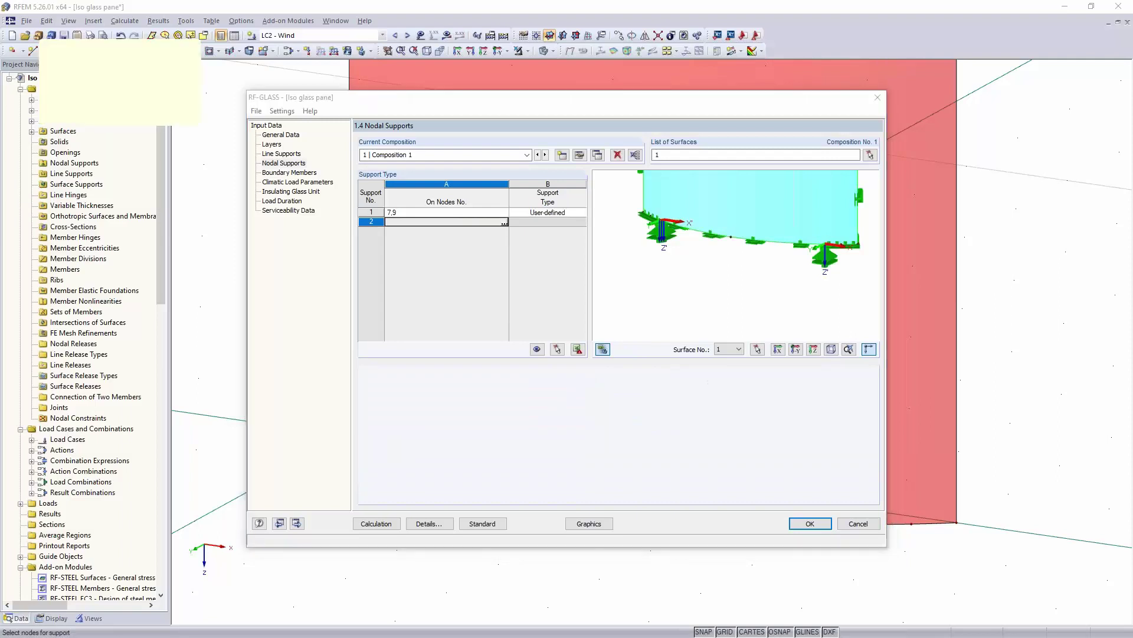
left_click(605, 509)
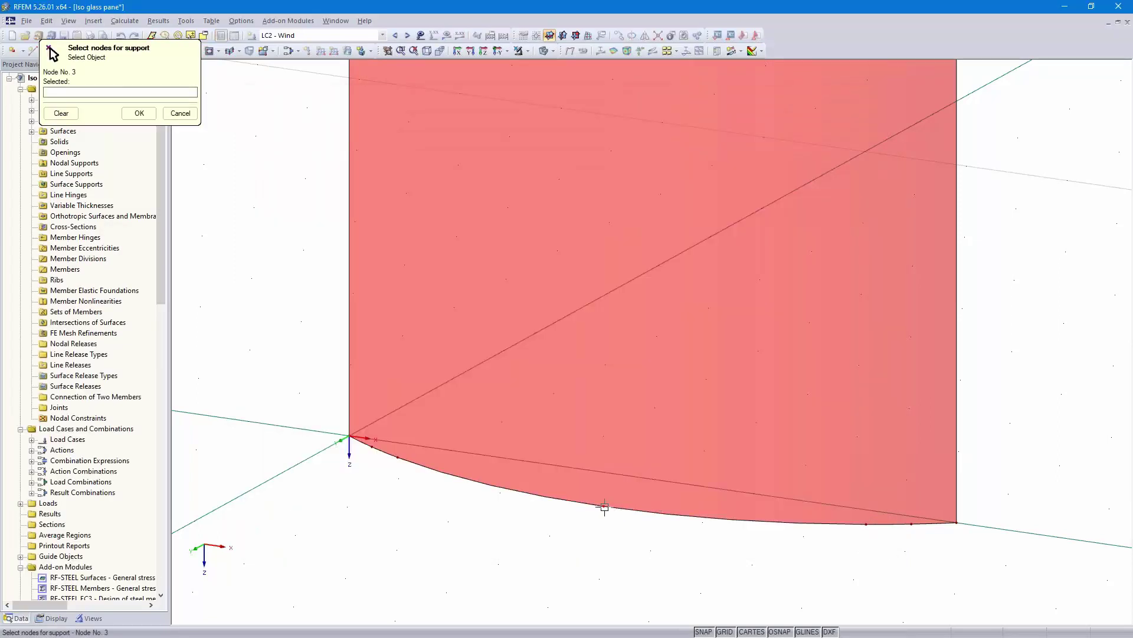
left_click(139, 113)
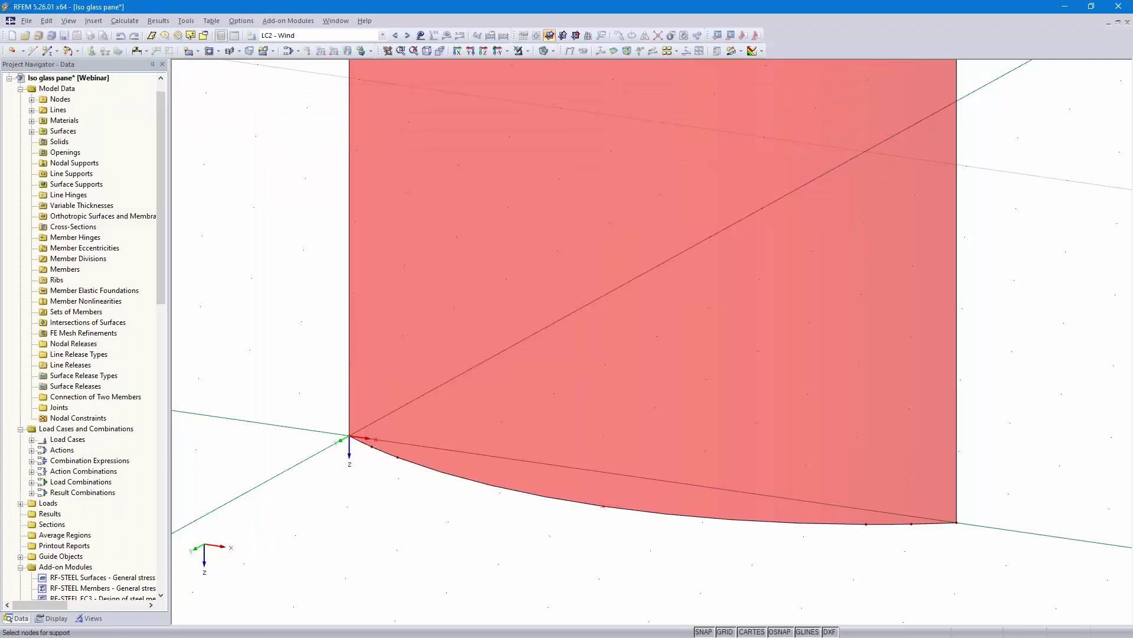
left_click(573, 221)
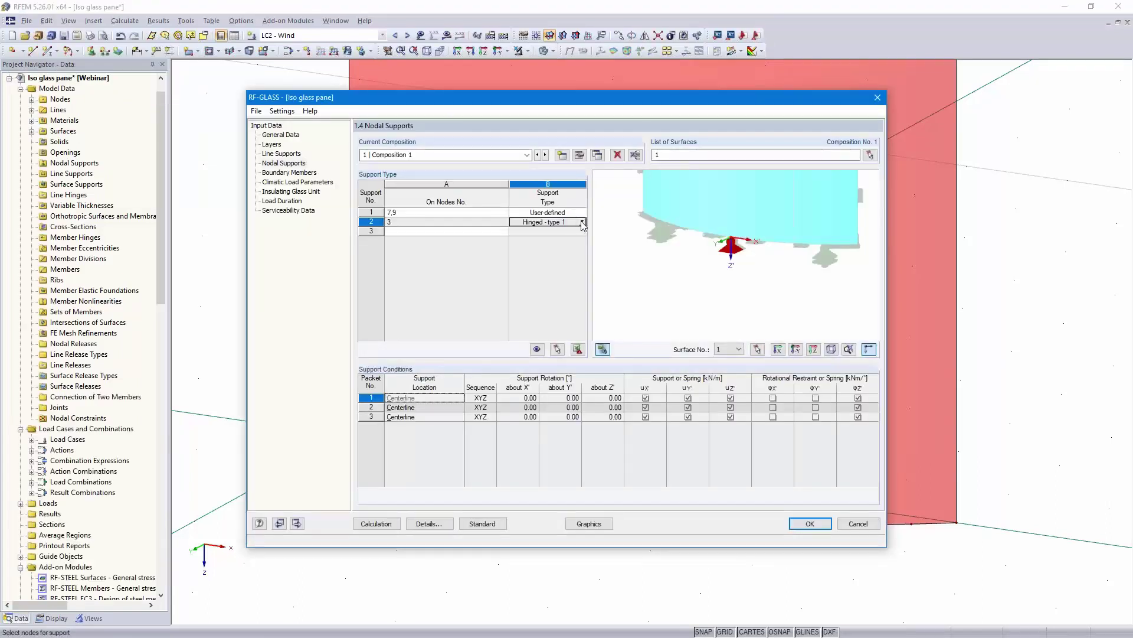
left_click(582, 222)
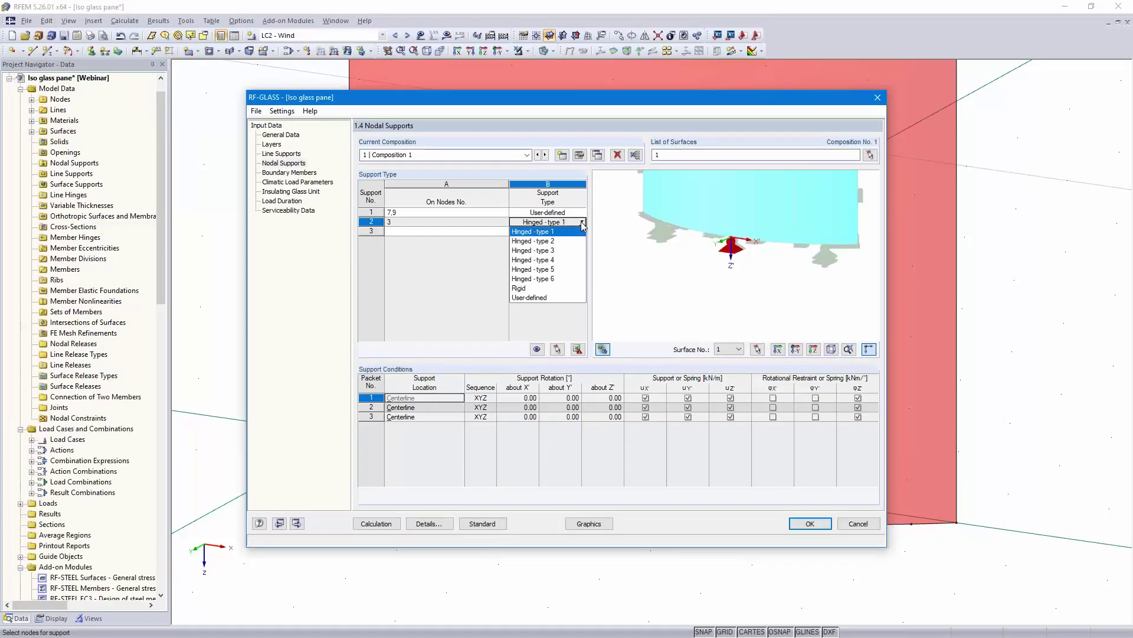
left_click(553, 298)
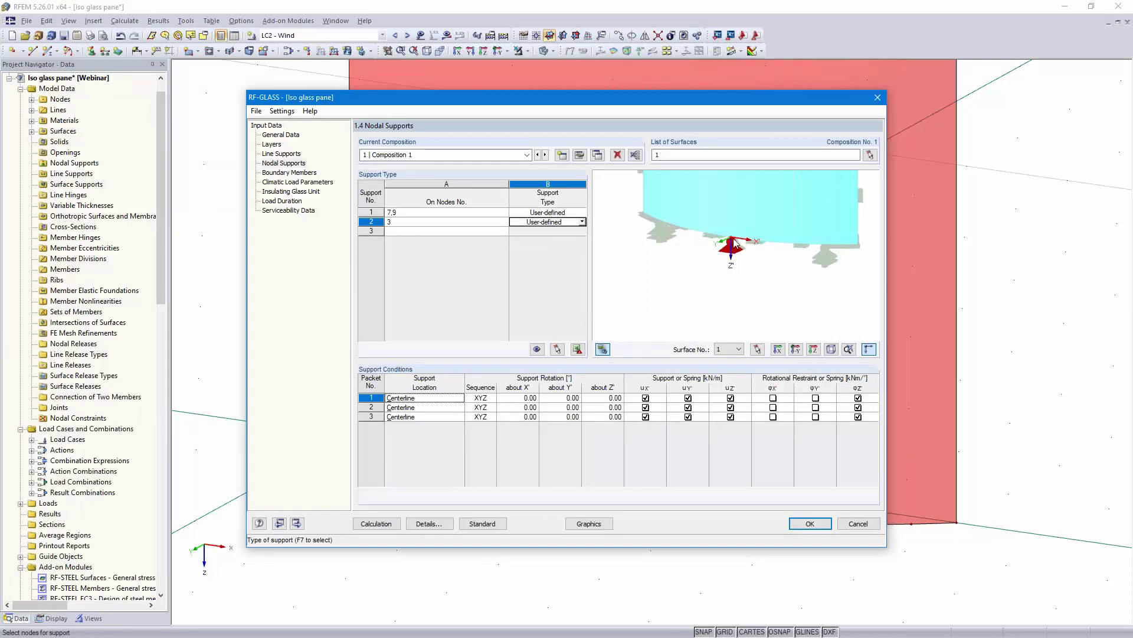
Clear the uY support and the φZ rotational restraint in packets 1, 2 and 3 for node 3
left_click(685, 398)
left_click(684, 398)
left_click(687, 407)
left_click(687, 417)
left_click(858, 398)
left_click(858, 408)
left_click(858, 416)
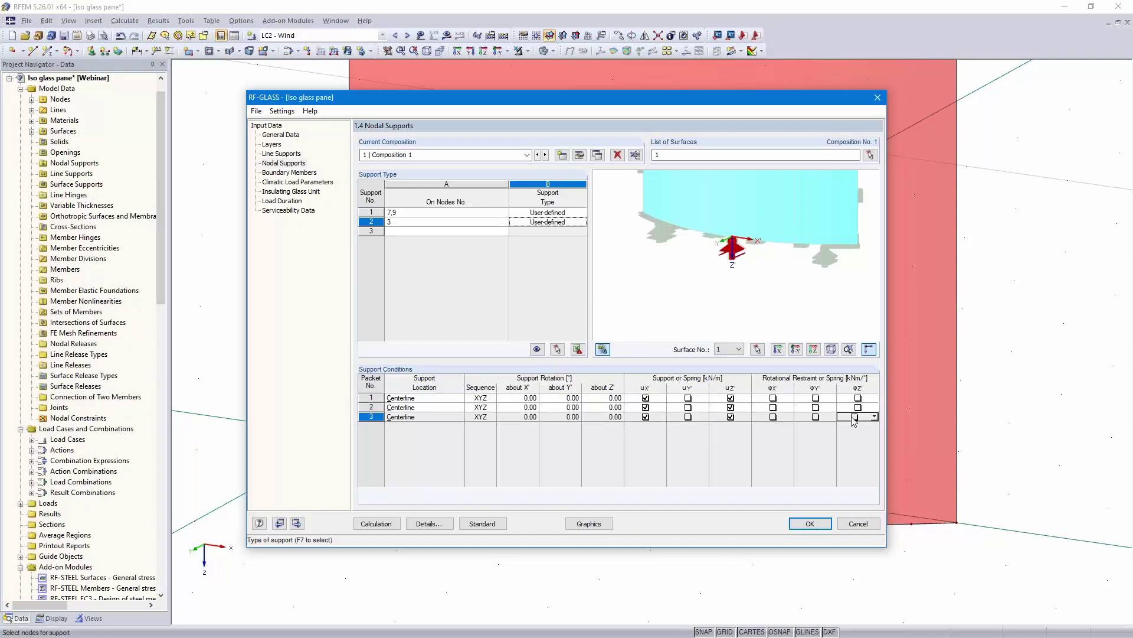
For the summer climatic load, assign LC4 to temperature and atmospheric pressure differences and LC3 to altitude differences
left_click(298, 524)
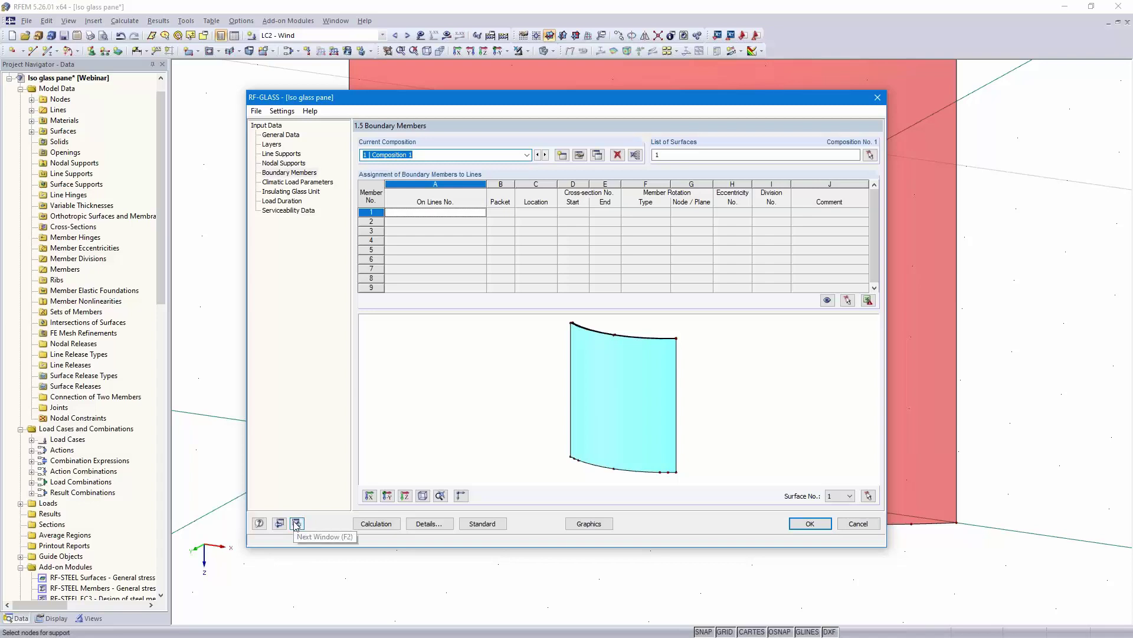
left_click(297, 524)
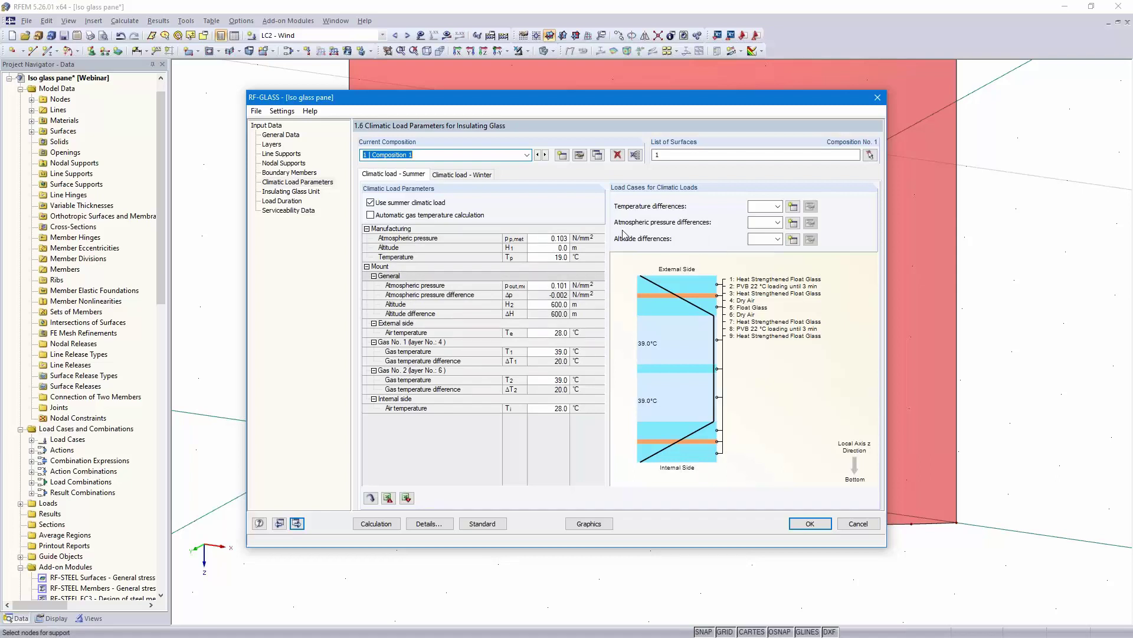
left_click(778, 207)
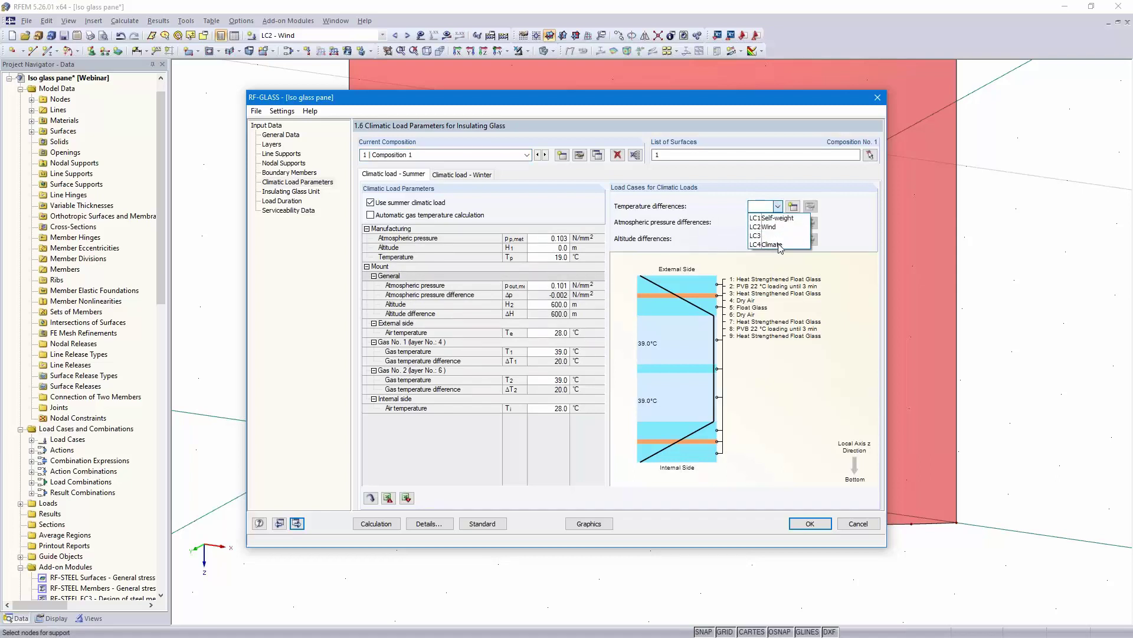
left_click(779, 244)
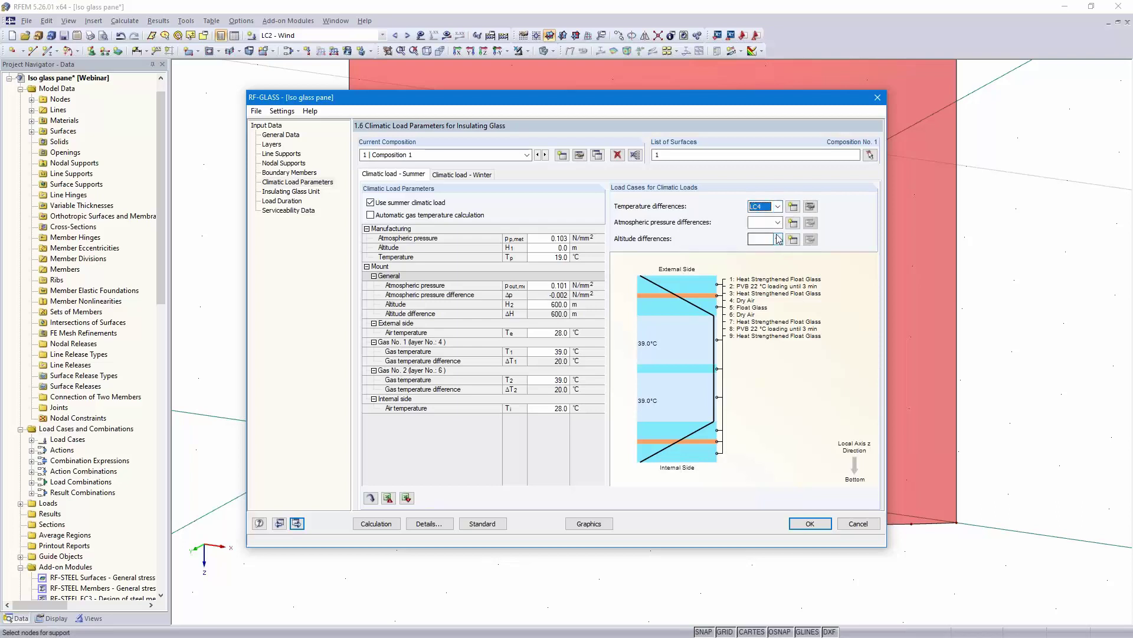
left_click(778, 223)
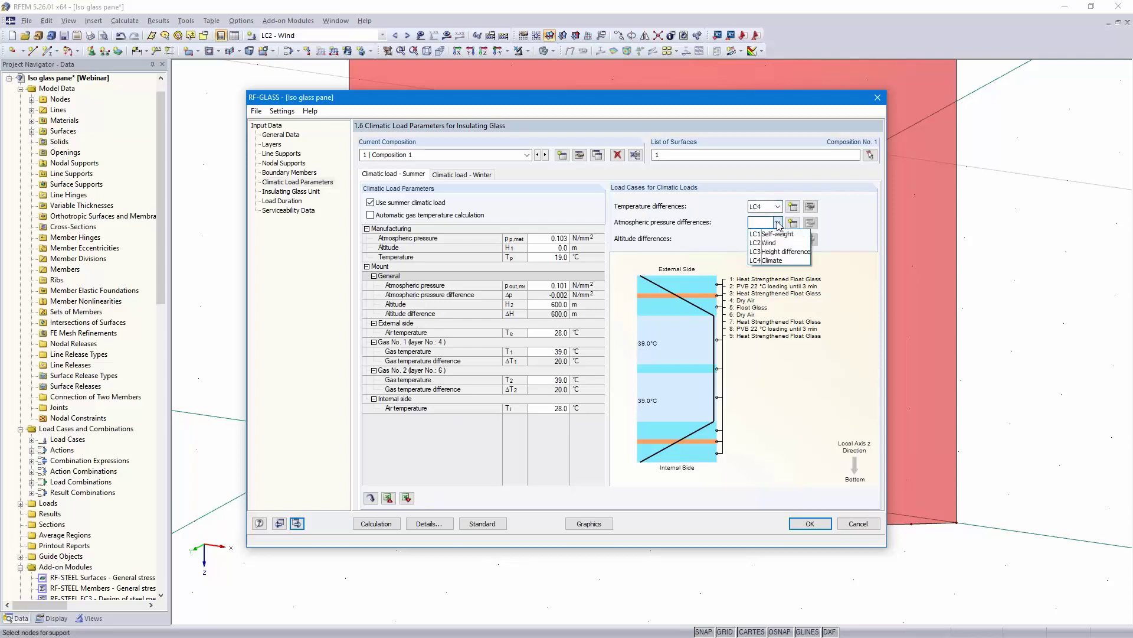
left_click(780, 261)
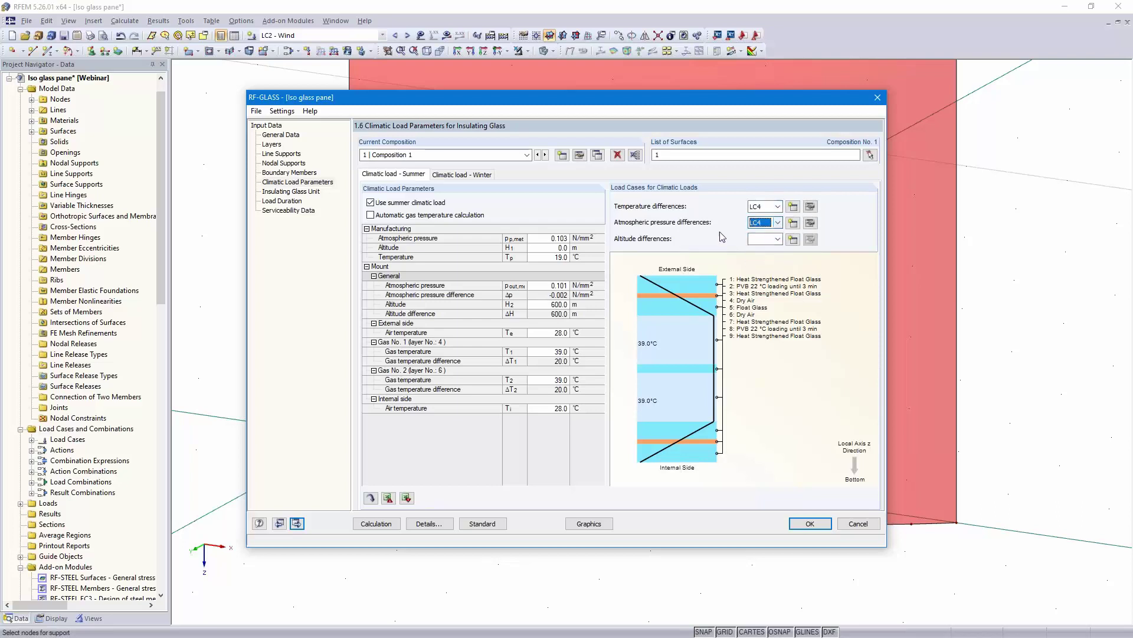
left_click(778, 241)
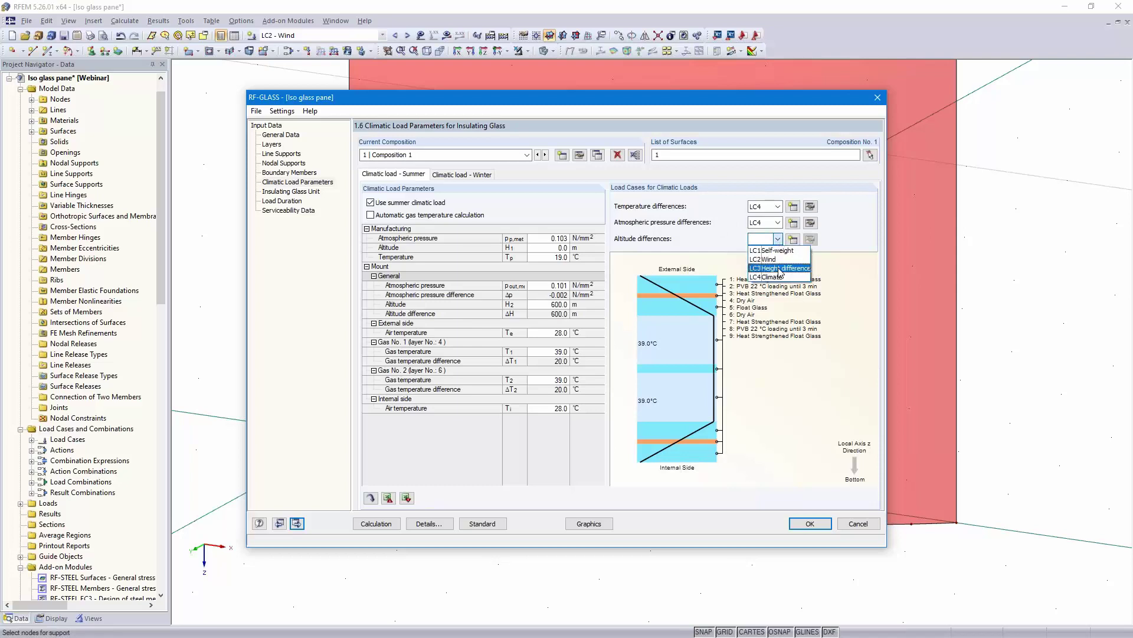
left_click(779, 269)
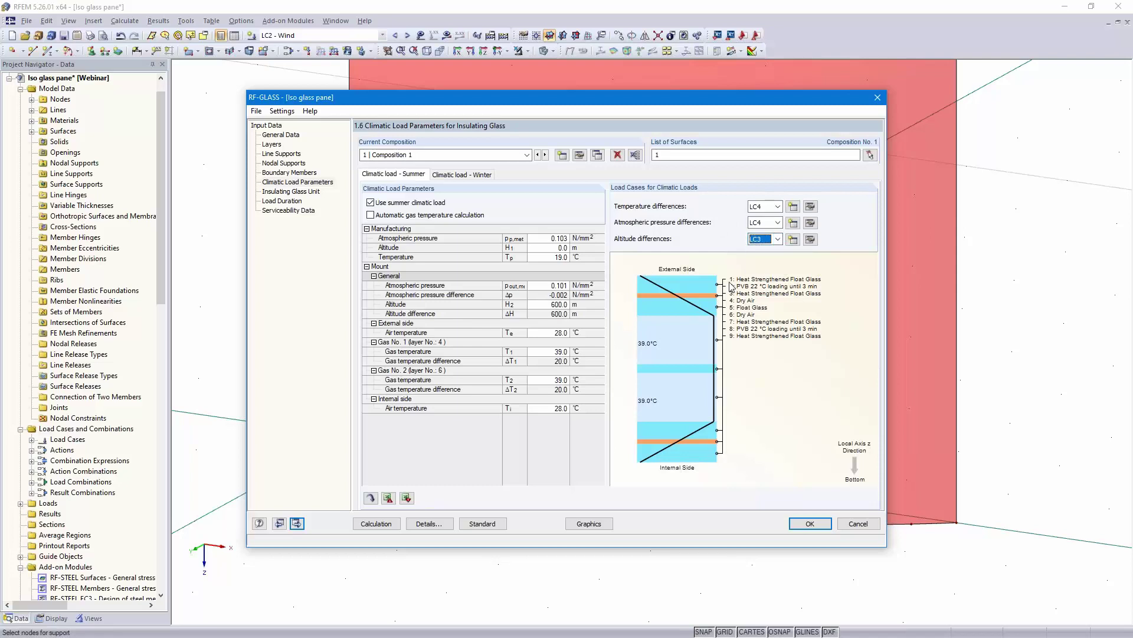
For the winter climatic load, assign LC4 to temperature and atmospheric pressure differences and LC3 to altitude differences
left_click(462, 175)
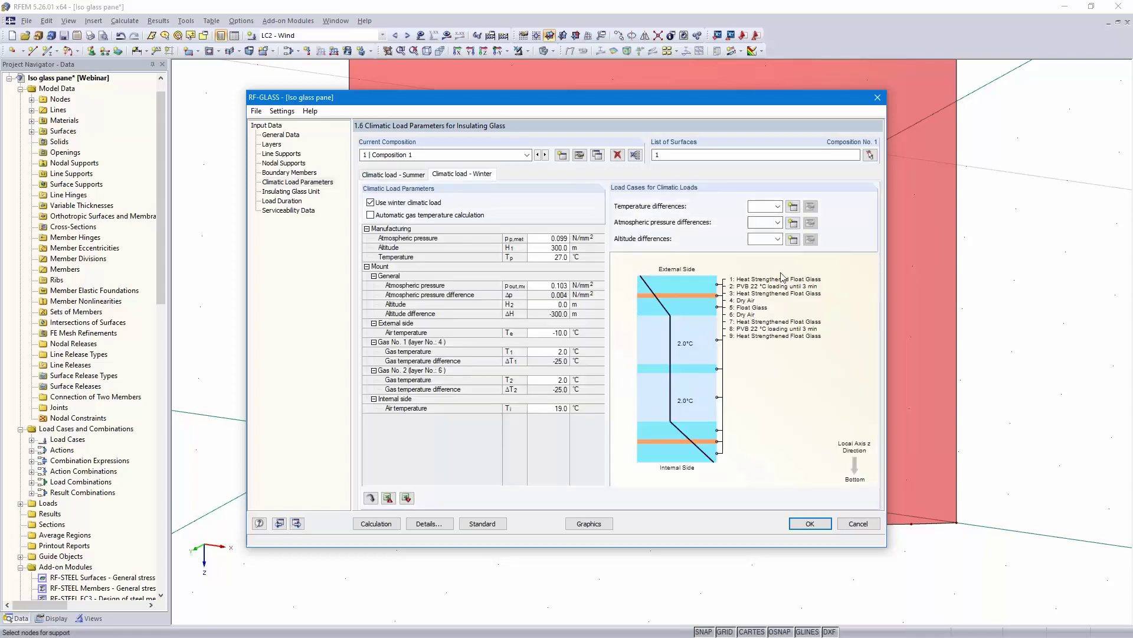
left_click(777, 207)
left_click(779, 245)
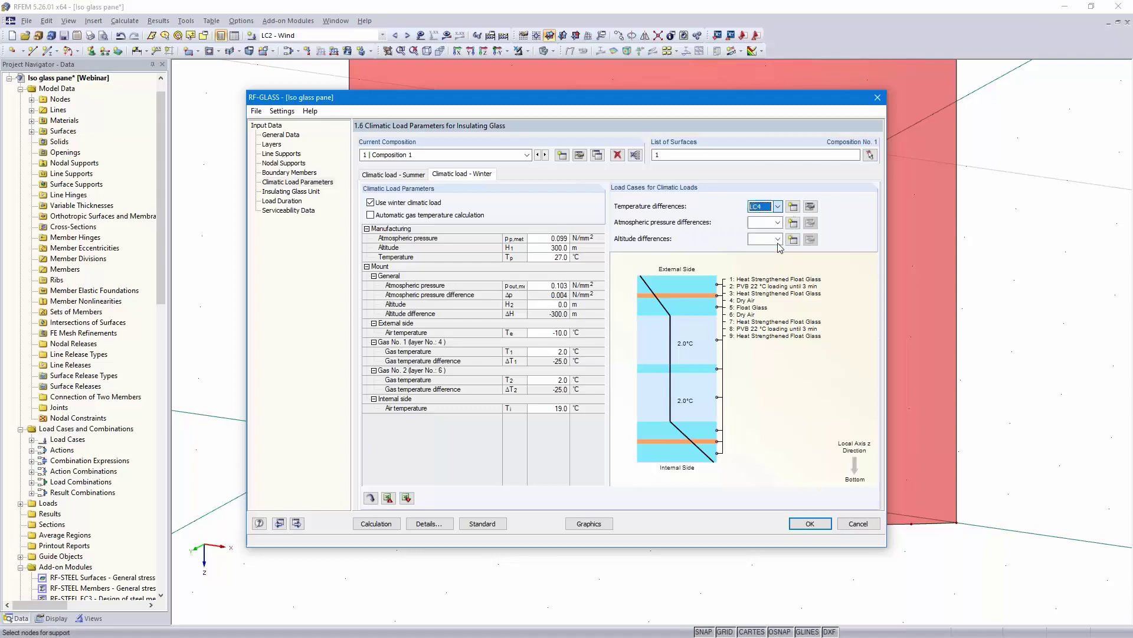
left_click(778, 222)
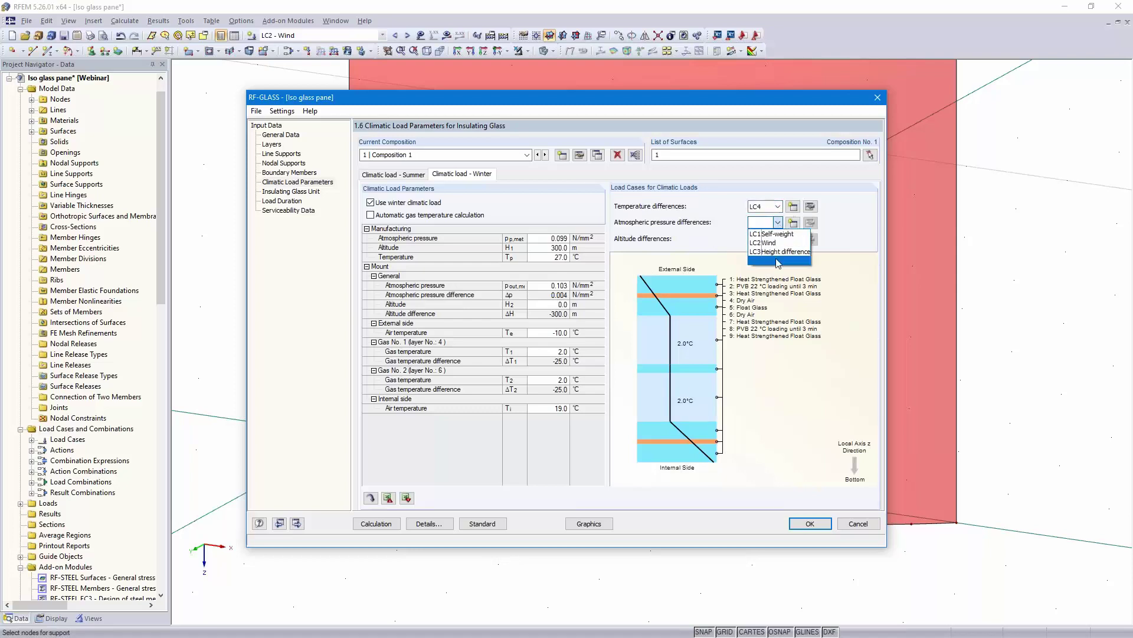
left_click(773, 260)
left_click(778, 240)
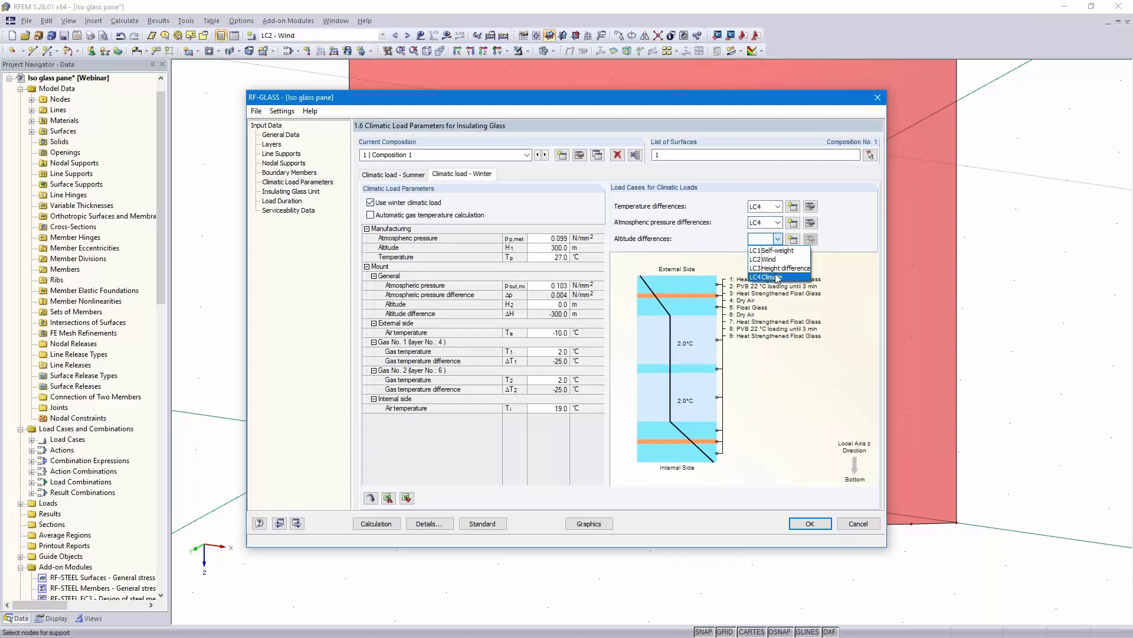
left_click(780, 268)
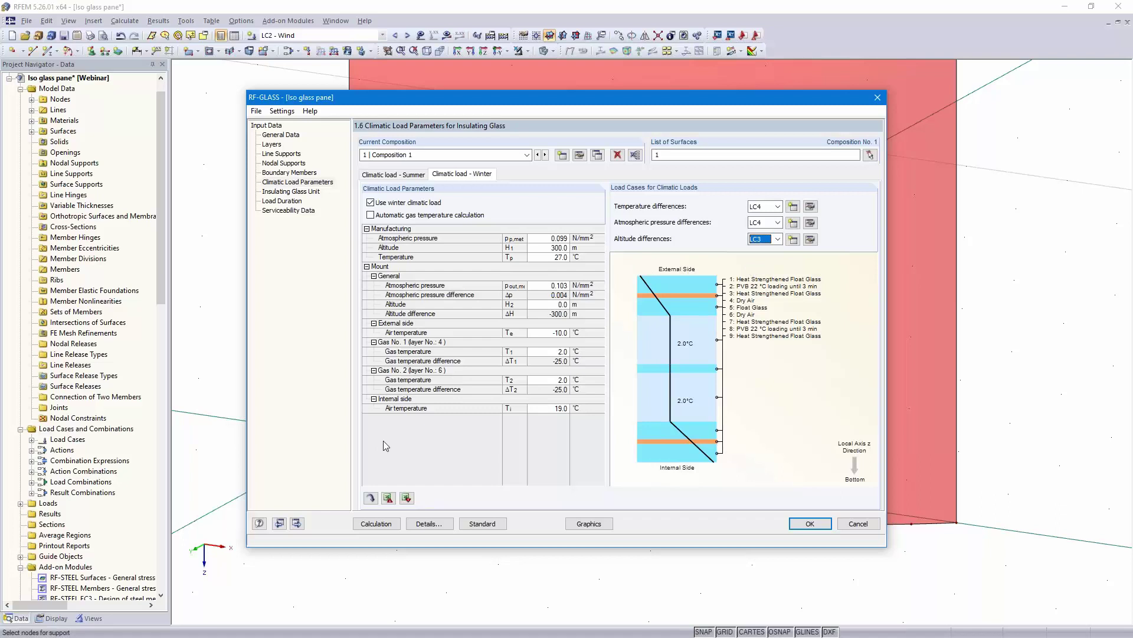
Review the insulating glass unit's secondary seal parameters and its wind load distribution between the external and internal glass sides
left_click(299, 523)
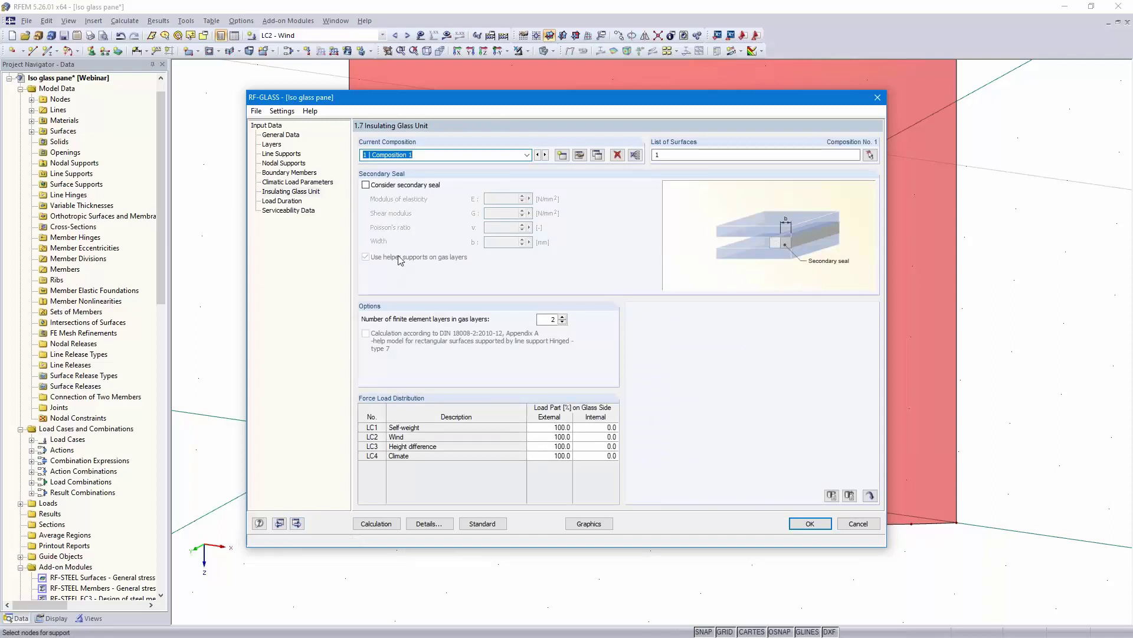
left_click(365, 186)
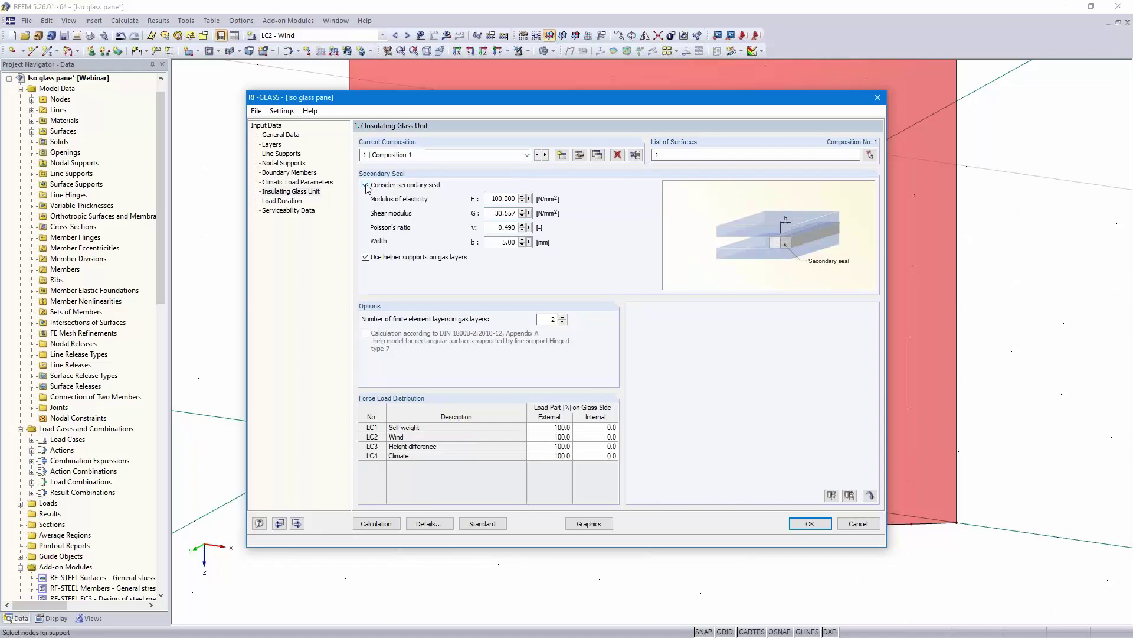
left_click(366, 185)
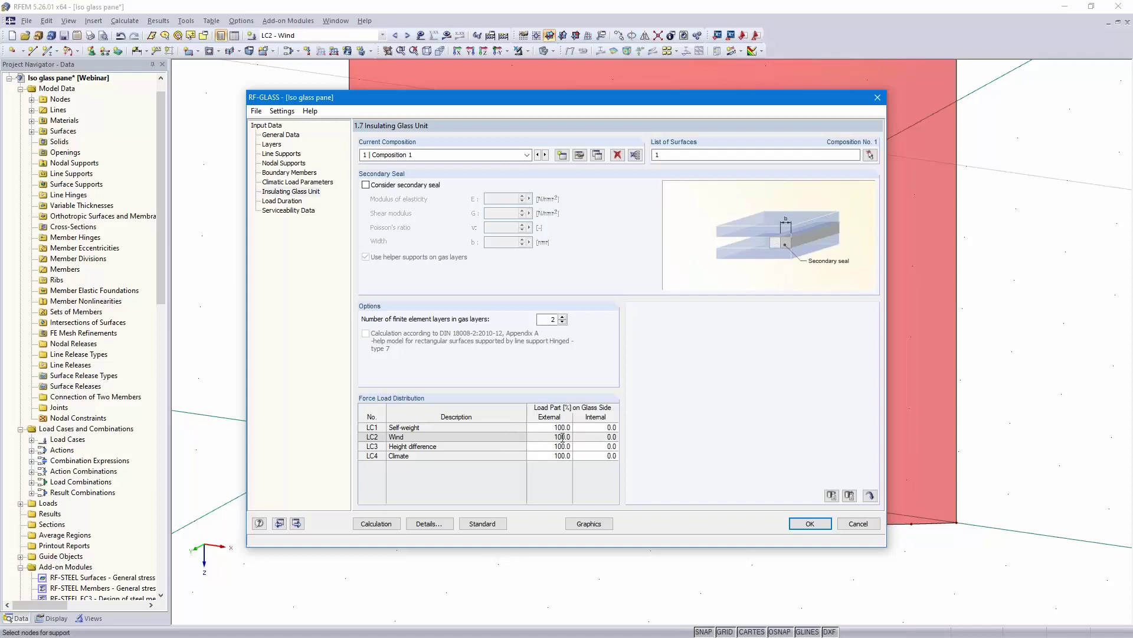
left_click(607, 440)
left_click(550, 438)
left_click(594, 436)
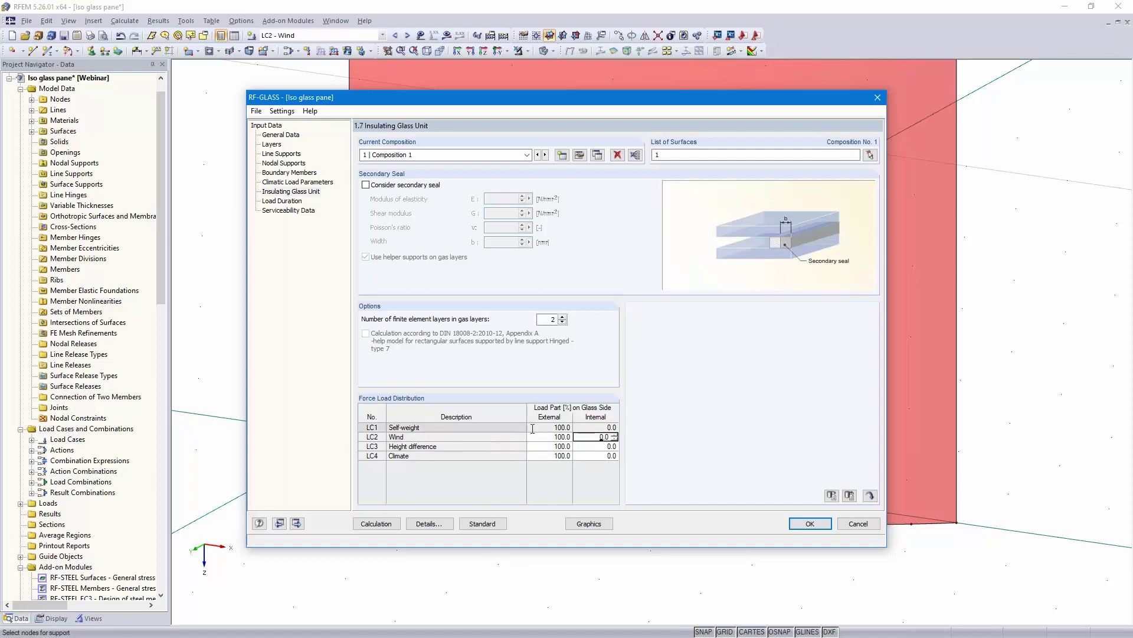
left_click(297, 523)
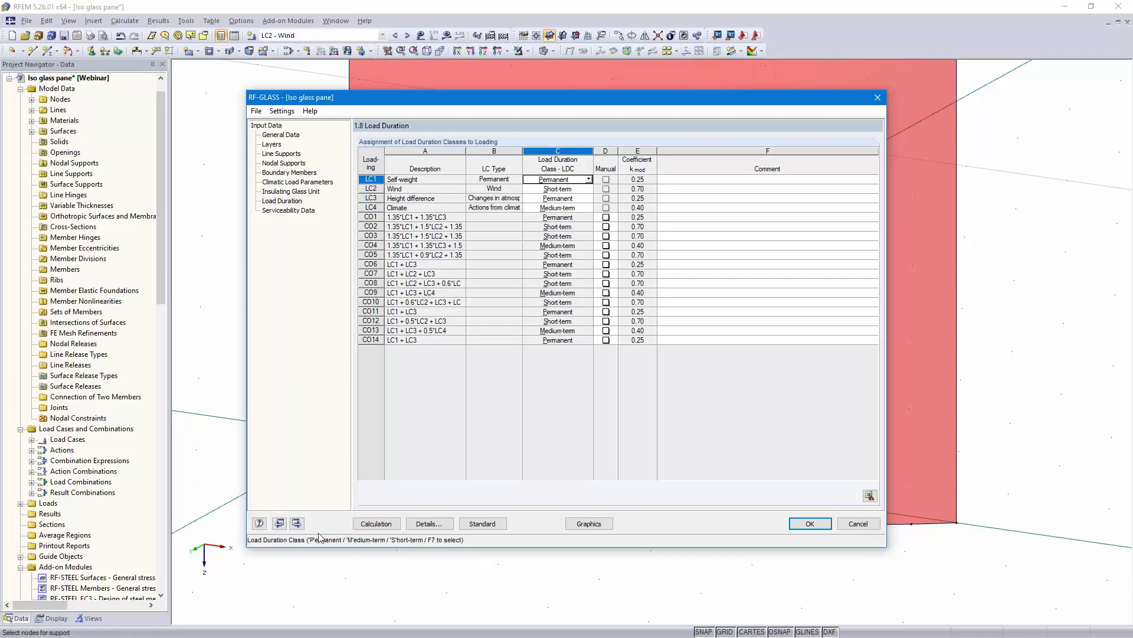
Assign the curved pane, surface 1, to the first row of the serviceability data
left_click(298, 523)
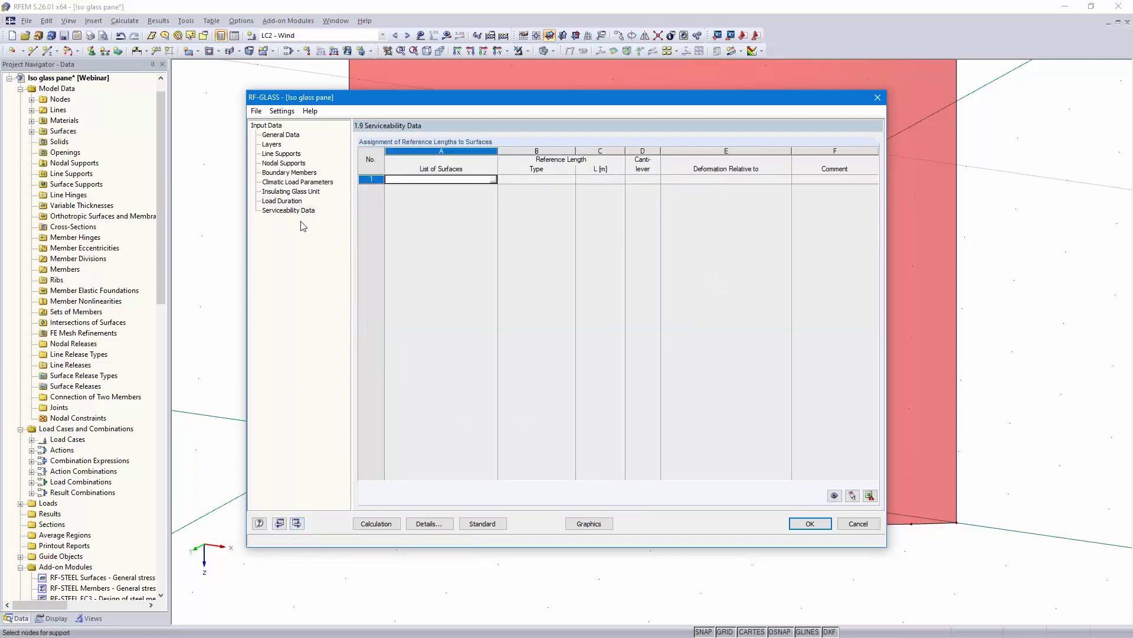
left_click(490, 178)
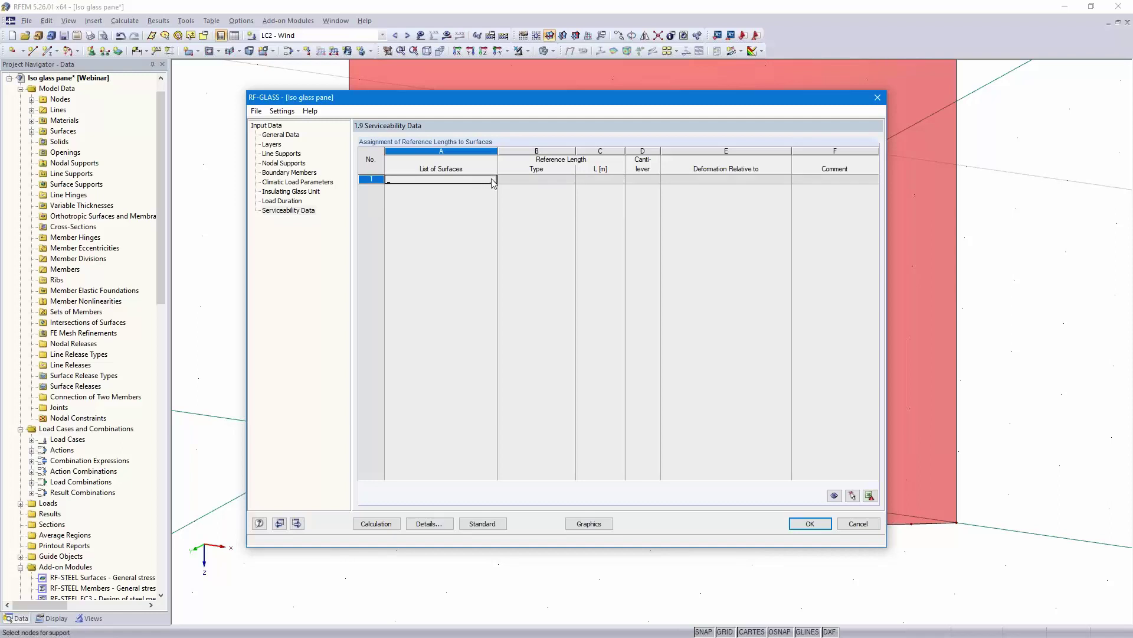
left_click(492, 181)
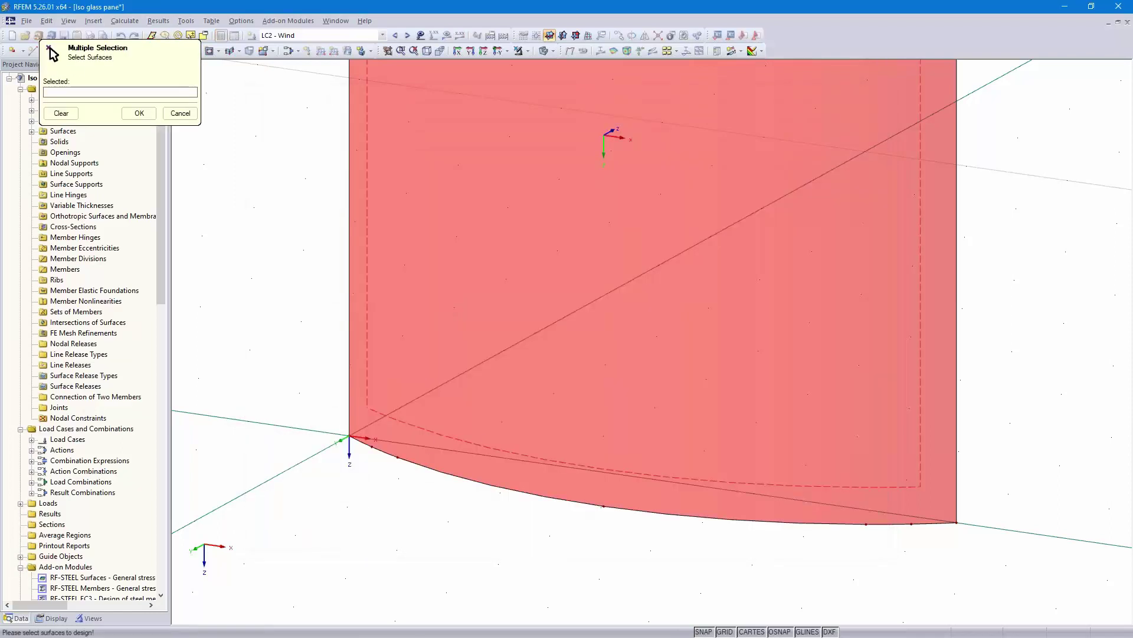
left_click(489, 446)
left_click(140, 113)
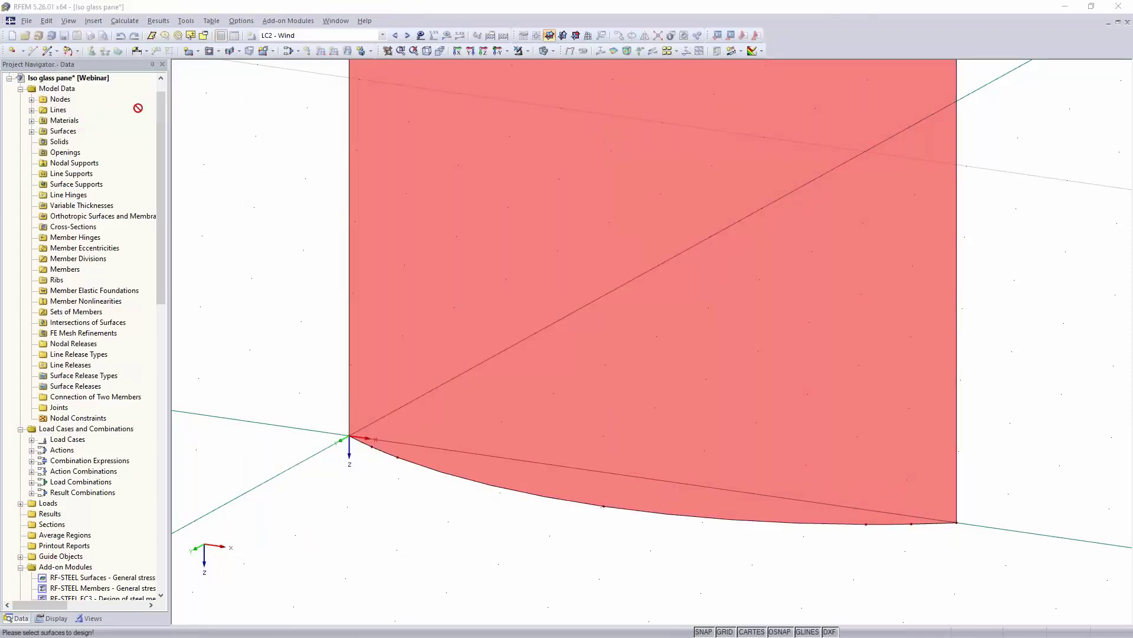
Set surface 1's reference length type to User-defined and take its length between the two end corners of the curved bottom edge
left_click(570, 181)
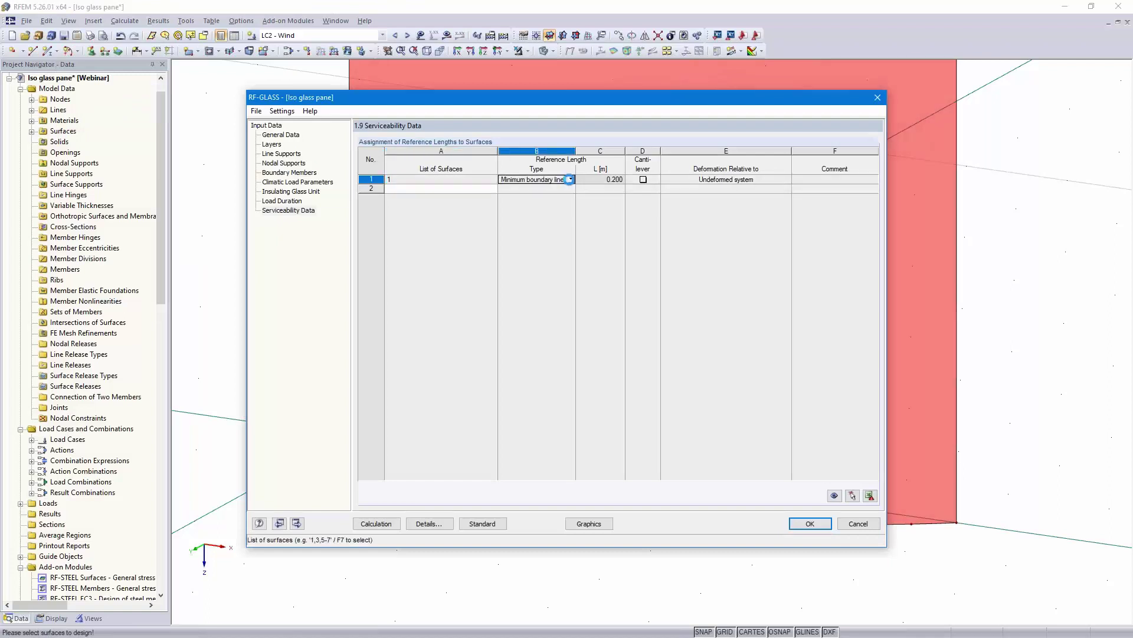
left_click(571, 180)
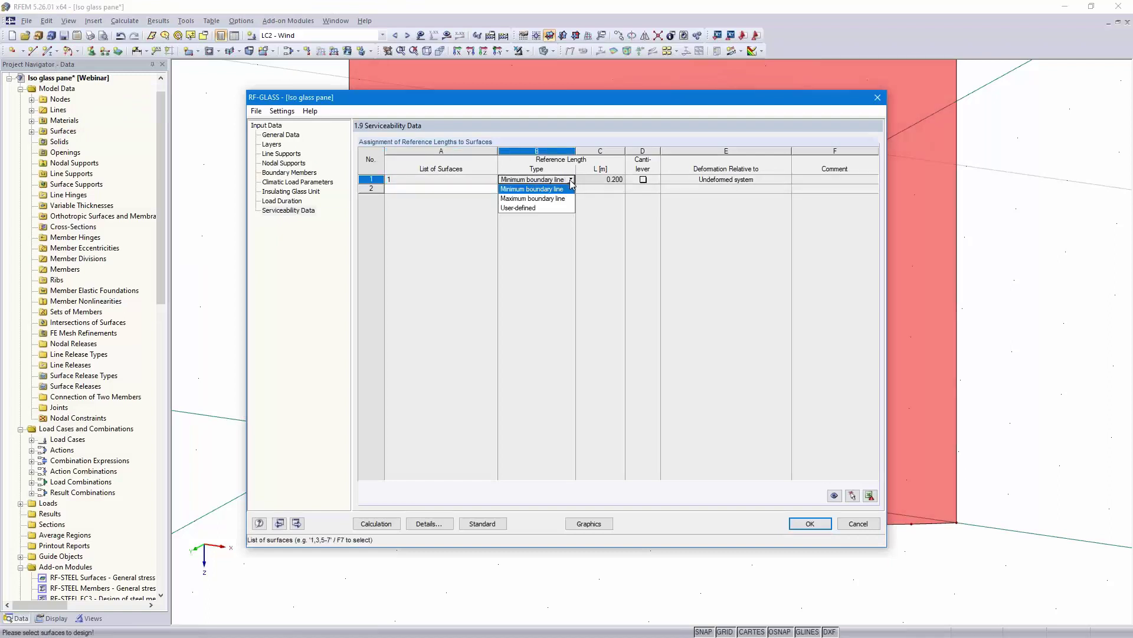
left_click(557, 208)
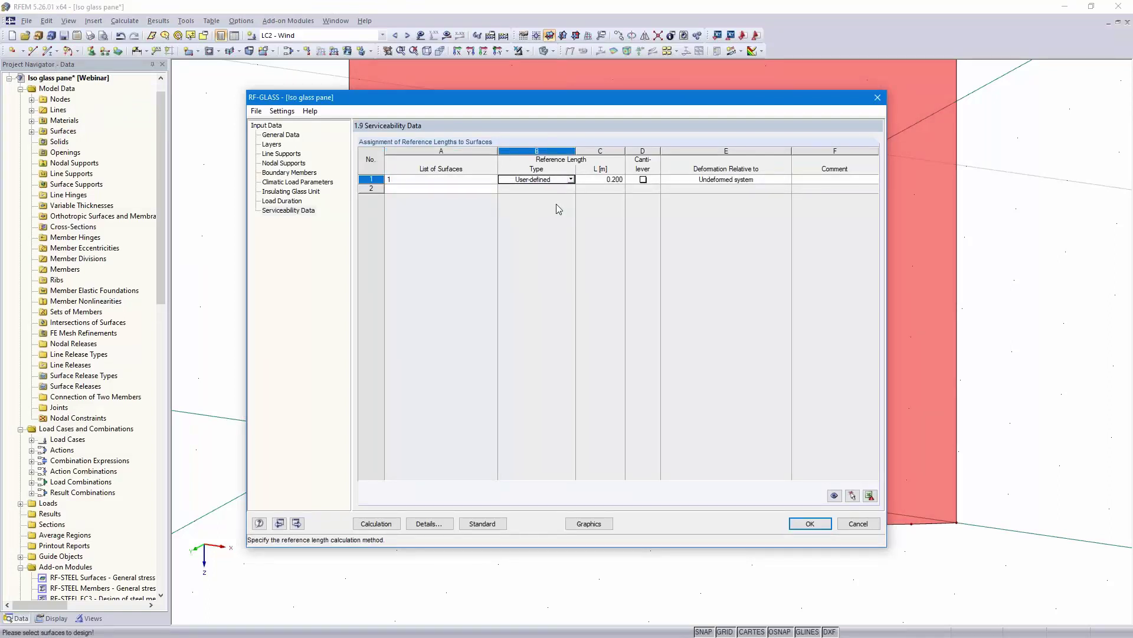
left_click(619, 177)
left_click(621, 179)
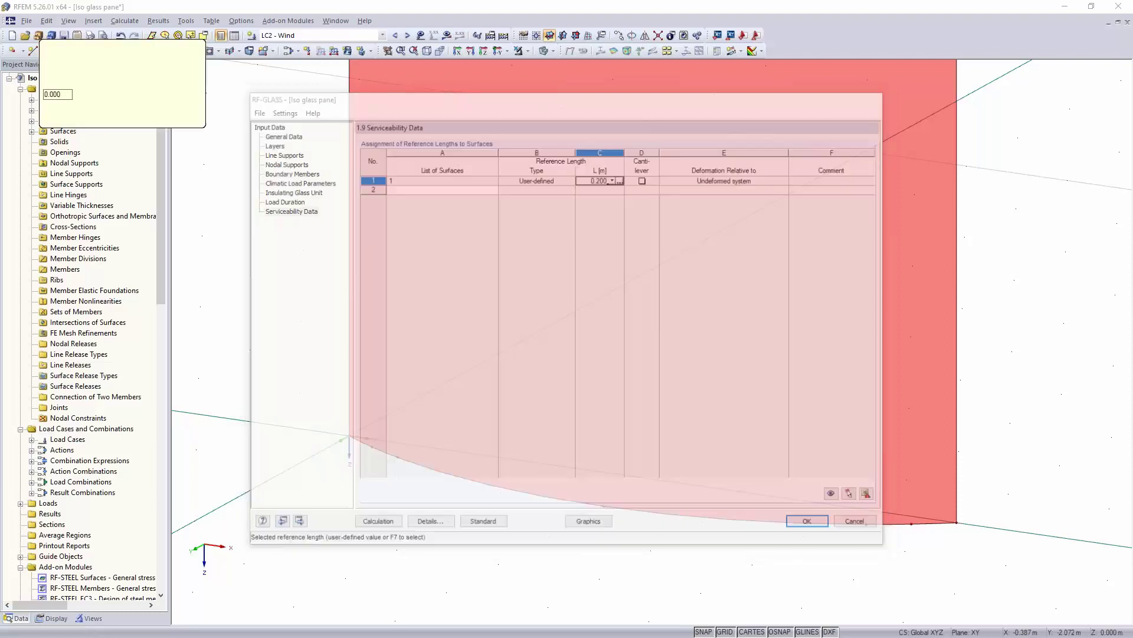
left_click(349, 435)
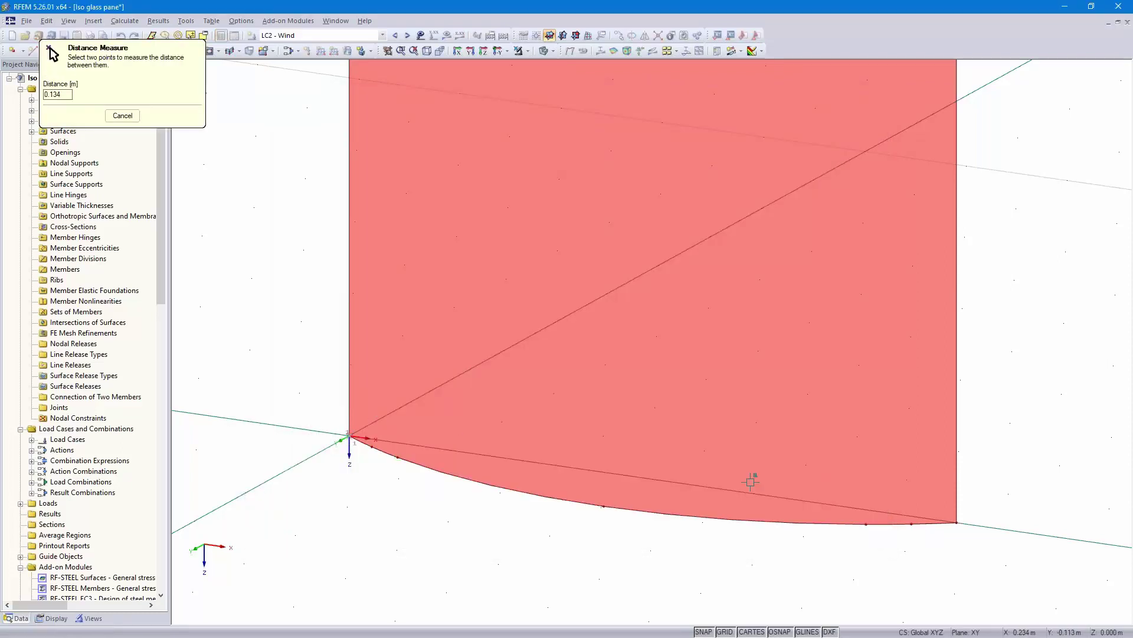
left_click(957, 516)
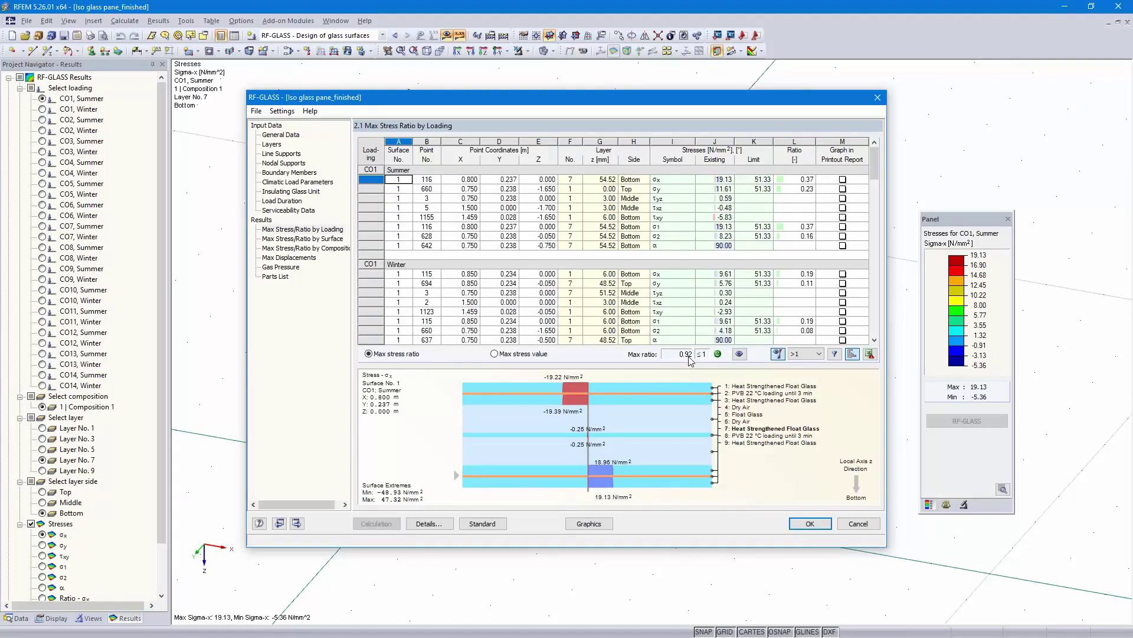
Review the maximum displacements and filter the maximum stress ratios by loading to Max
left_click(288, 258)
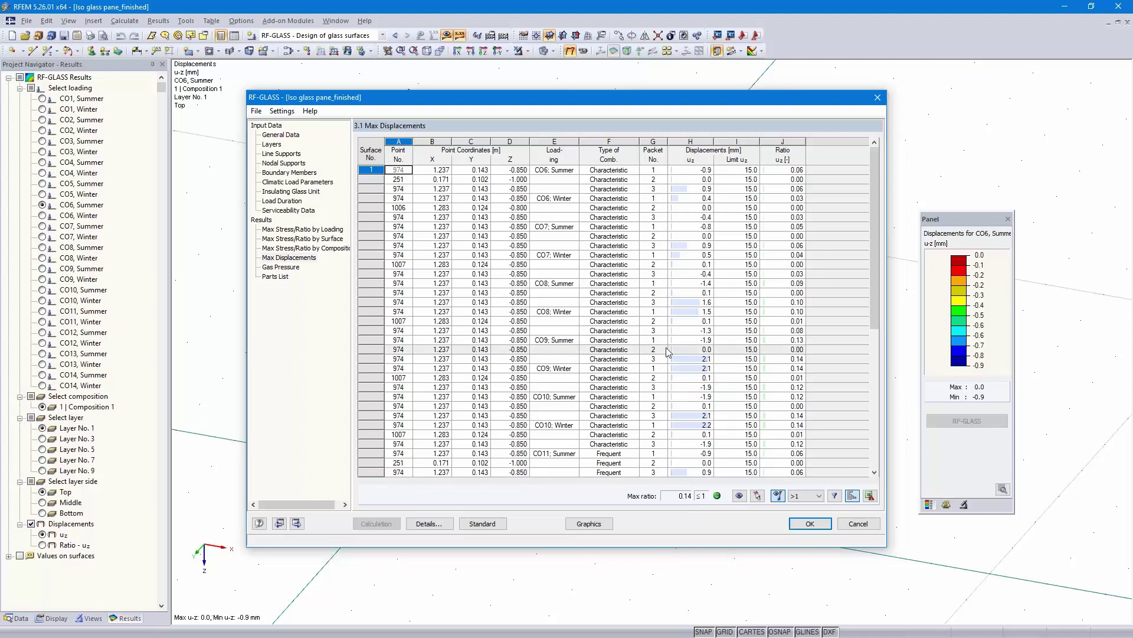
left_click(313, 230)
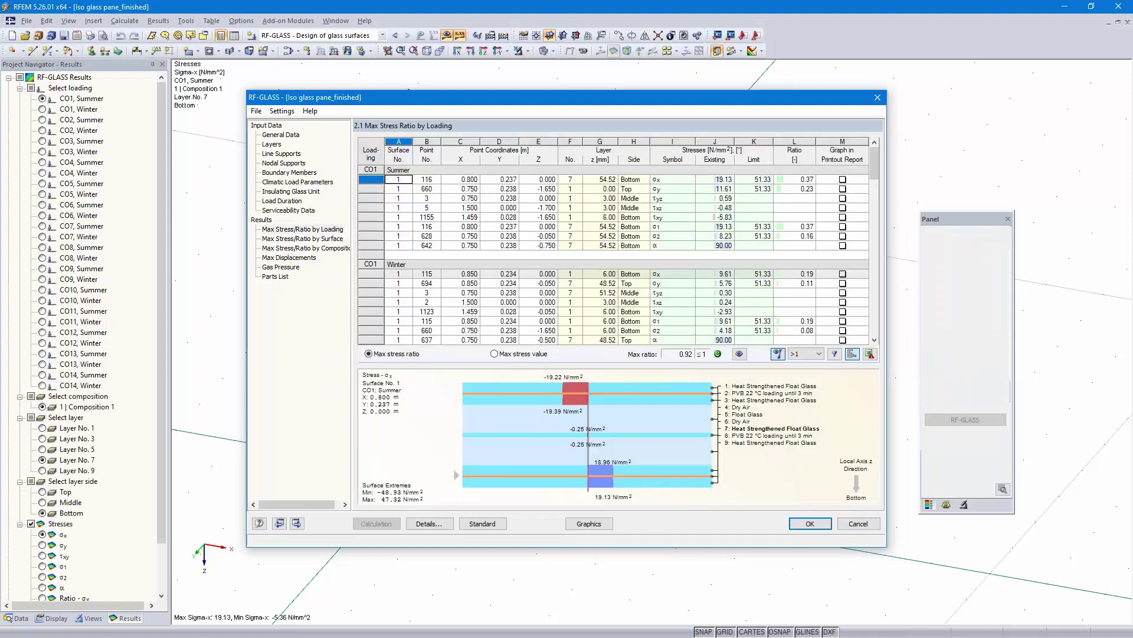
left_click(810, 353)
left_click(810, 372)
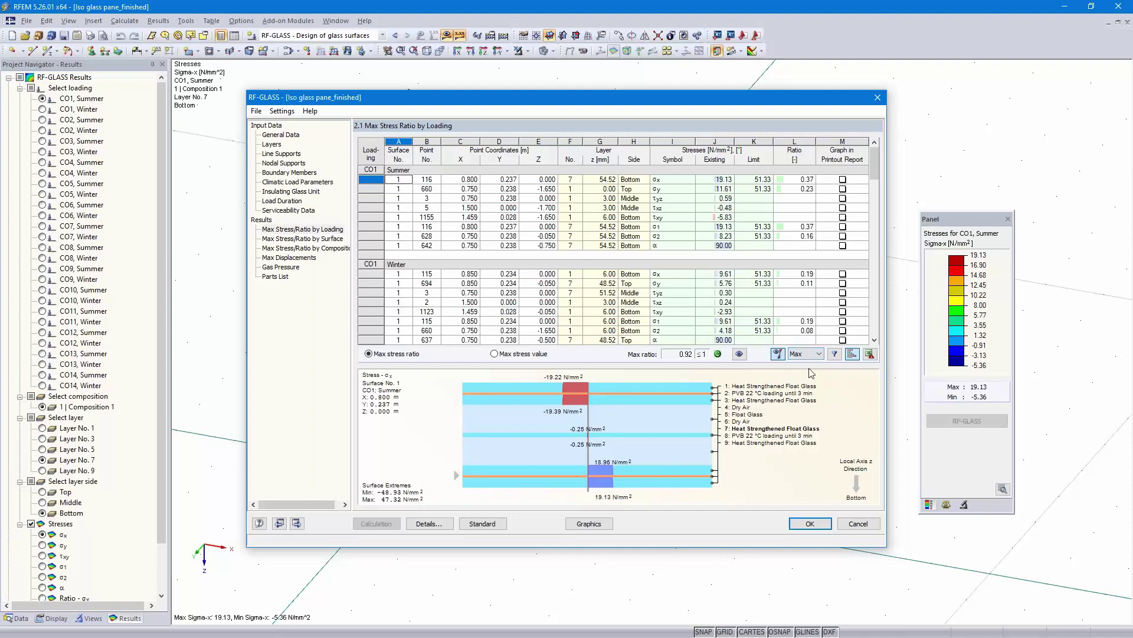
left_click(835, 353)
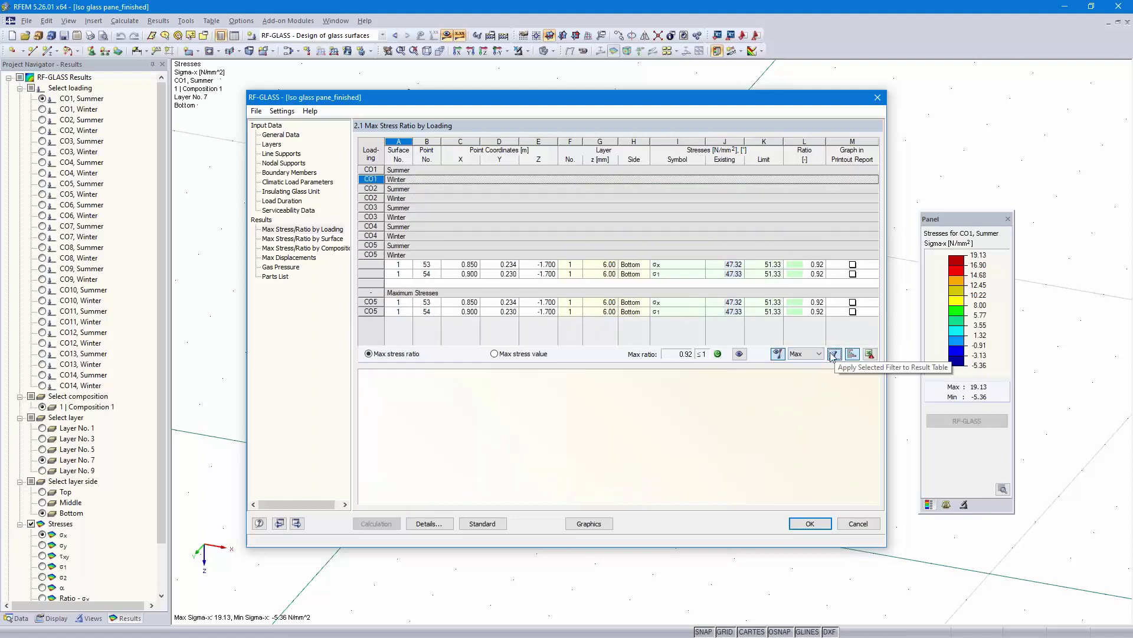
Display the σx stress ratio for CO5, Winter on the bottom side of layer 1 graphically on the pane
left_click(802, 265)
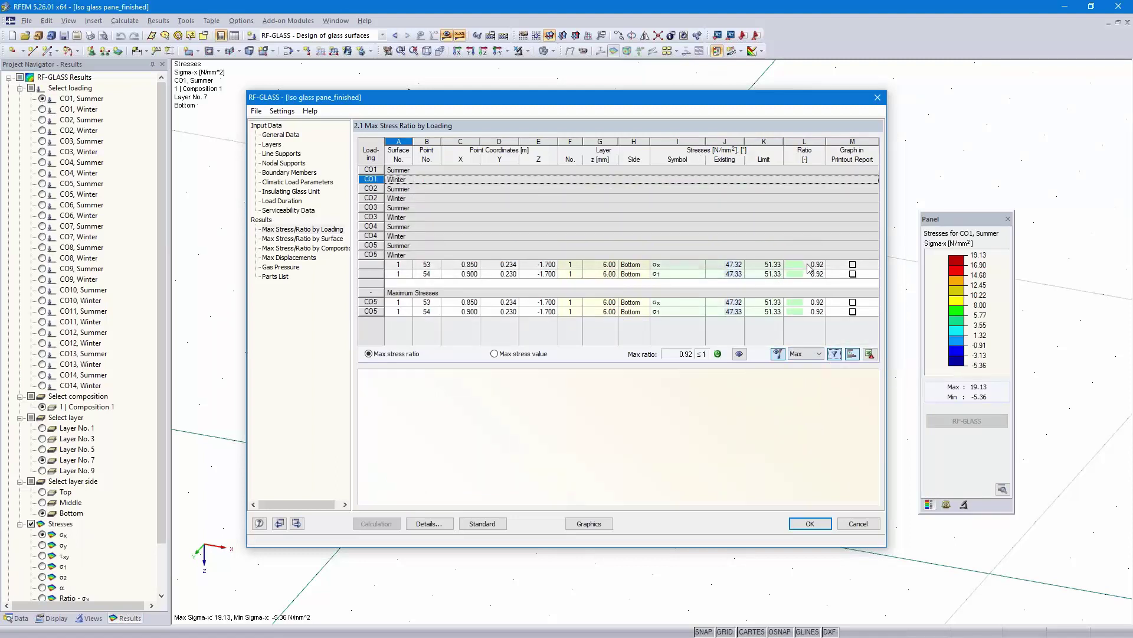
left_click(810, 524)
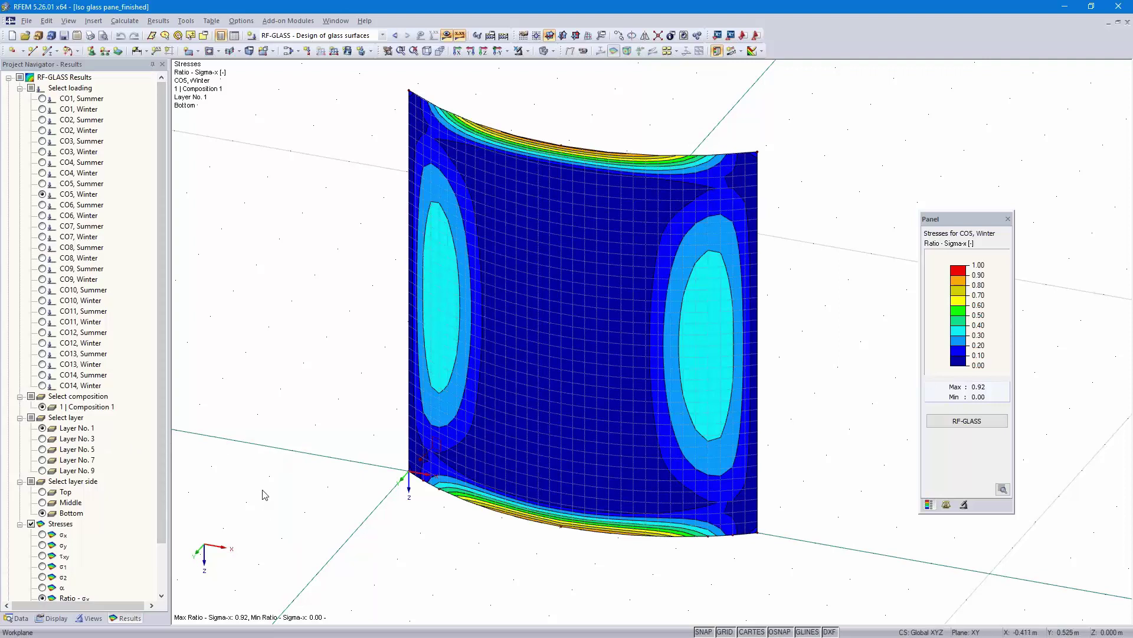
Open the printout report at the RF-GLASS general data and fit the page to the window width
left_click(103, 36)
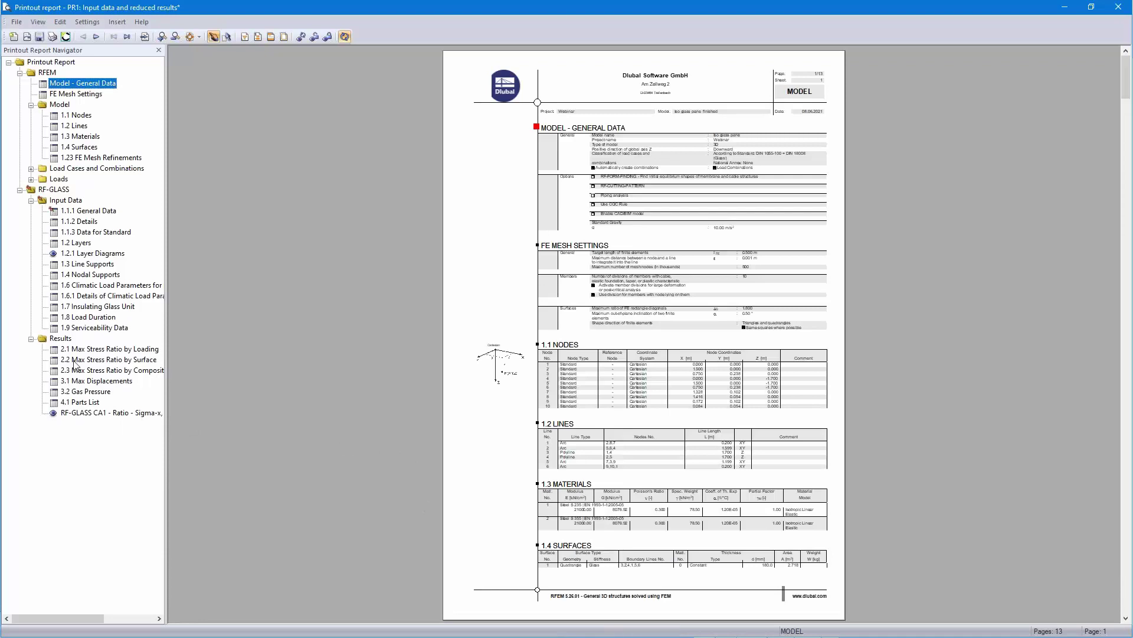
left_click(93, 212)
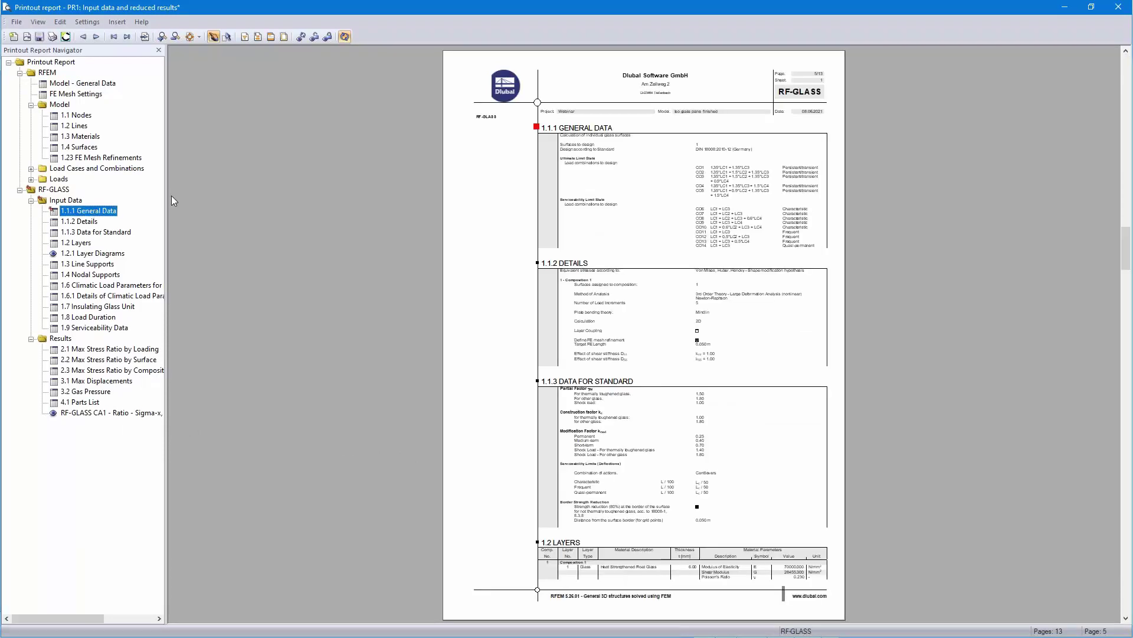
left_click(199, 38)
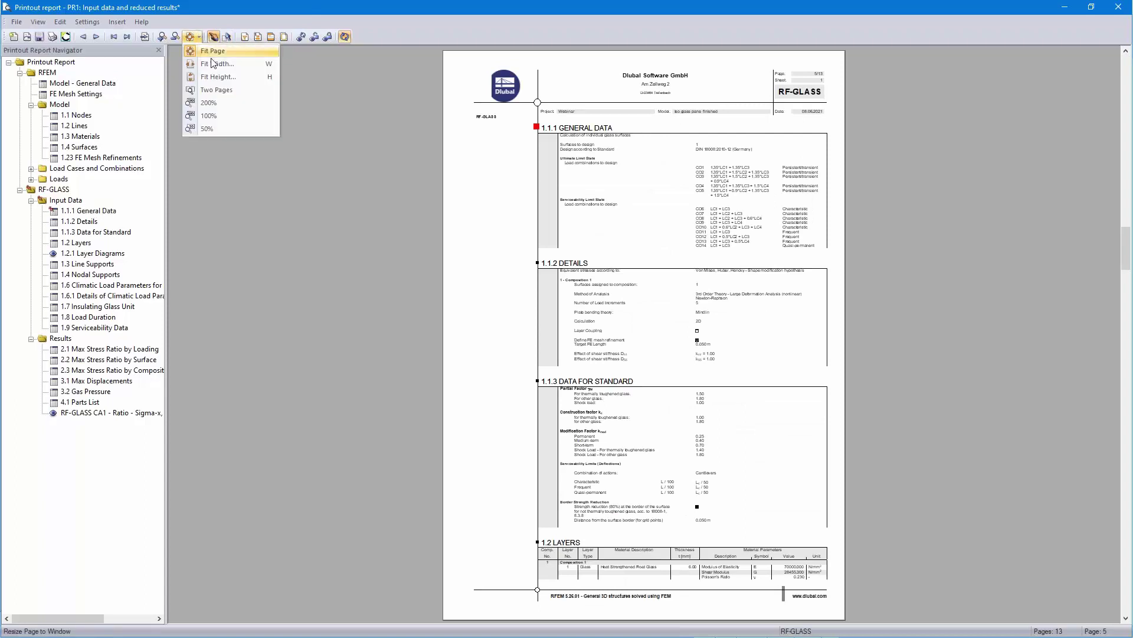
left_click(225, 65)
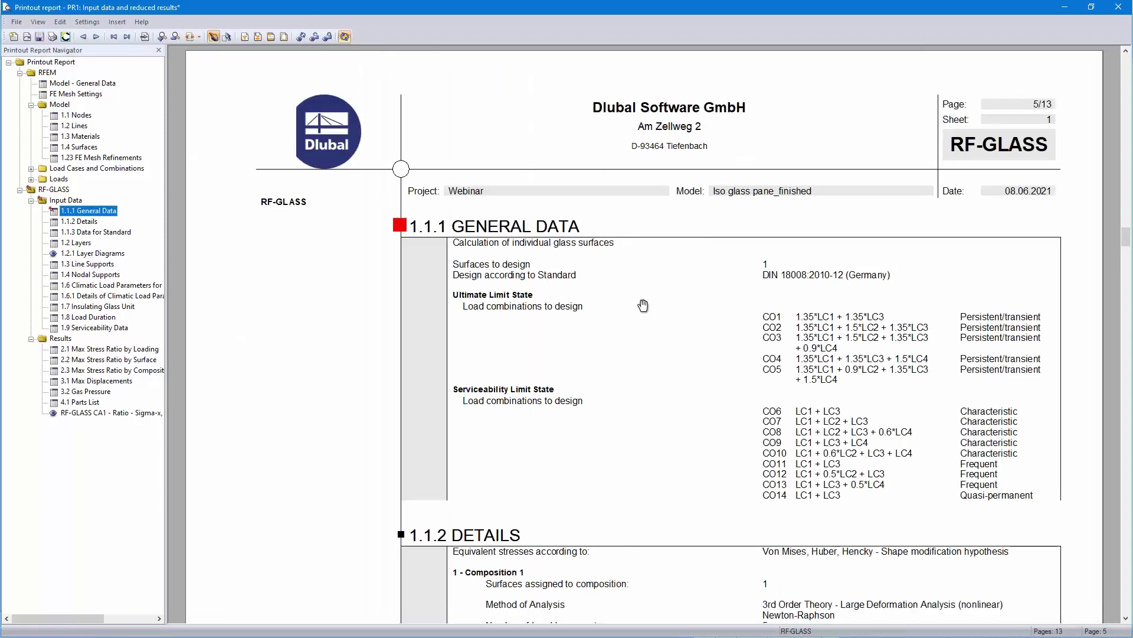
Examine the RF-GLASS input data in the report, from the general data and details through to the layer diagrams
scroll(642, 306, "down", 3)
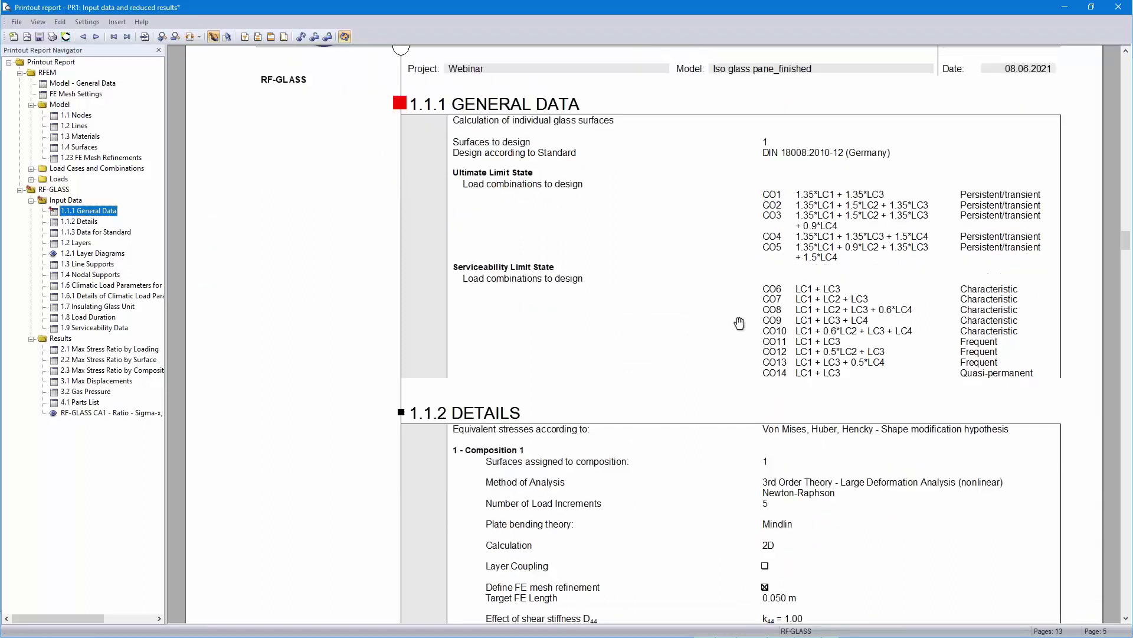
scroll(739, 323, "down", 6)
scroll(693, 385, "down", 16)
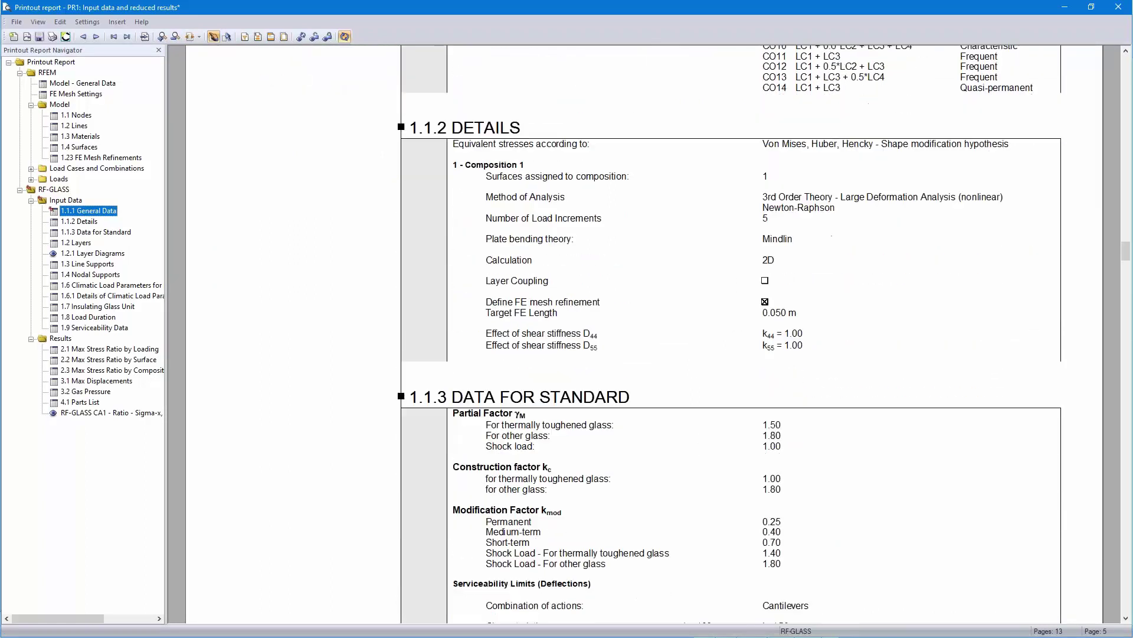
scroll(696, 315, "down", 10)
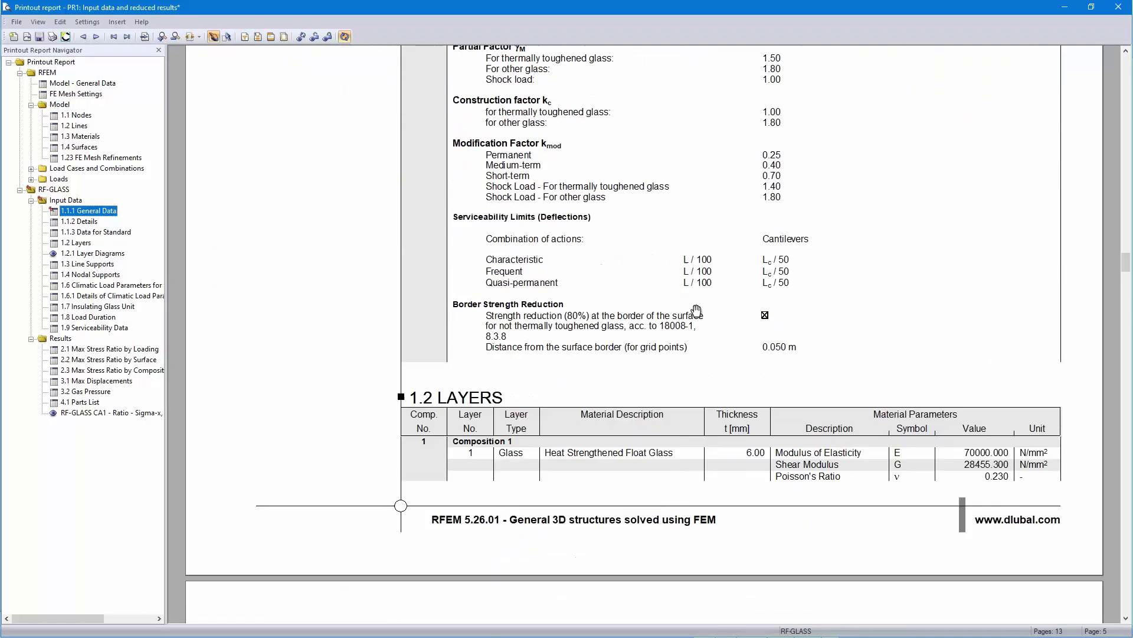
scroll(698, 306, "down", 17)
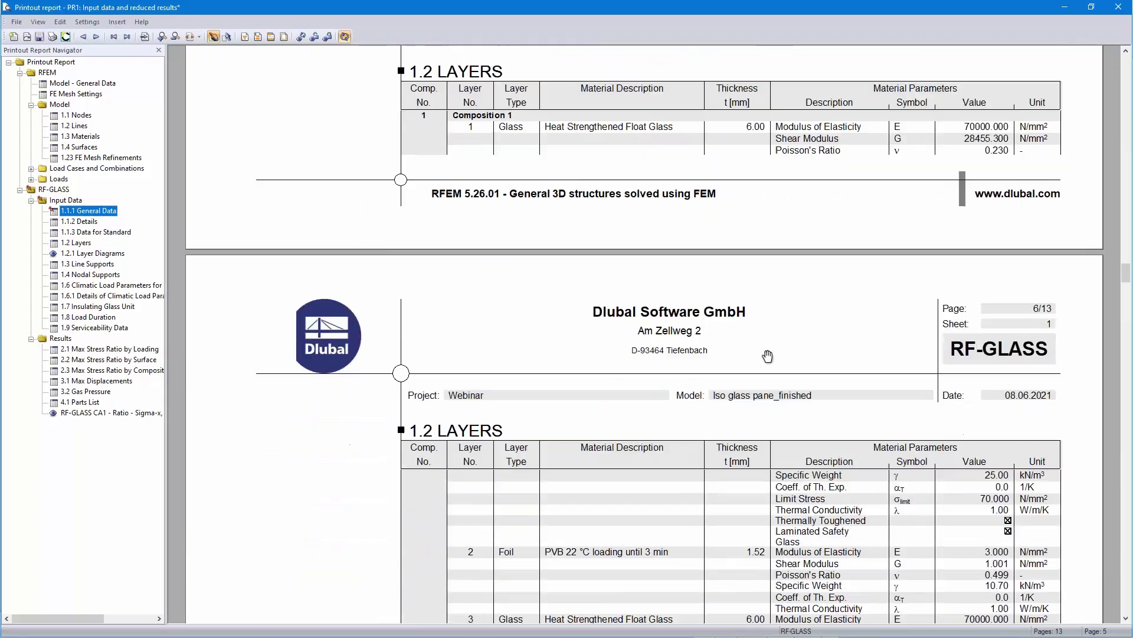
scroll(815, 337, "down", 18)
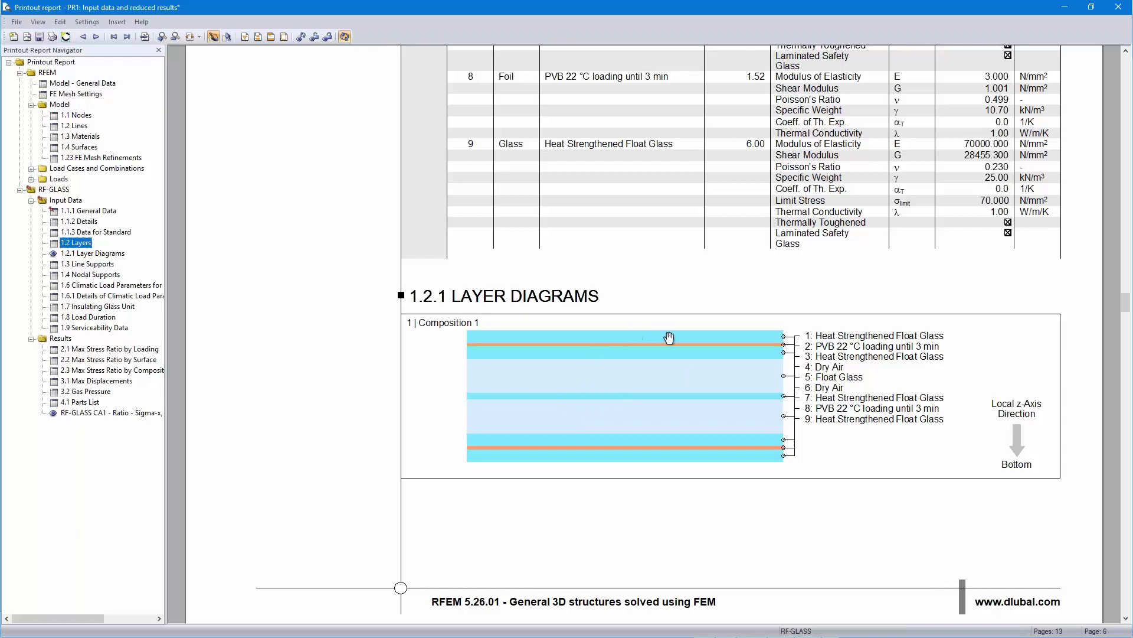
Examine the remaining RF-GLASS input data in the report, from line supports and climatic load parameters through to serviceability data
scroll(669, 338, "down", 13)
scroll(669, 337, "down", 20)
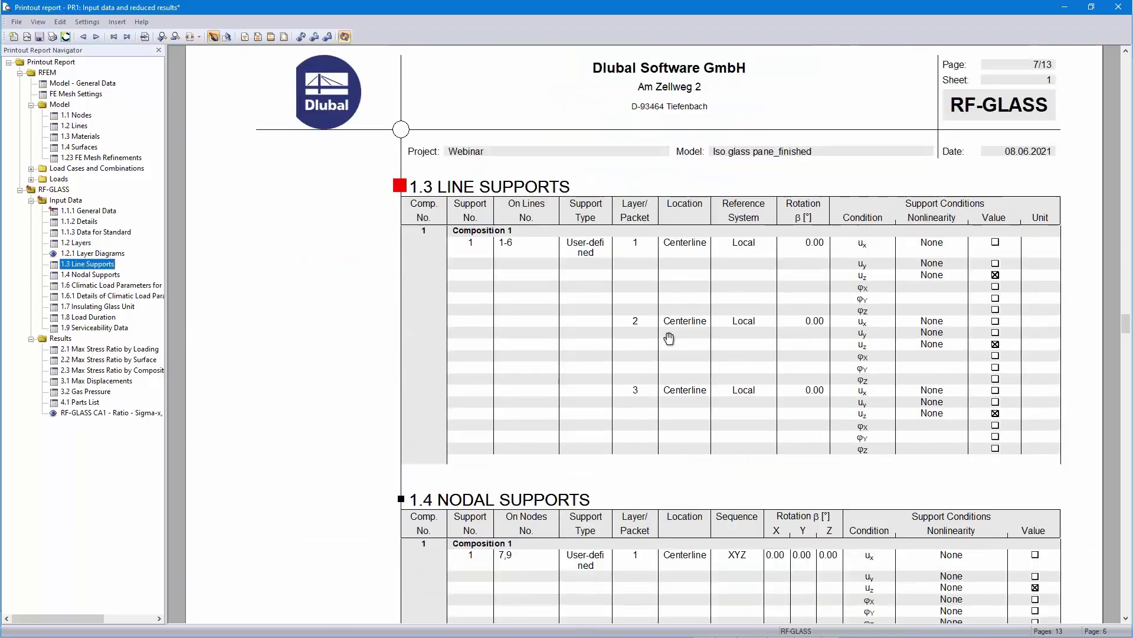
scroll(669, 338, "down", 18)
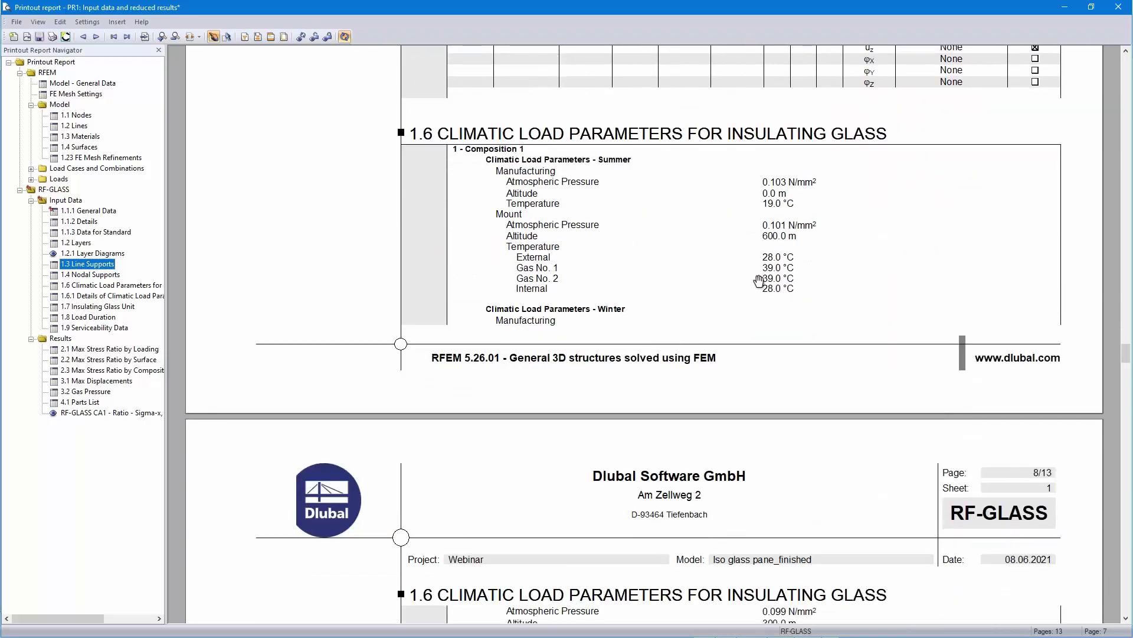
scroll(760, 281, "down", 14)
scroll(759, 281, "down", 19)
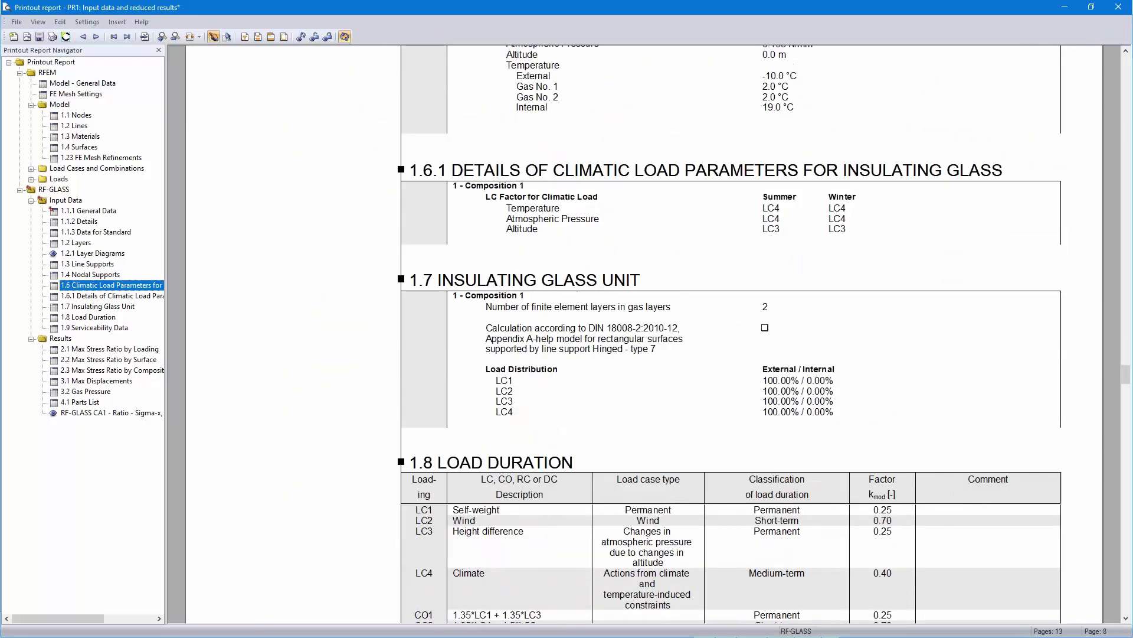
scroll(754, 298, "down", 20)
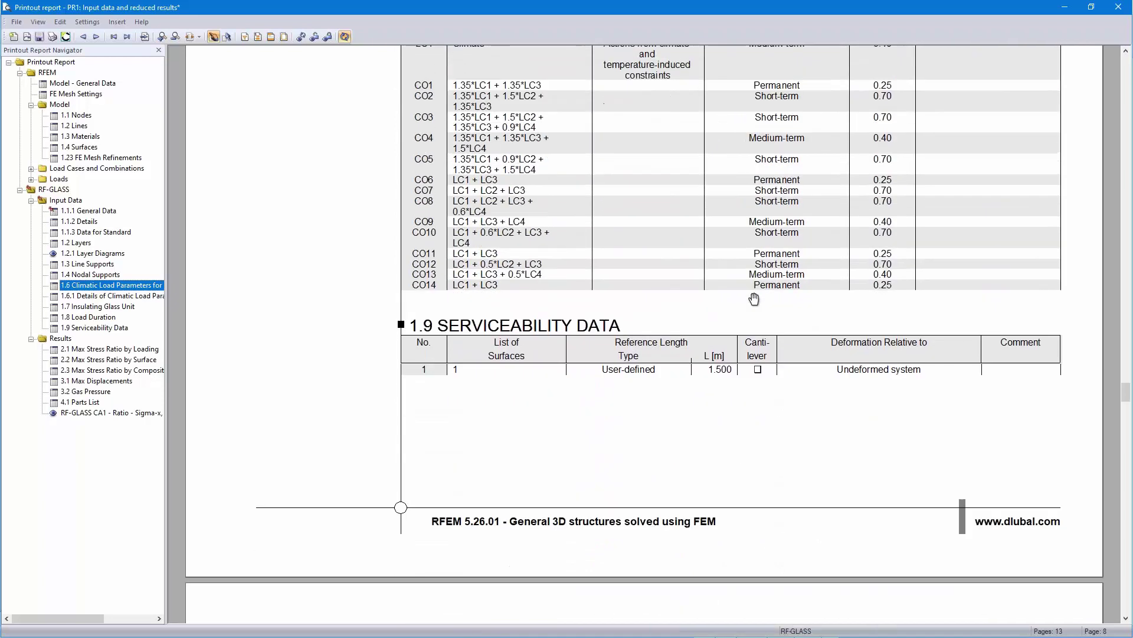
Review the maximum stress ratios by loading and the Ratio - Sigma-x graphic, and close the printout report without saving it
scroll(749, 311, "down", 6)
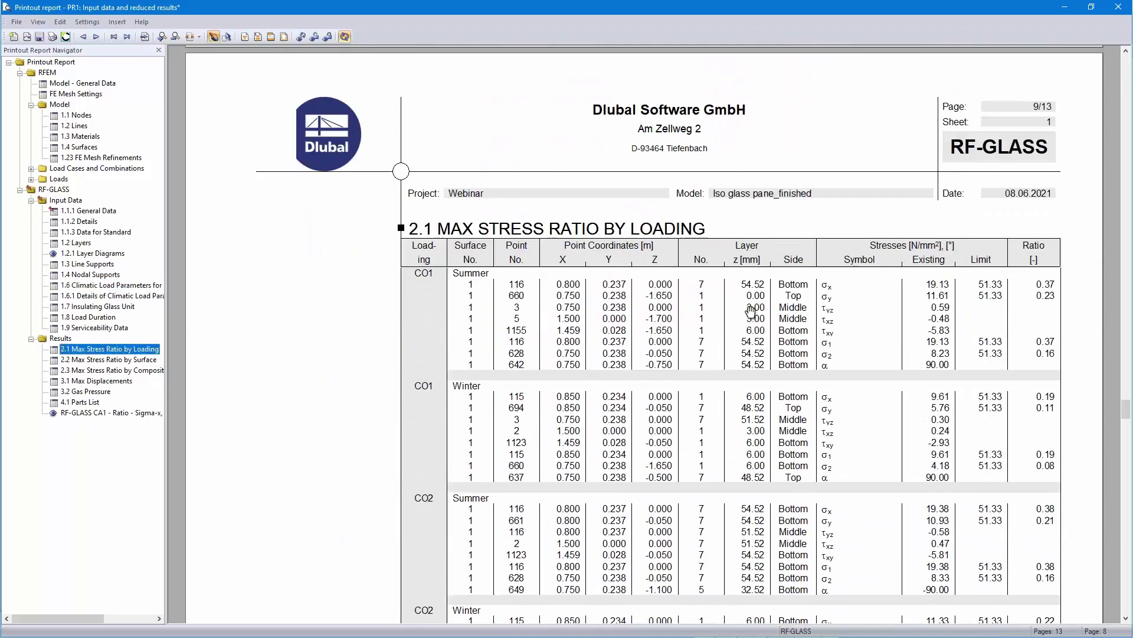
scroll(230, 377, "down", 18)
left_click(95, 412)
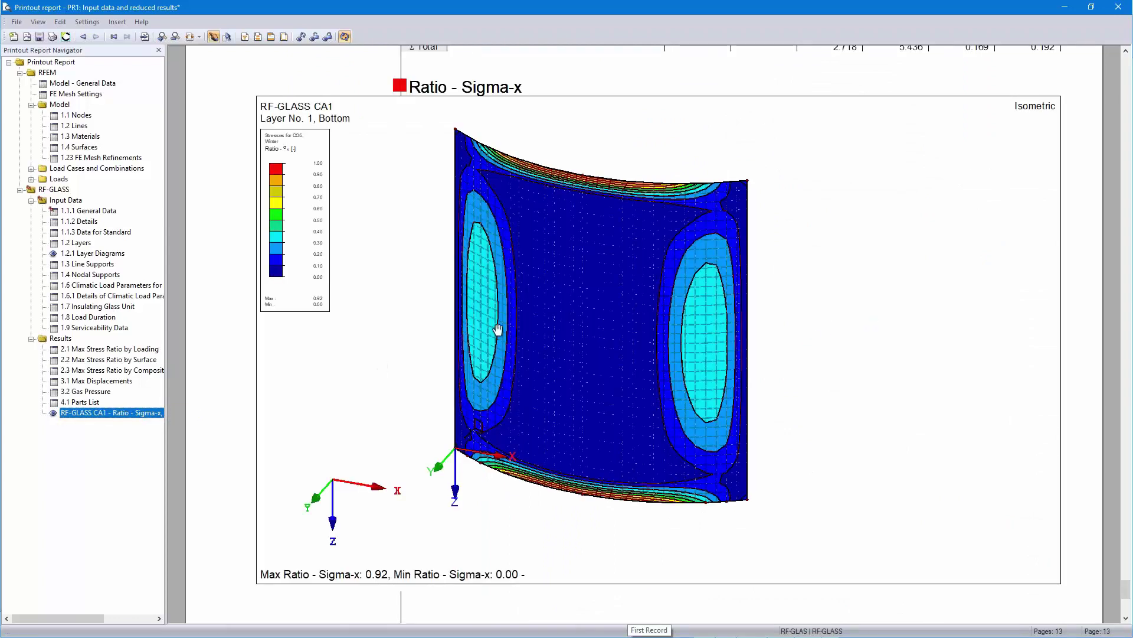
left_click(1118, 7)
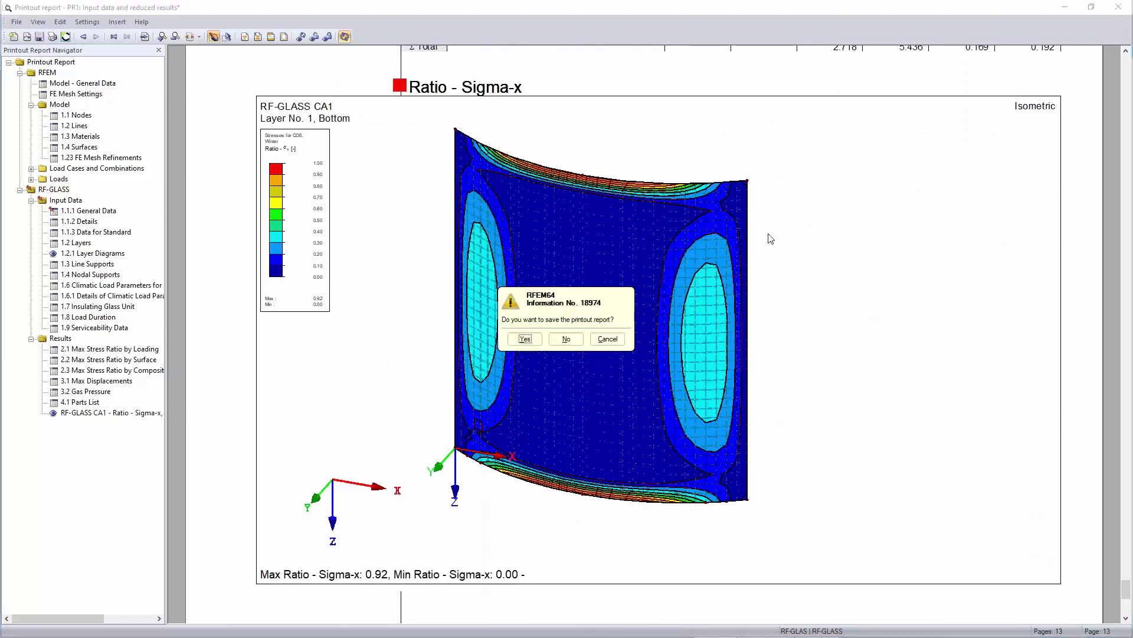
left_click(565, 341)
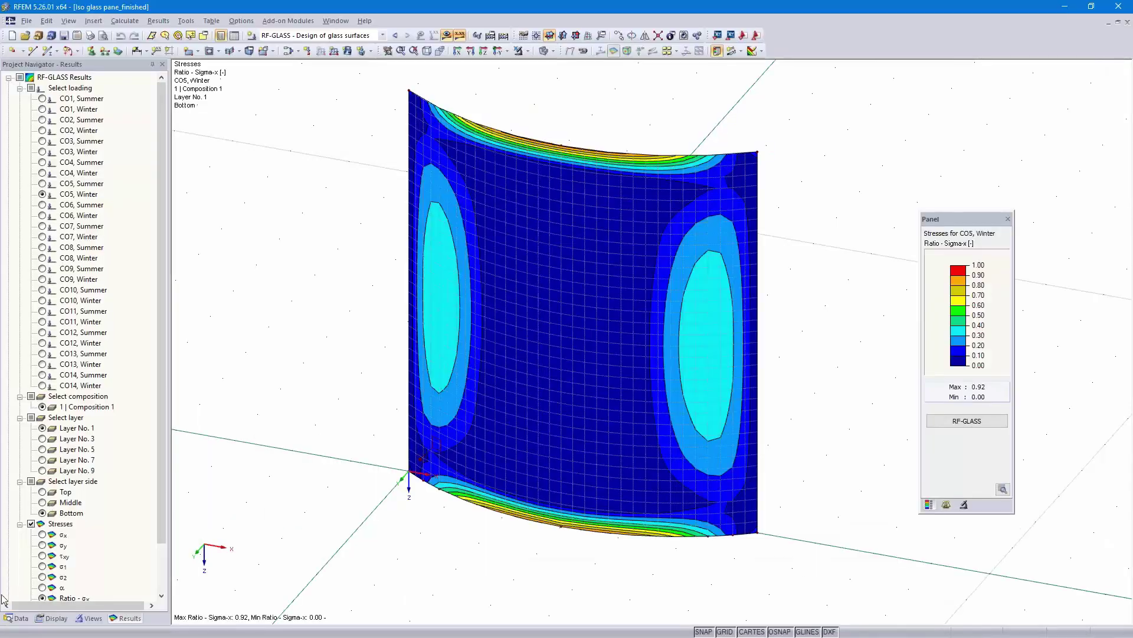
Open the generated model Iso glass pane_finished_RF_GLAS_S_S_1 from the project data and expand its model data
left_click(19, 618)
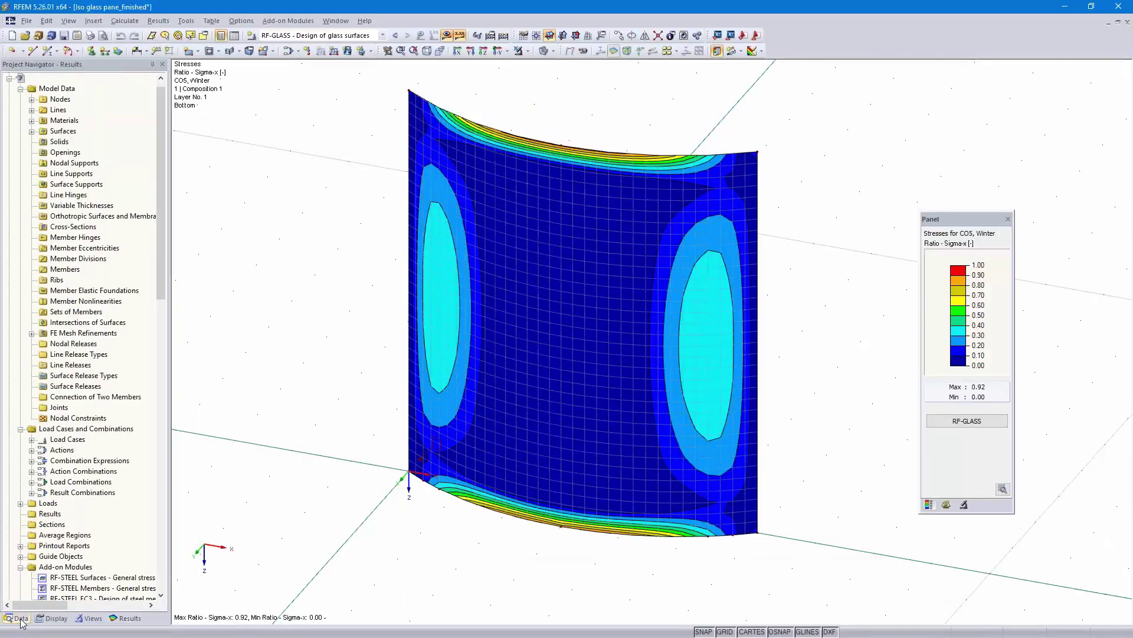
left_click(10, 78)
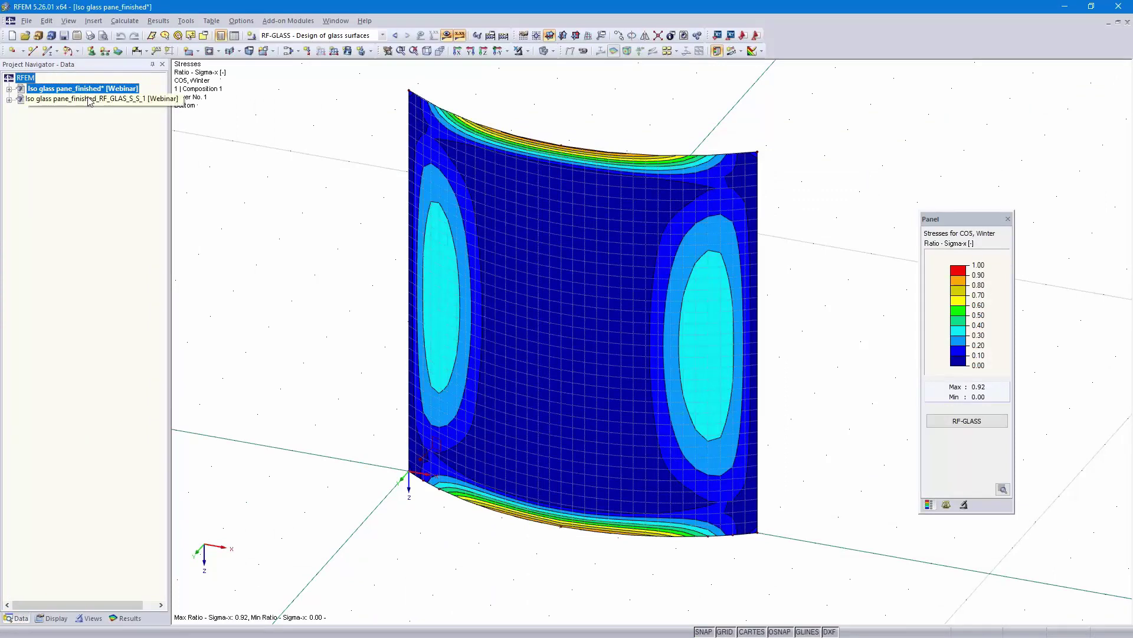
double_click(105, 103)
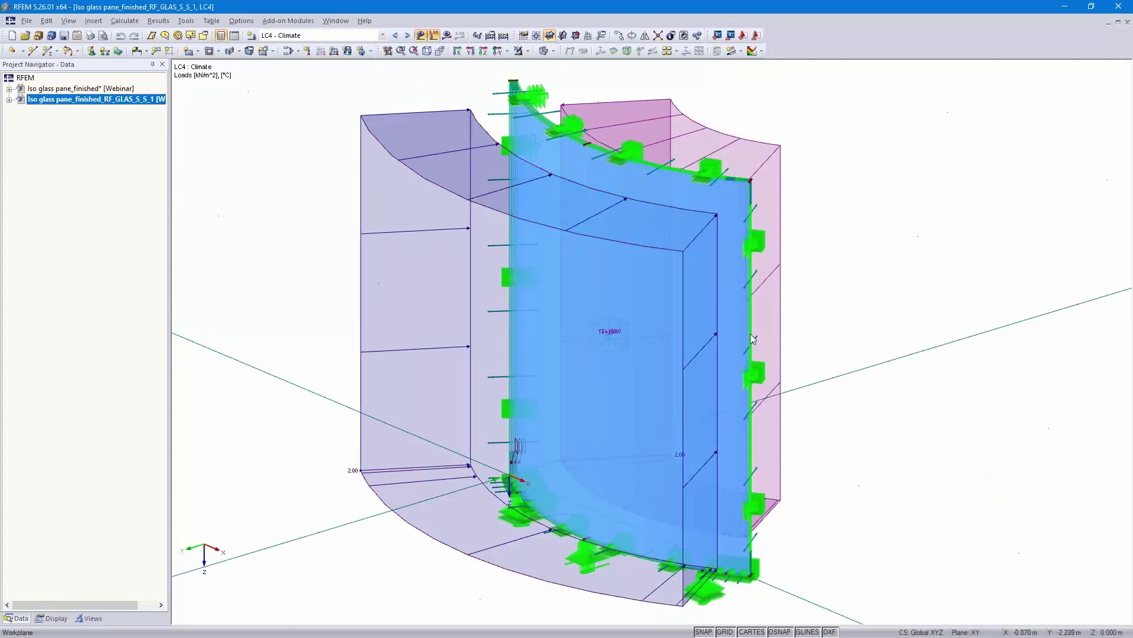
left_click(9, 101)
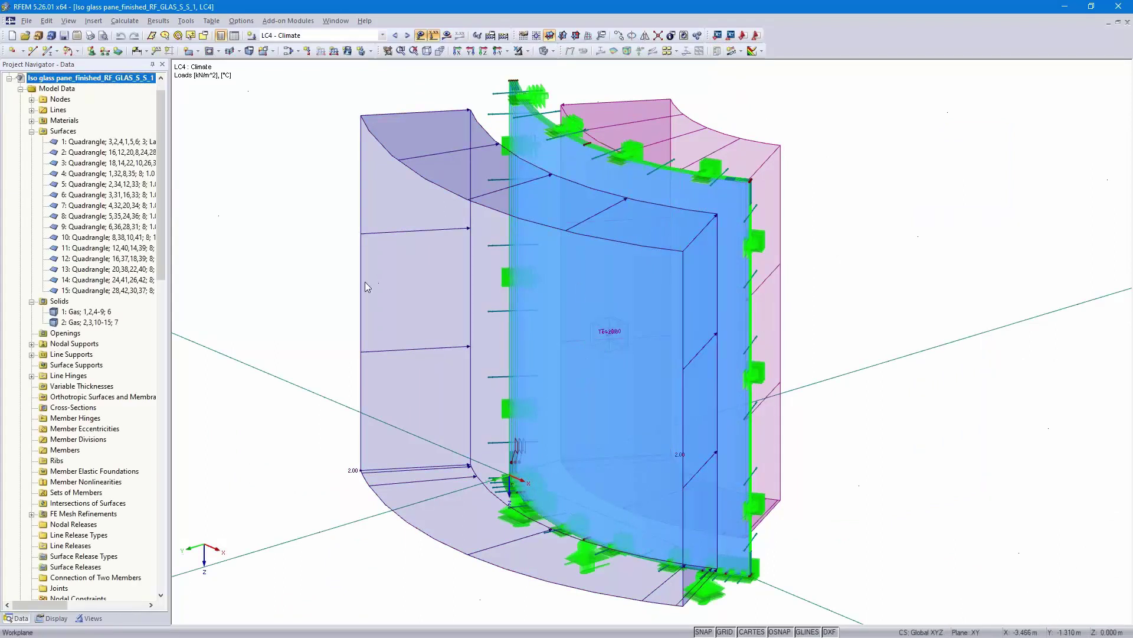
Highlight surfaces 1, 2 and 3 and gas solids 1 and 2 one after another in the generated model
left_click(92, 142)
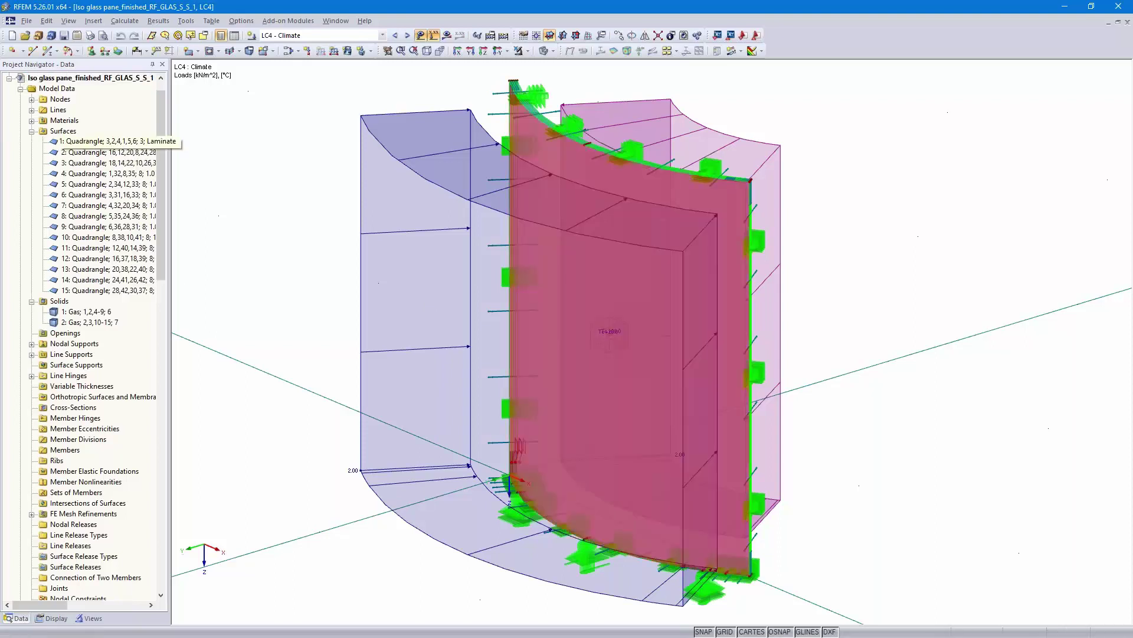
left_click(88, 154)
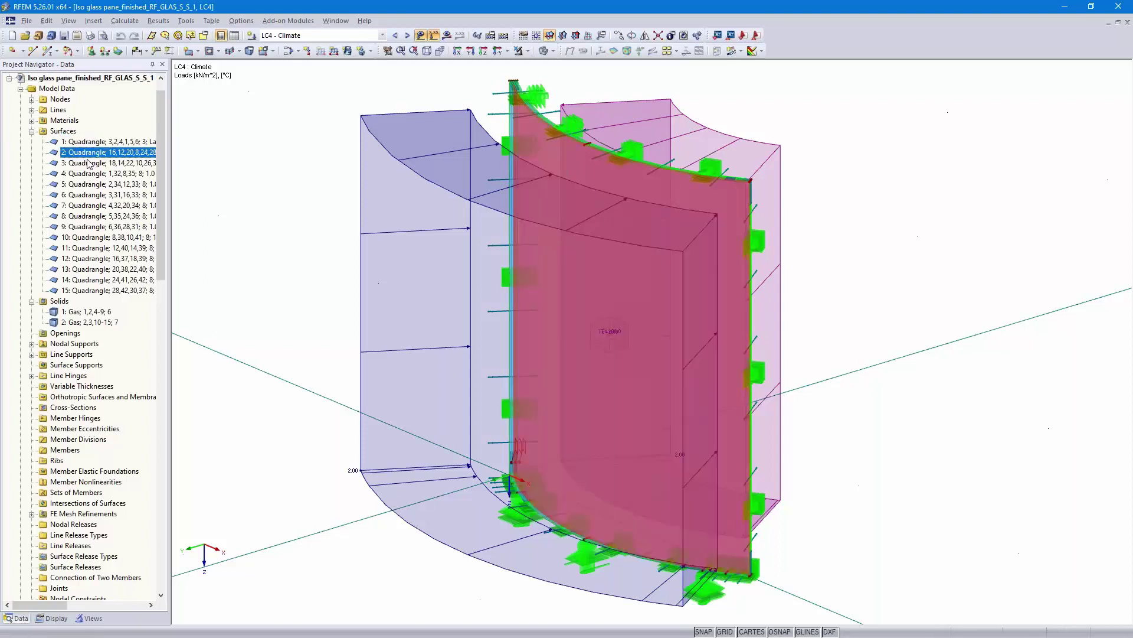
left_click(87, 163)
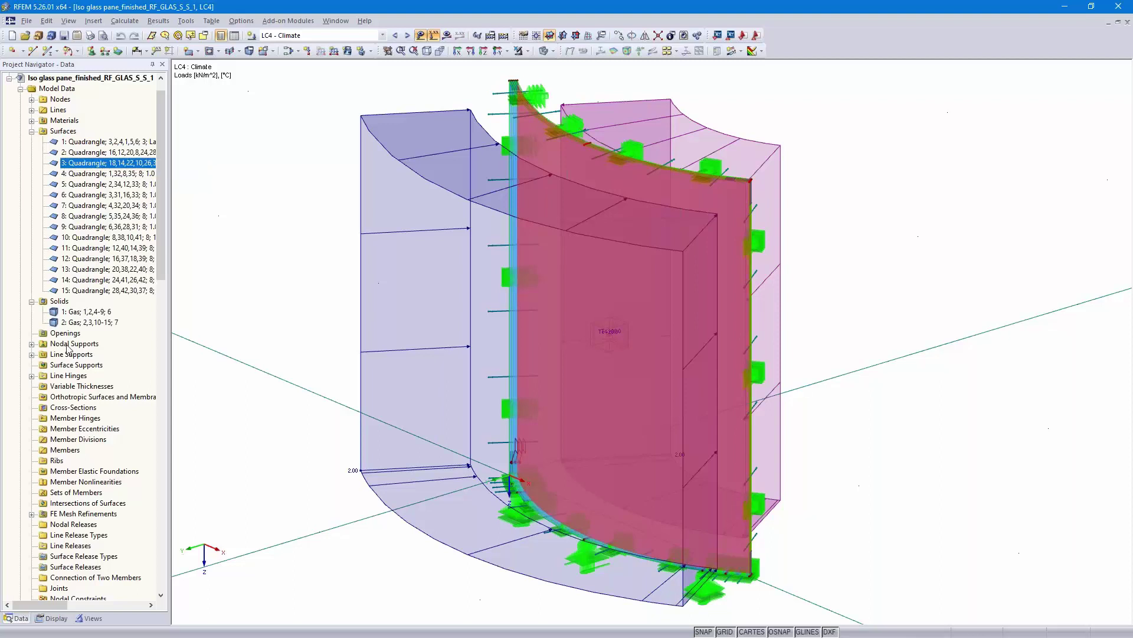
left_click(78, 313)
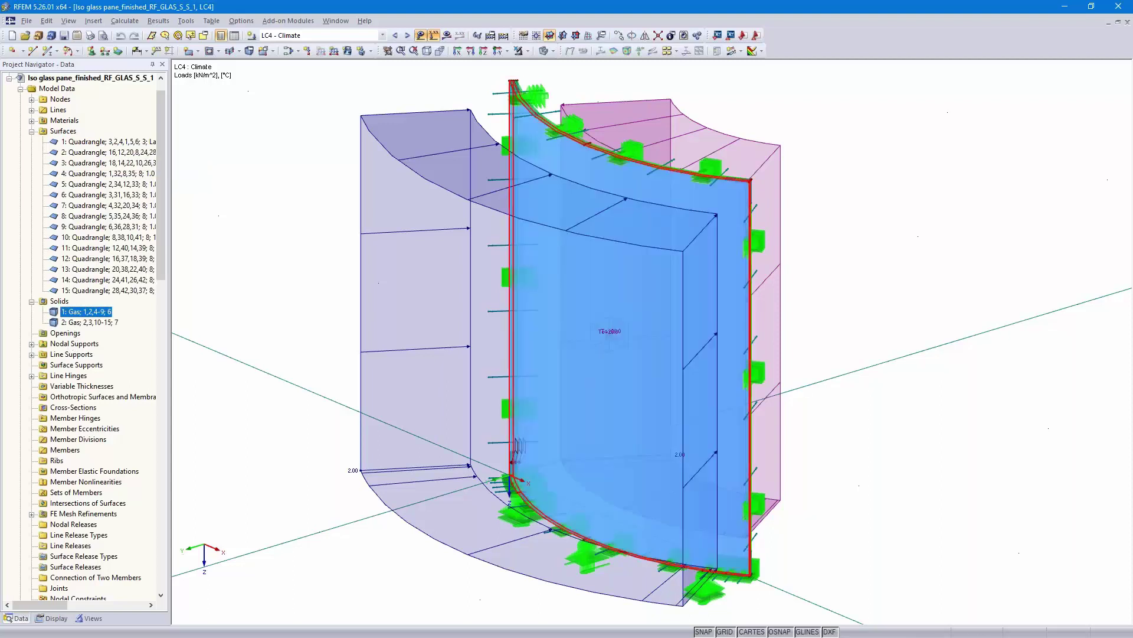
left_click(80, 323)
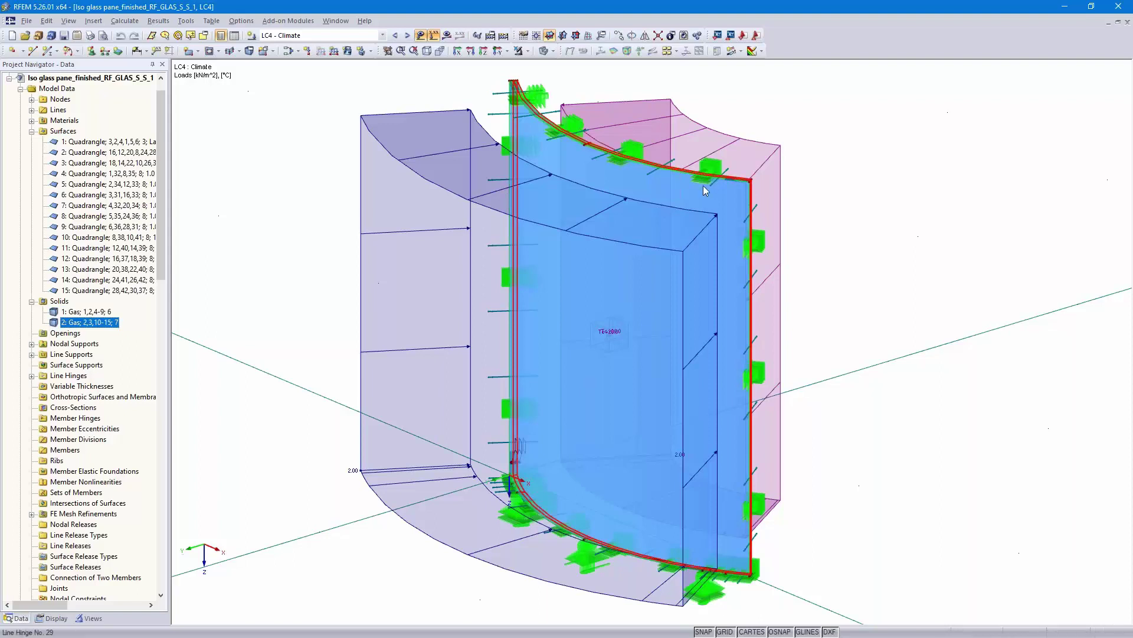
Inspect the nodal supports, line supports and line hinges along the edges of the generated glass pane model
scroll(703, 185, "up", 3)
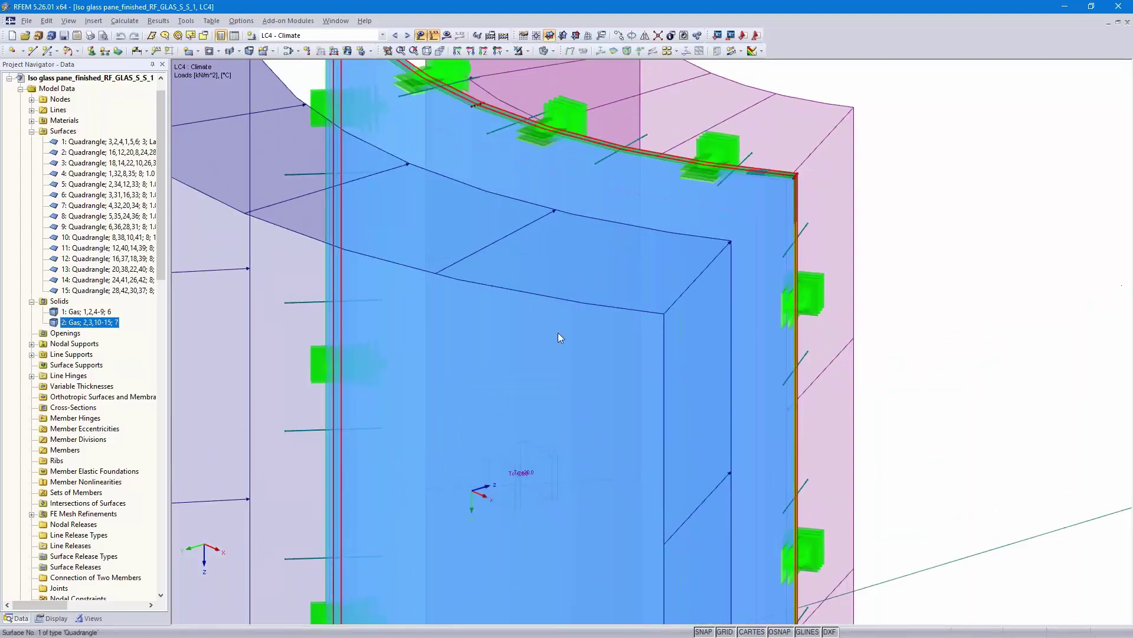
scroll(557, 331, "down", 5)
middle_click_drag(600, 386, 653, 238)
scroll(572, 419, "up", 8)
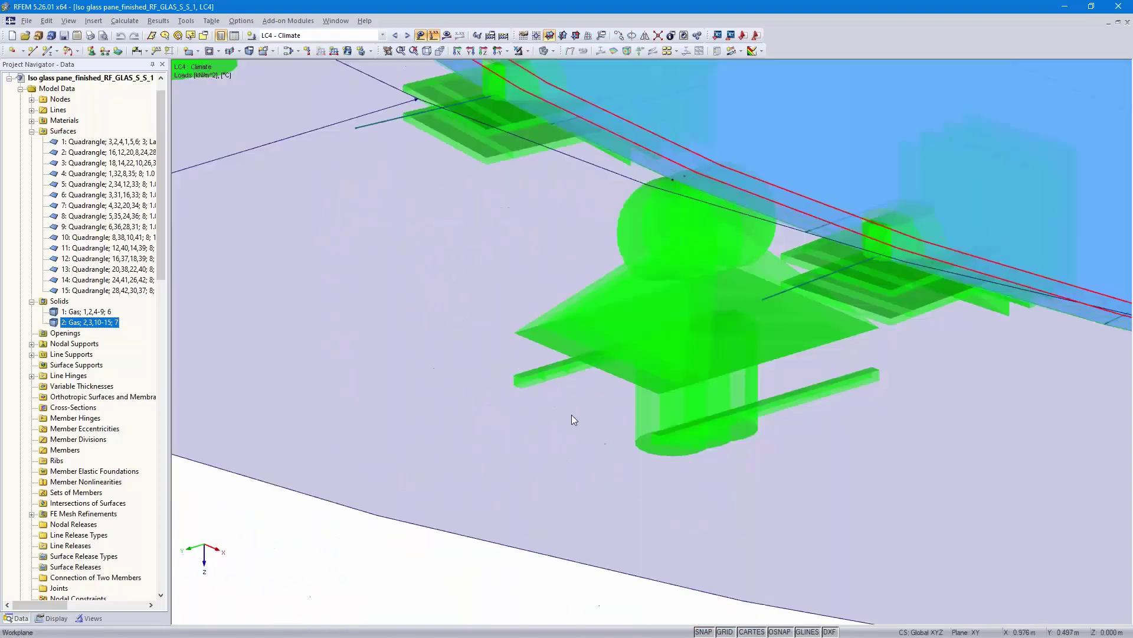
scroll(731, 303, "down", 6)
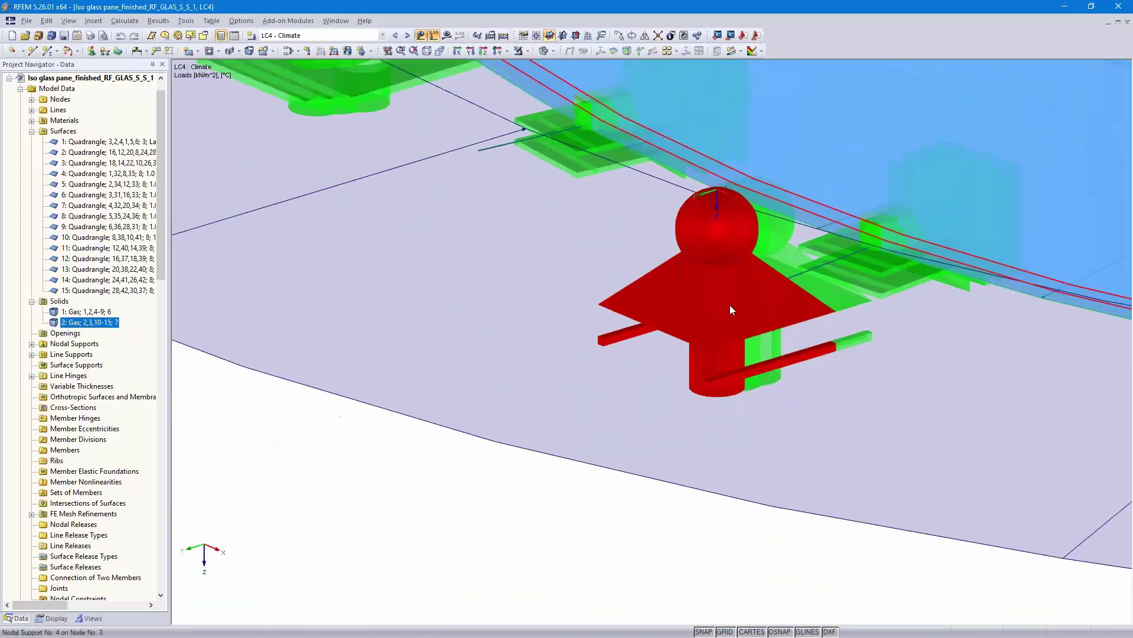
middle_click_drag(656, 338, 572, 450)
scroll(572, 450, "down", 2)
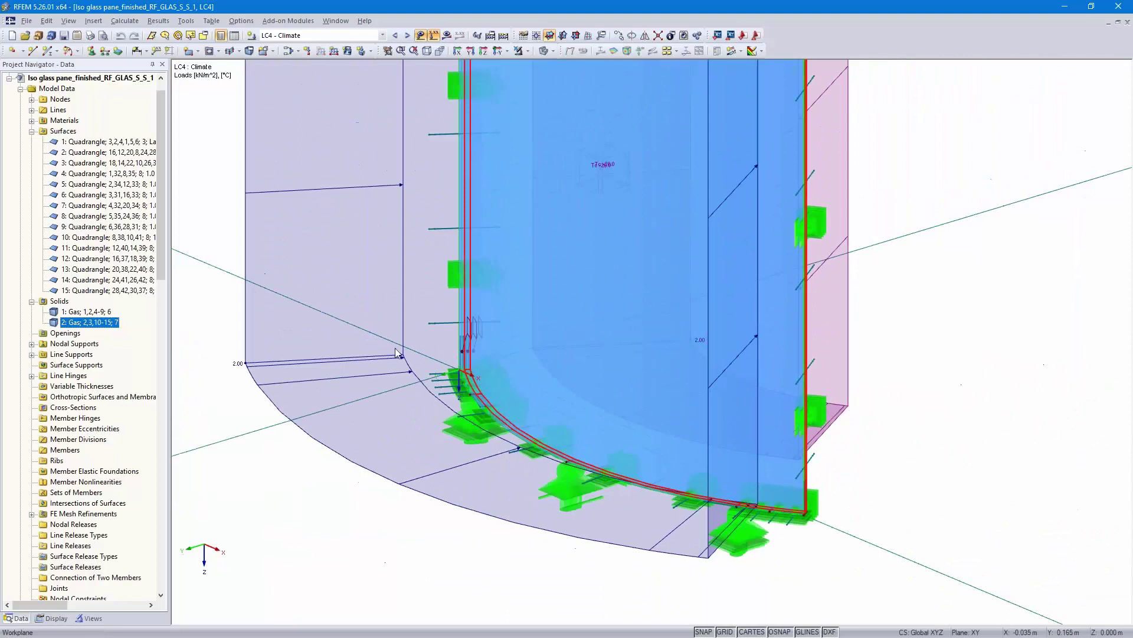
mouse_move(447, 322)
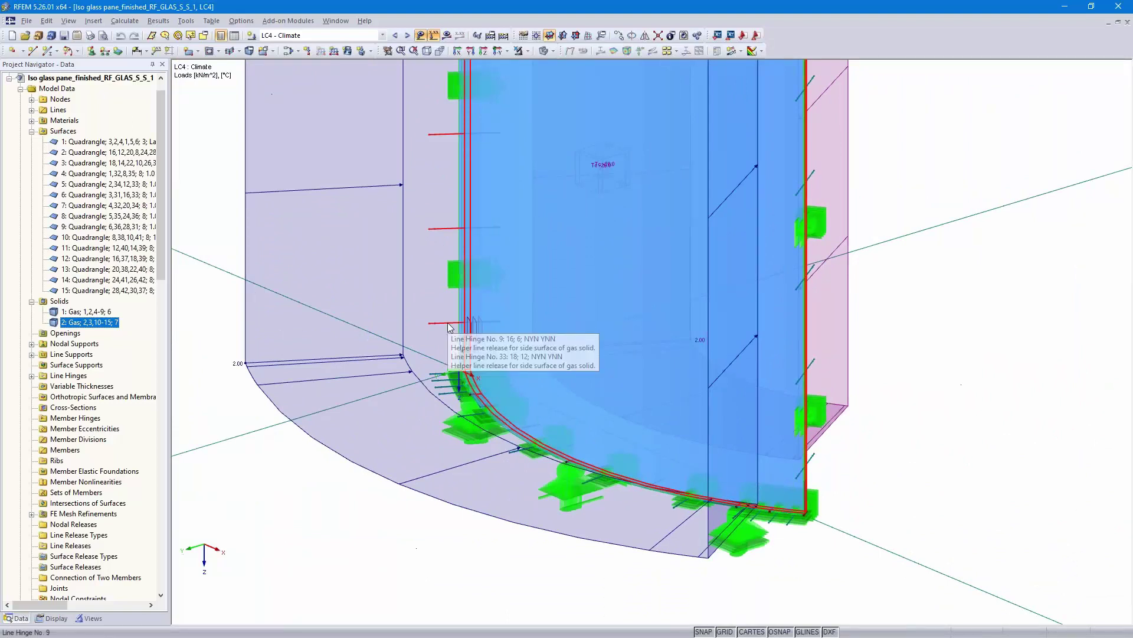
scroll(447, 322, "down", 3)
middle_click_drag(448, 322, 473, 431)
scroll(476, 413, "up", 2)
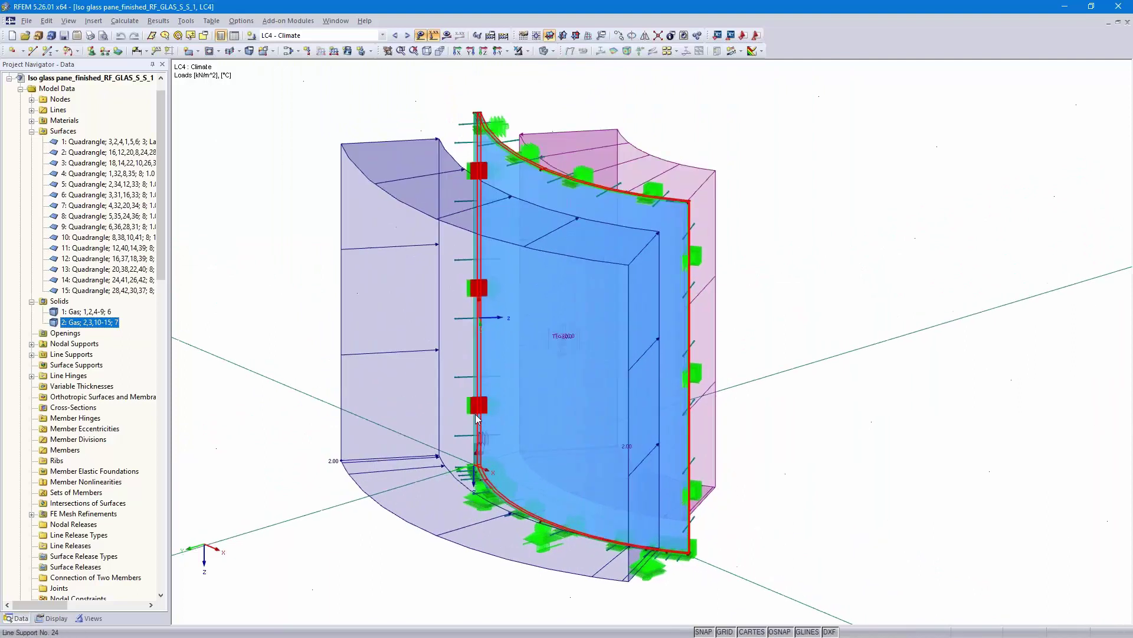
Compare the loads of LC3 - Height difference and LC4 - Climate on the generated model
left_click(395, 36)
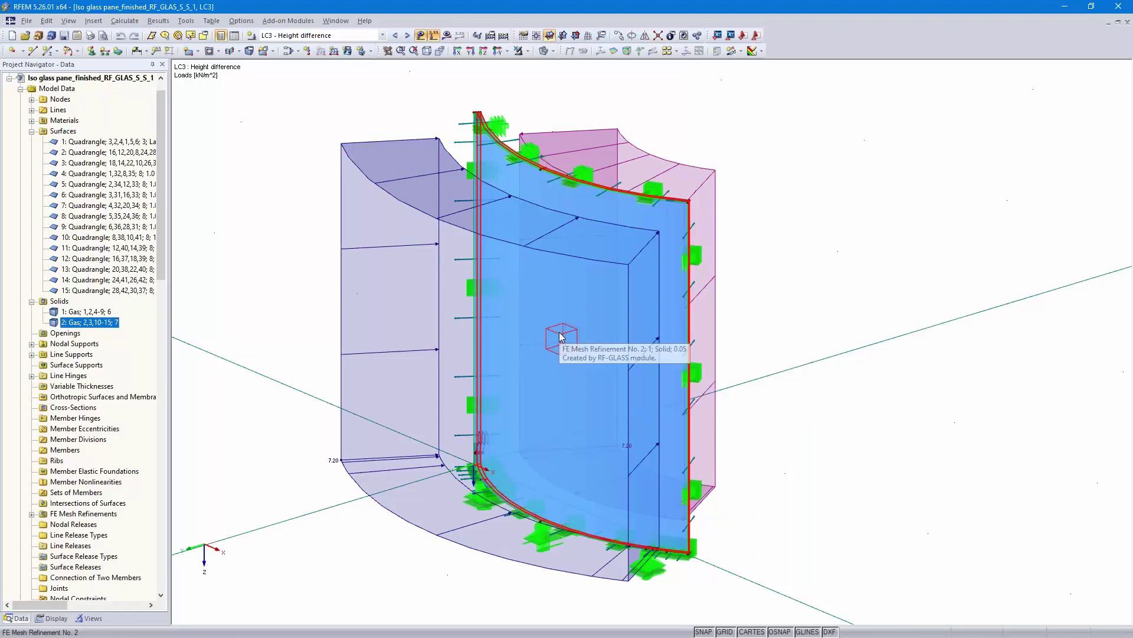
left_click(407, 36)
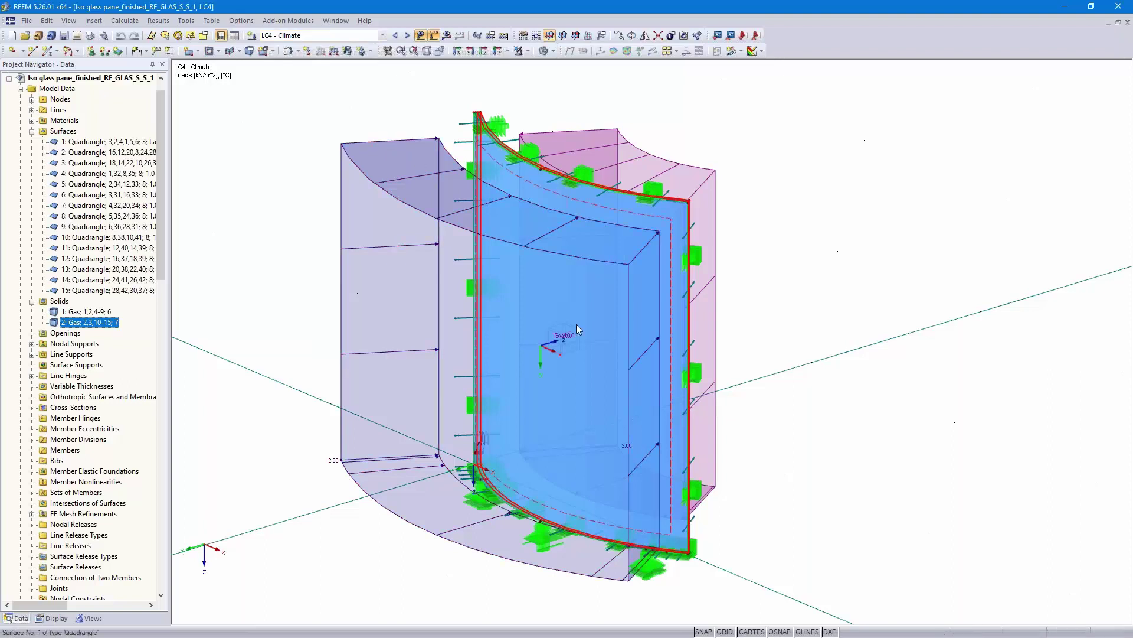
mouse_move(565, 338)
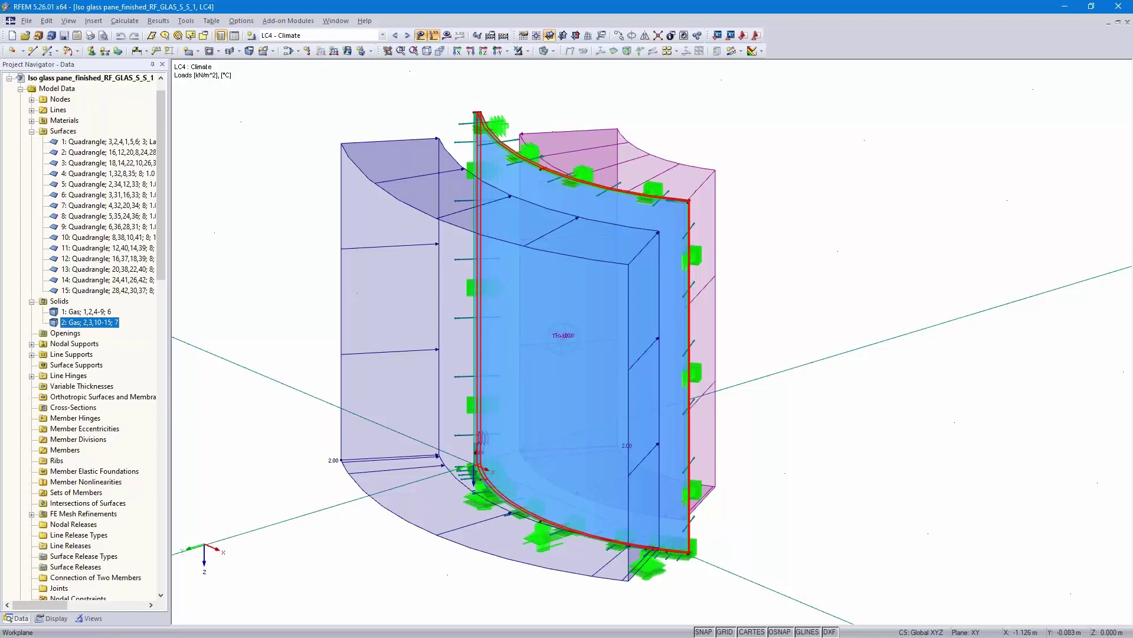
key("alt+Tab")
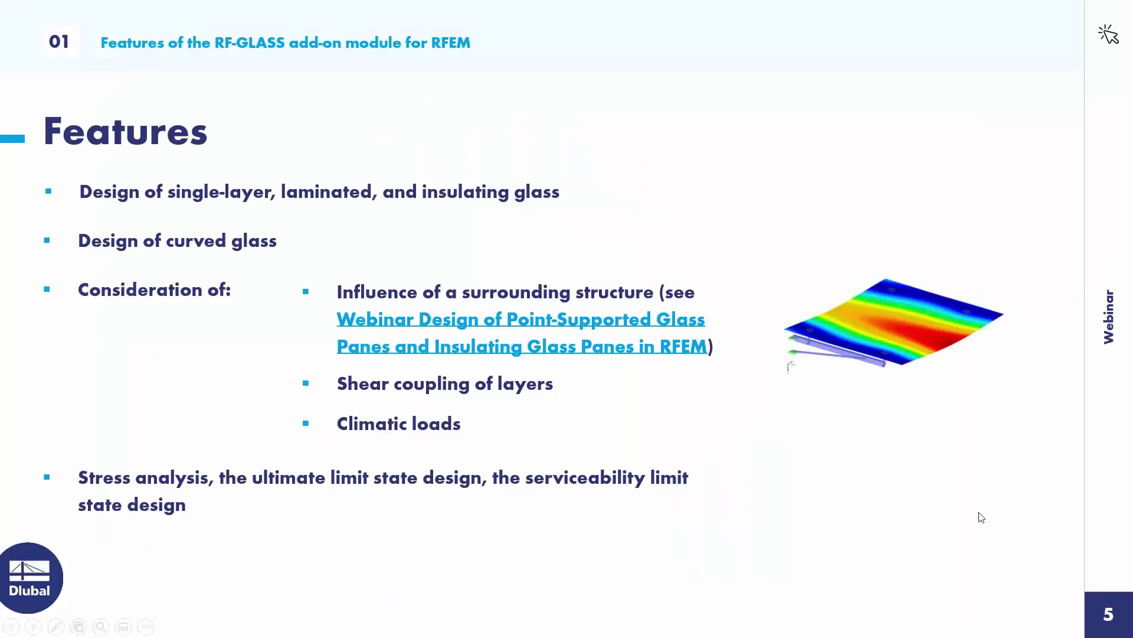
left_click(969, 478)
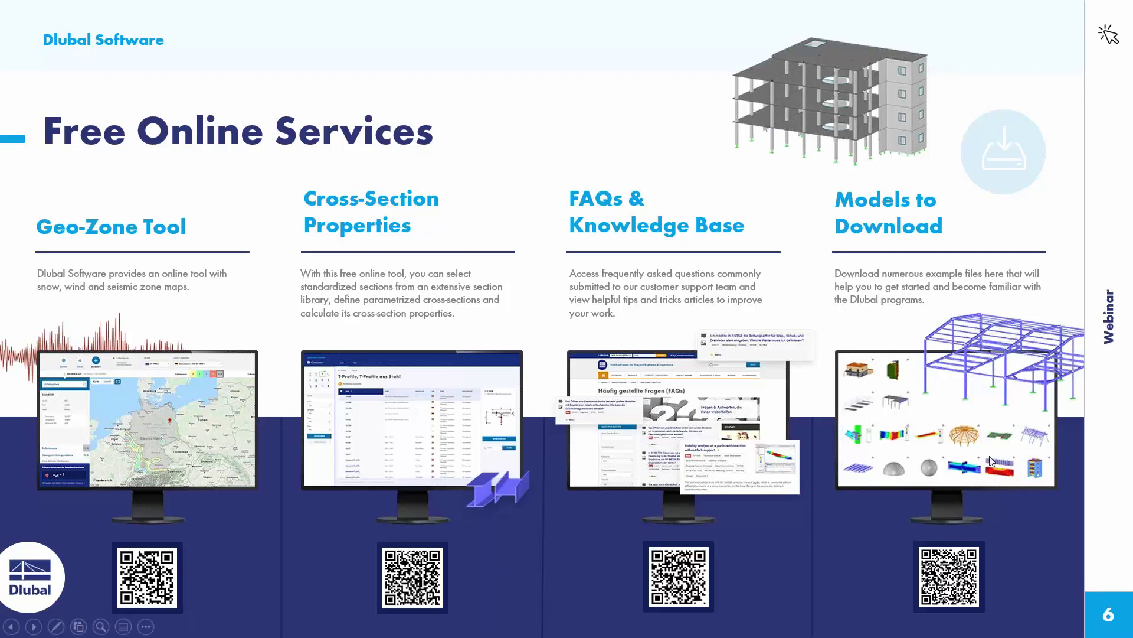
left_click(1063, 462)
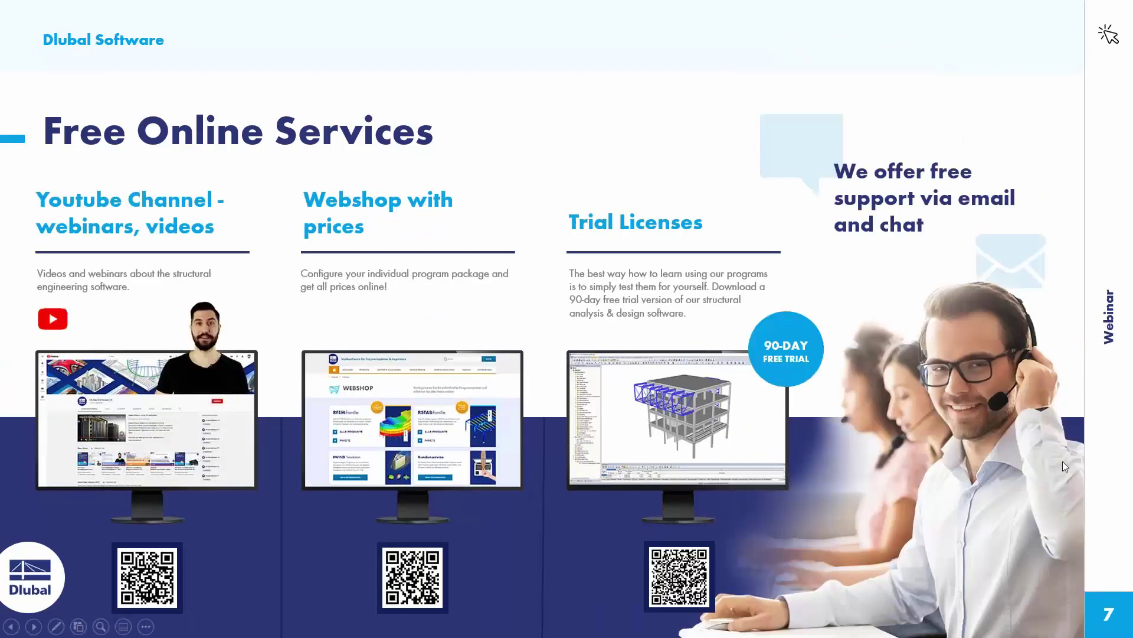